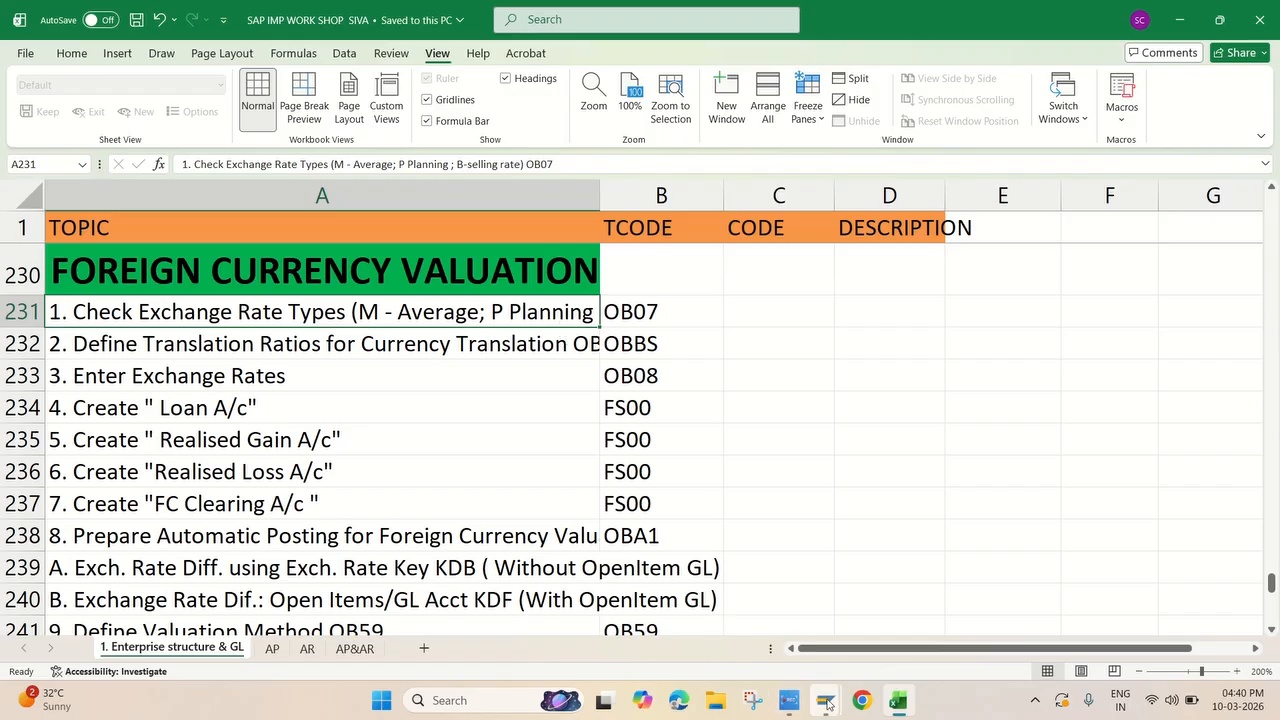
Switch to SAP, run transaction spro, and display the SAP Reference IMG
click(905, 600)
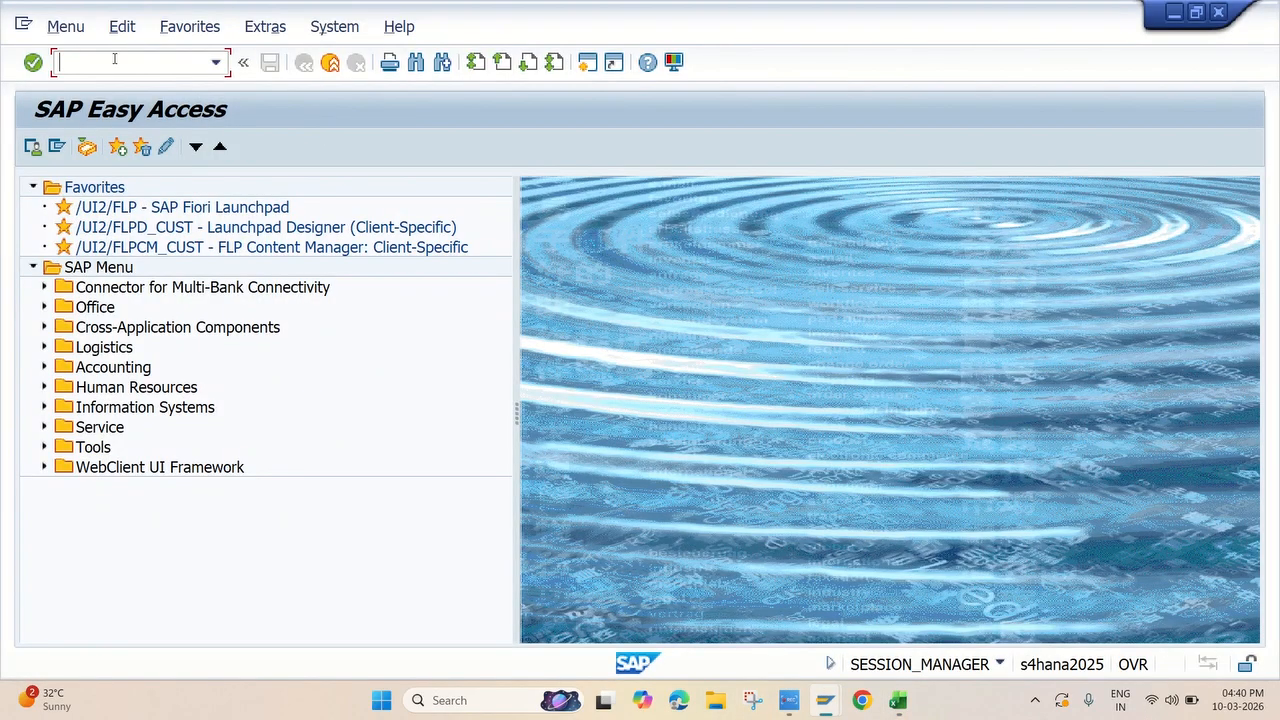
text(spro)
key(Return)
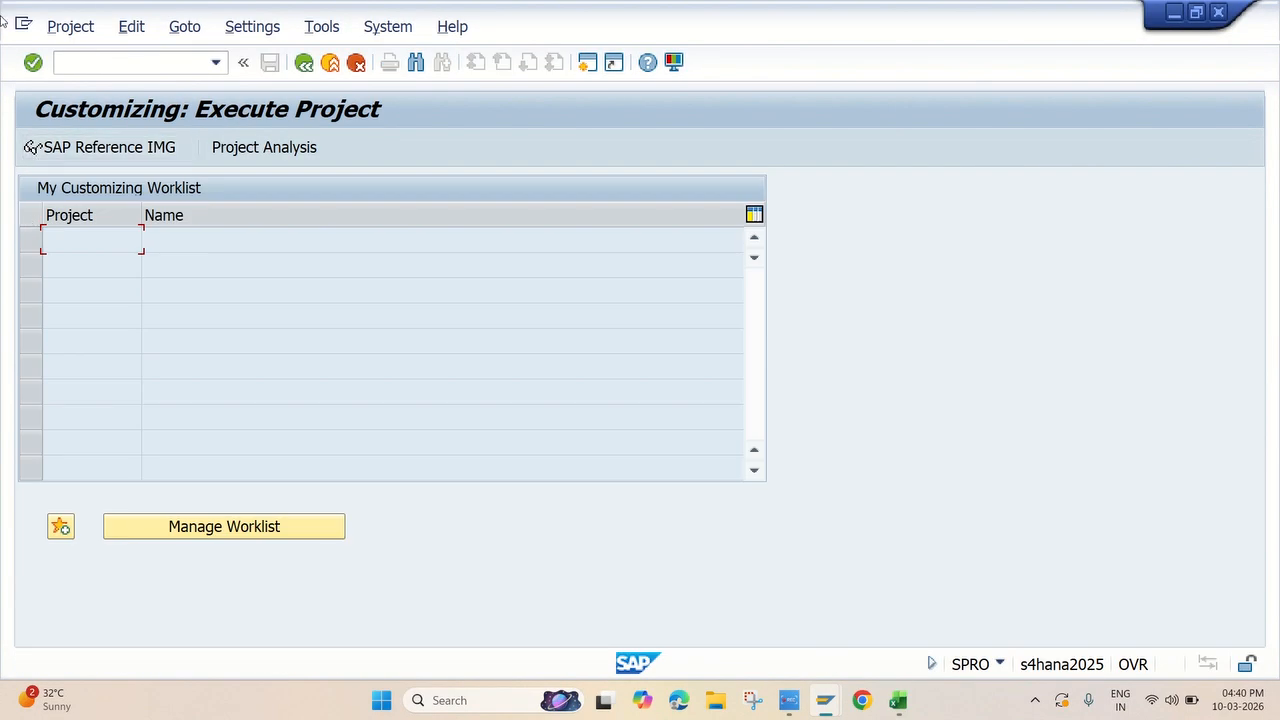
click(100, 148)
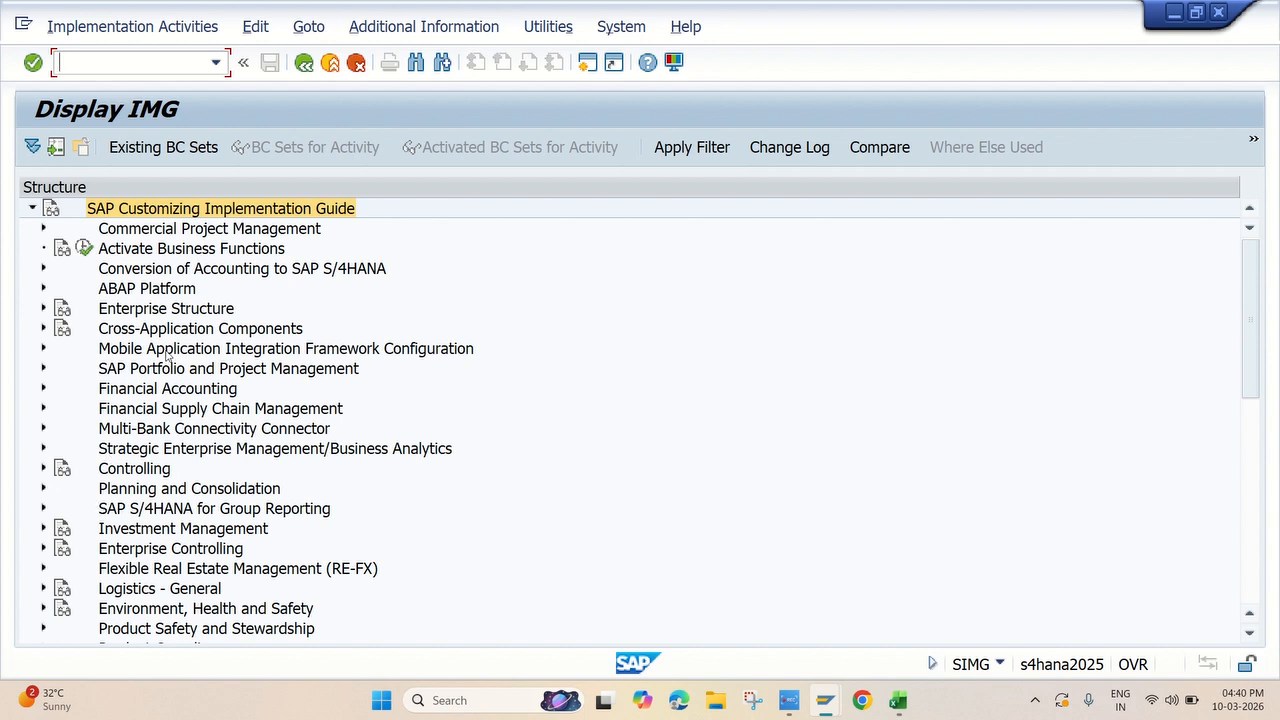
Expand ABAP Platform, General settings and Currencies in the IMG, and open the Check Exchange Rate Types activity
click(42, 289)
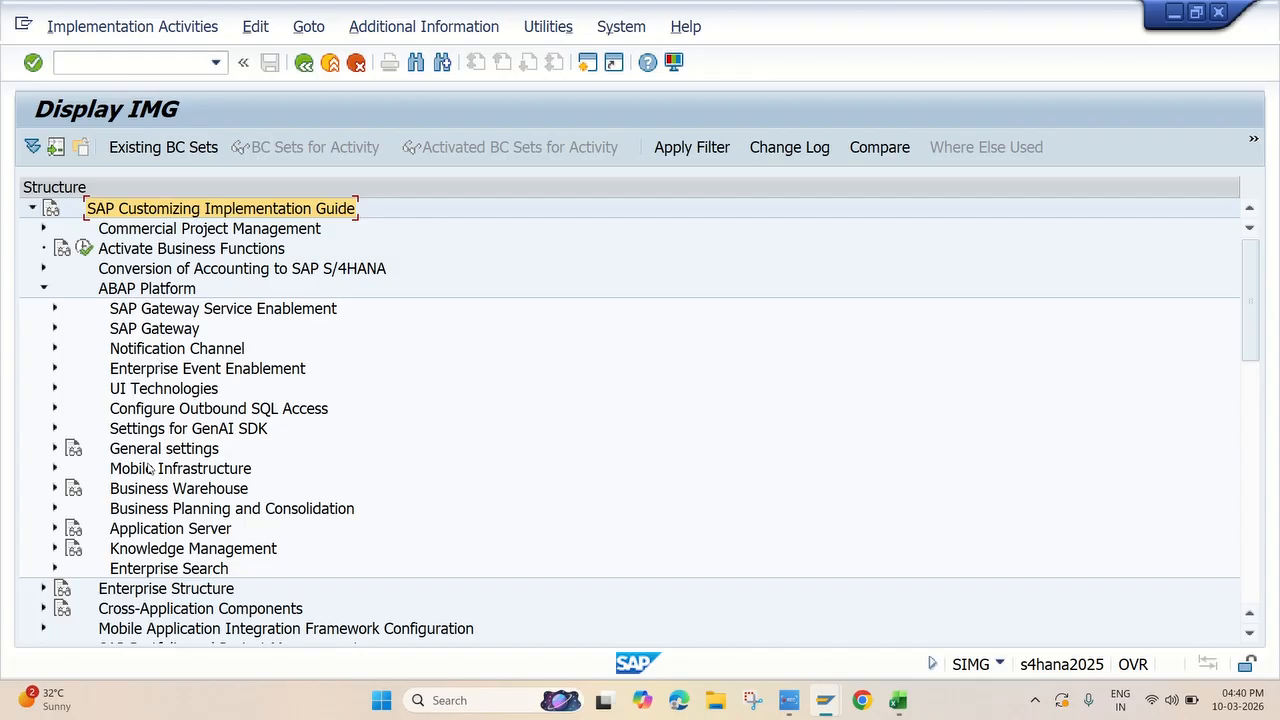
click(55, 450)
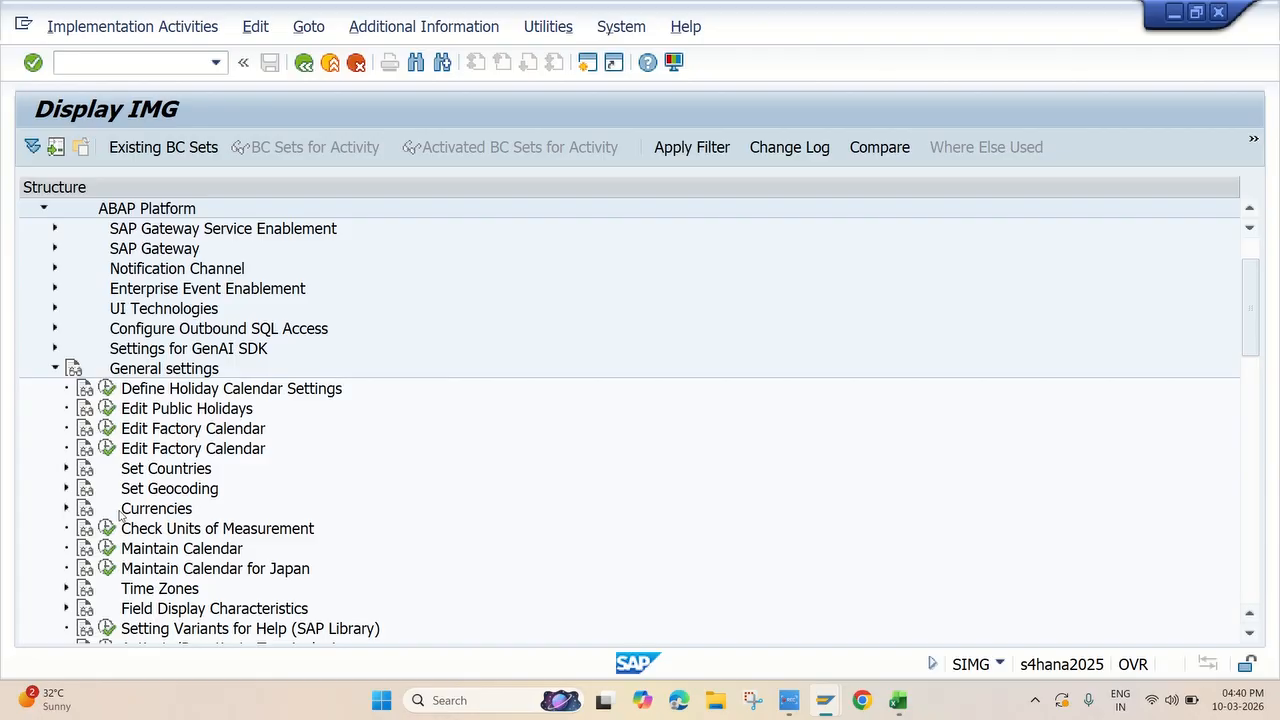
scroll(160, 518, down, 2)
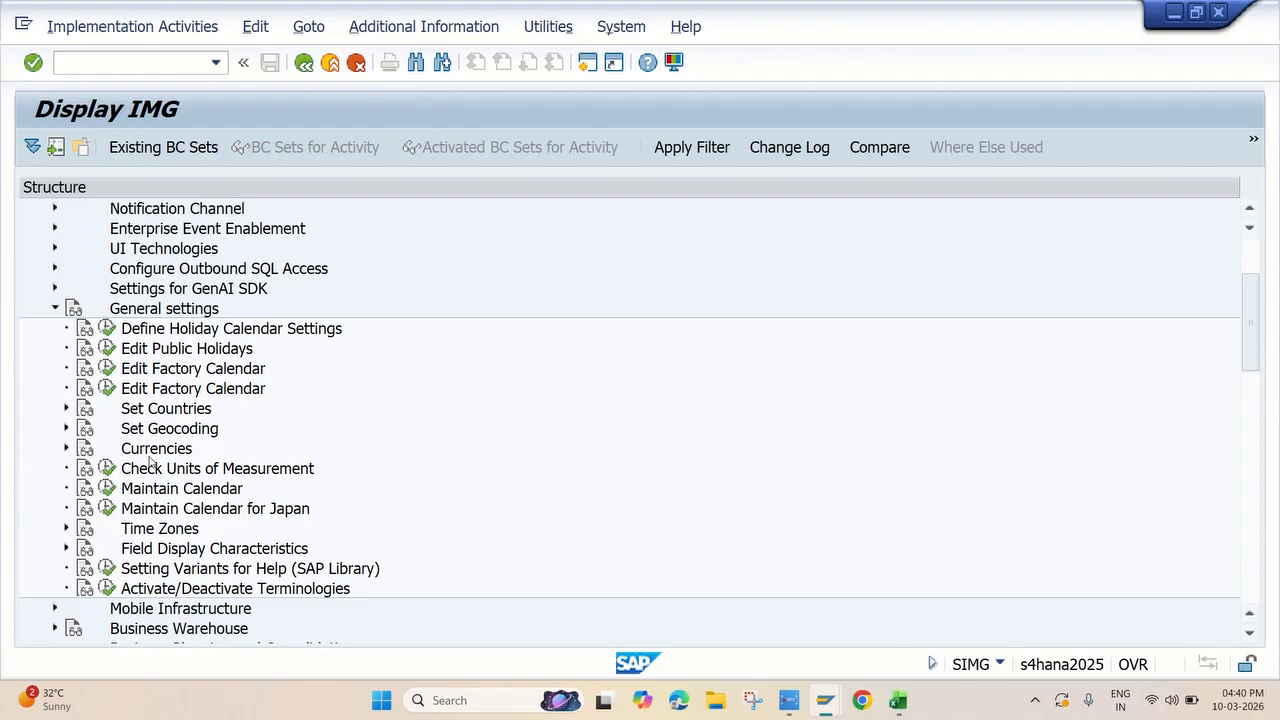
scroll(167, 450, down, 2)
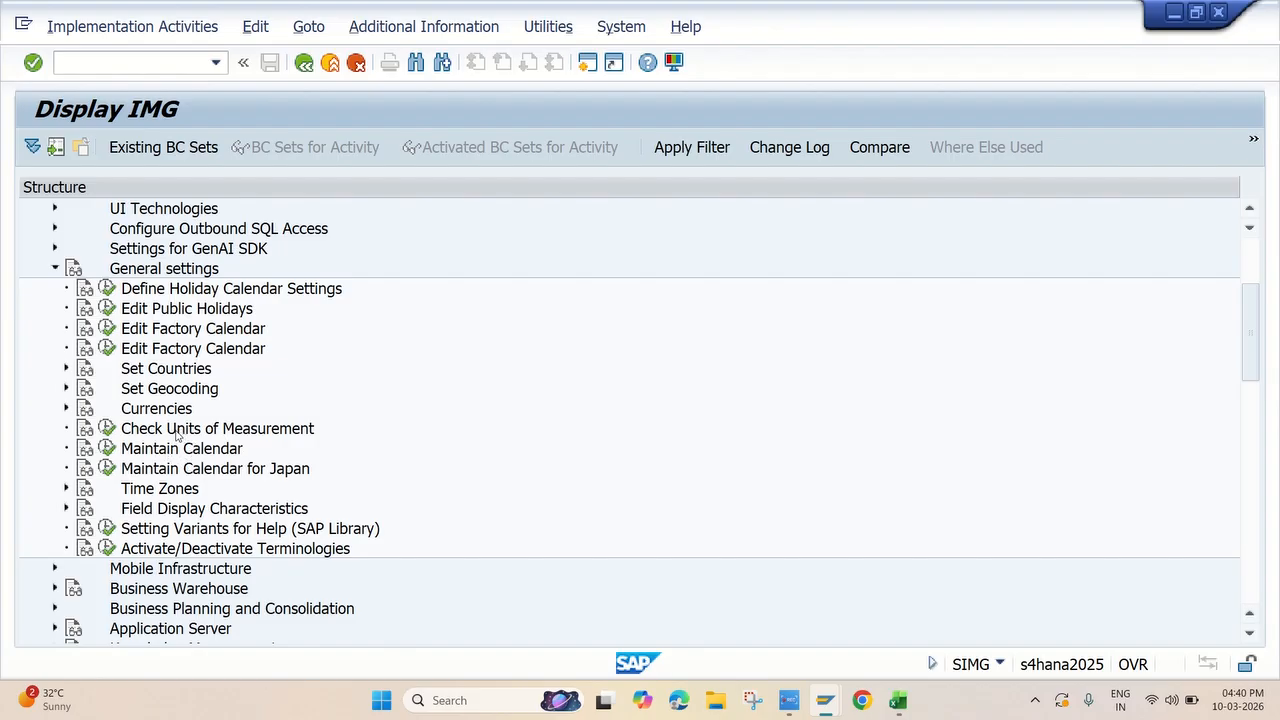
click(66, 409)
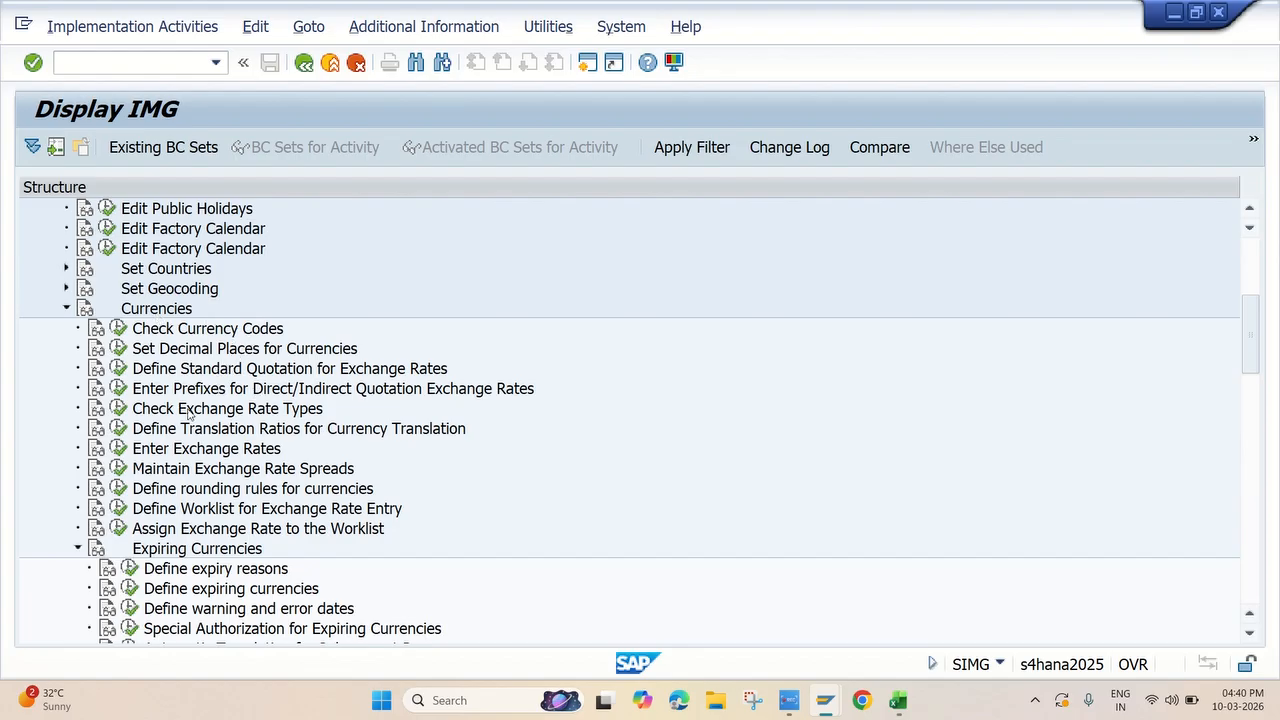
click(118, 408)
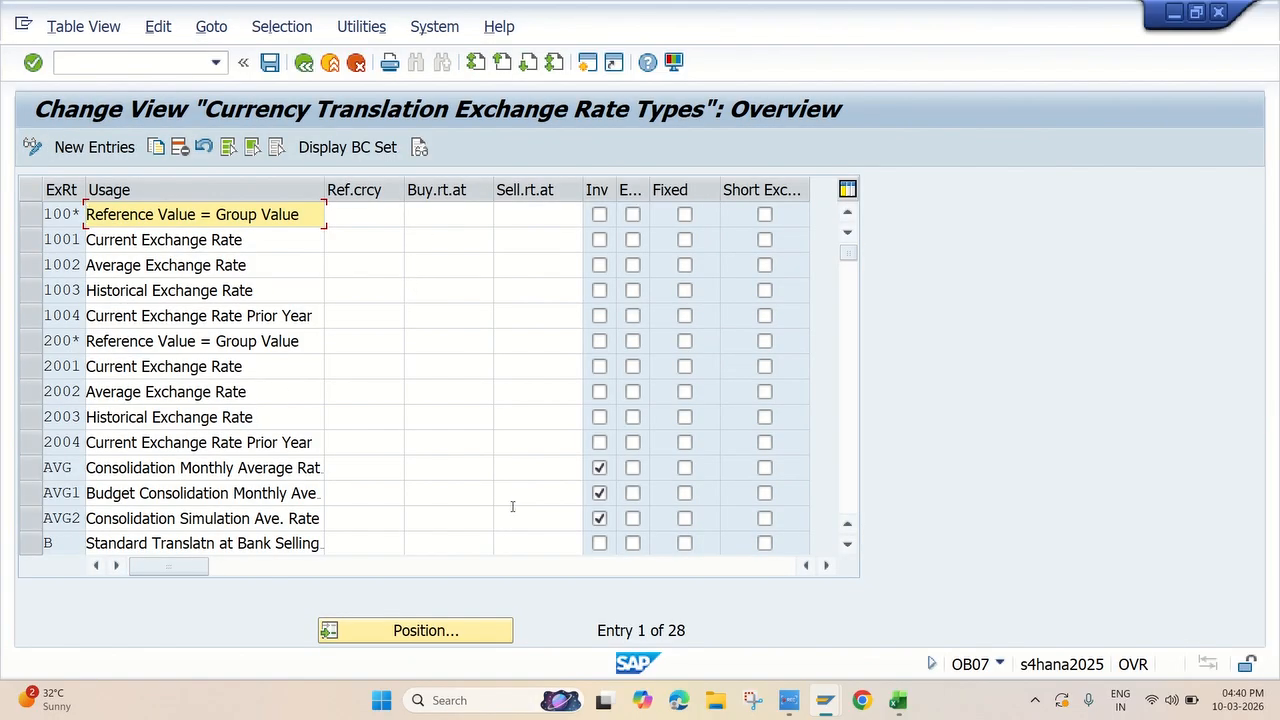
Position the exchange rate types list on type M and then on type B to check their settings
click(447, 632)
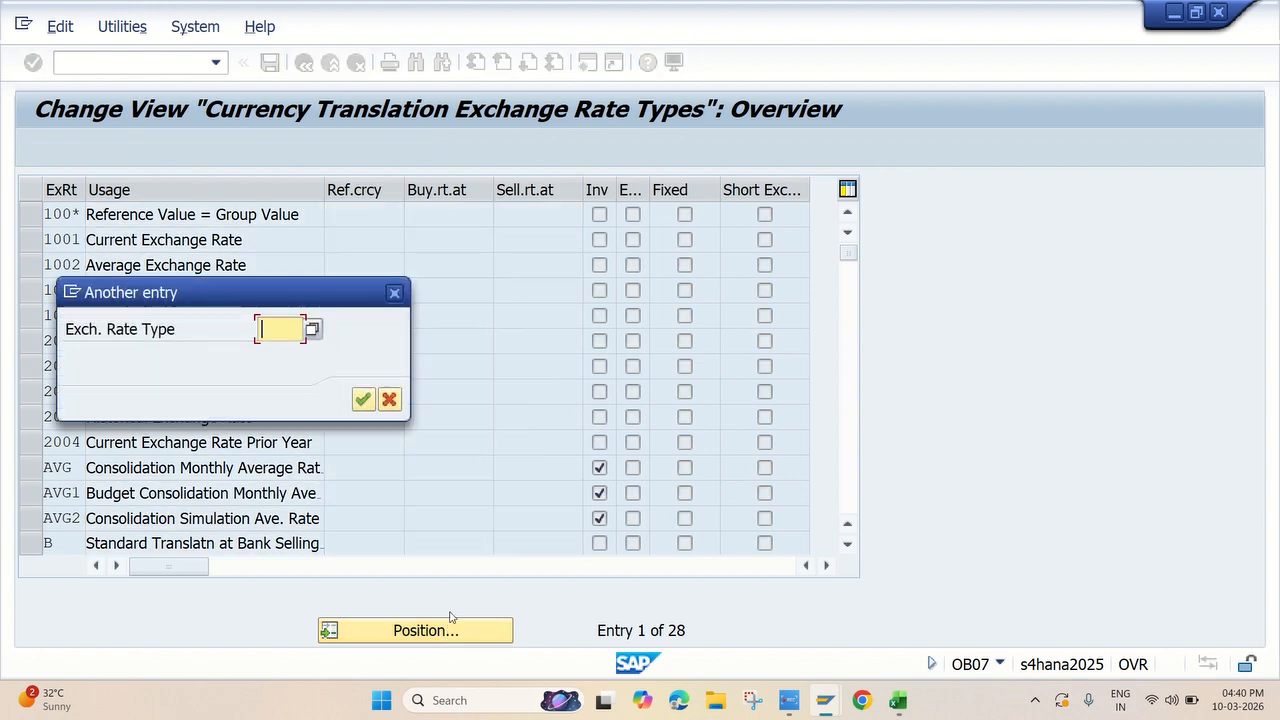
text(M)
key(Return)
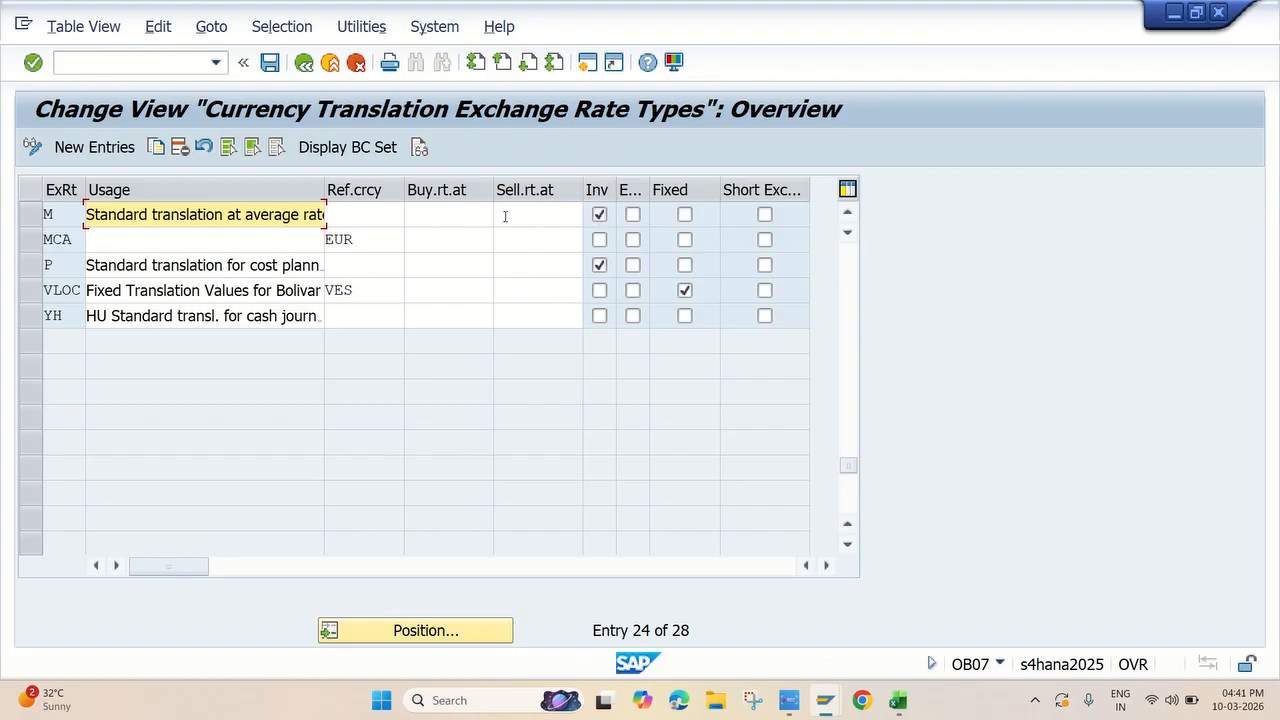
click(601, 215)
click(405, 631)
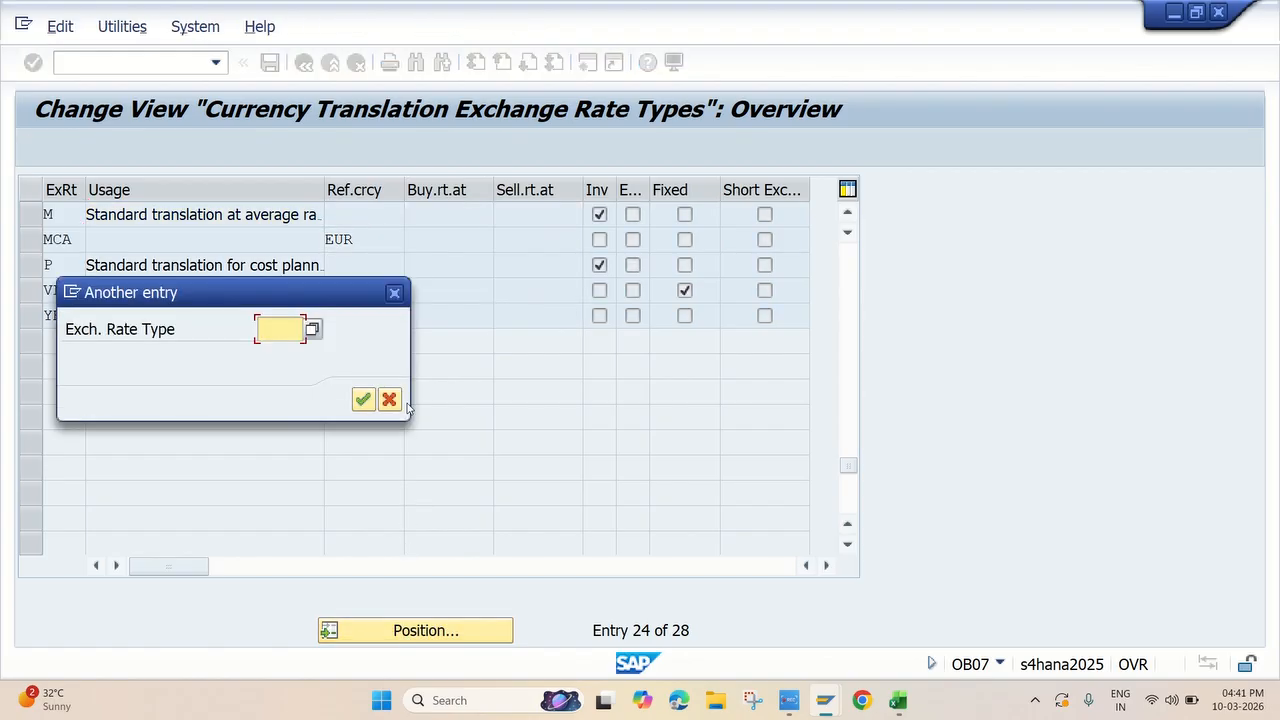
text(b)
key(Return)
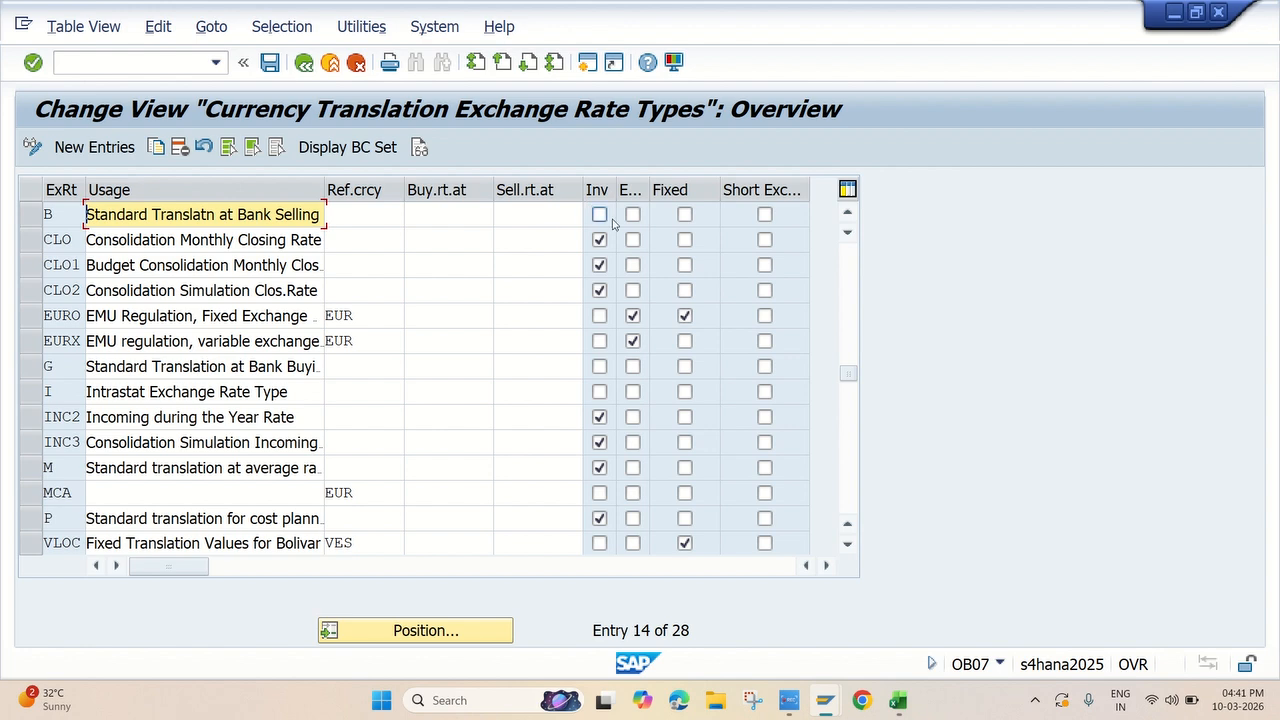
Position the list on exchange rate type P to check its settings, and return to the IMG
click(398, 632)
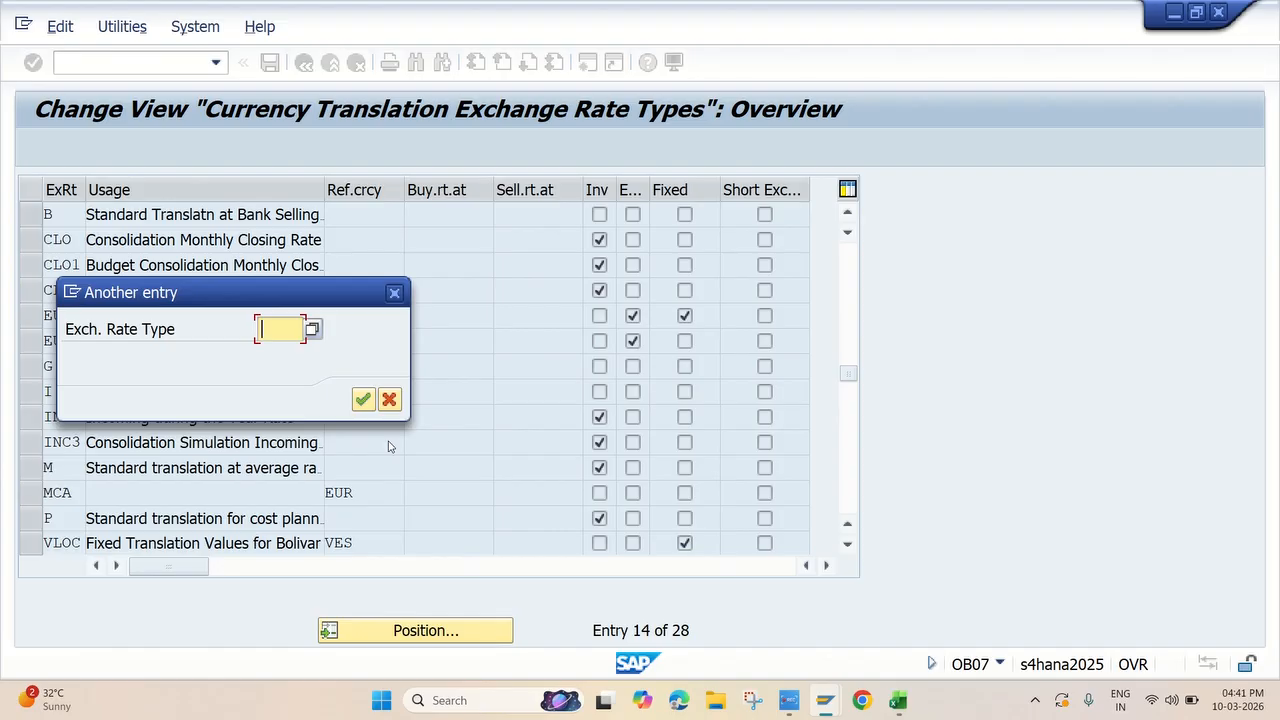
text(P)
key(Return)
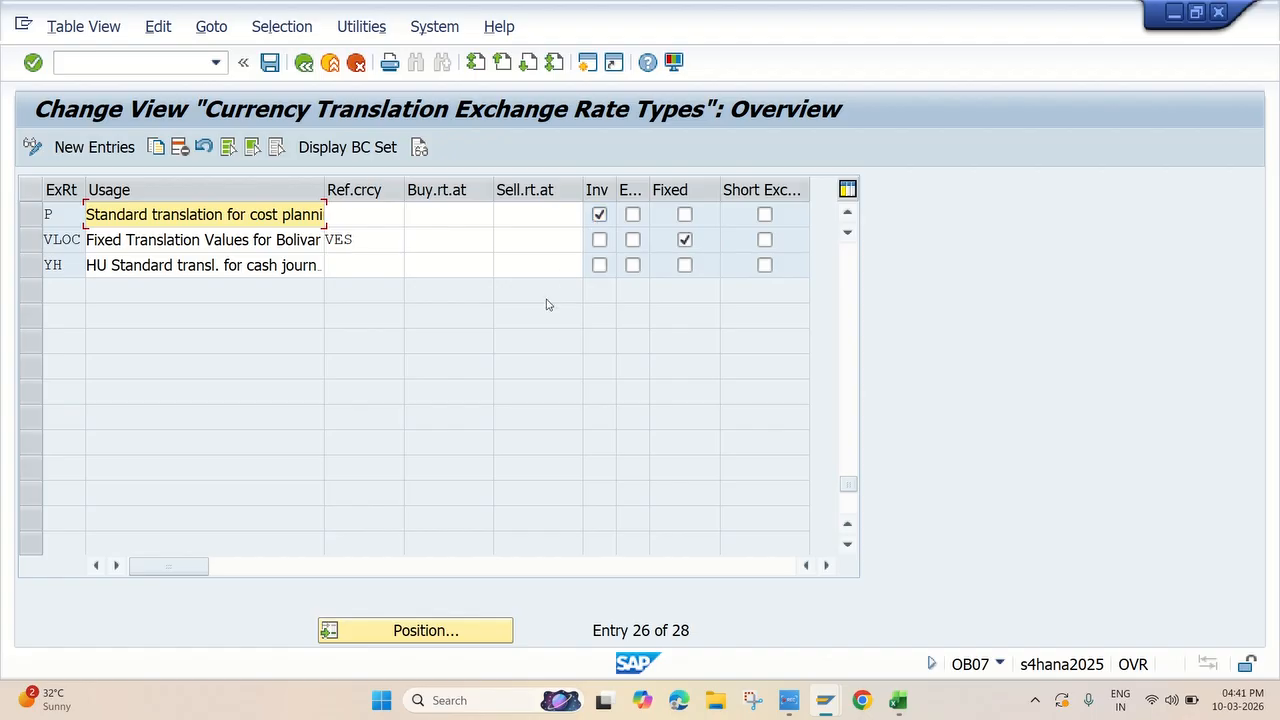
click(303, 63)
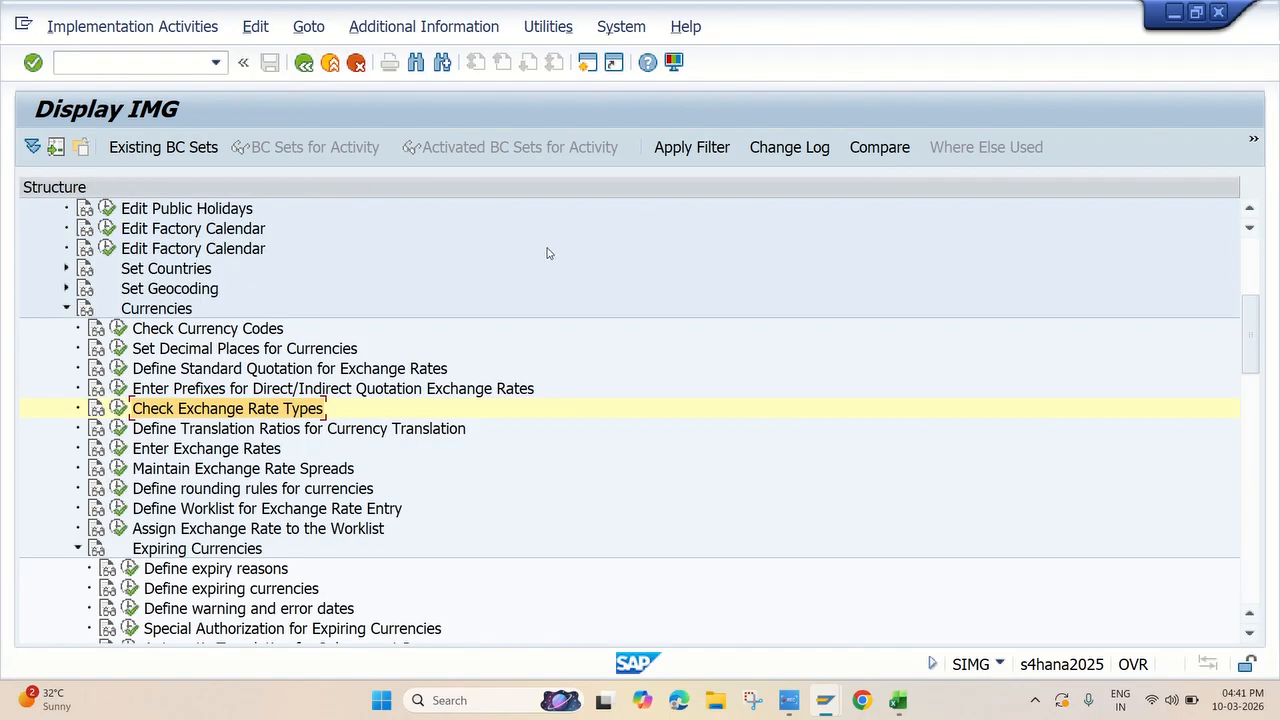
Switch to the Excel checklist, select the Define Translation Ratios for Currency Translation task in A232, and return to the SAP IMG
key(alt+Tab)
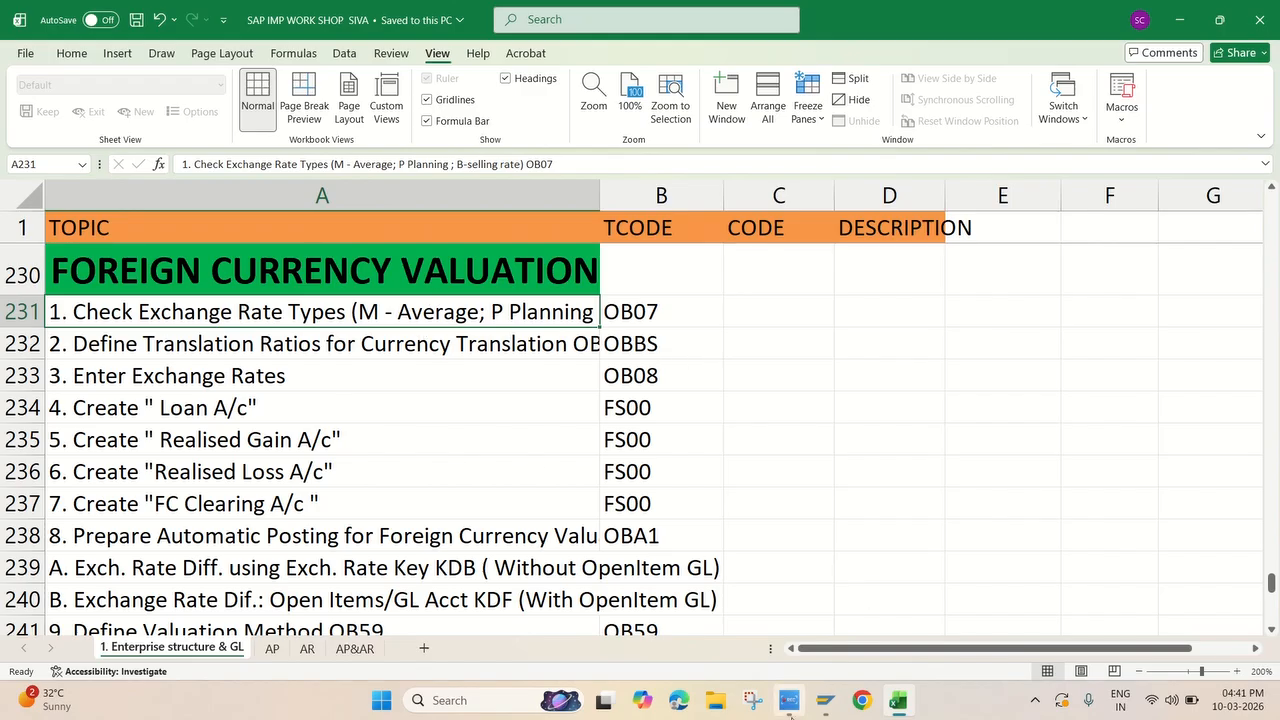
click(403, 340)
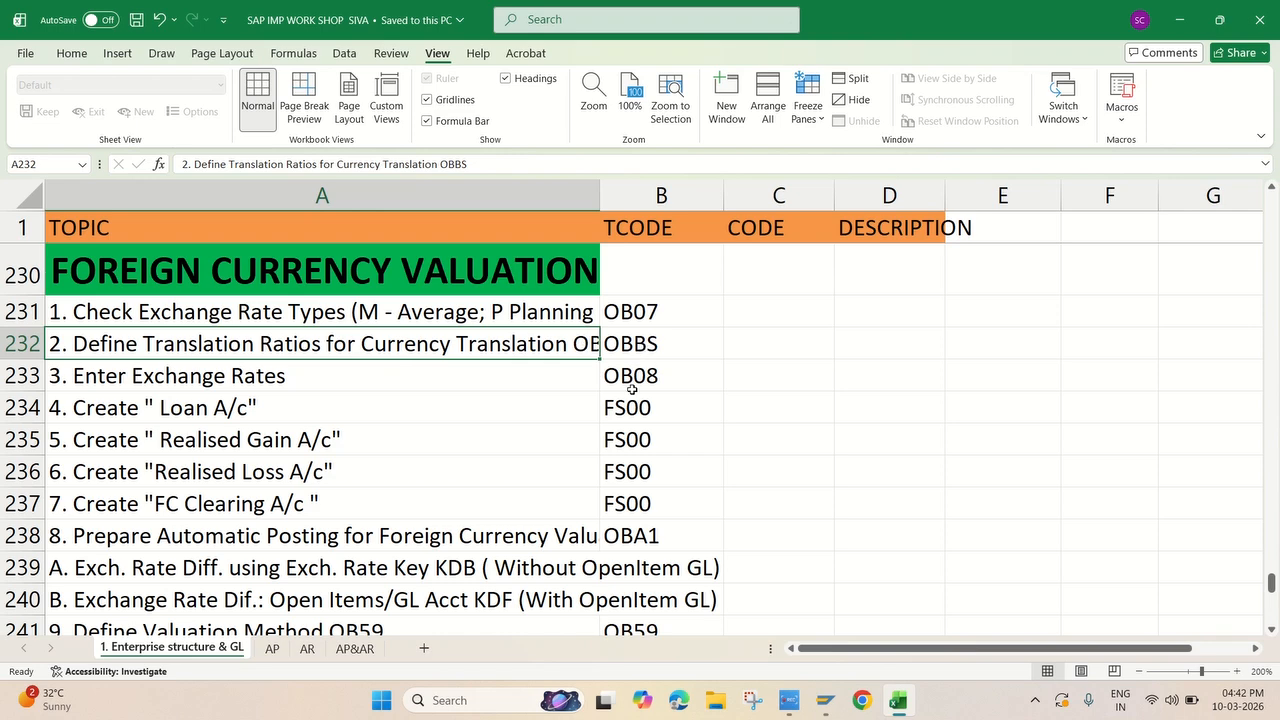
click(826, 703)
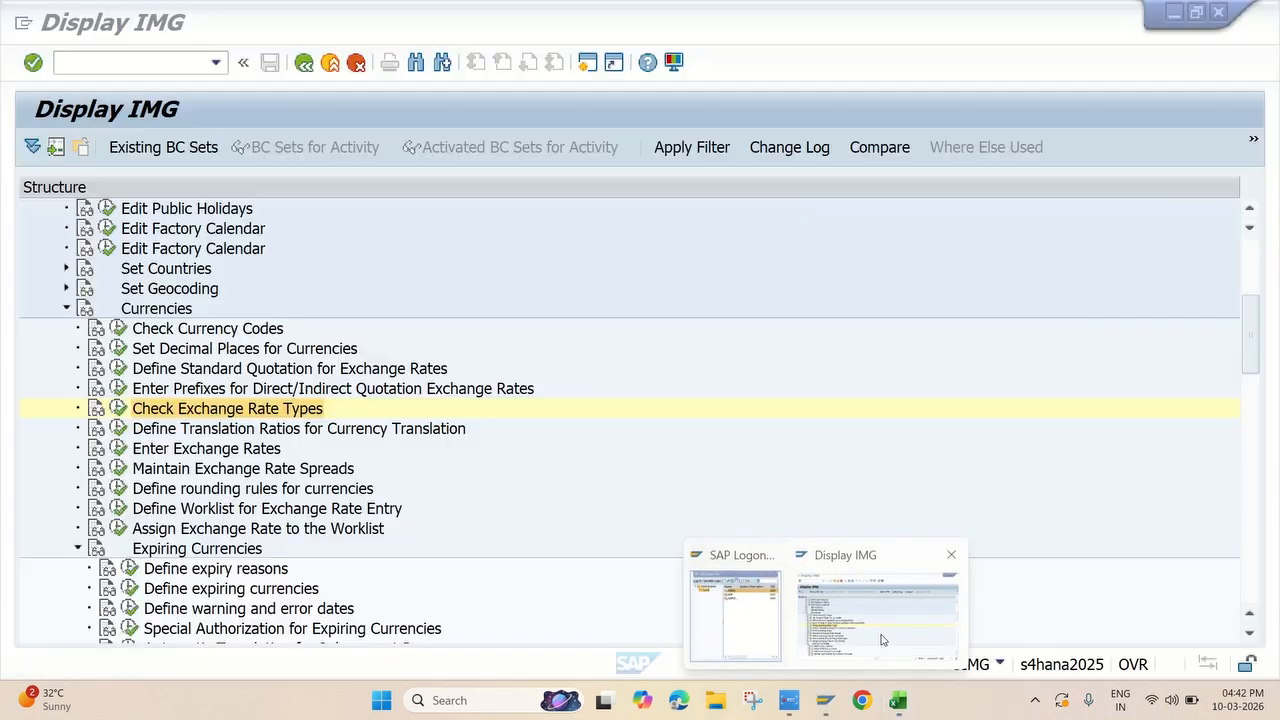
click(882, 640)
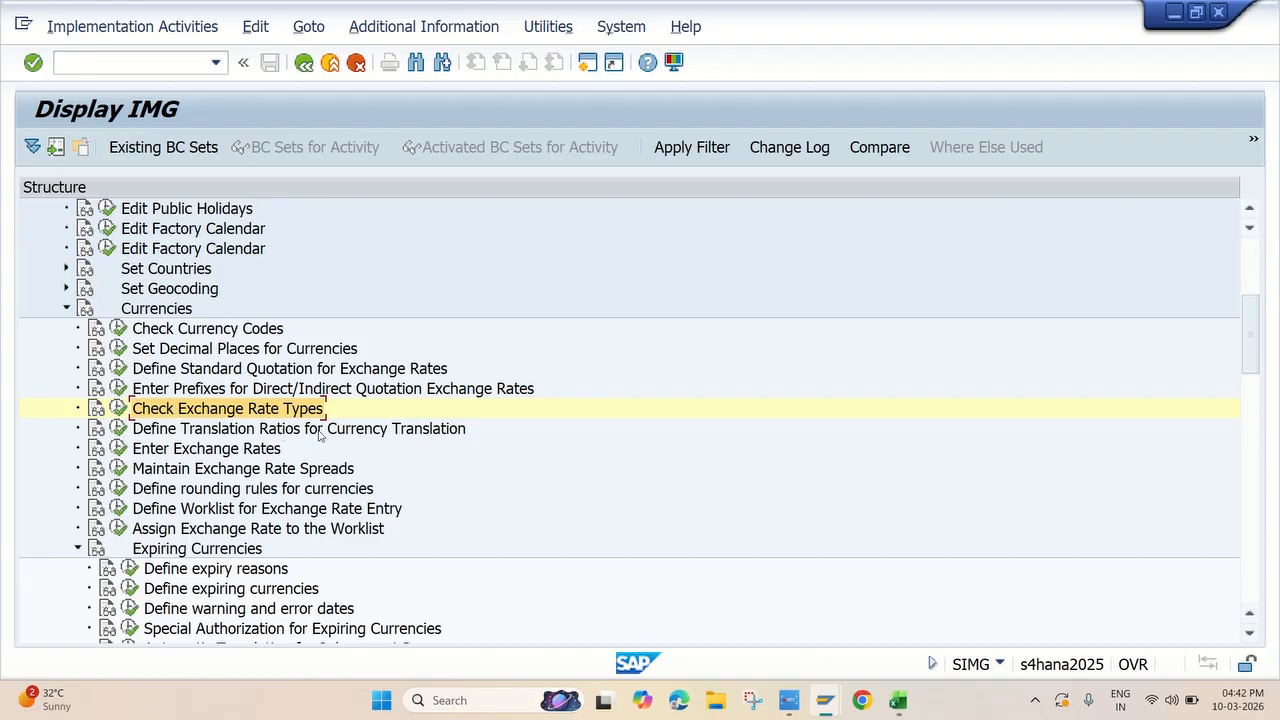
Open the Define Translation Ratios for Currency Translation activity and agree to continue past the warning
click(119, 428)
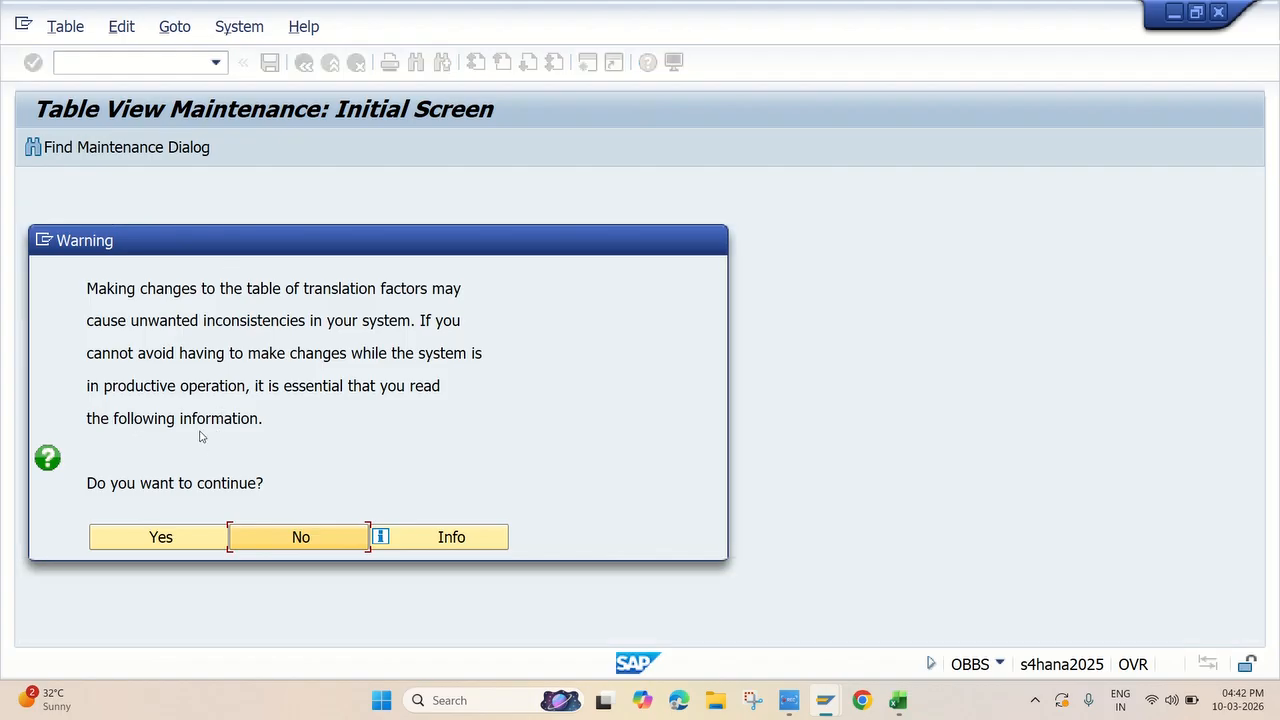
click(180, 537)
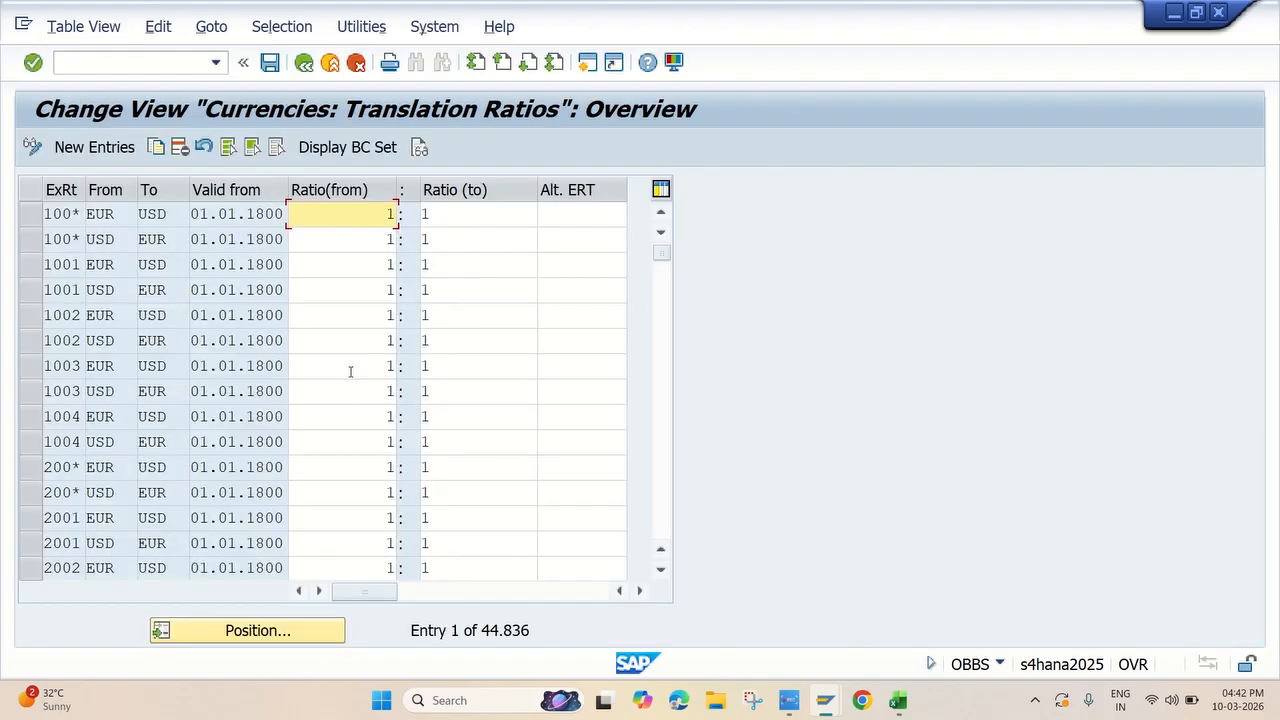
click(253, 636)
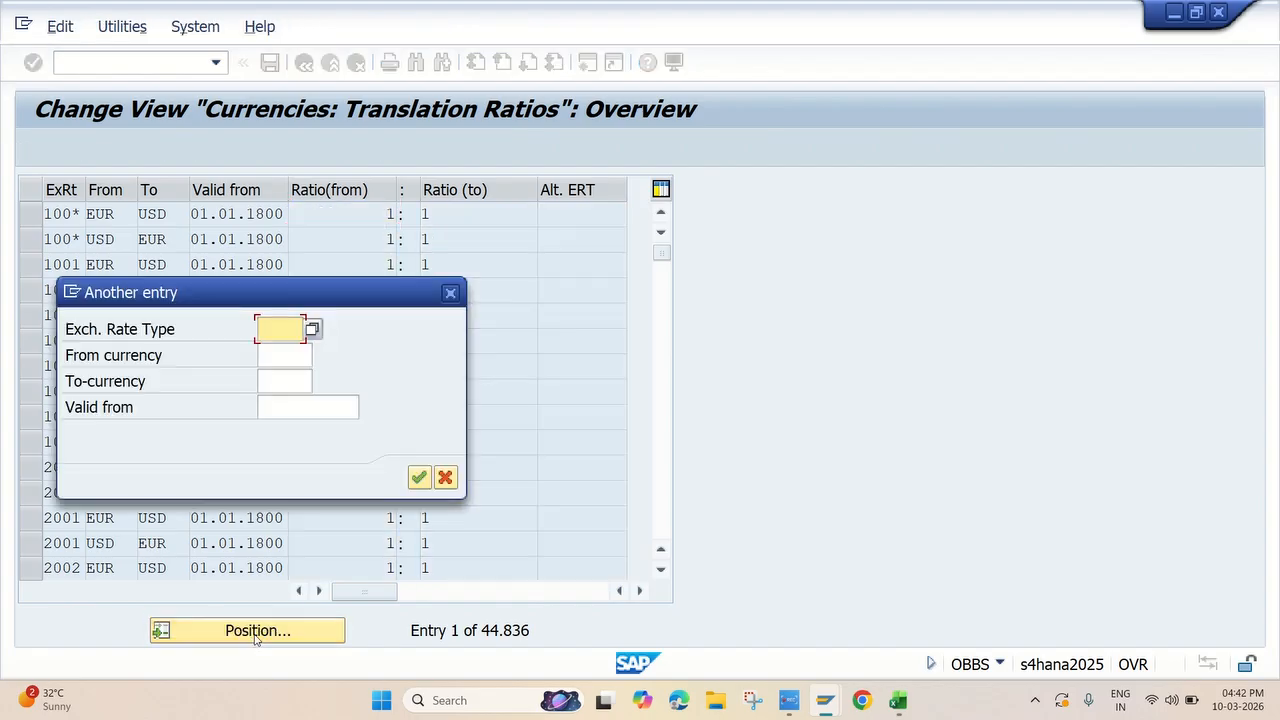
click(450, 292)
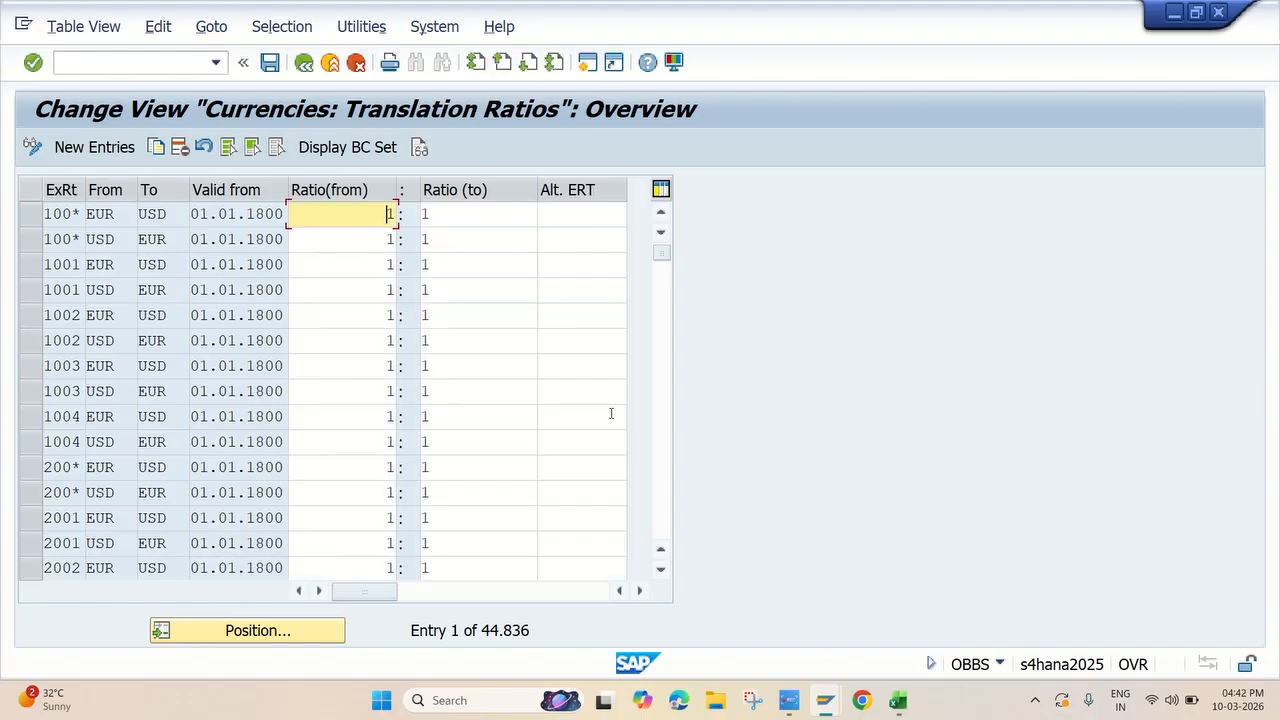
Start a new translation ratio entry with exchange rate type M, from currency USD to currency INR
click(96, 148)
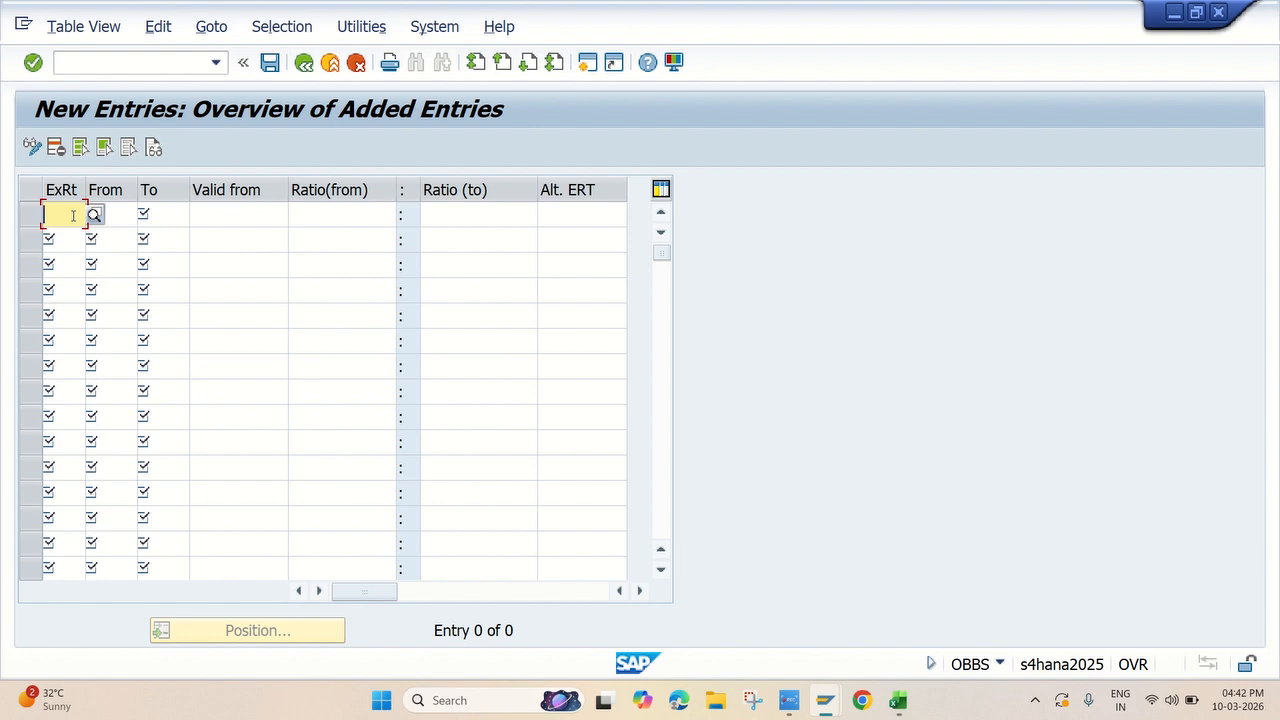
text(M)
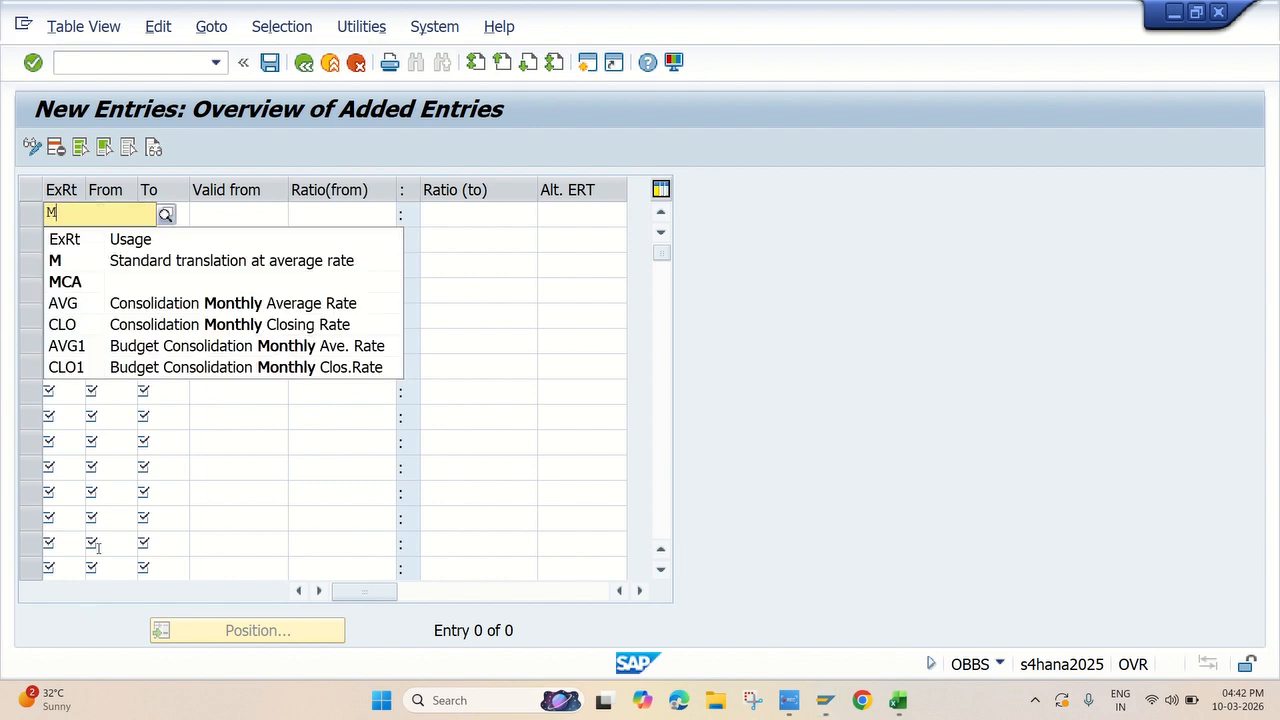
click(178, 262)
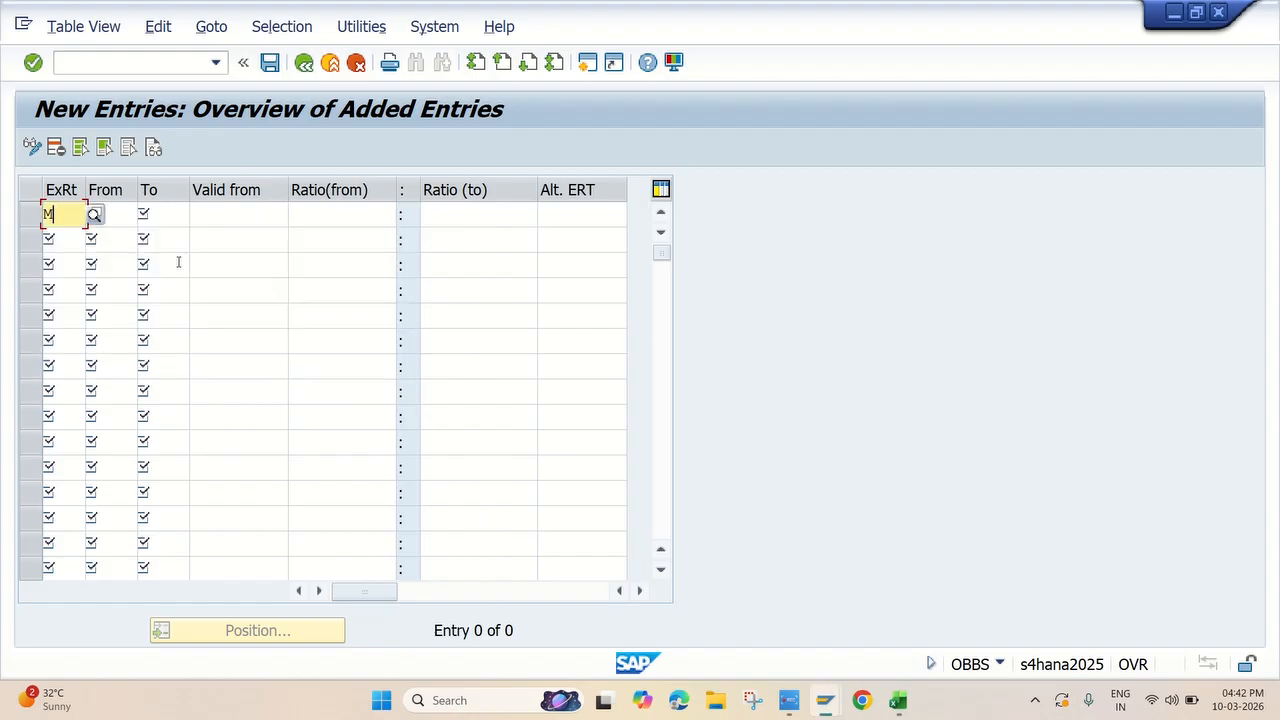
click(122, 217)
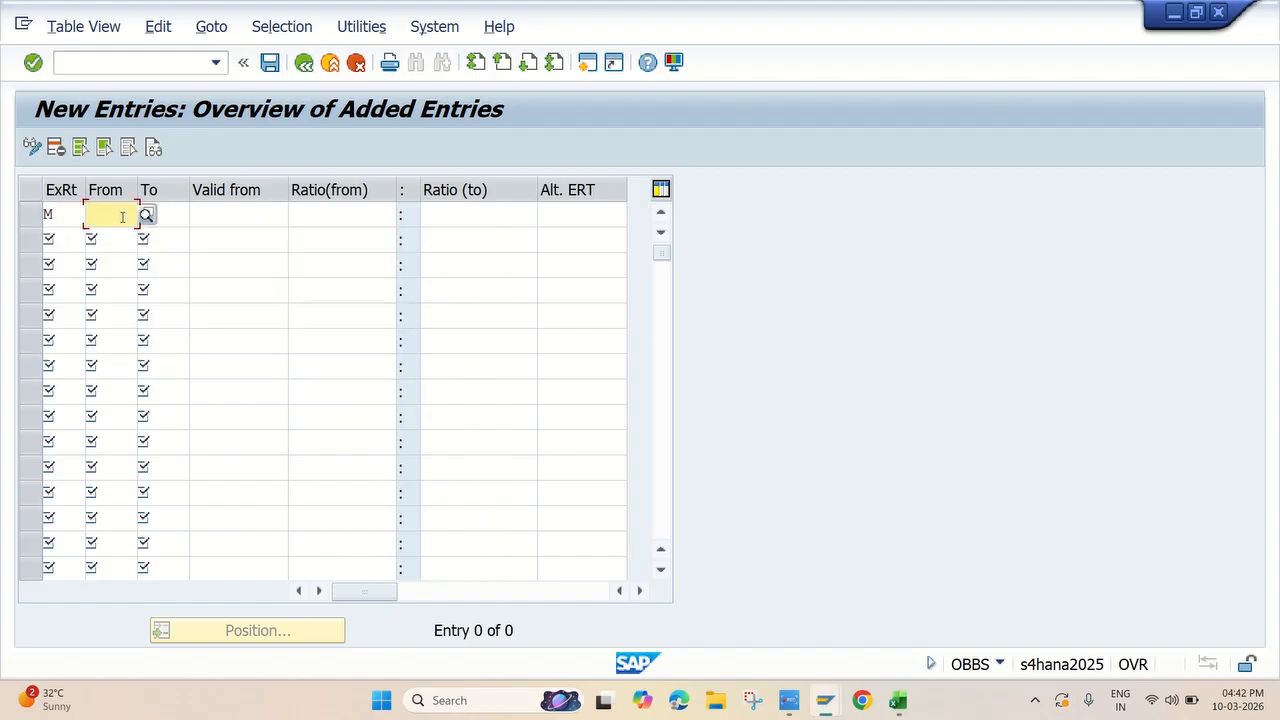
text(USD)
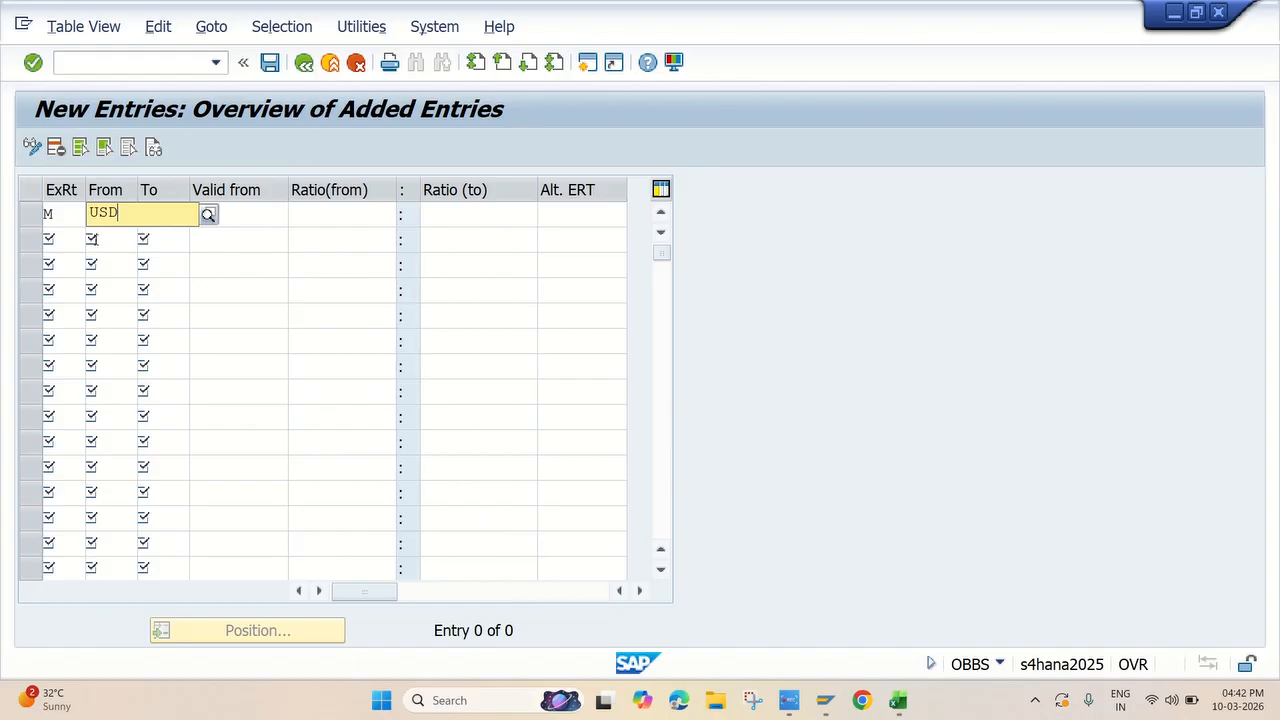
click(185, 218)
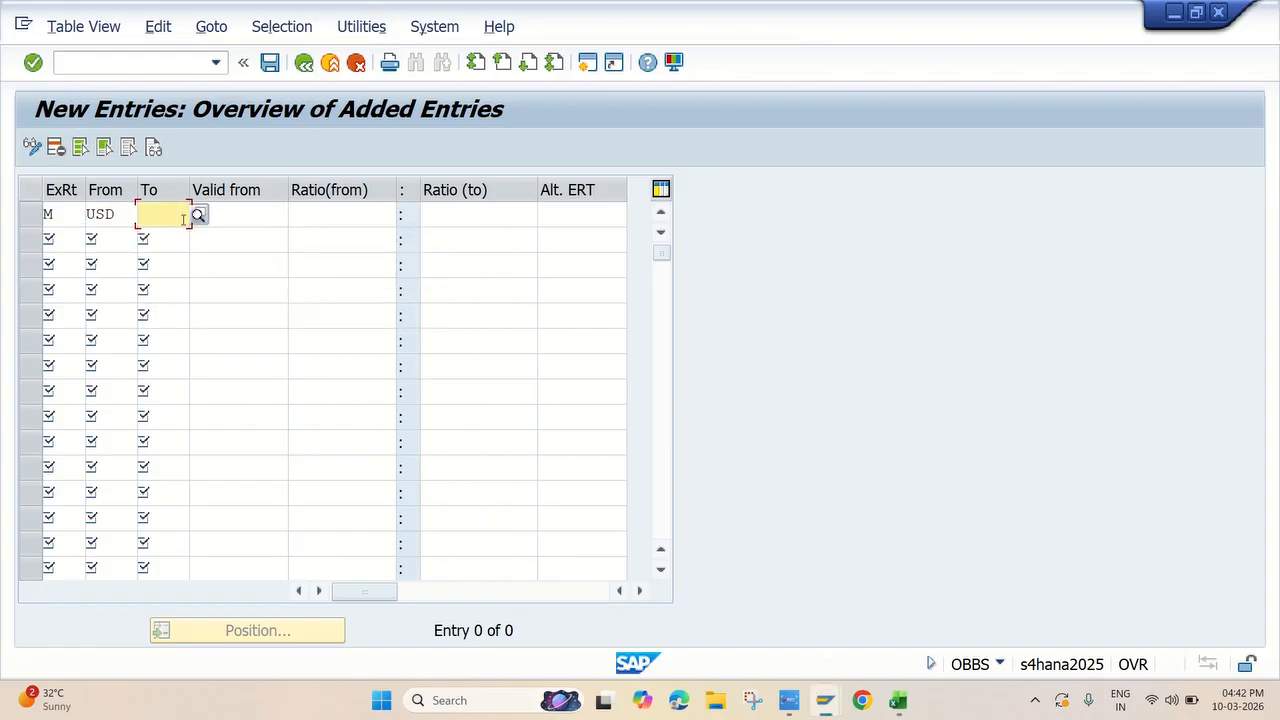
text(INR)
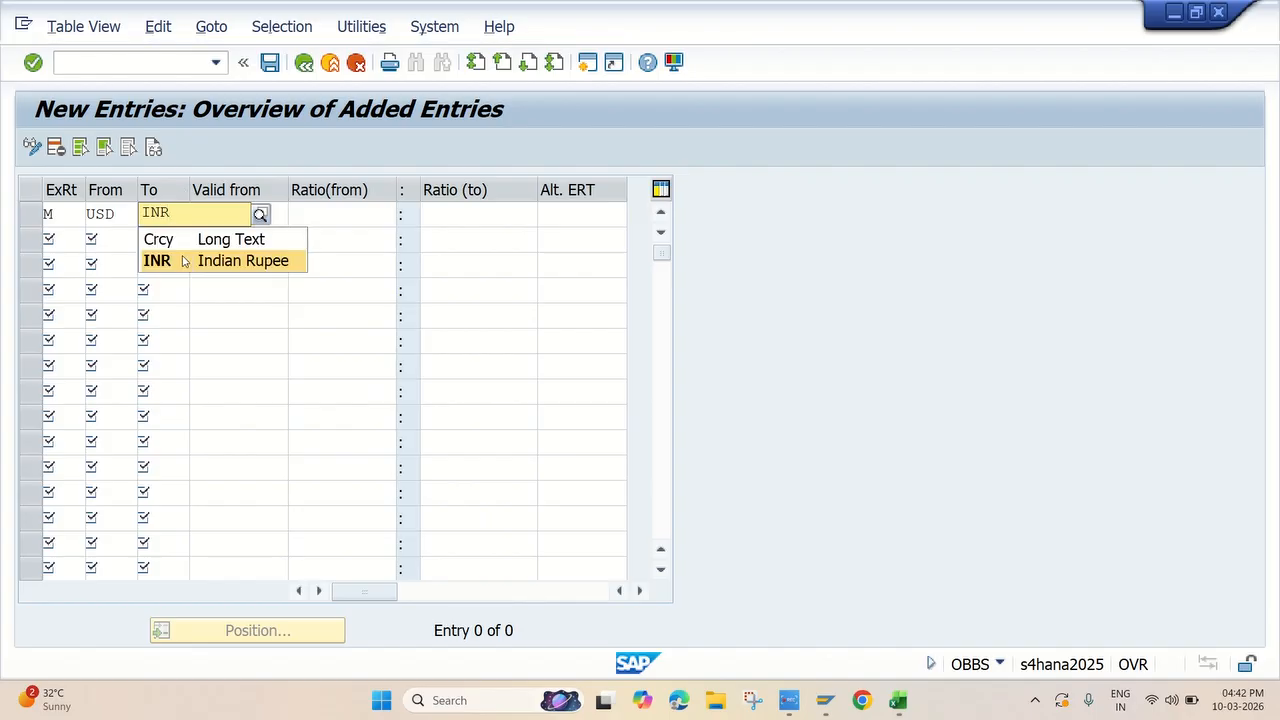
click(181, 257)
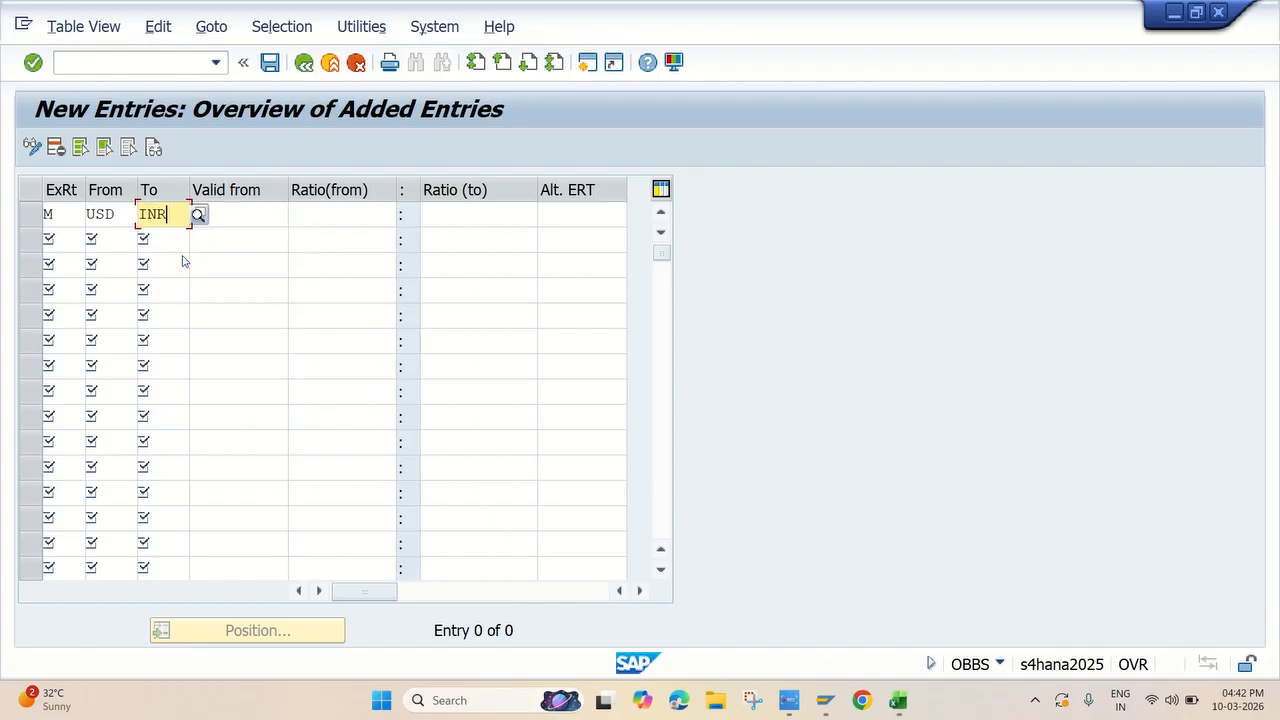
Set the USD to INR entry's valid-from date to 10.03.2026 and its translation ratio to 1:1
click(284, 216)
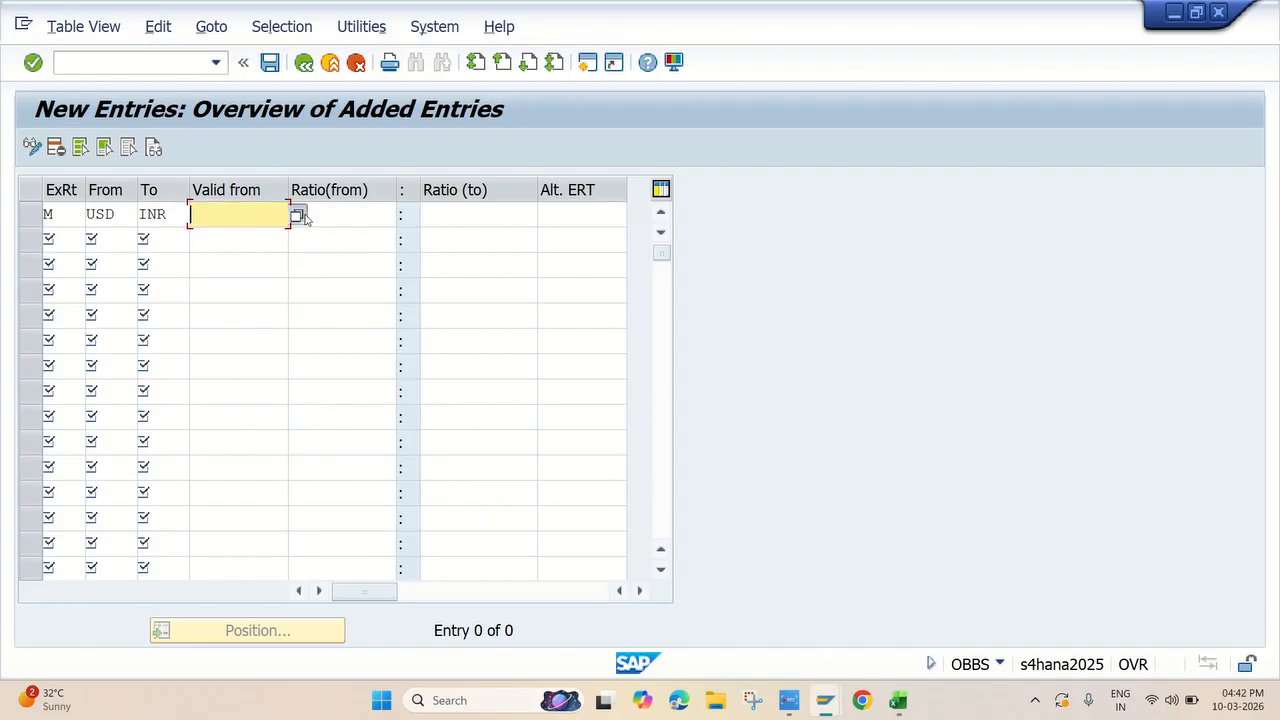
click(294, 214)
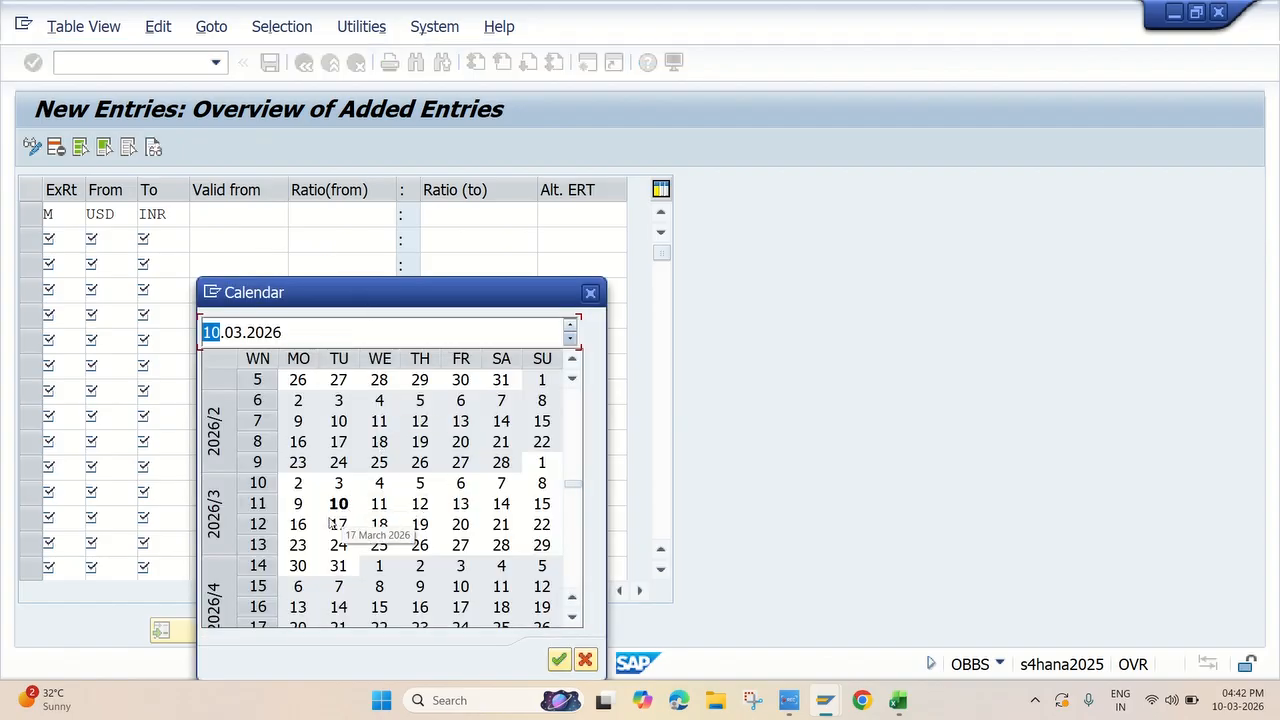
double_click(344, 508)
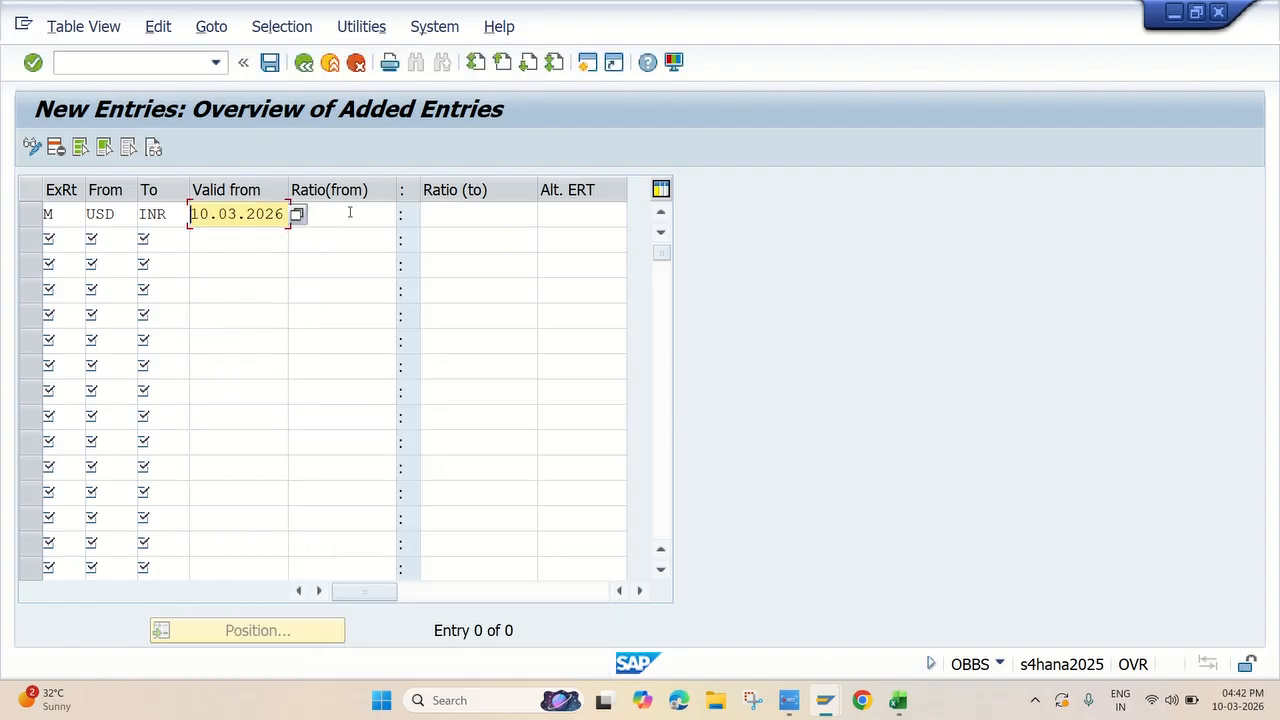
click(348, 217)
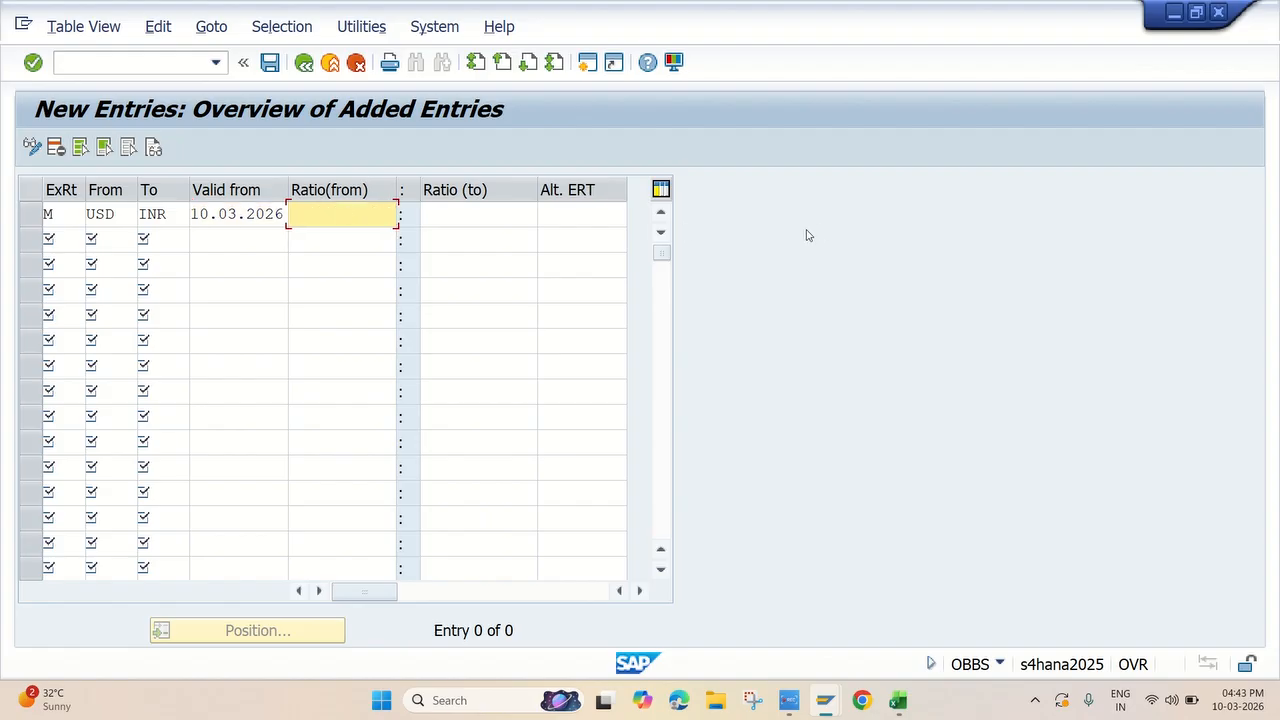
text(1)
click(470, 214)
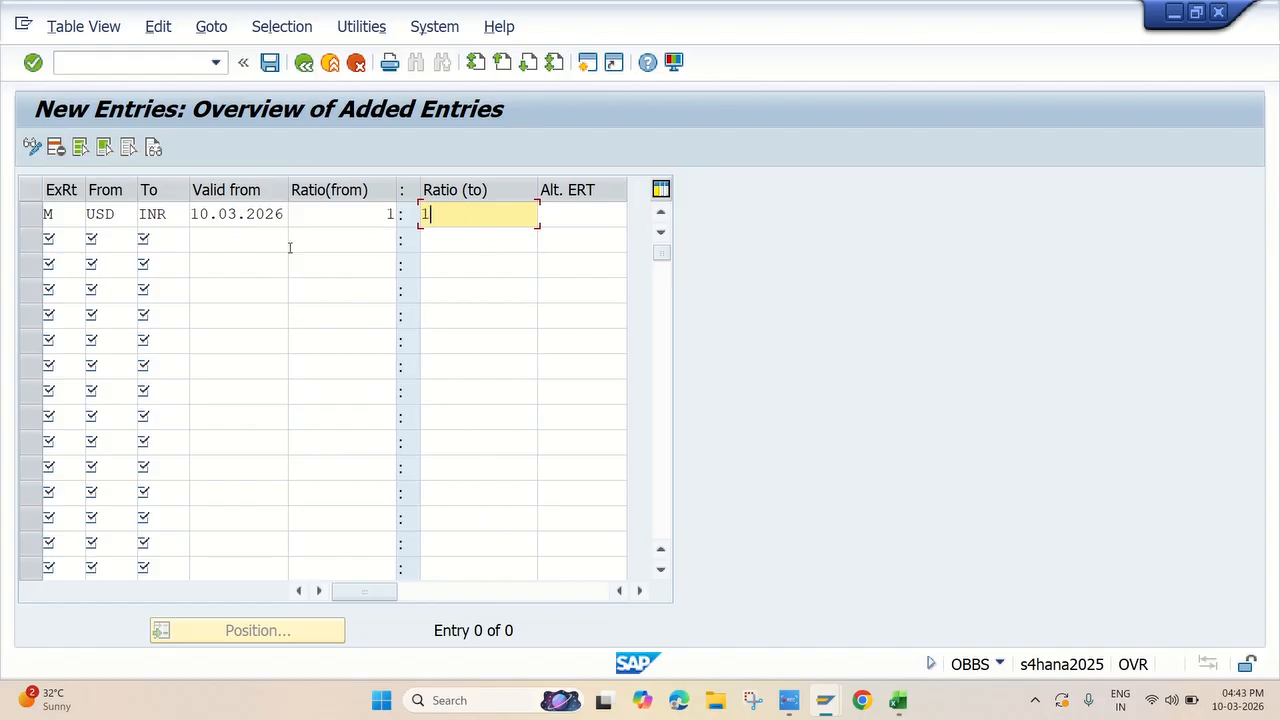
Add a second translation ratio entry with exchange rate type M, from currency GBP to currency INR
click(56, 238)
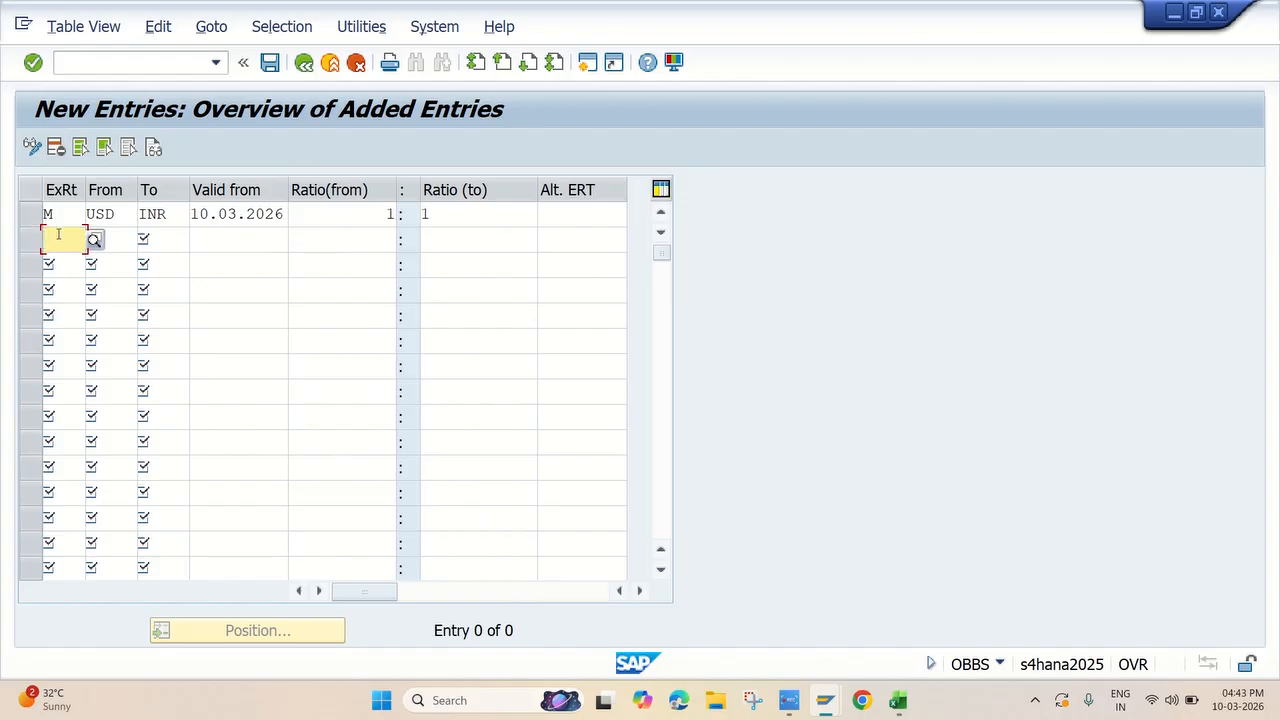
text(M)
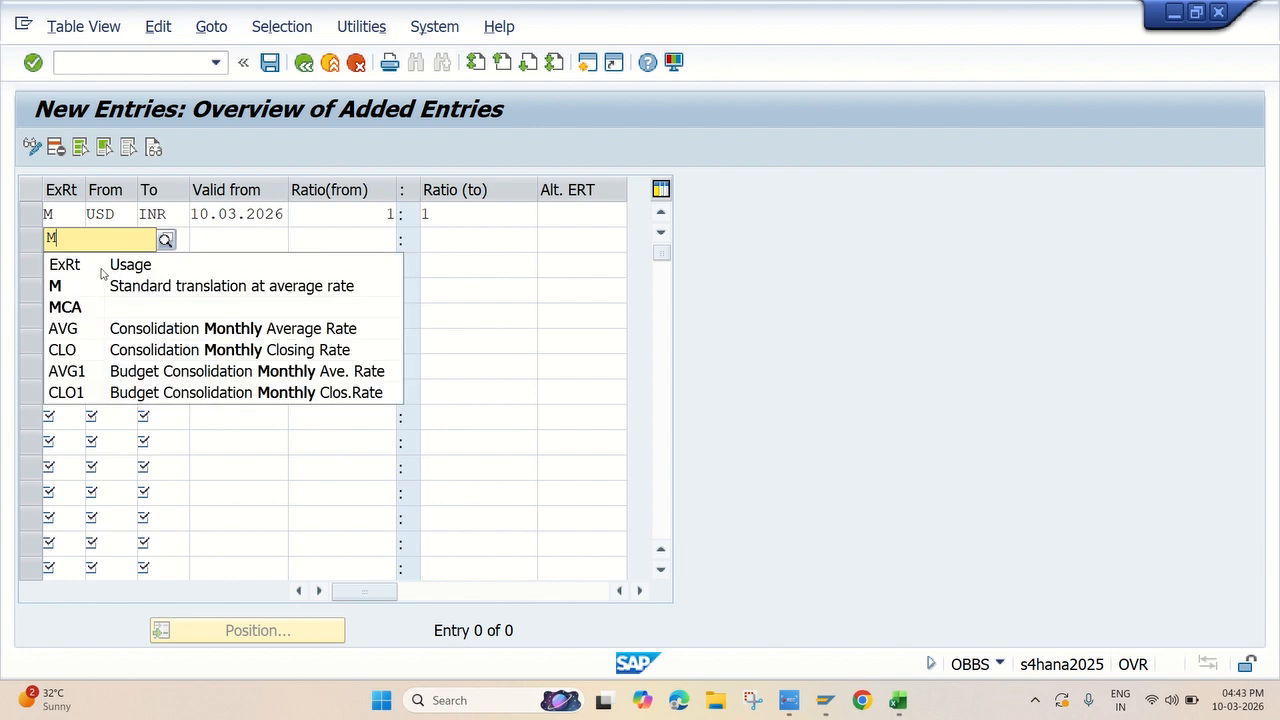
click(101, 281)
click(112, 244)
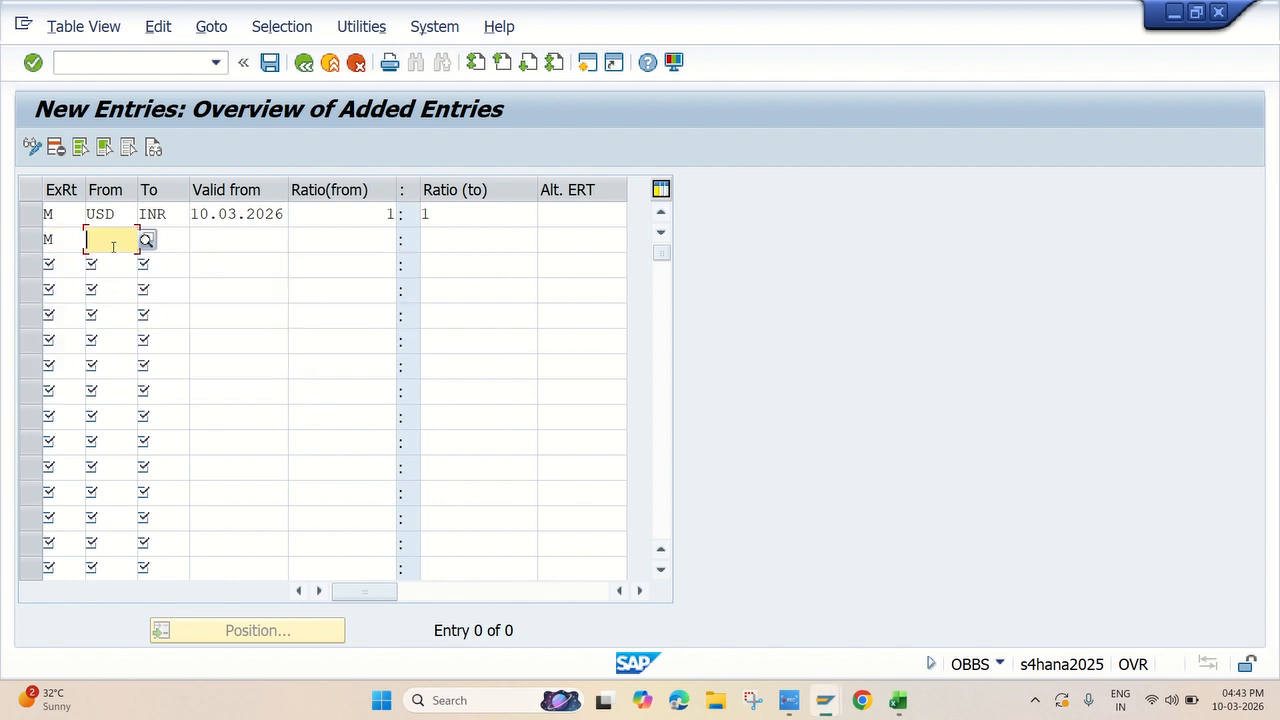
text(GBP)
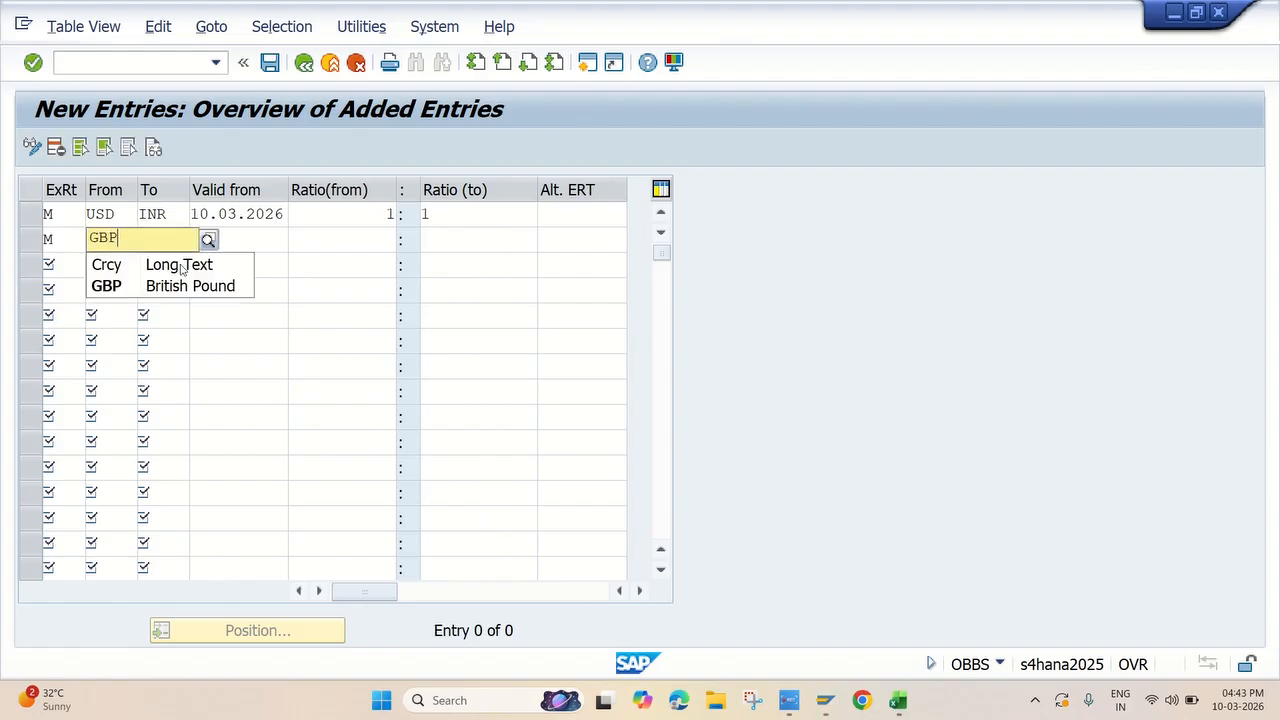
click(197, 287)
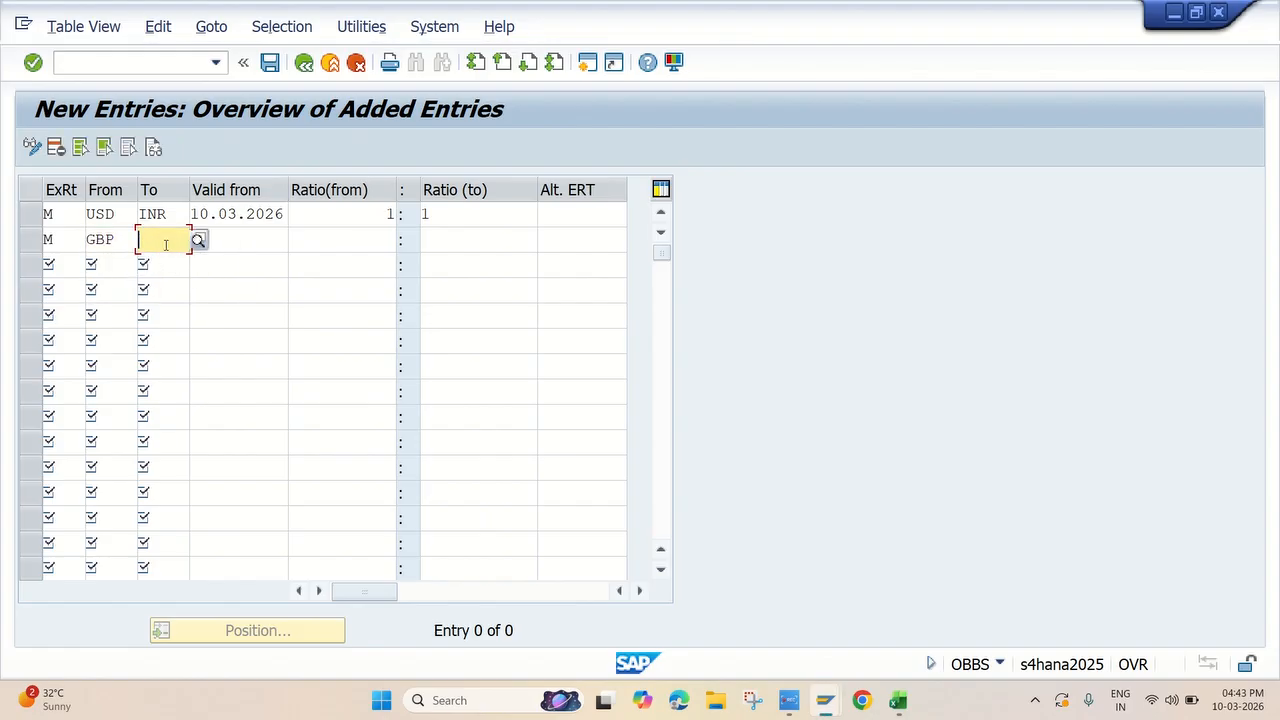
text(INR)
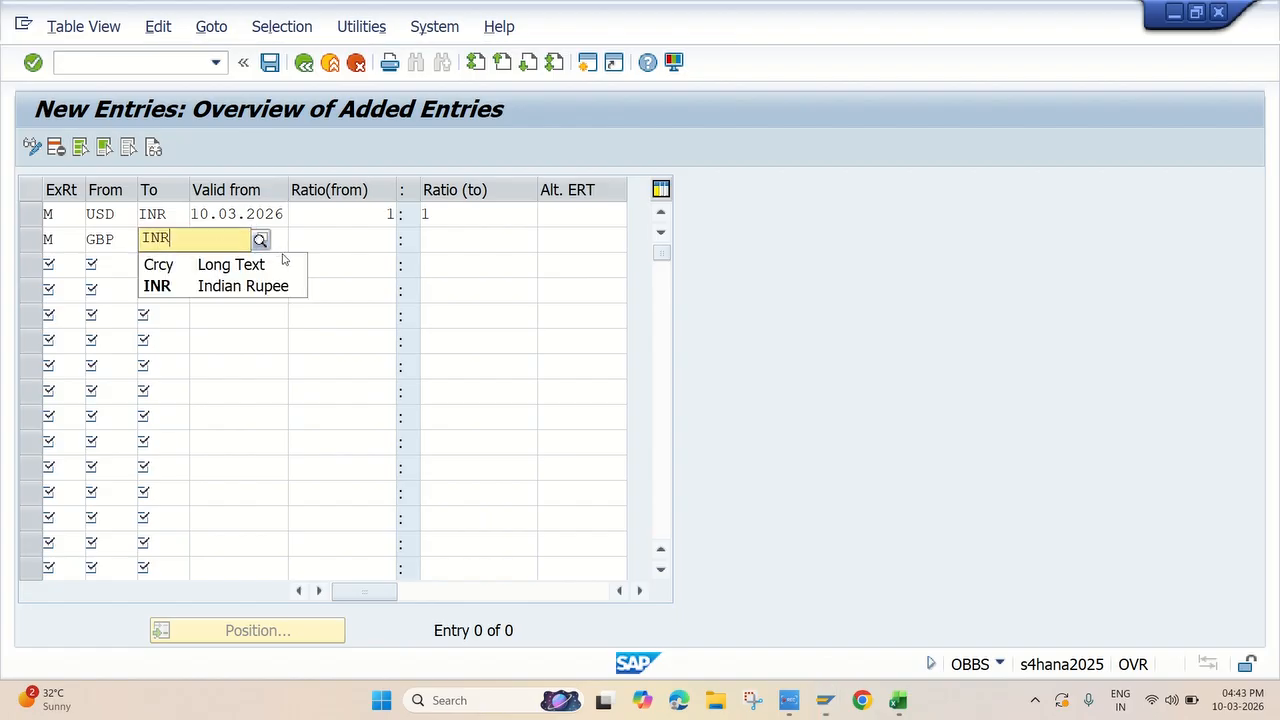
click(243, 286)
Copy the valid-from date 10.03.2026 from the USD entry to the GBP entry and set the GBP ratio to 1:1
drag(284, 217, 152, 211)
key(ctrl+c)
click(227, 243)
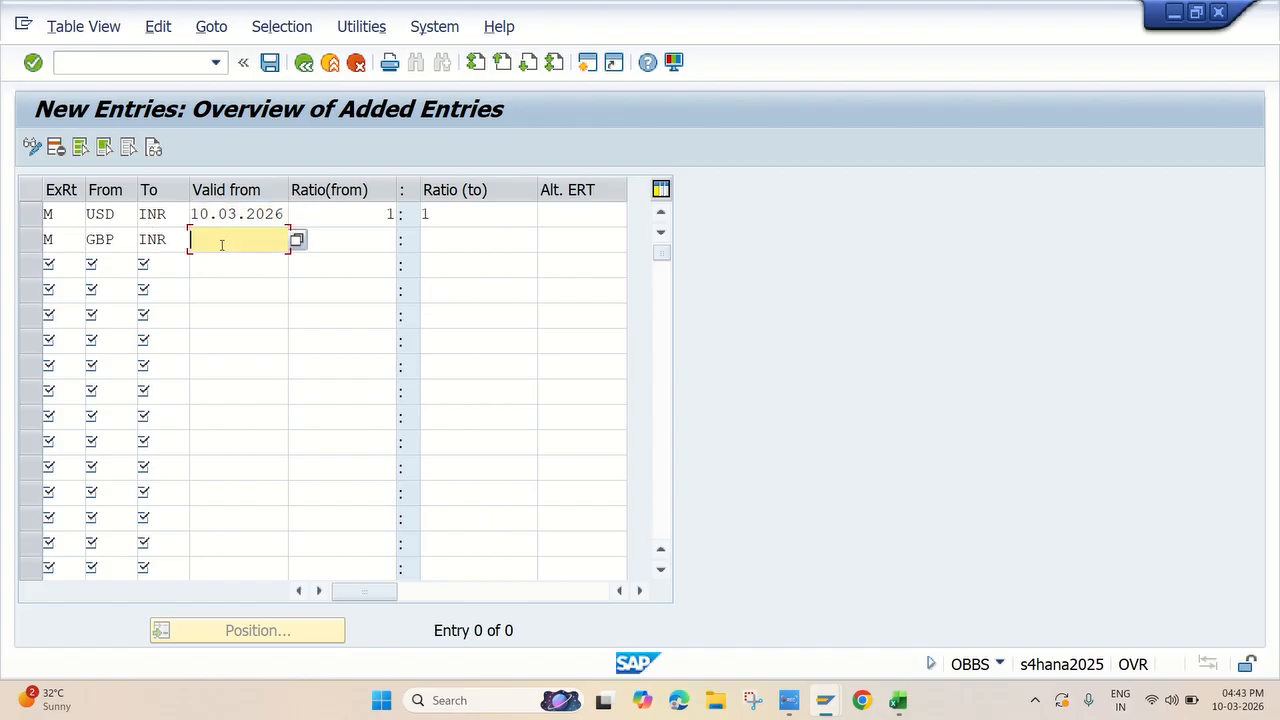
key(ctrl+v)
click(333, 241)
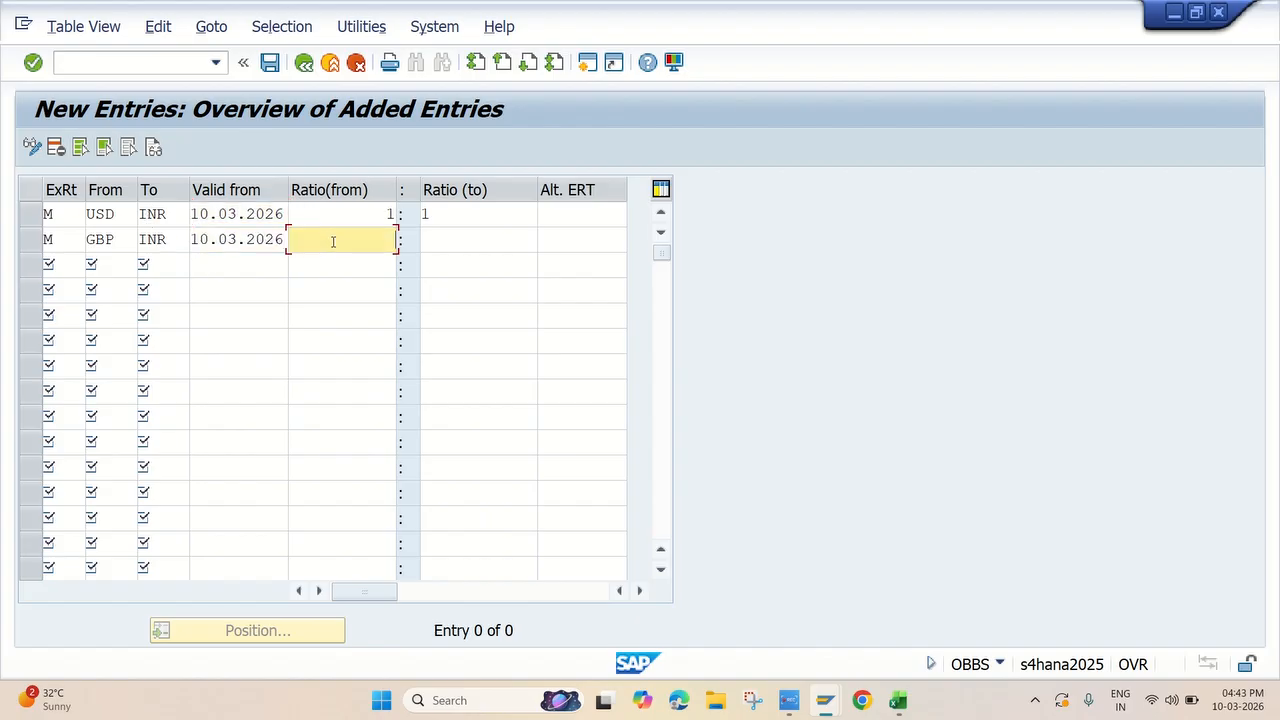
text(1)
click(424, 240)
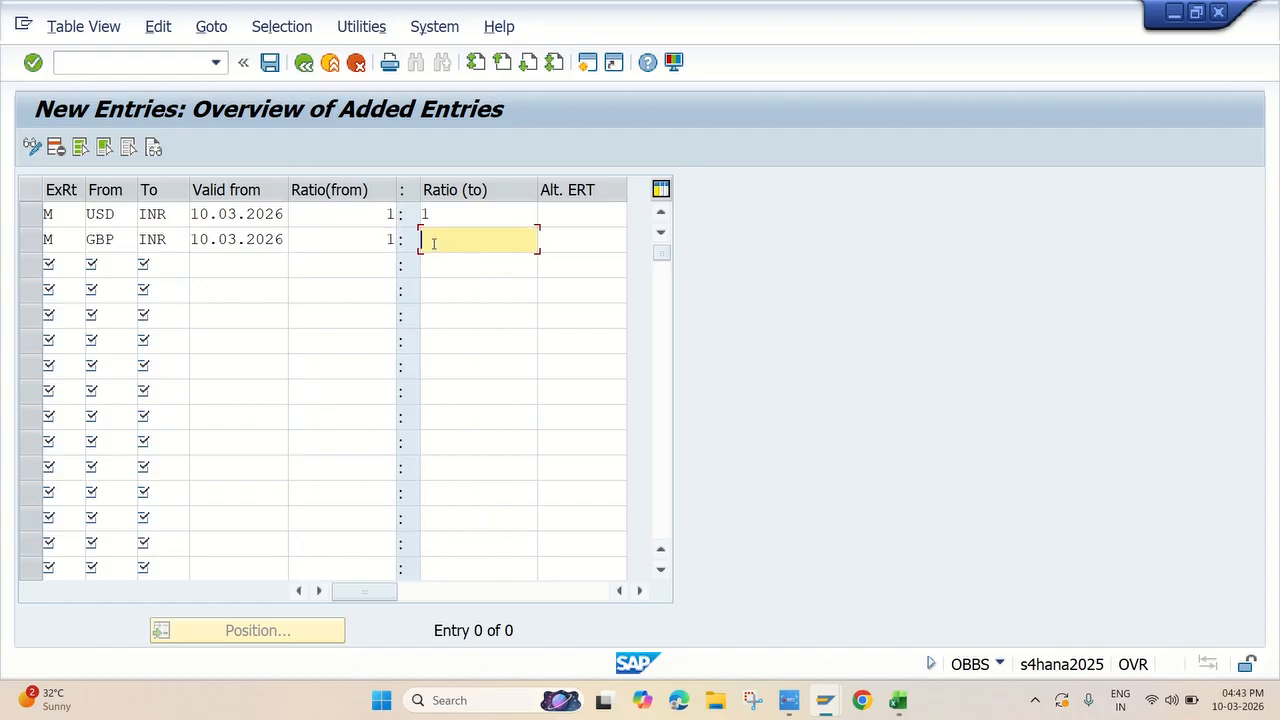
text(1)
Add a third translation ratio entry with exchange rate type M, from currency EUR to currency INR
click(67, 265)
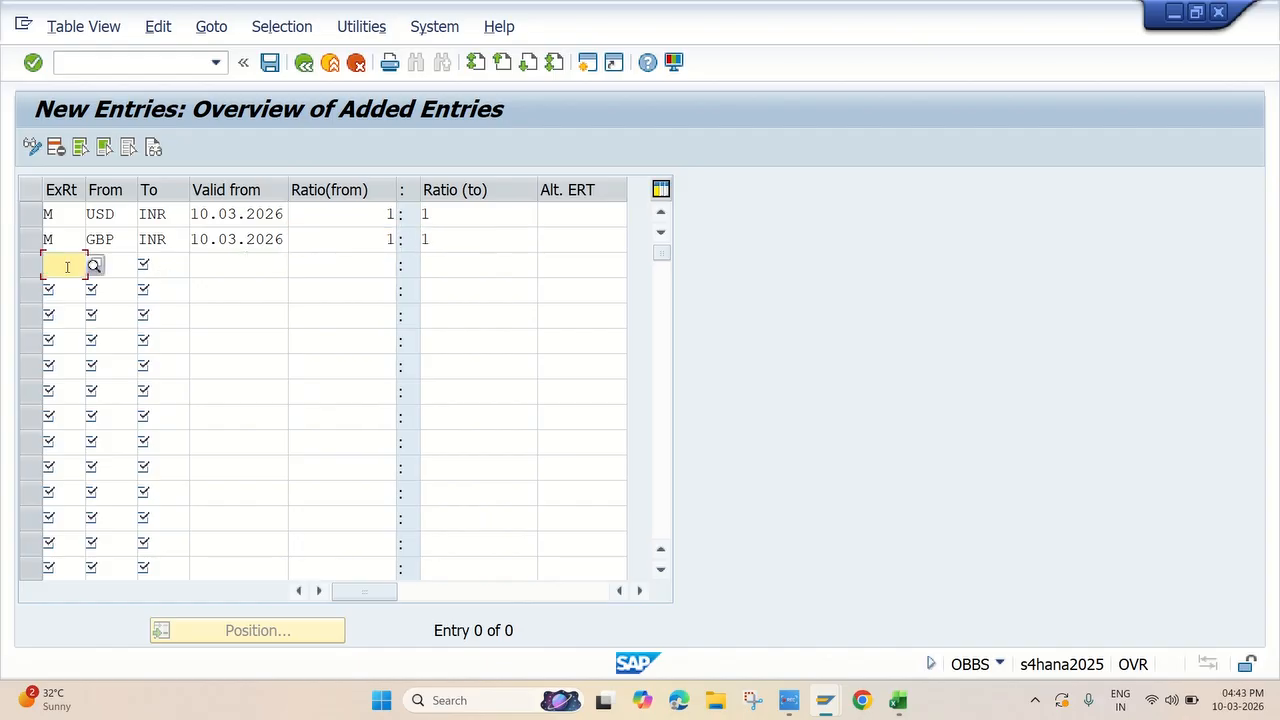
text(M)
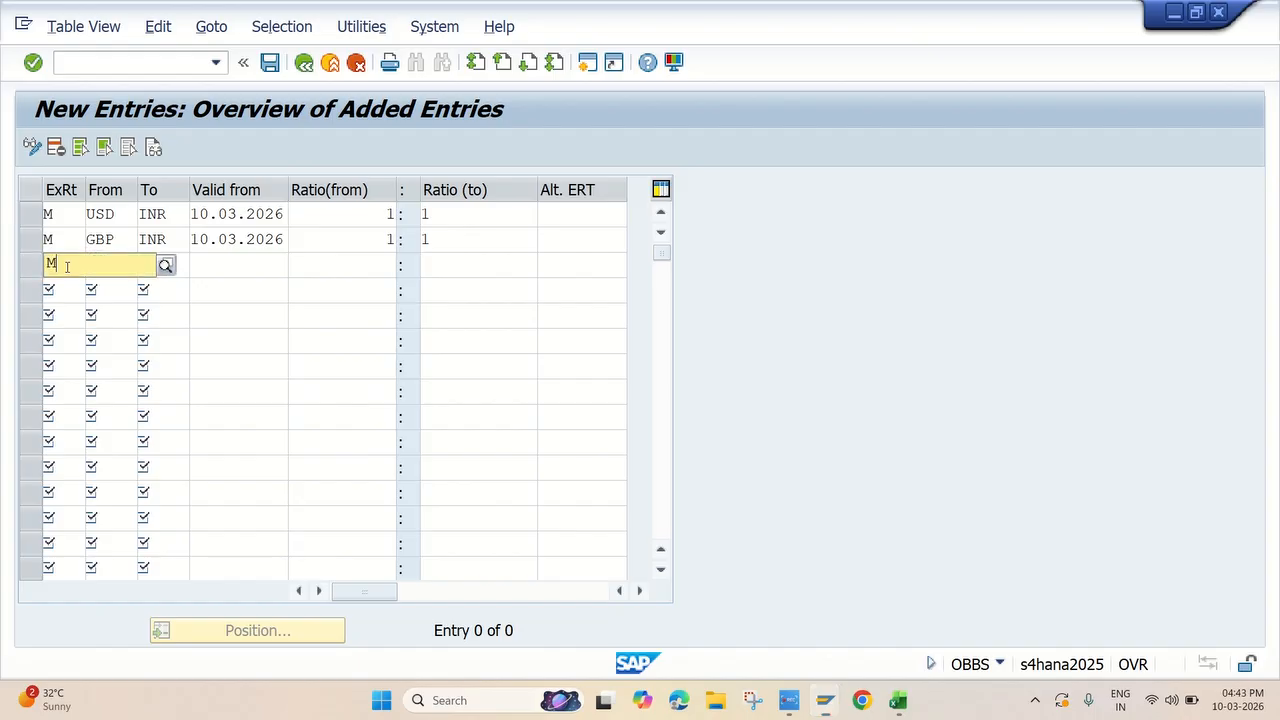
click(168, 298)
key(Tab)
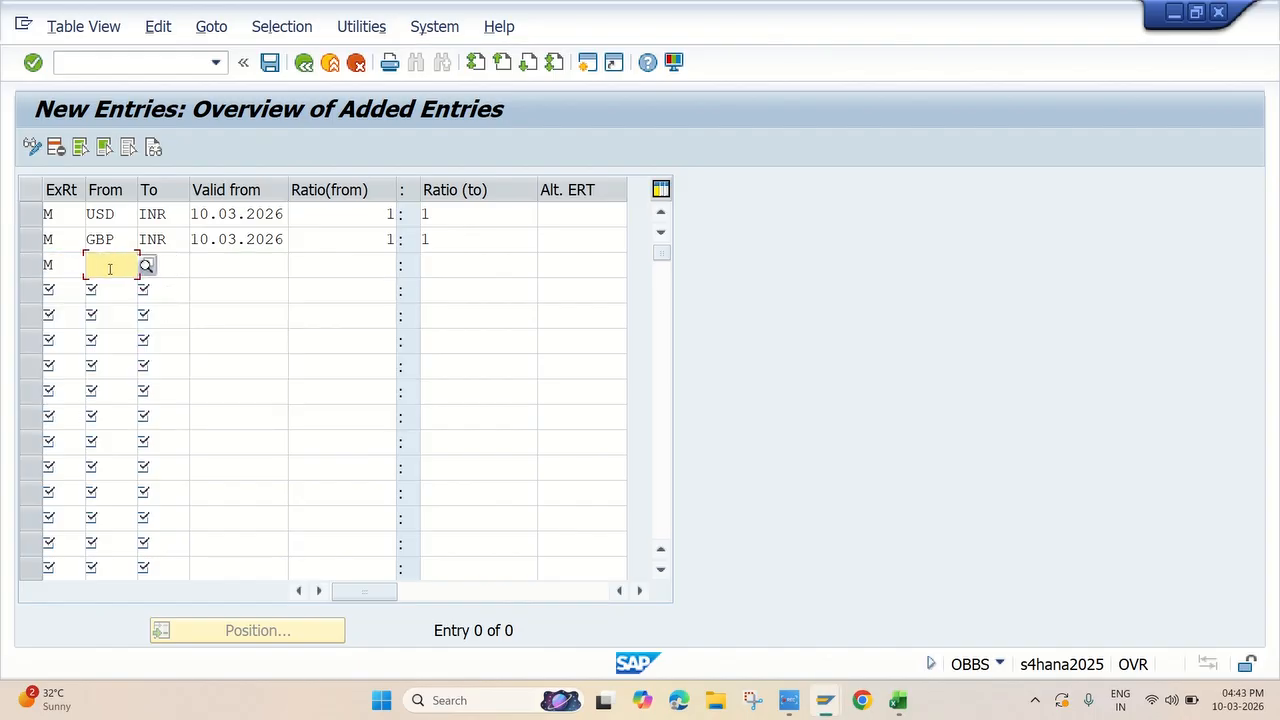
text(EUR)
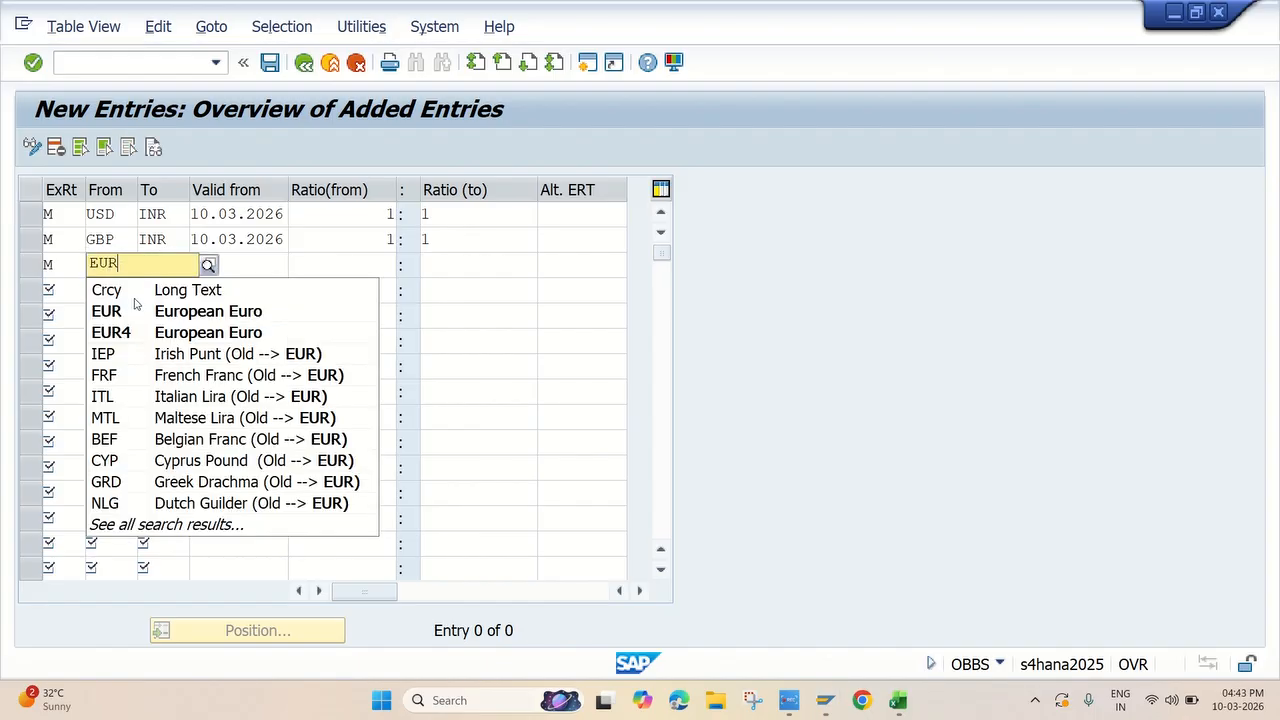
click(177, 267)
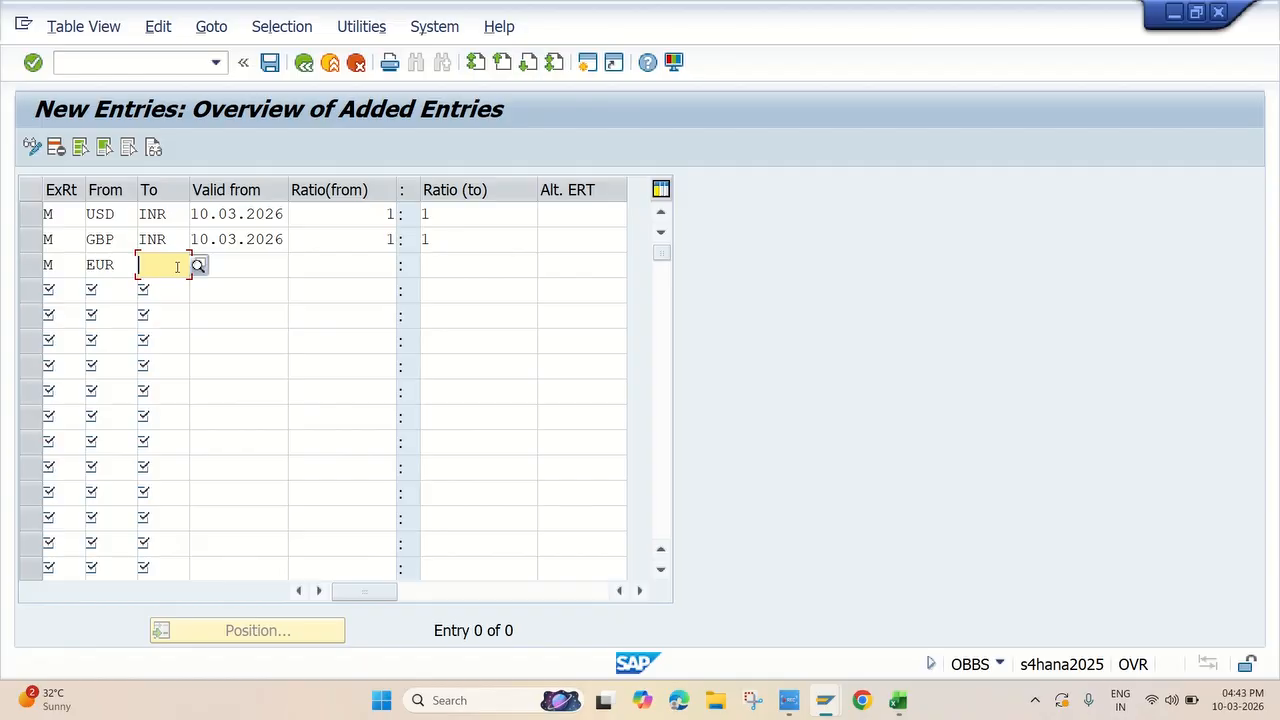
text(INR)
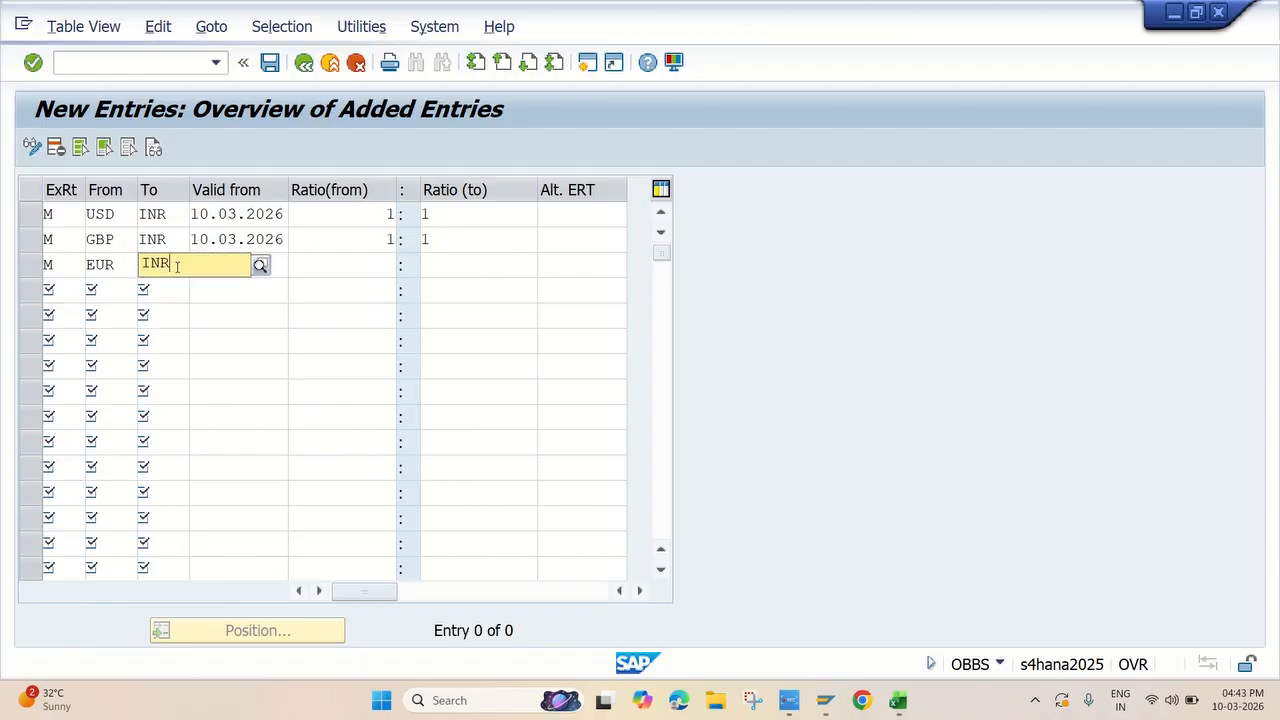
Set the EUR to INR entry's valid-from date to 10.03.2026 and its translation ratio to 1:1
key(Tab)
text(10.03.2026)
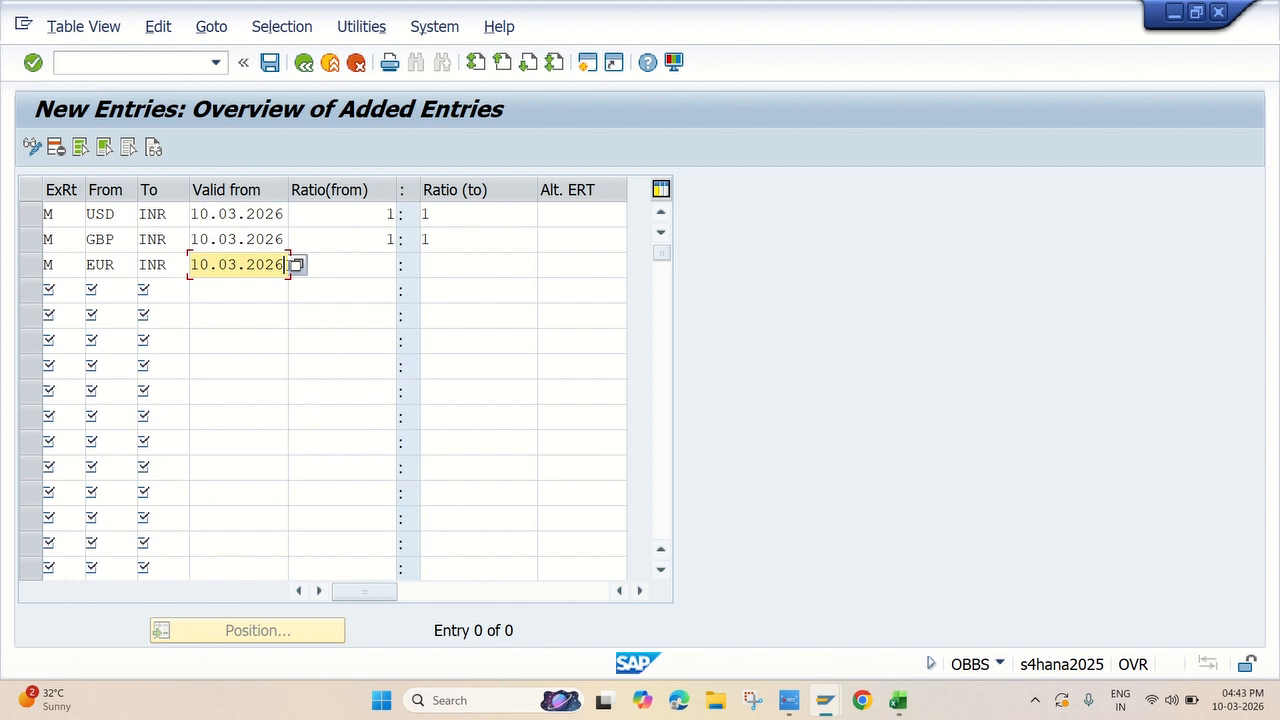
key(Tab)
text(1)
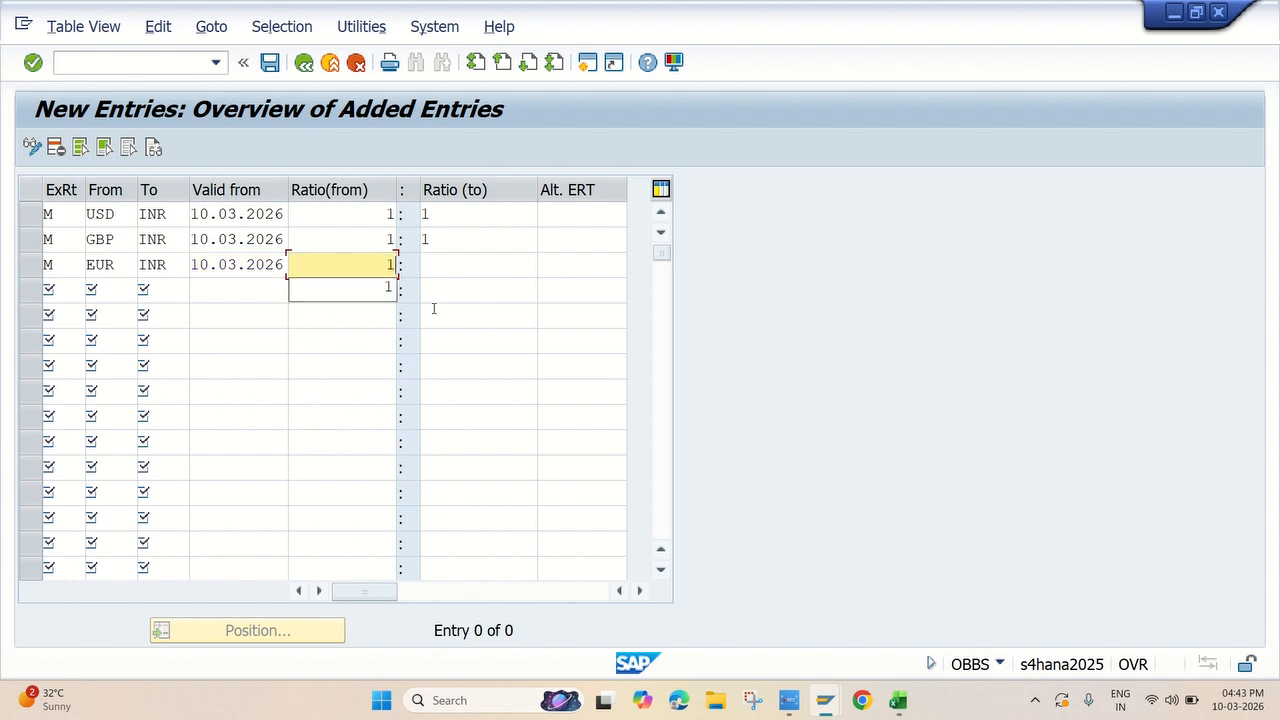
click(446, 264)
text(1)
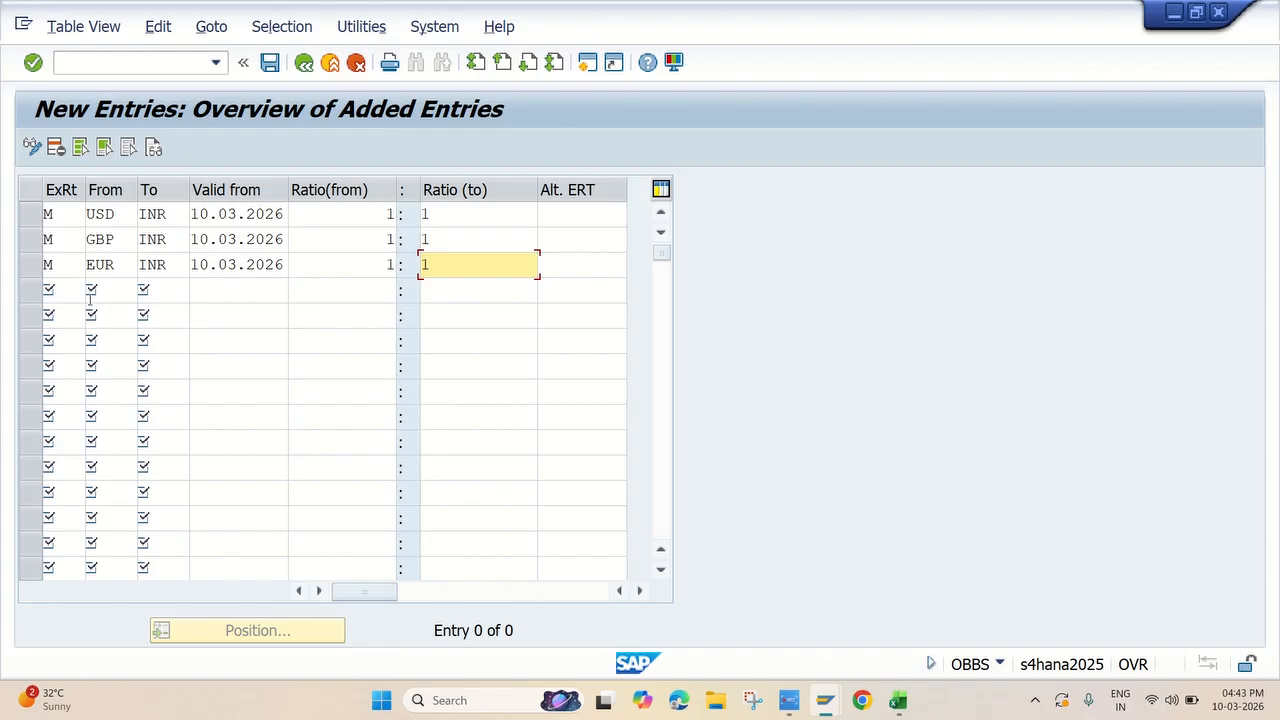
Add a fourth translation ratio entry with exchange rate type M, from currency SGD to currency INR
click(61, 293)
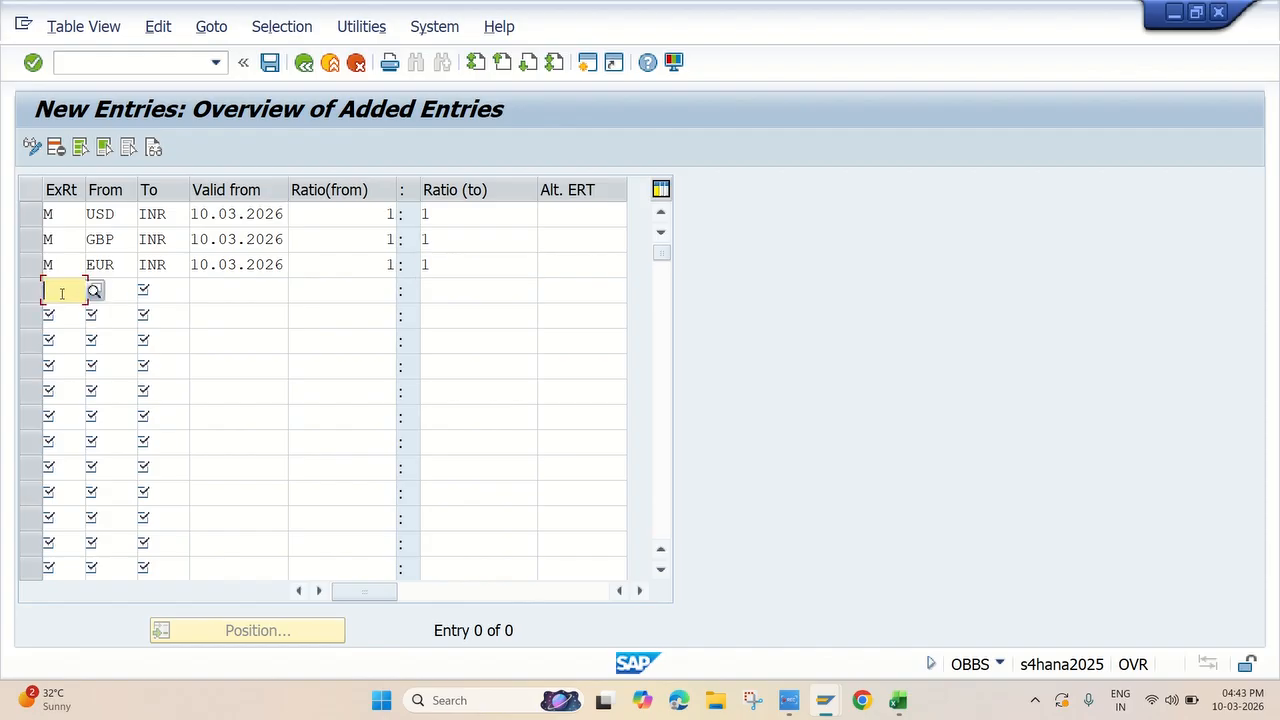
text(M)
key(Tab)
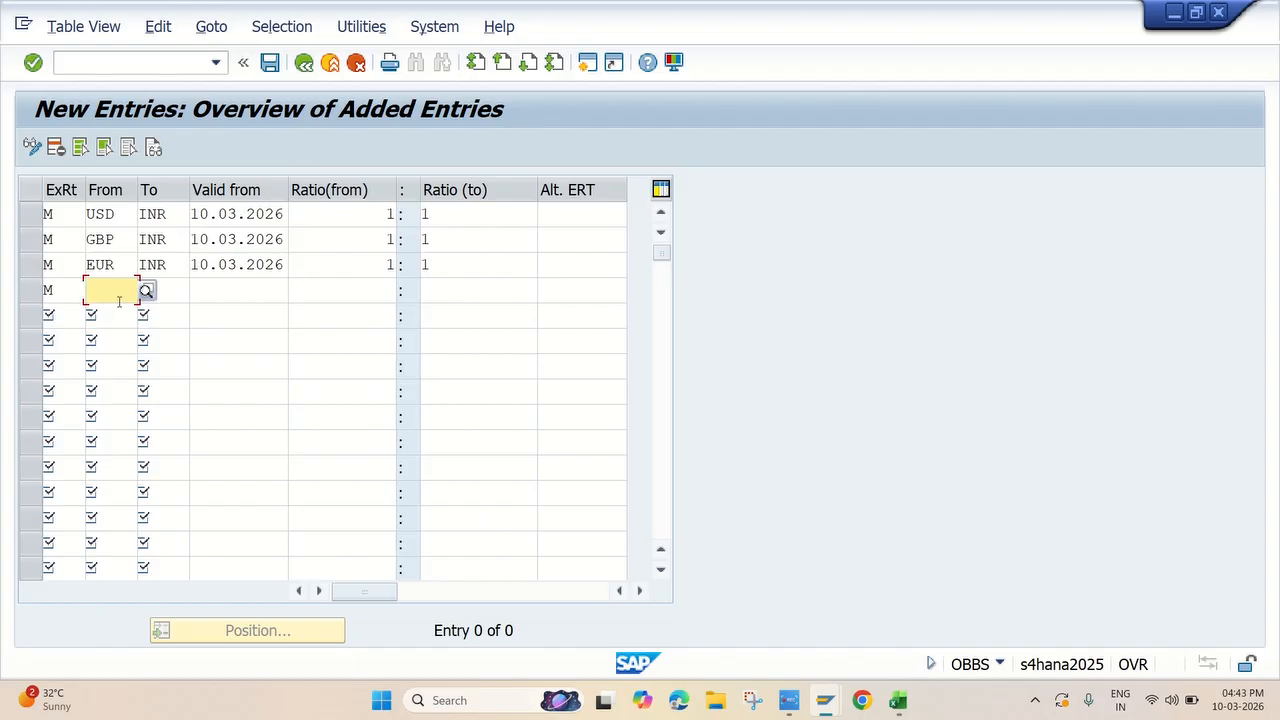
text(SGD)
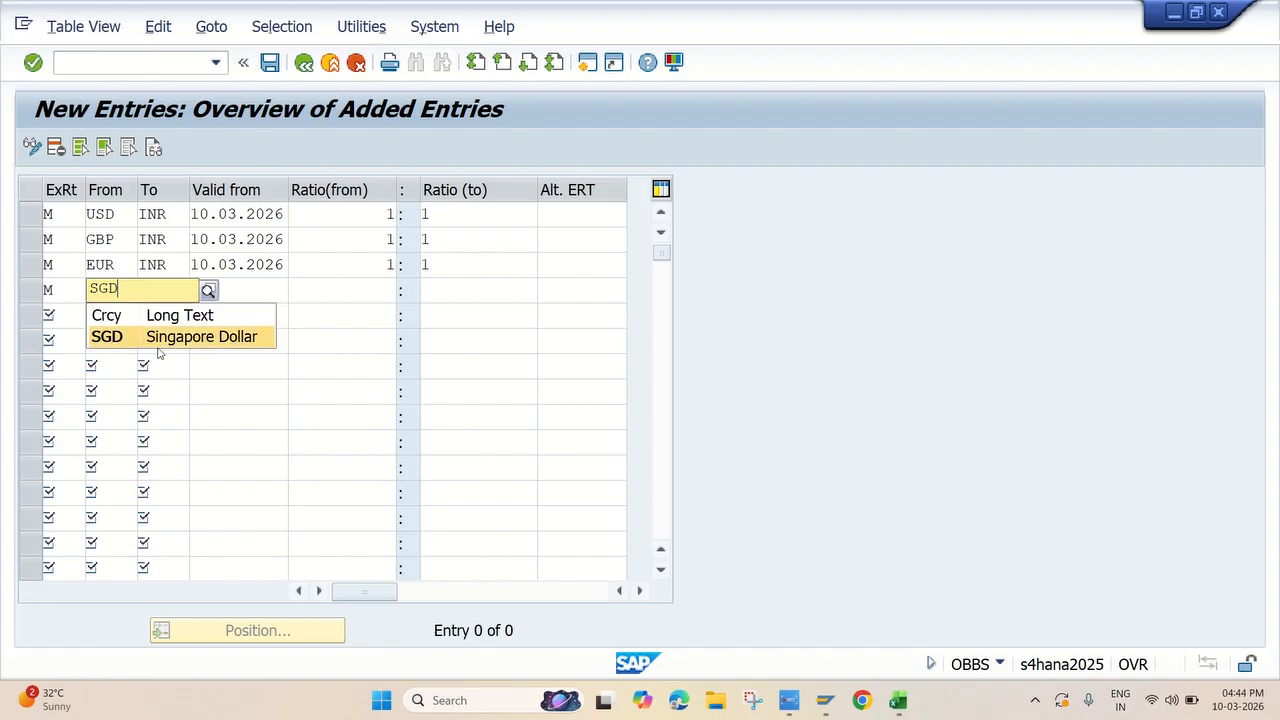
click(166, 339)
click(178, 292)
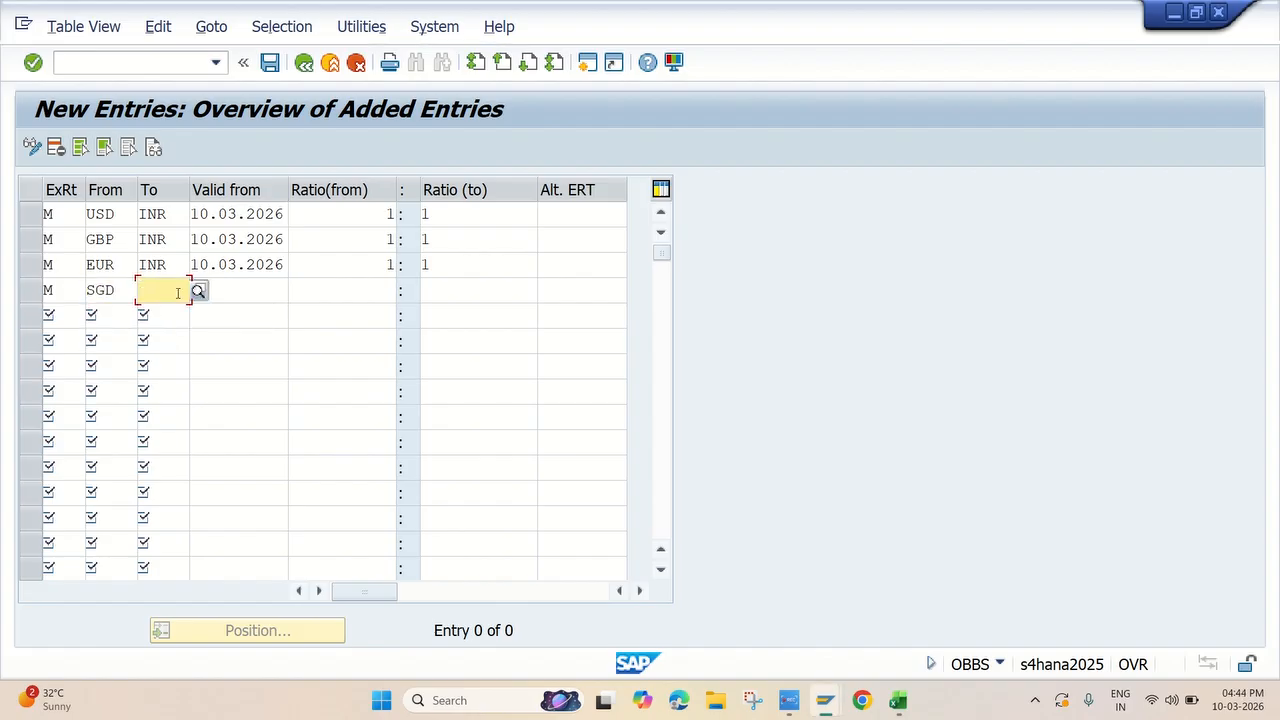
text(INR)
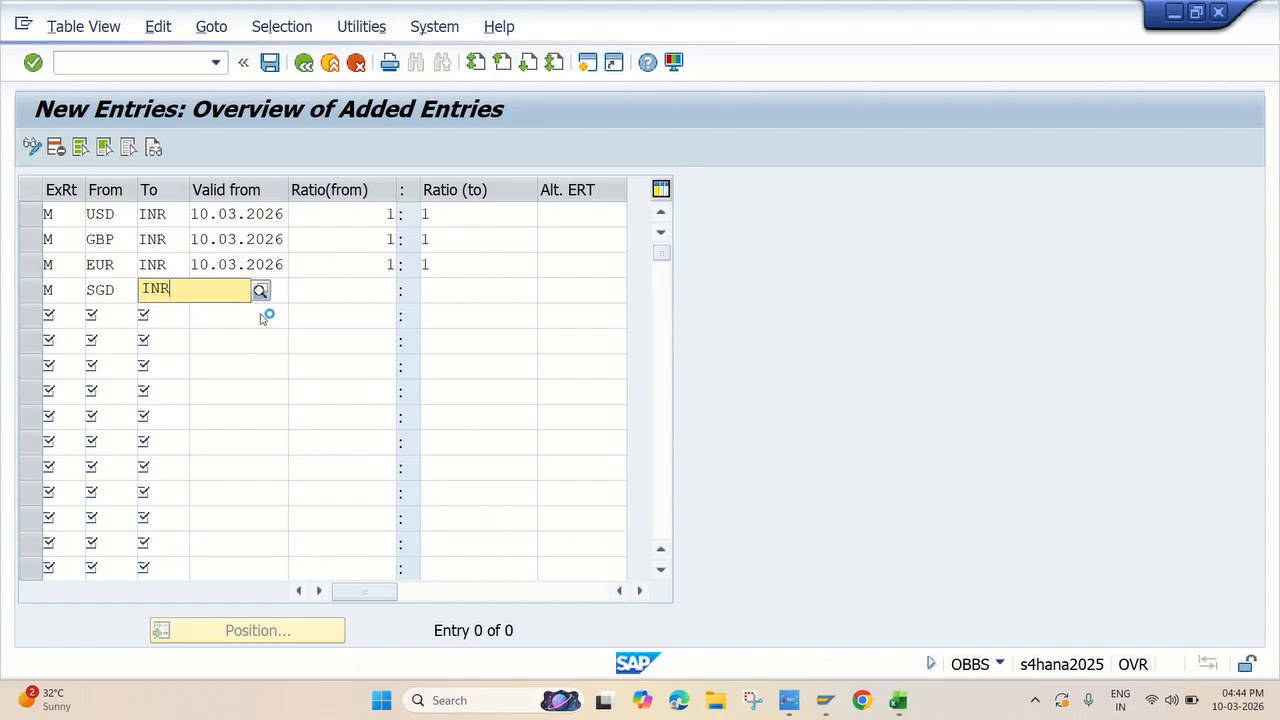
click(200, 335)
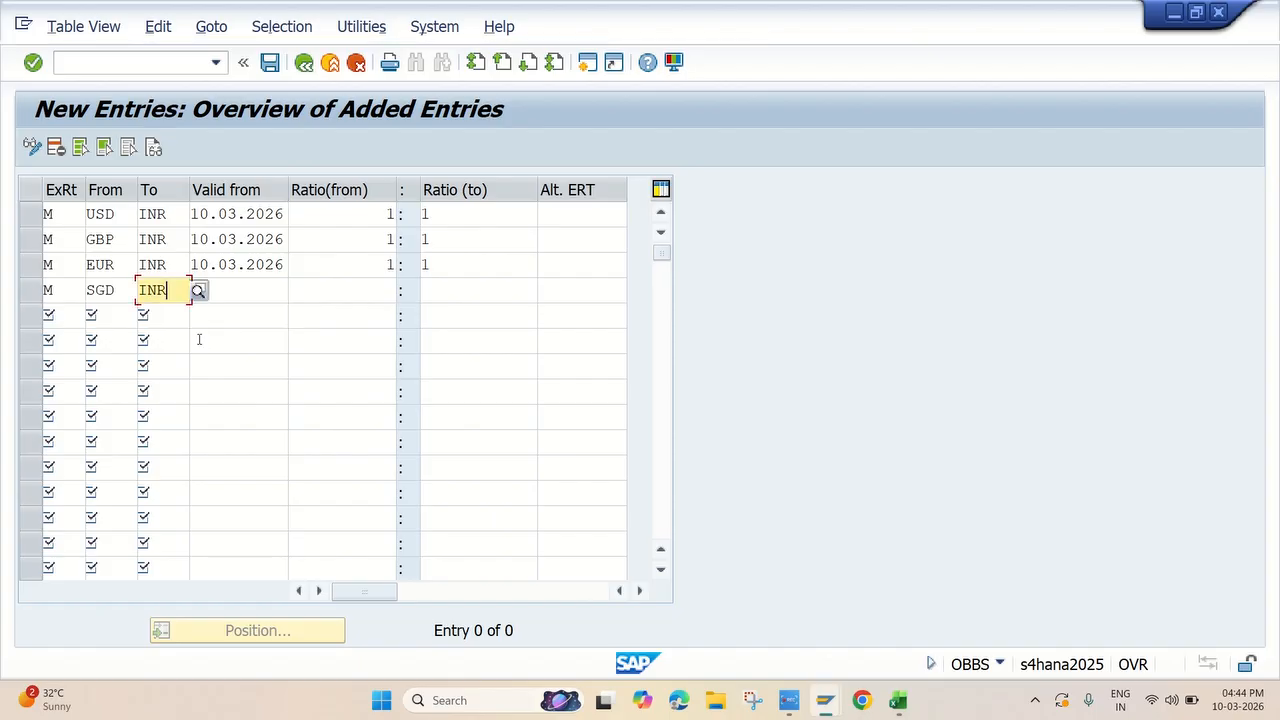
Set the SGD to INR entry's valid-from date to 10.03.2026 and its translation ratio to 1:1
key(Tab)
text(10.03.2026)
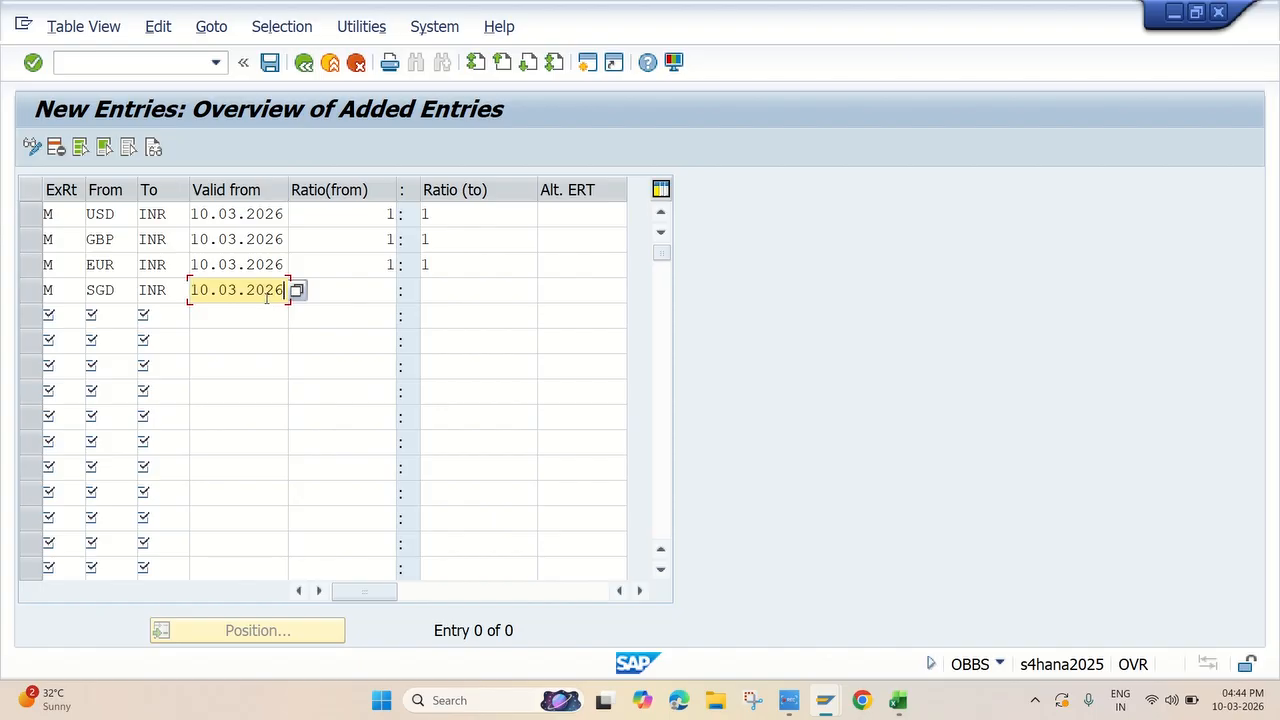
key(Tab)
text(1)
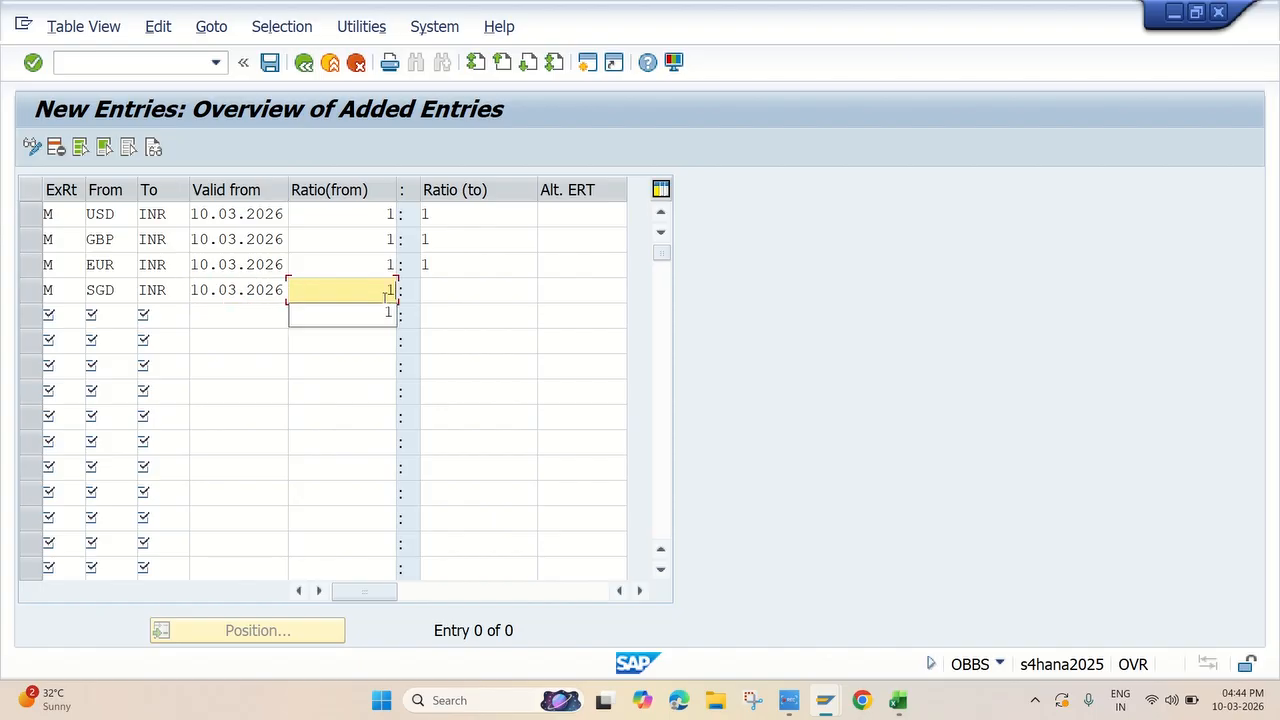
key(Tab)
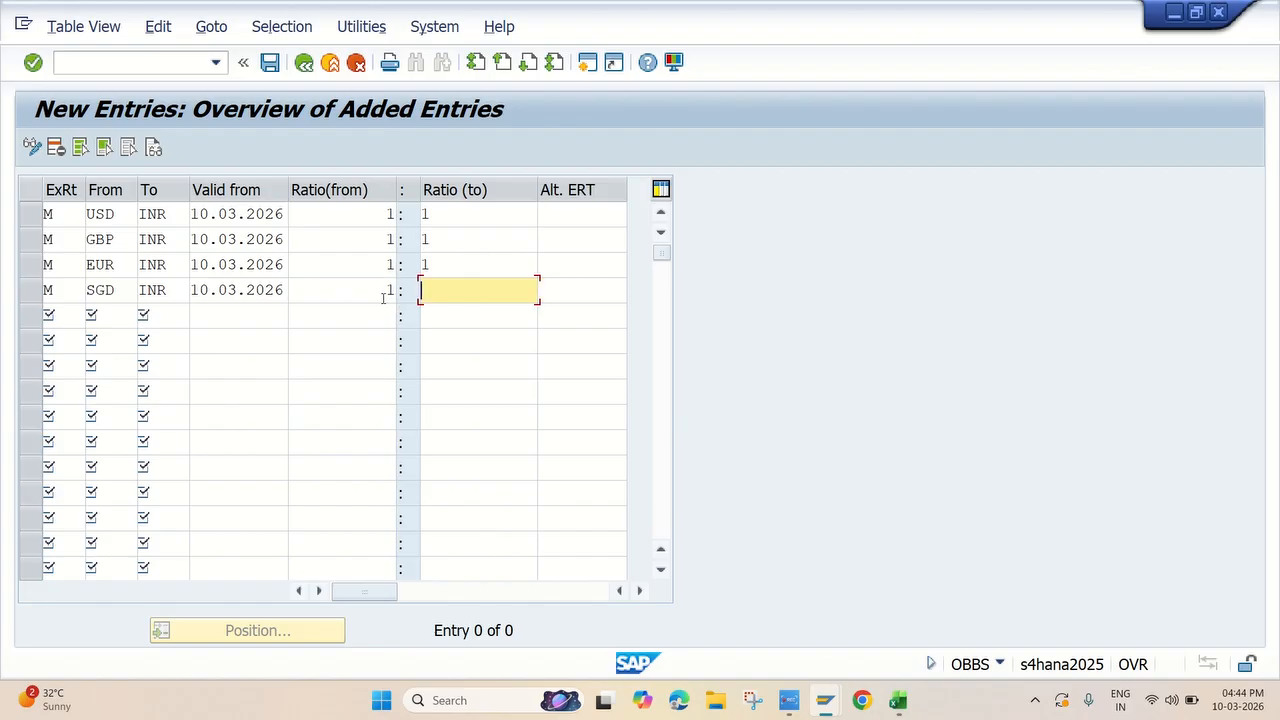
text(1)
Validate the USD, GBP, EUR and SGD translation ratio entries and save them
key(Return)
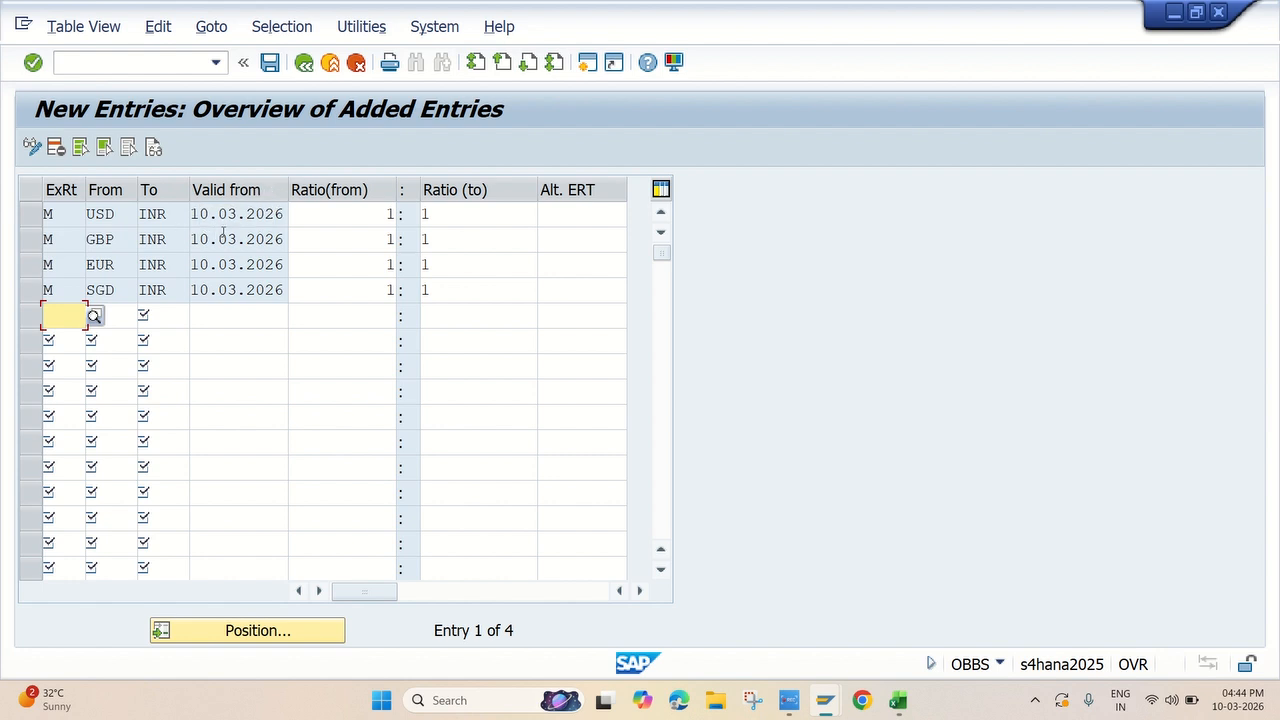
click(270, 62)
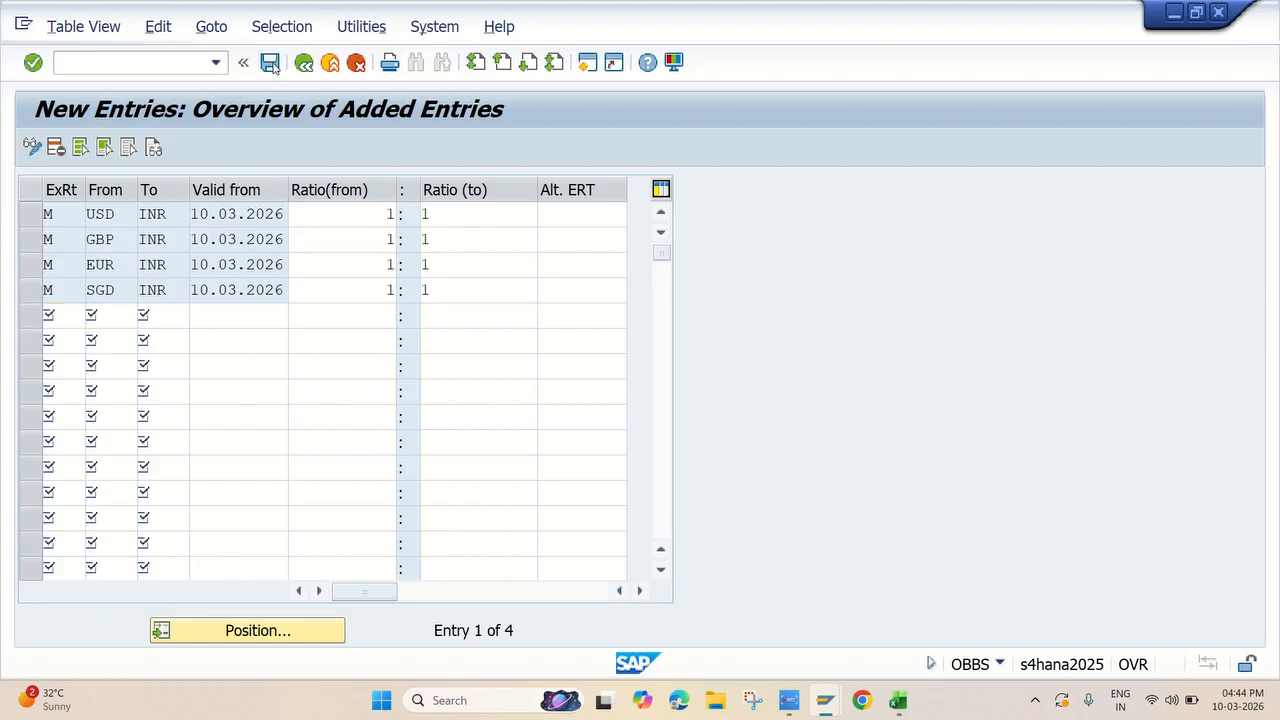
click(423, 400)
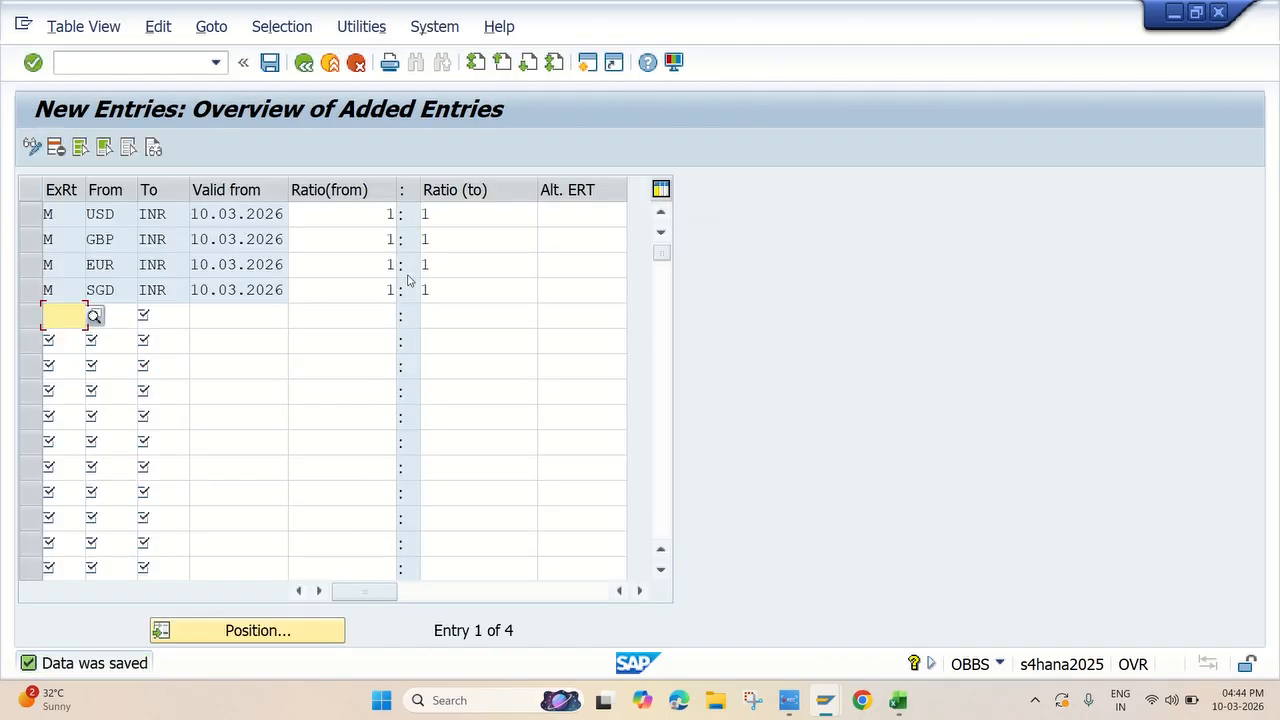
Switch to the Excel checklist and fill cells A231 and A232, the exchange rate types and translation ratios topics, with yellow
key(alt+Tab)
click(467, 281)
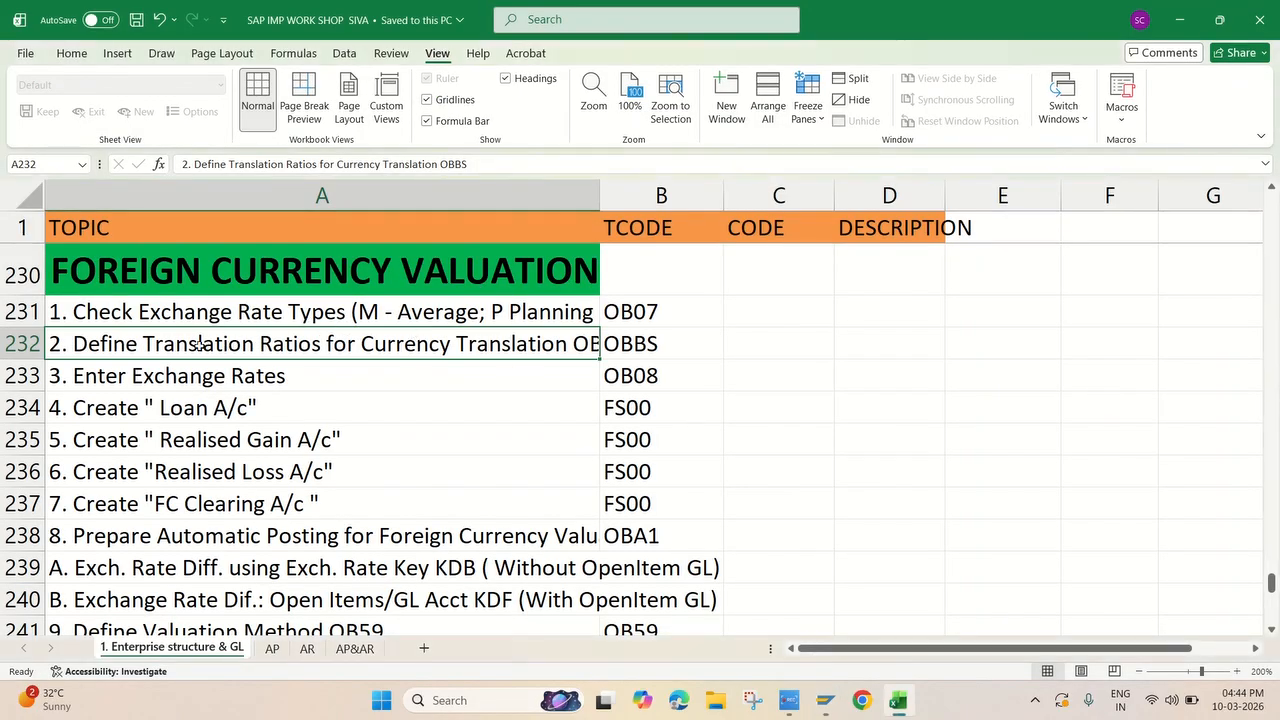
click(210, 316)
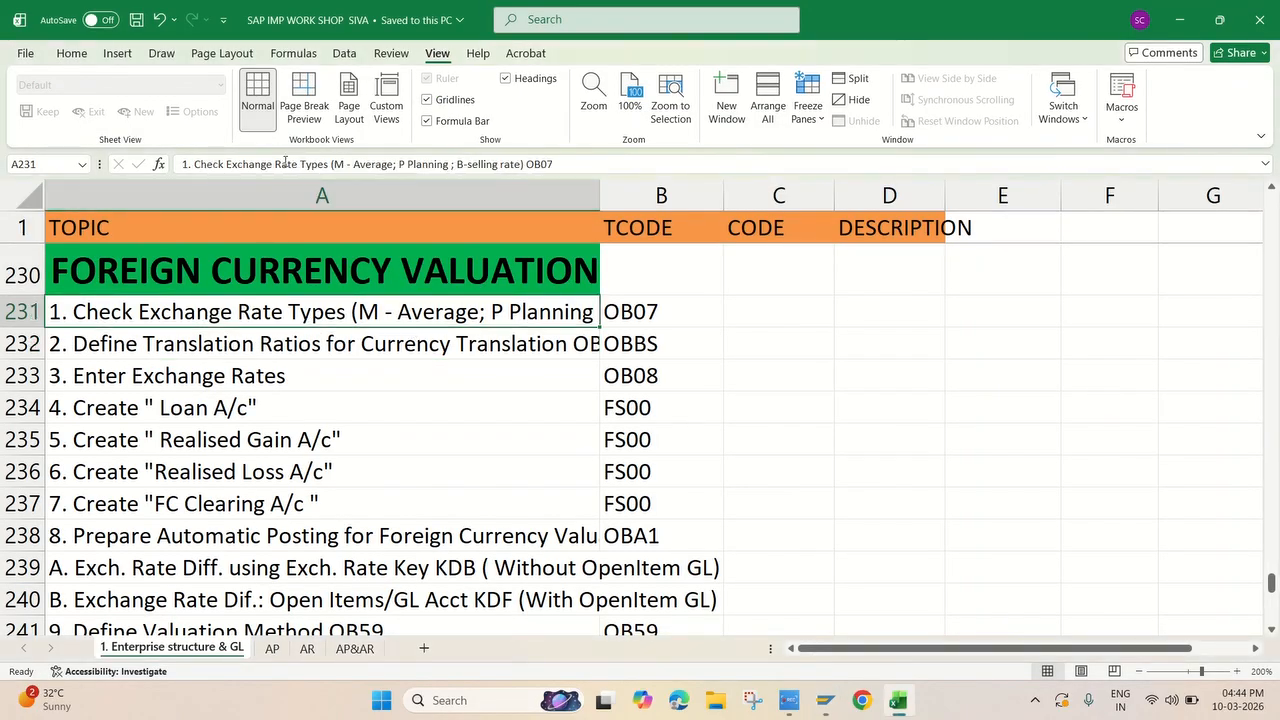
click(71, 53)
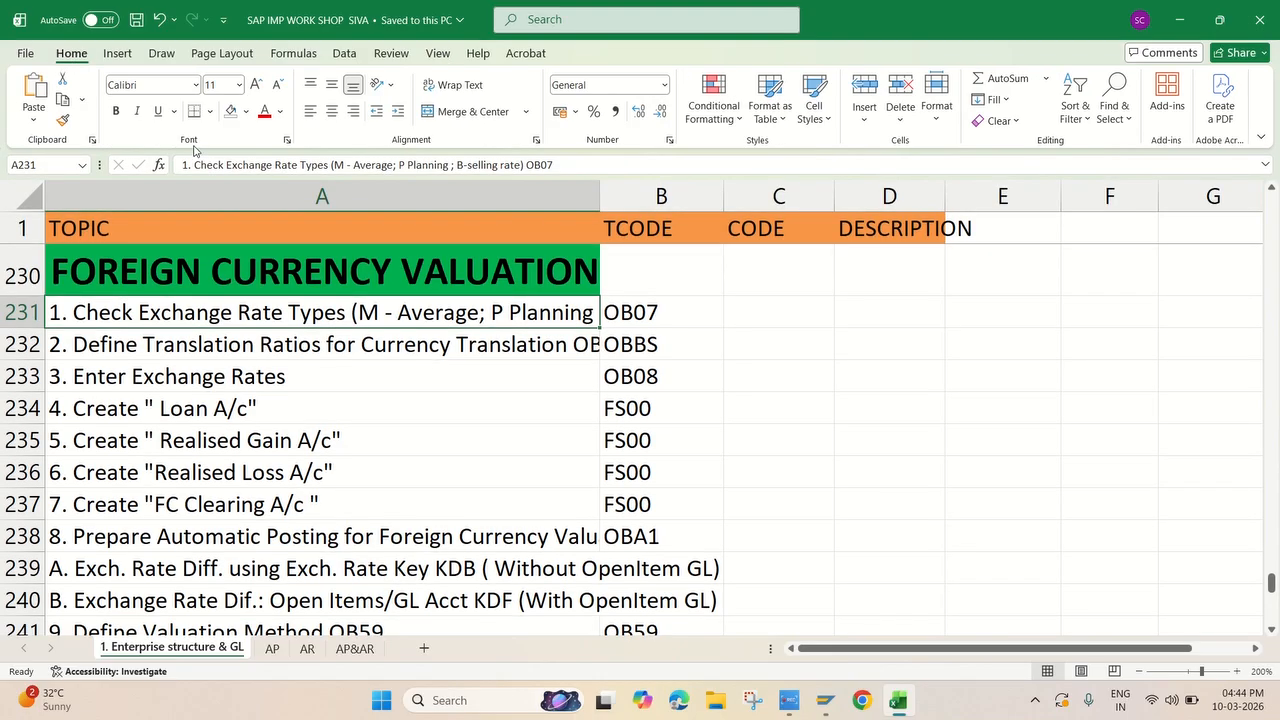
click(246, 111)
click(302, 360)
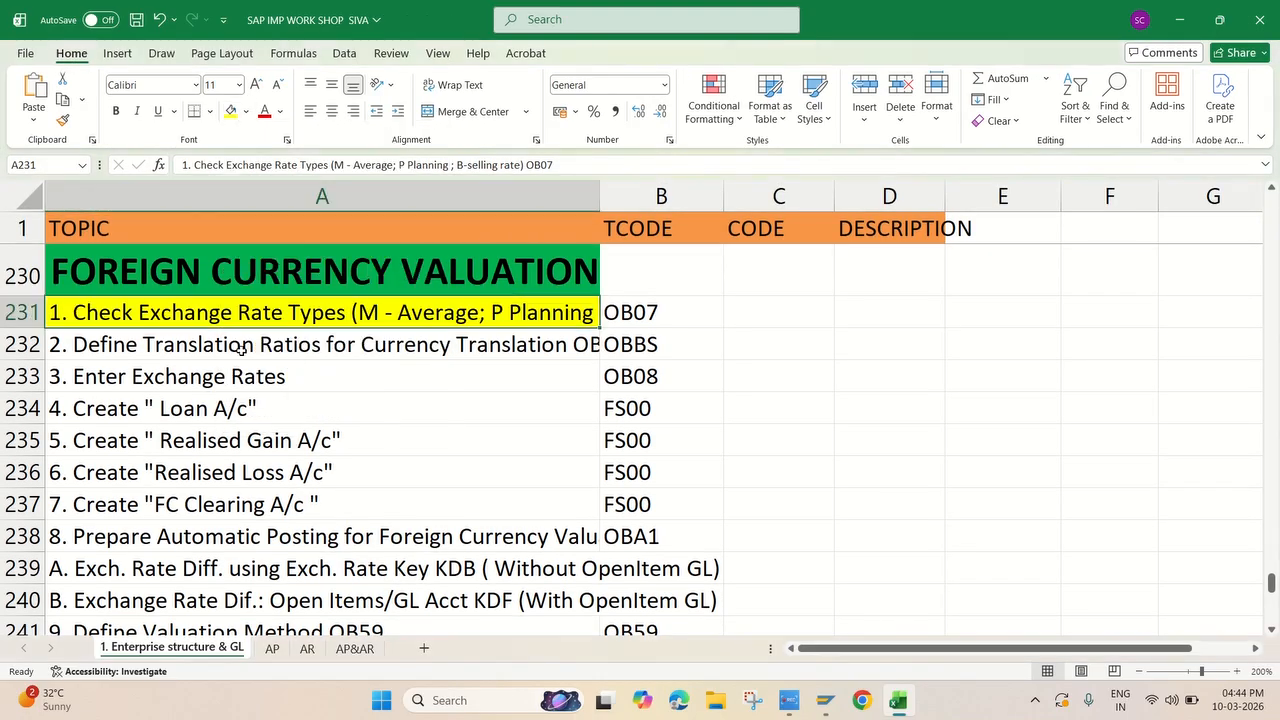
click(215, 347)
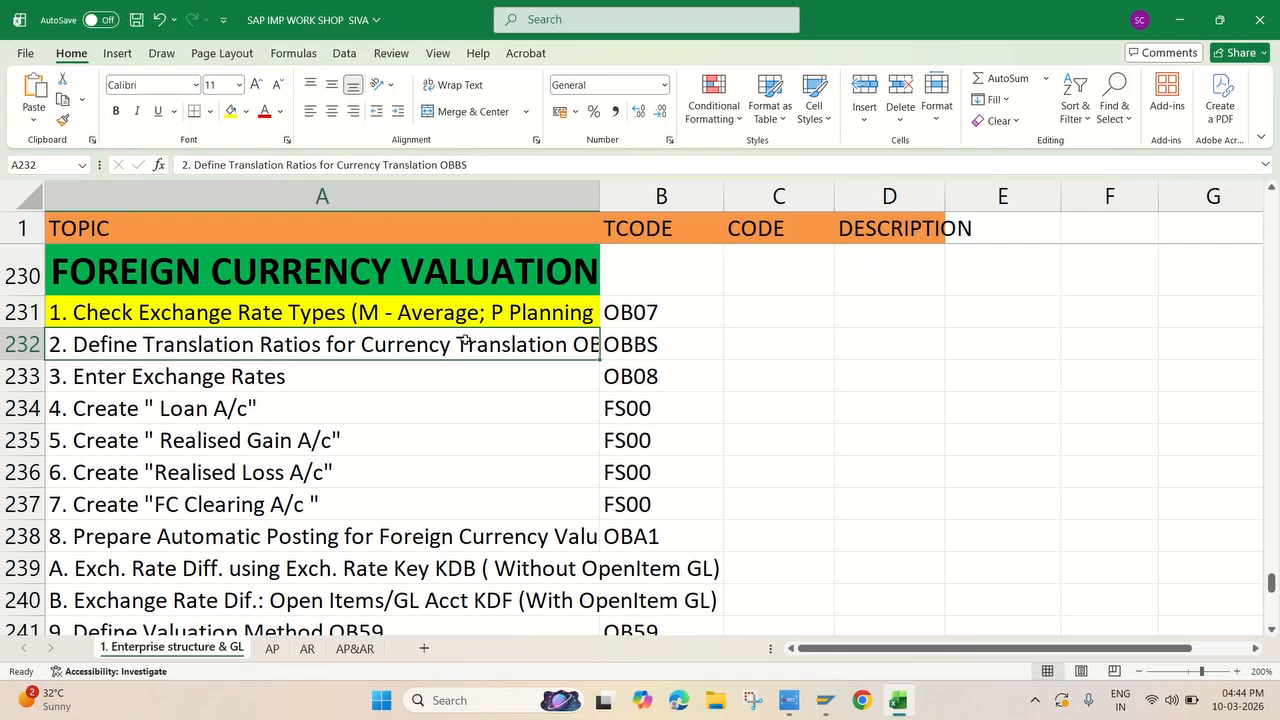
click(231, 111)
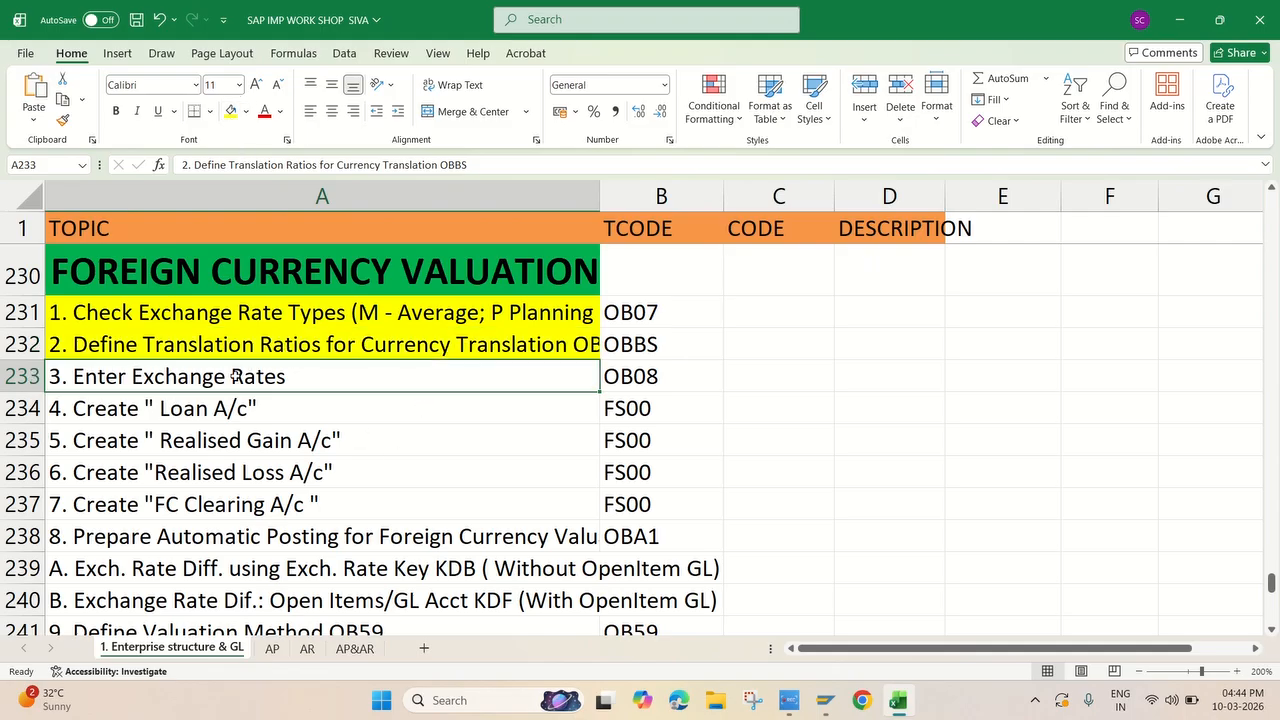
click(238, 380)
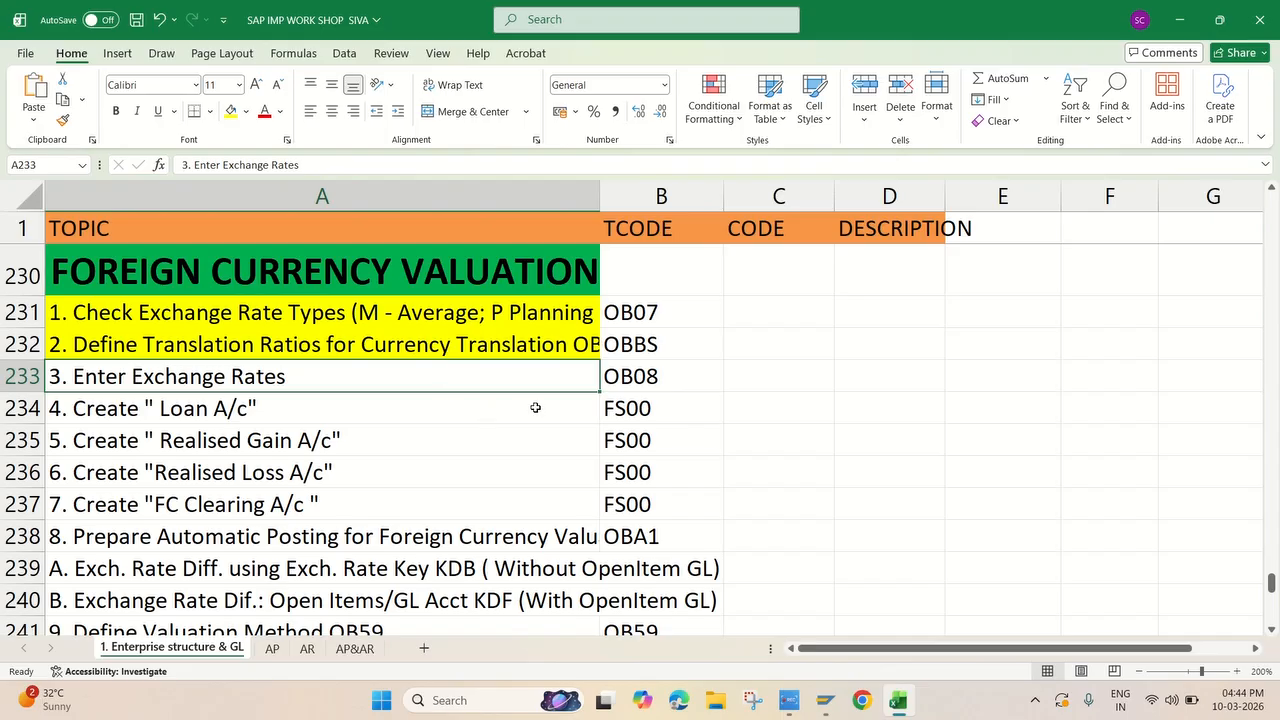
Switch back to SAP and leave the translation ratios table for the Display IMG structure
key(alt+Tab)
click(304, 63)
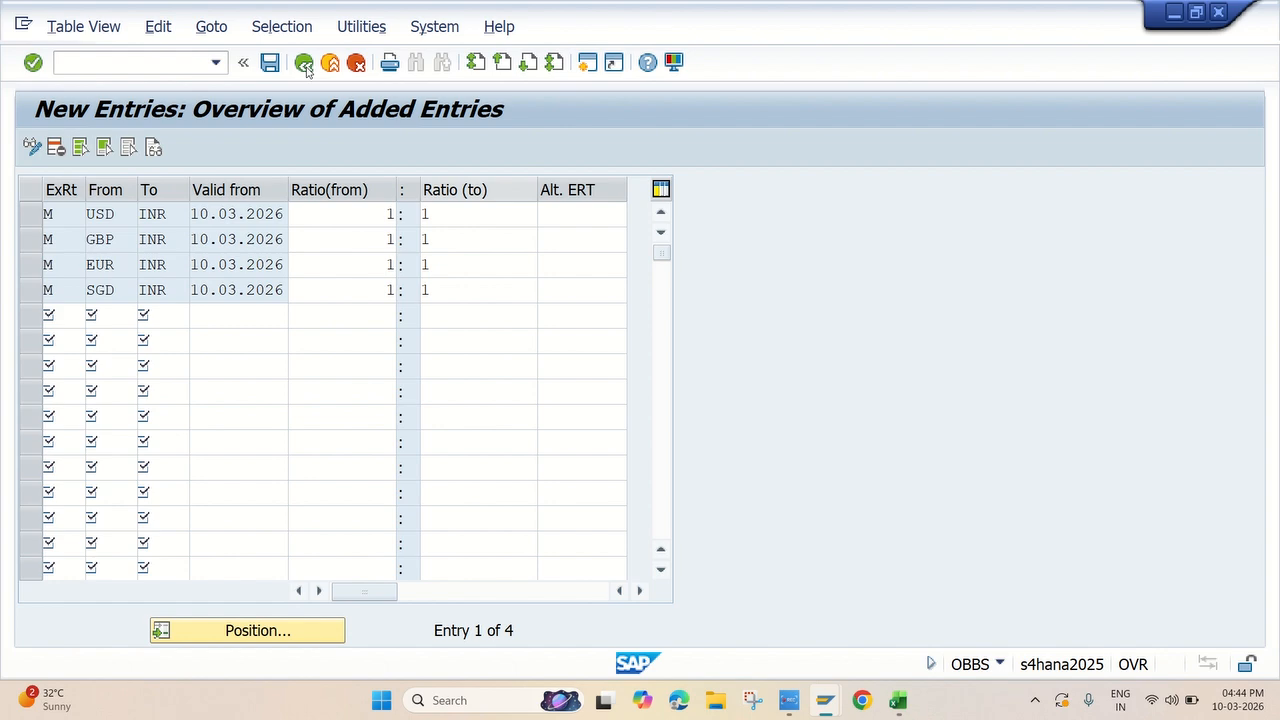
click(304, 63)
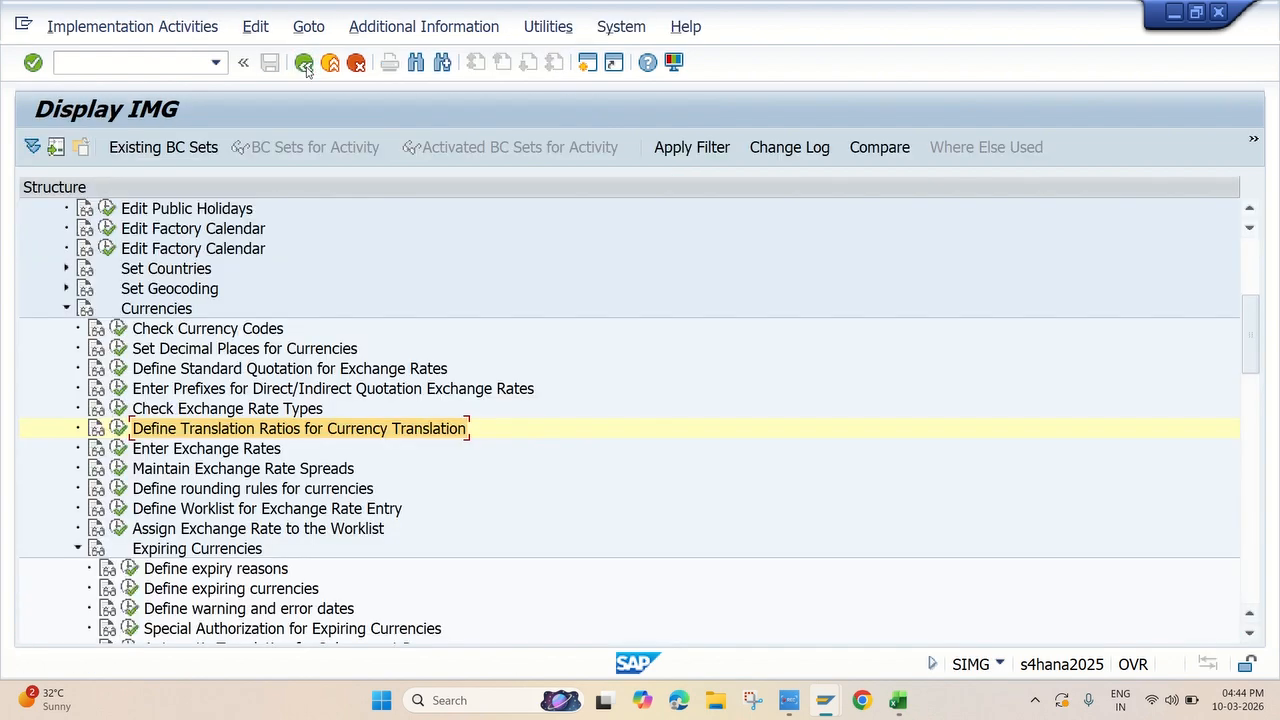
Open the Enter Exchange Rates activity in the Currencies node under General settings
scroll(300, 297, up, 1)
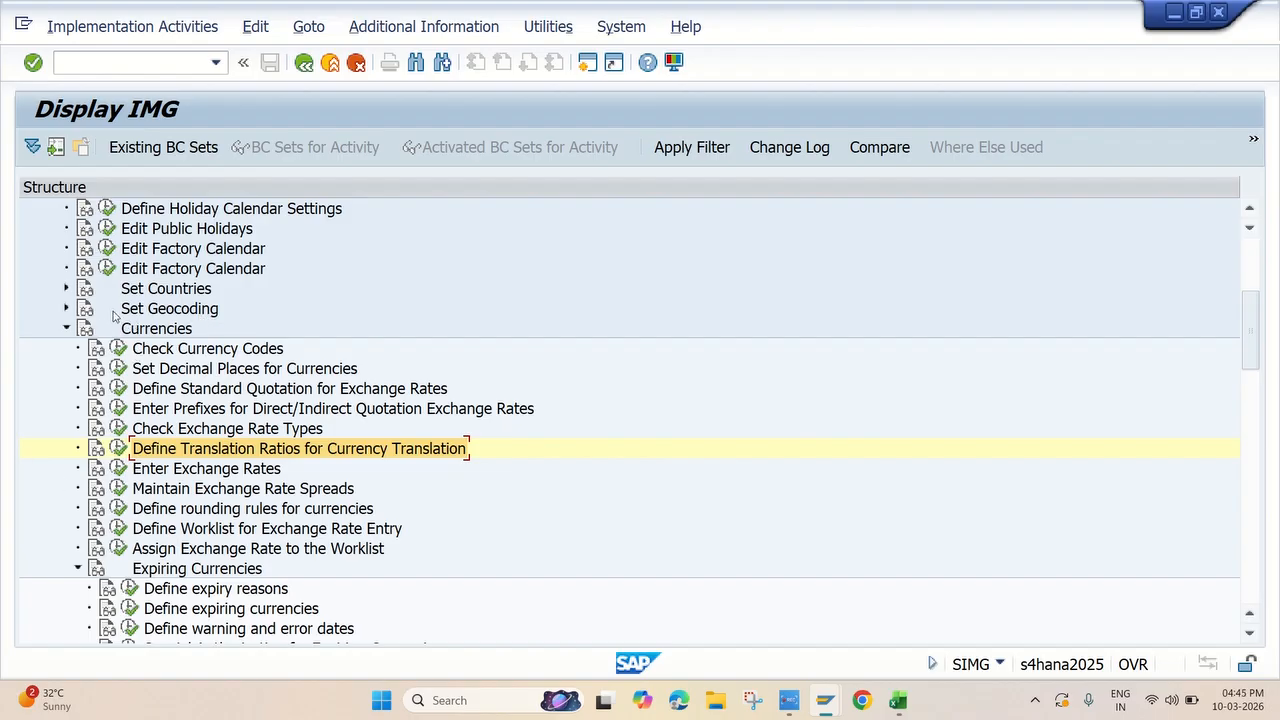
click(66, 329)
scroll(95, 318, up, 3)
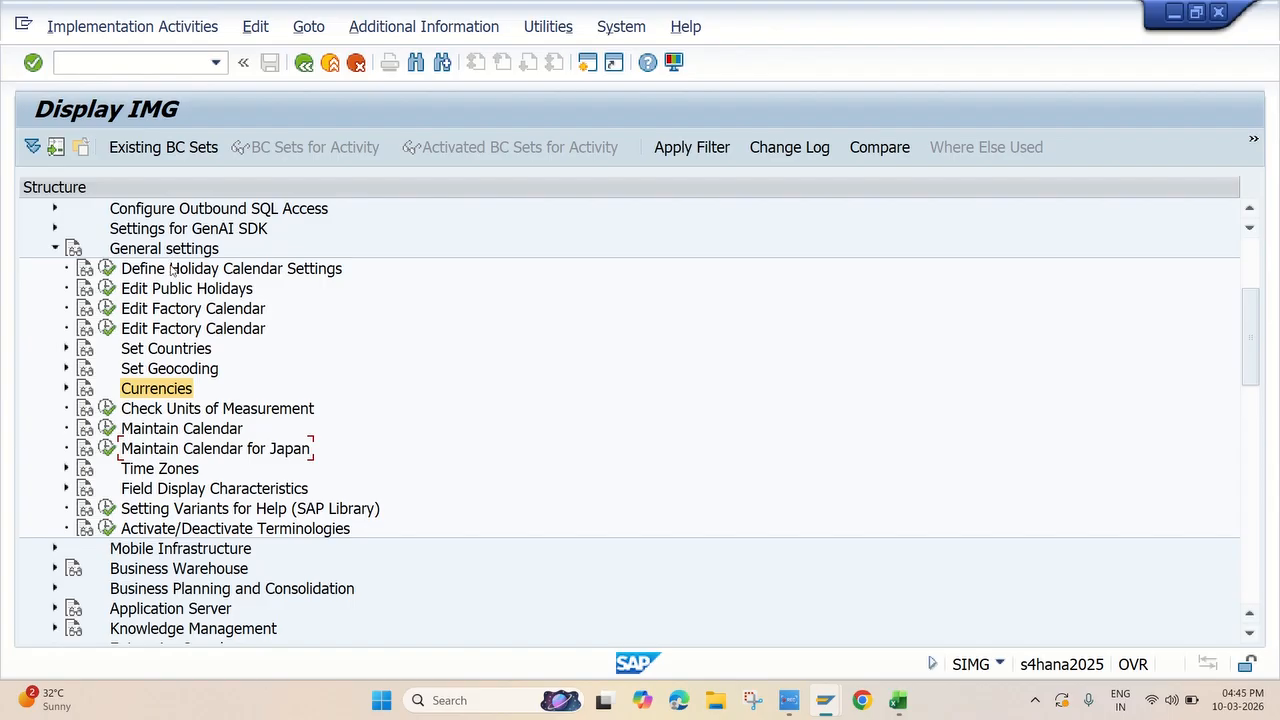
click(65, 389)
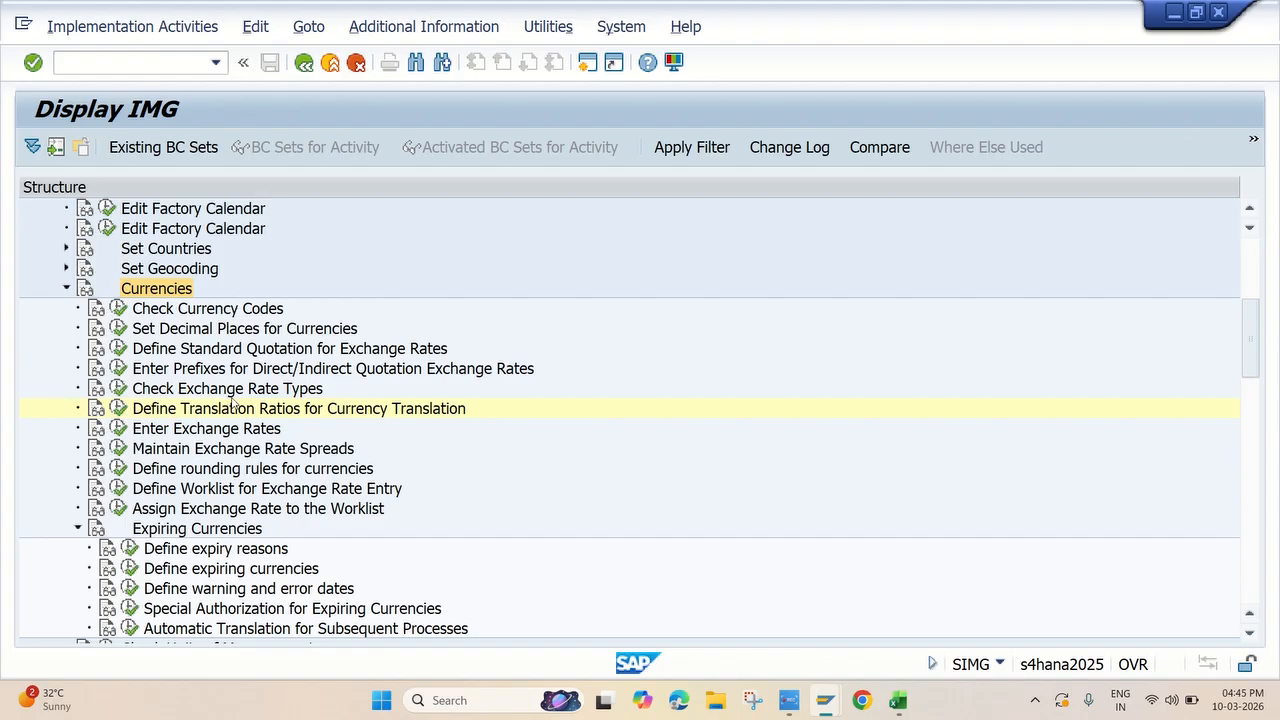
scroll(241, 414, down, 1)
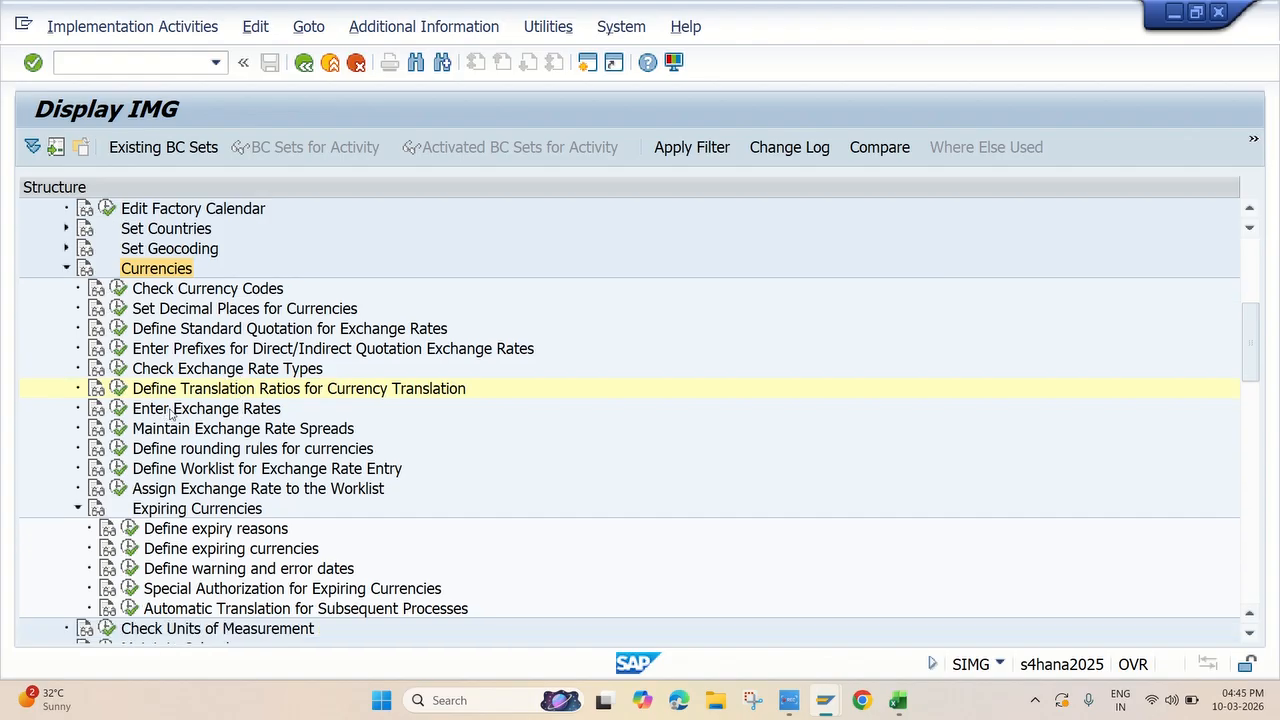
click(119, 409)
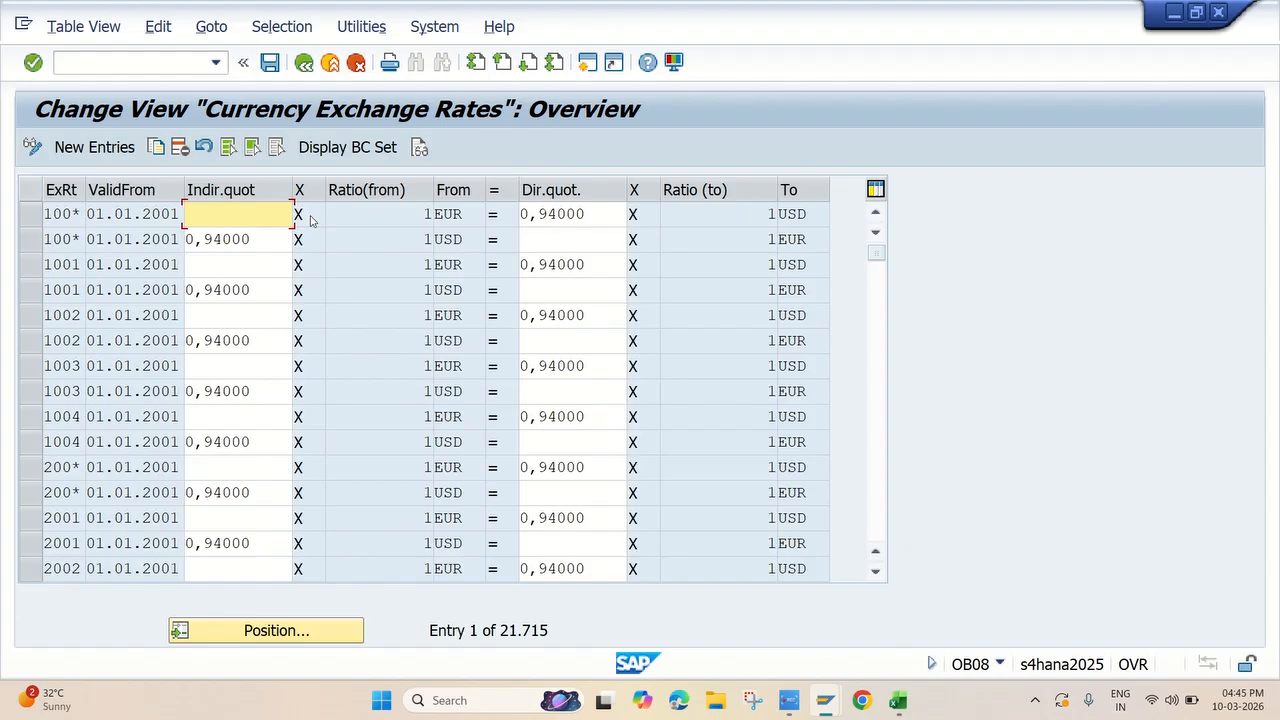
Position the currency exchange rates table at exchange rate type M
click(276, 634)
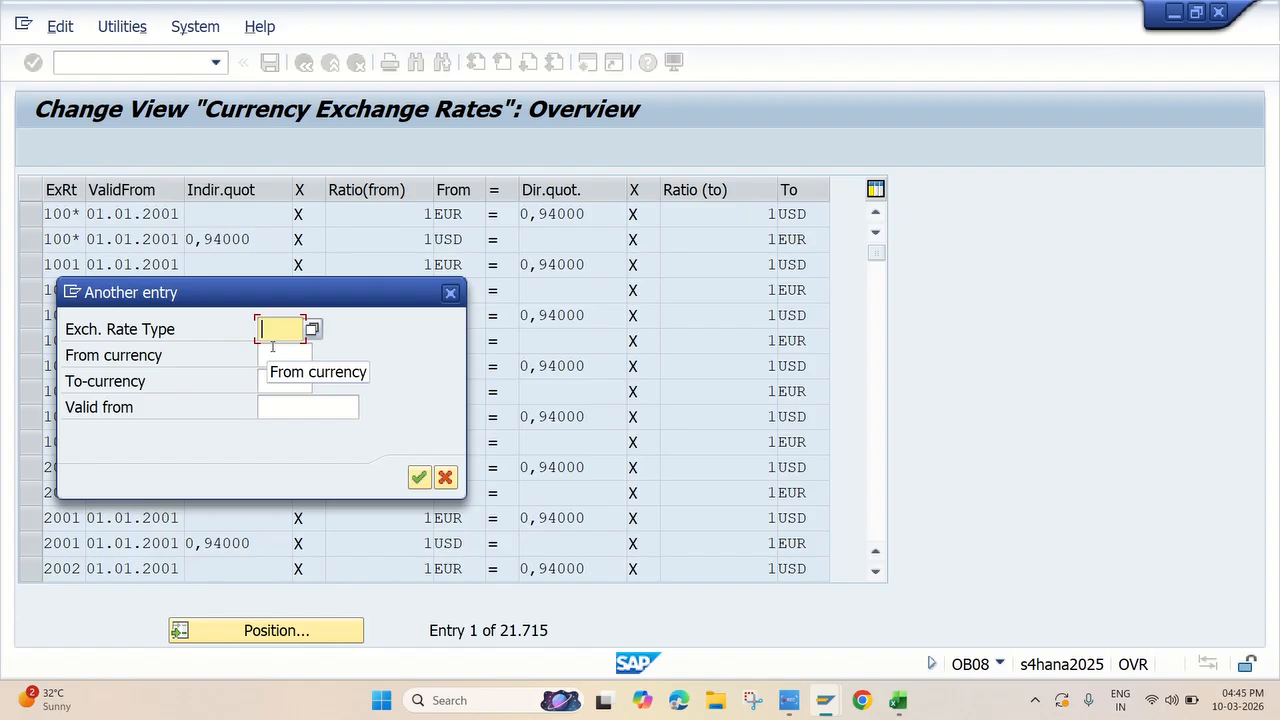
text(M)
key(Return)
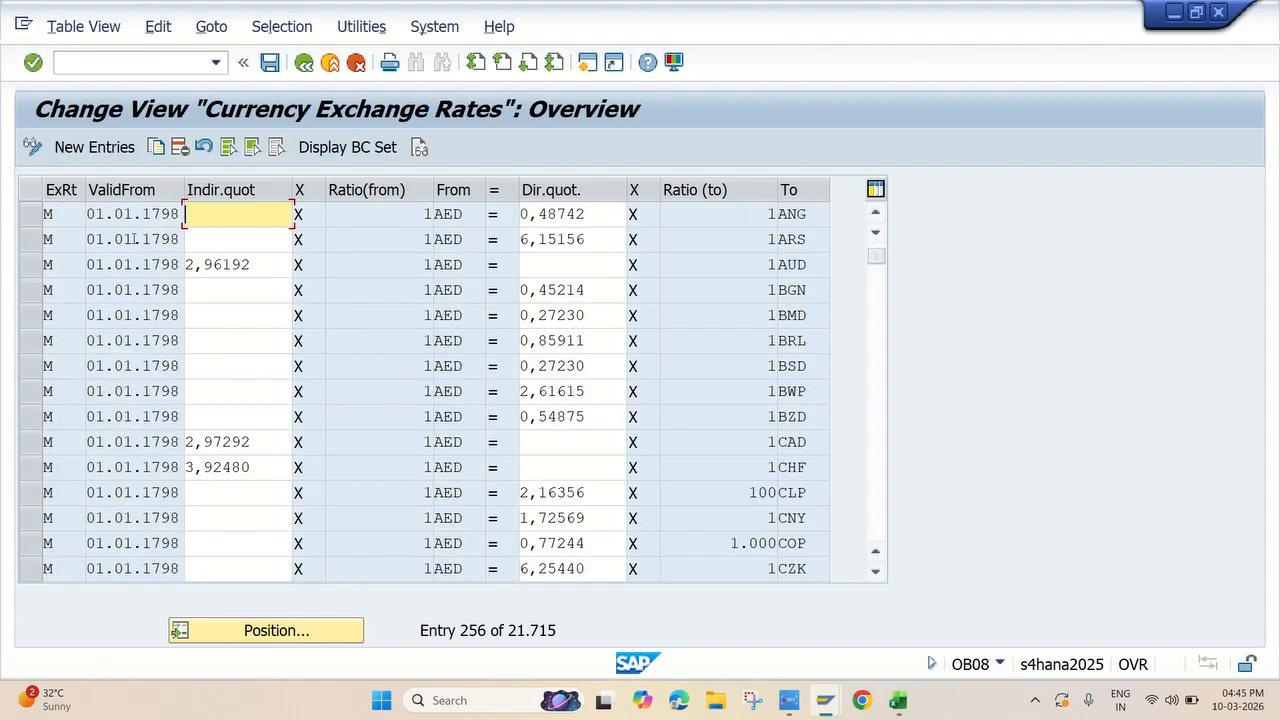
Position the exchange rates table at type M, from currency USD, to currency INR, valid from 10.03.2026
click(276, 630)
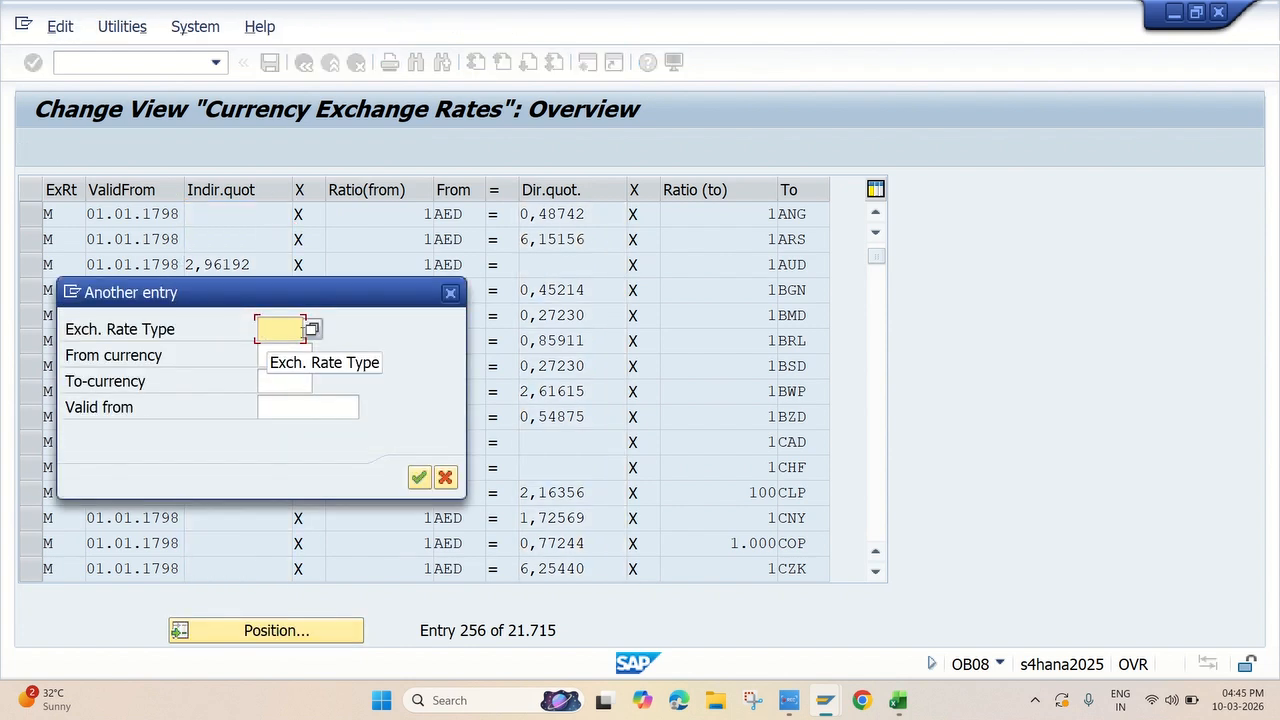
text(m)
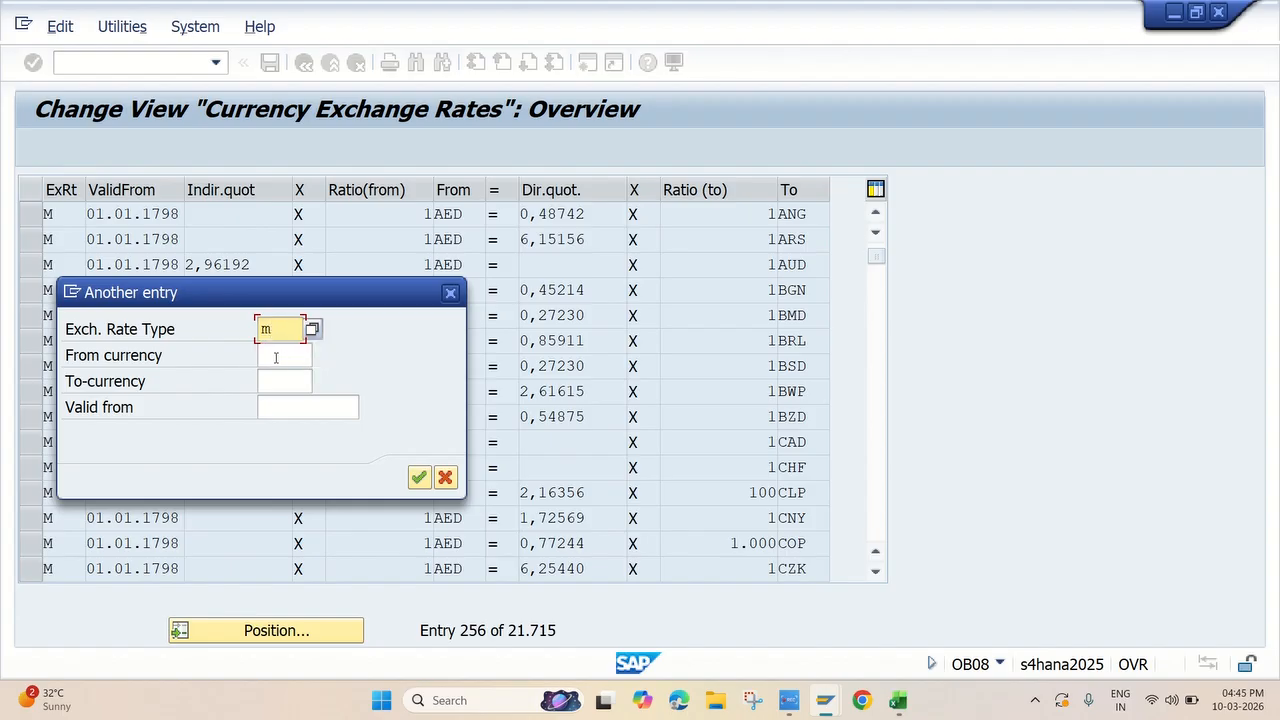
key(Tab)
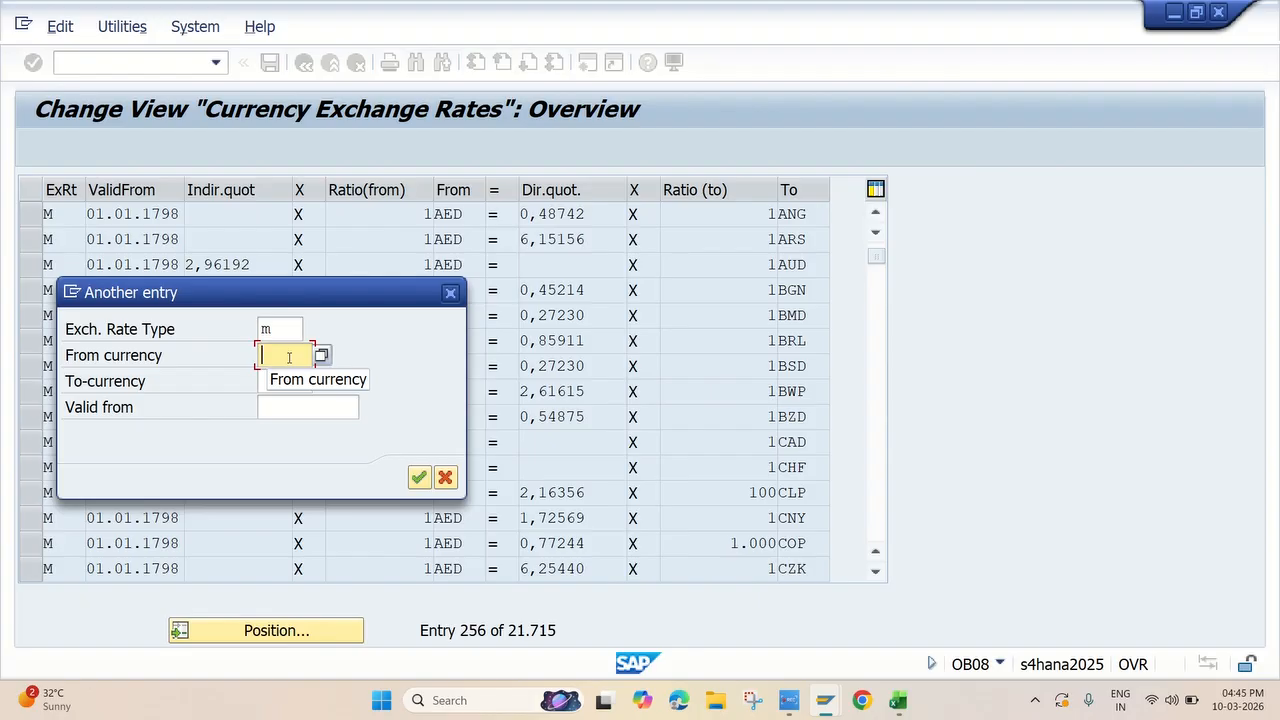
text(USD)
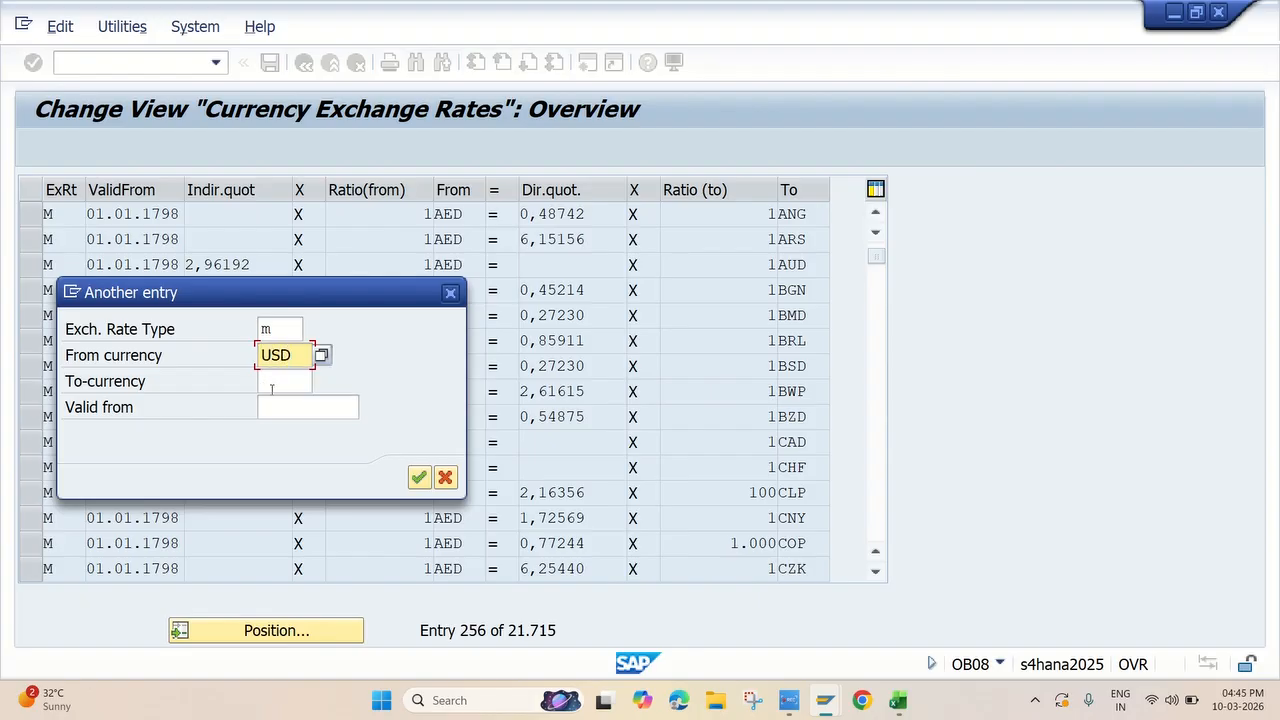
click(264, 377)
text(INR)
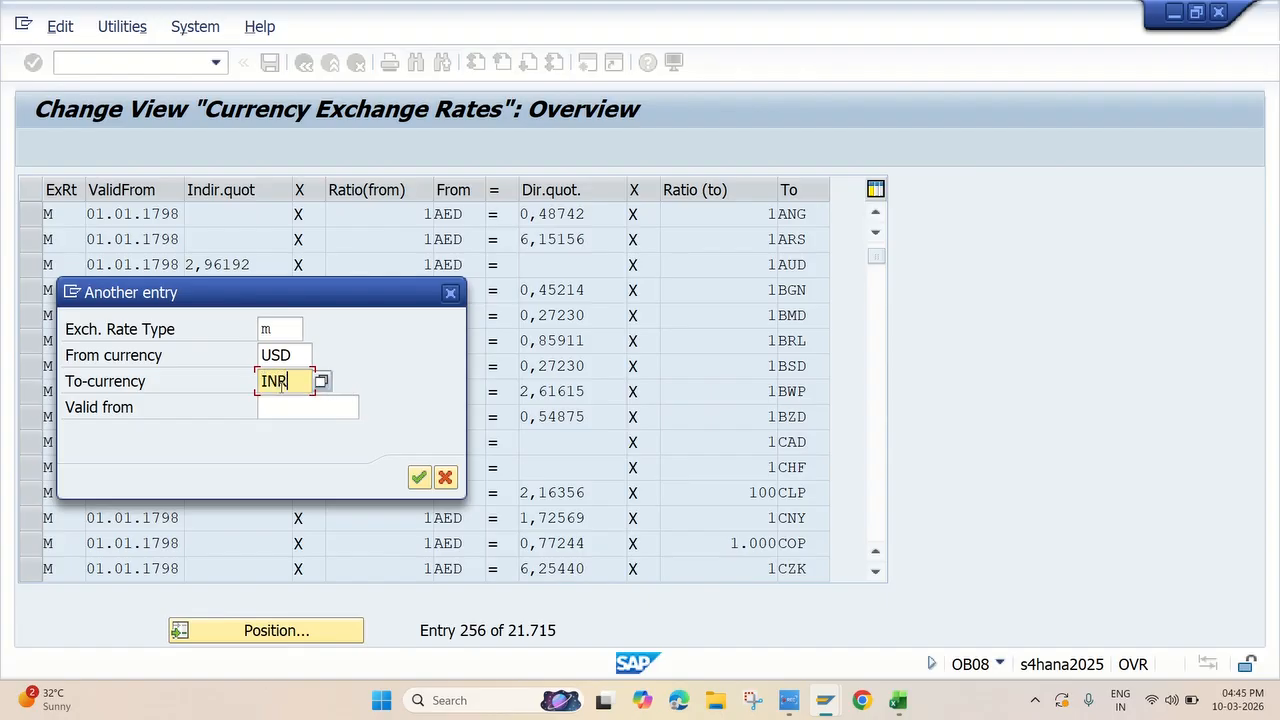
click(290, 411)
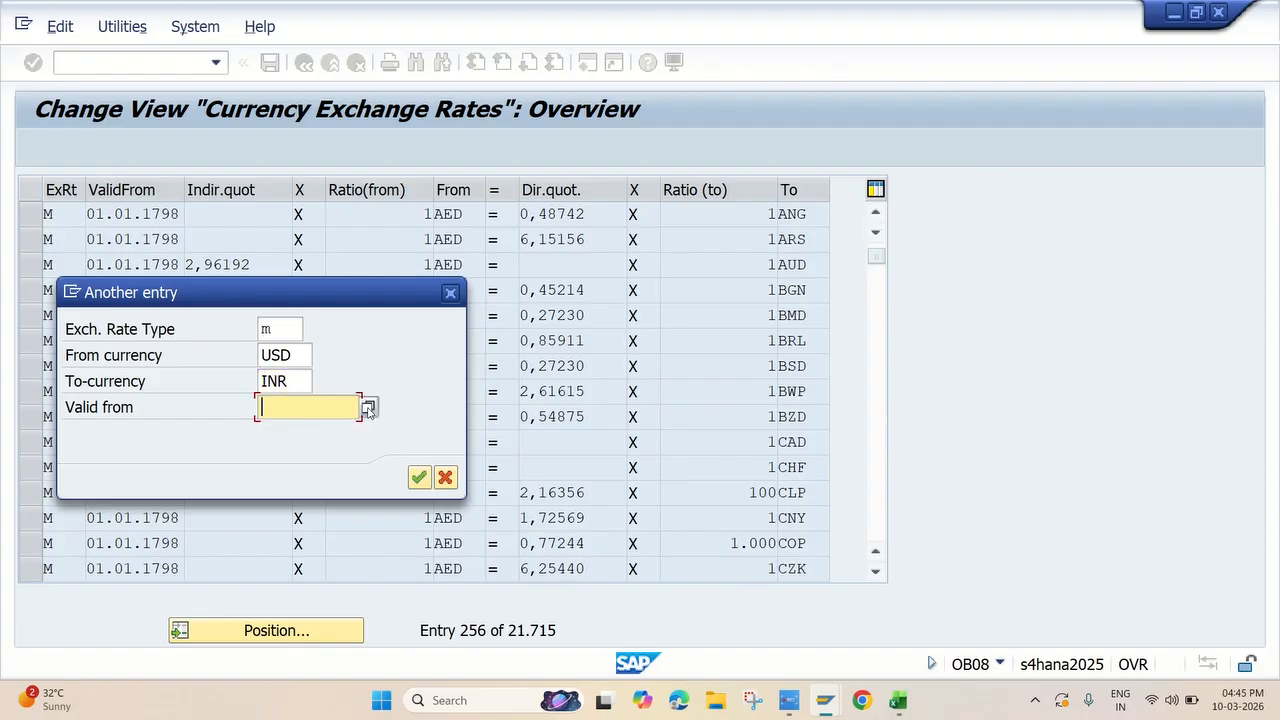
key(Return)
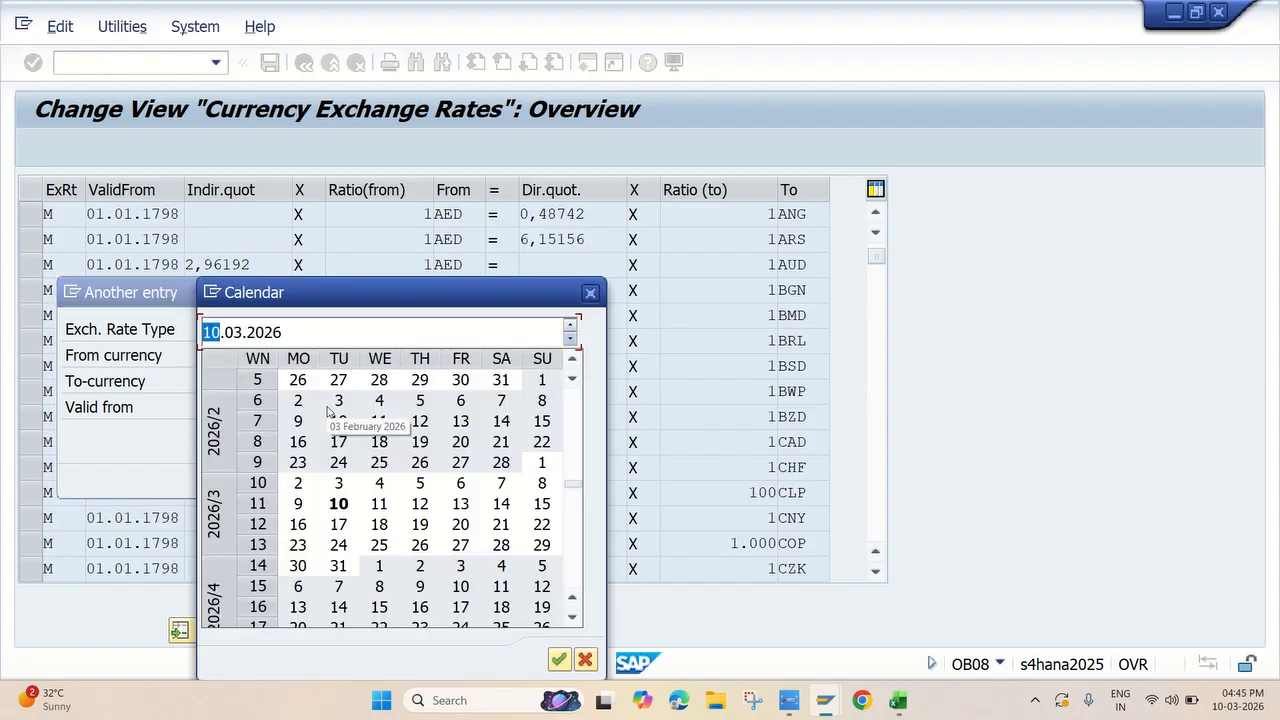
double_click(341, 510)
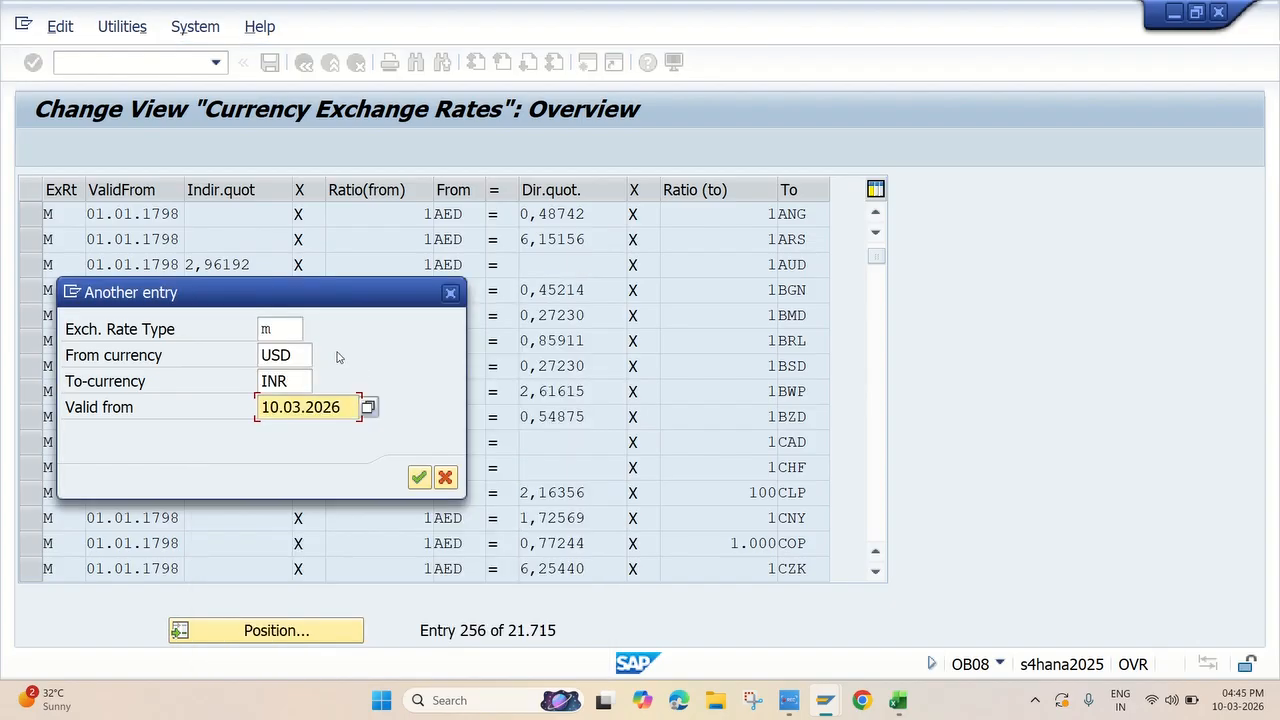
click(415, 477)
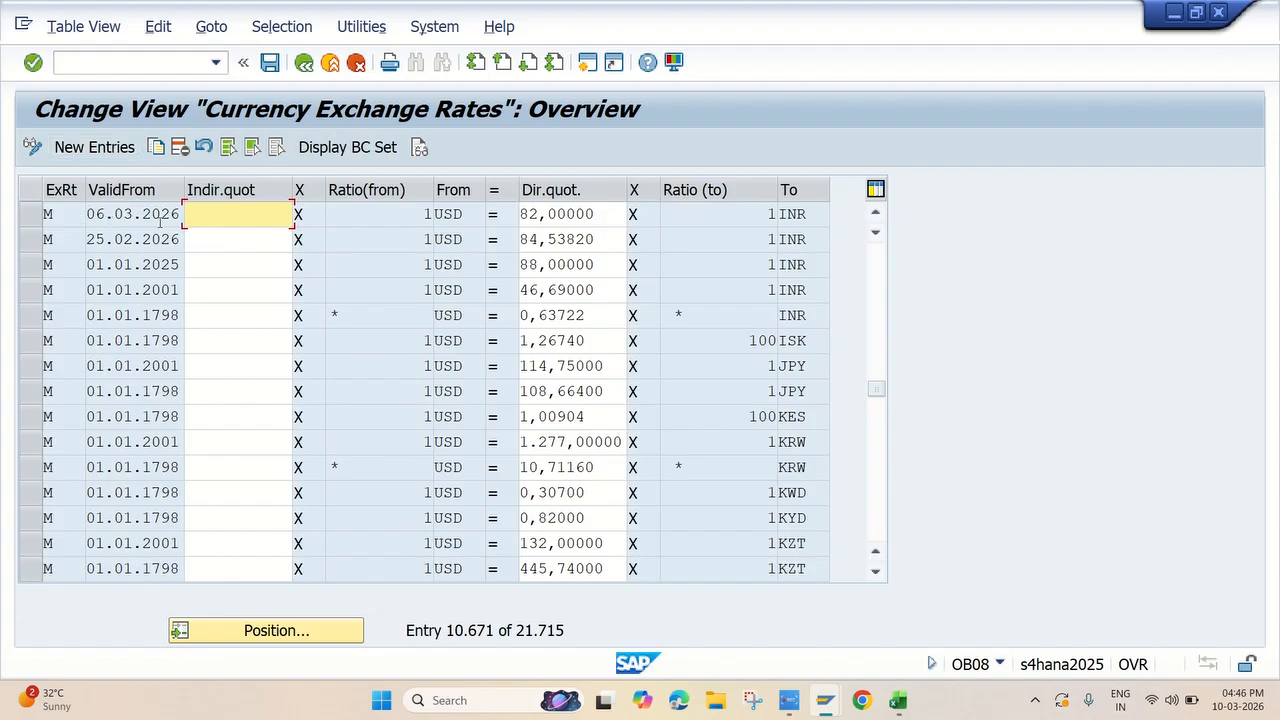
Start a new exchange rate entry with exchange rate type M, valid from 10.03.2026
click(94, 147)
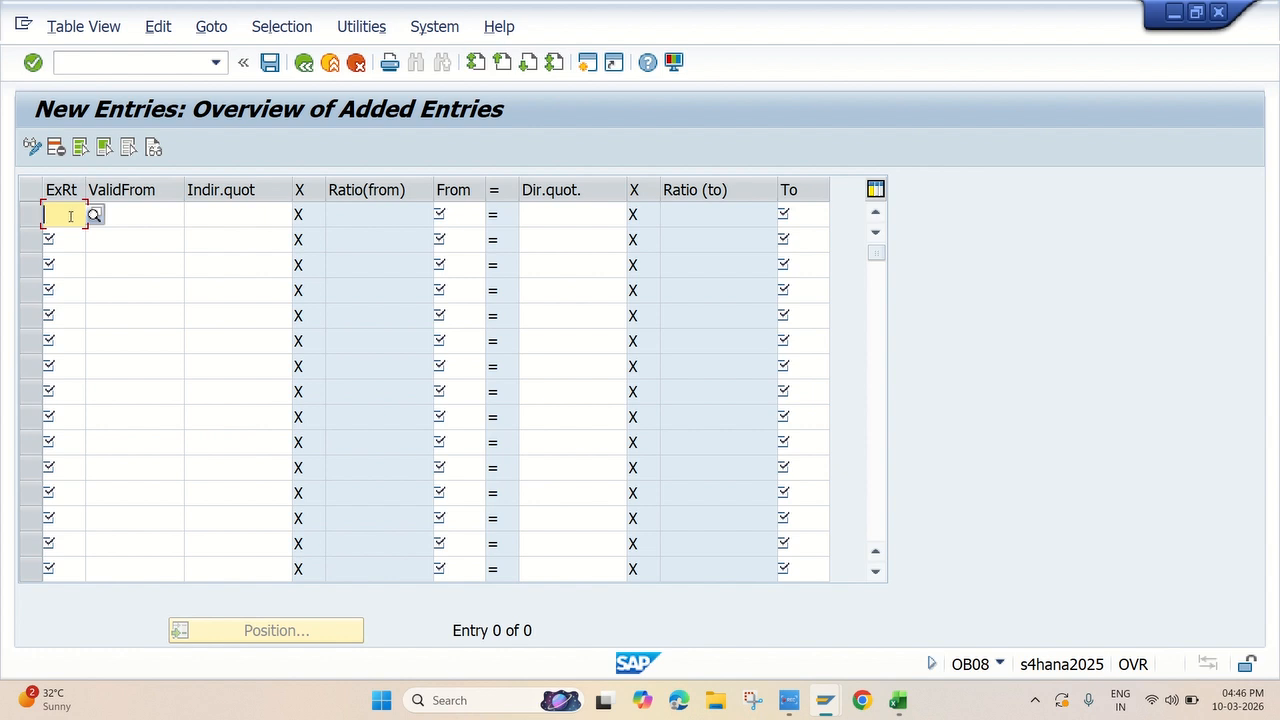
text(M)
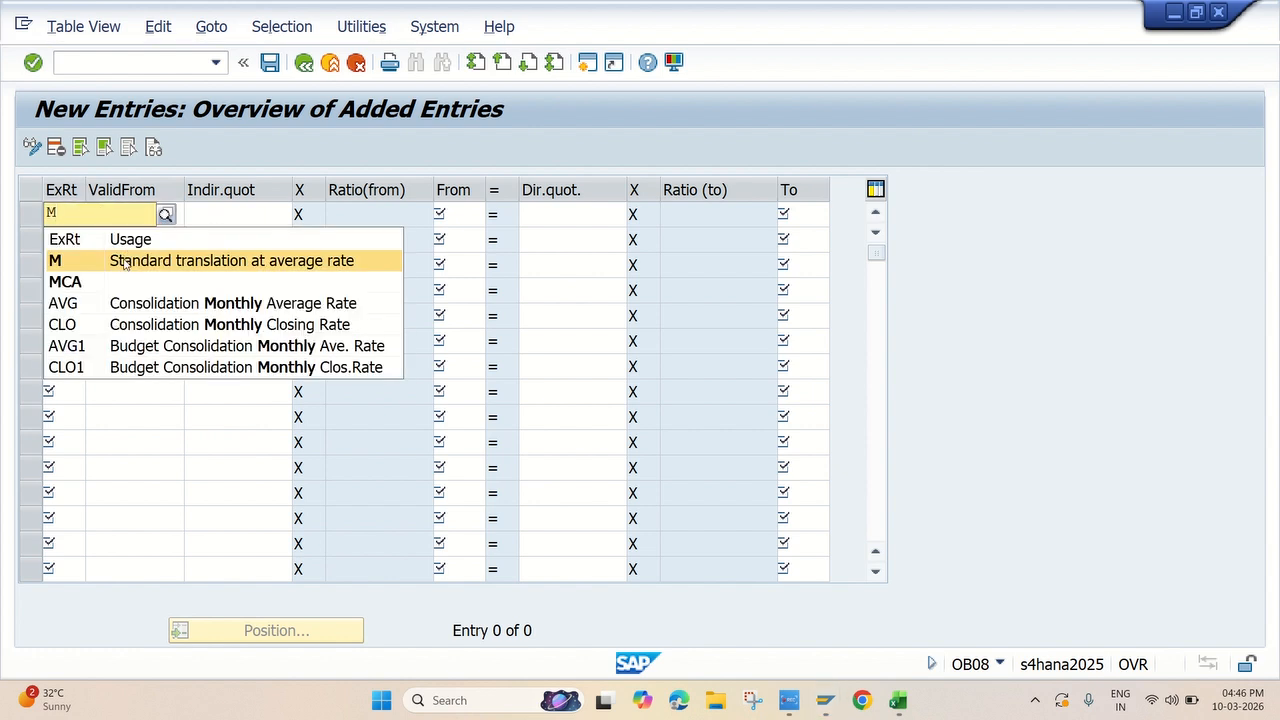
click(124, 262)
click(139, 213)
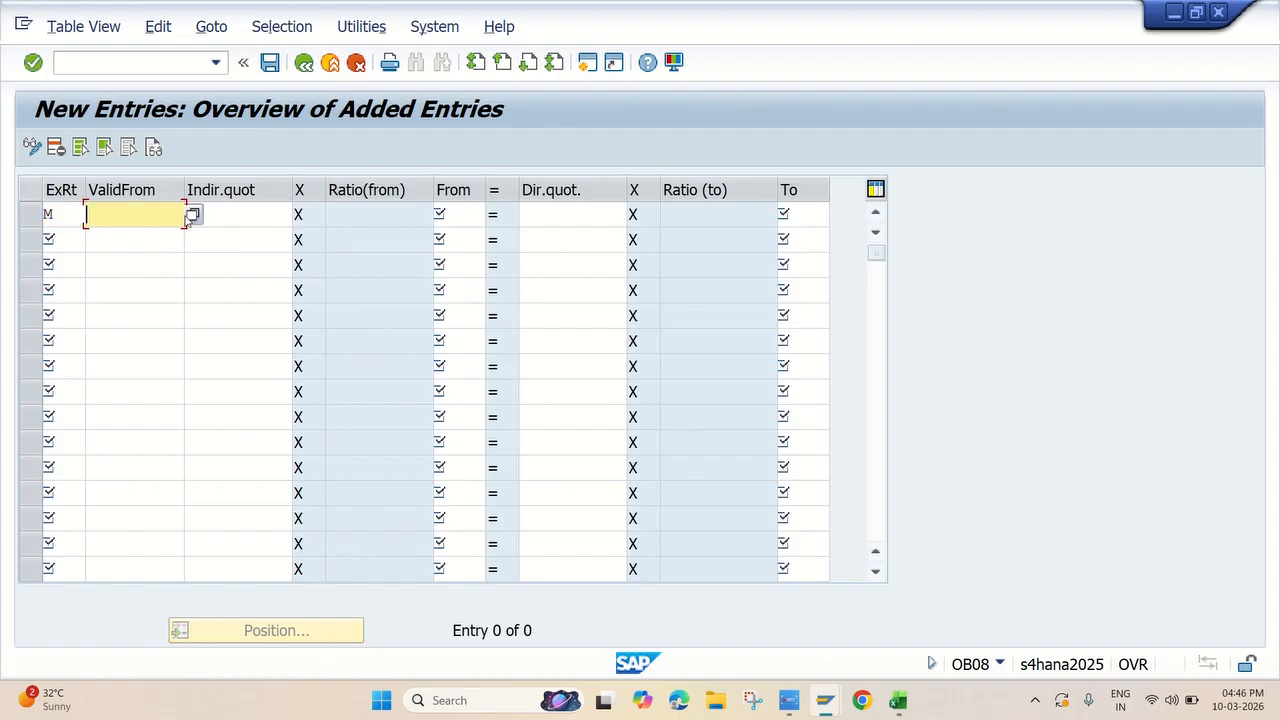
click(195, 216)
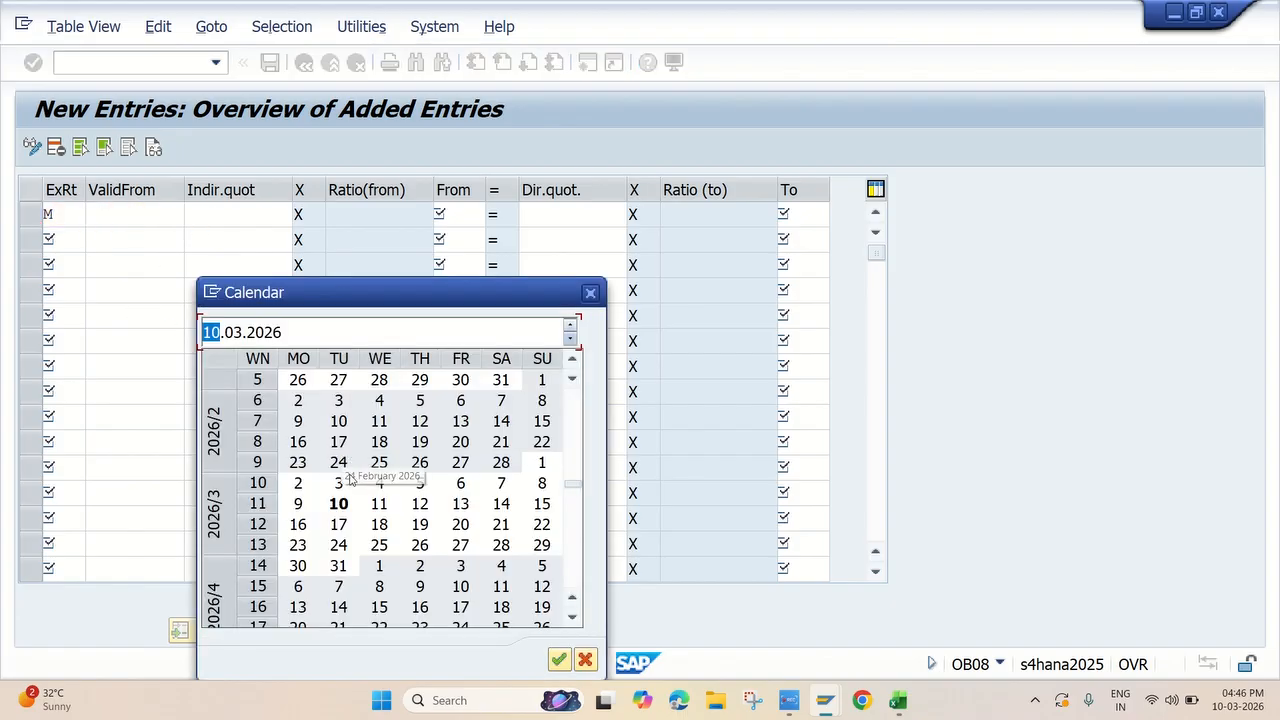
double_click(343, 494)
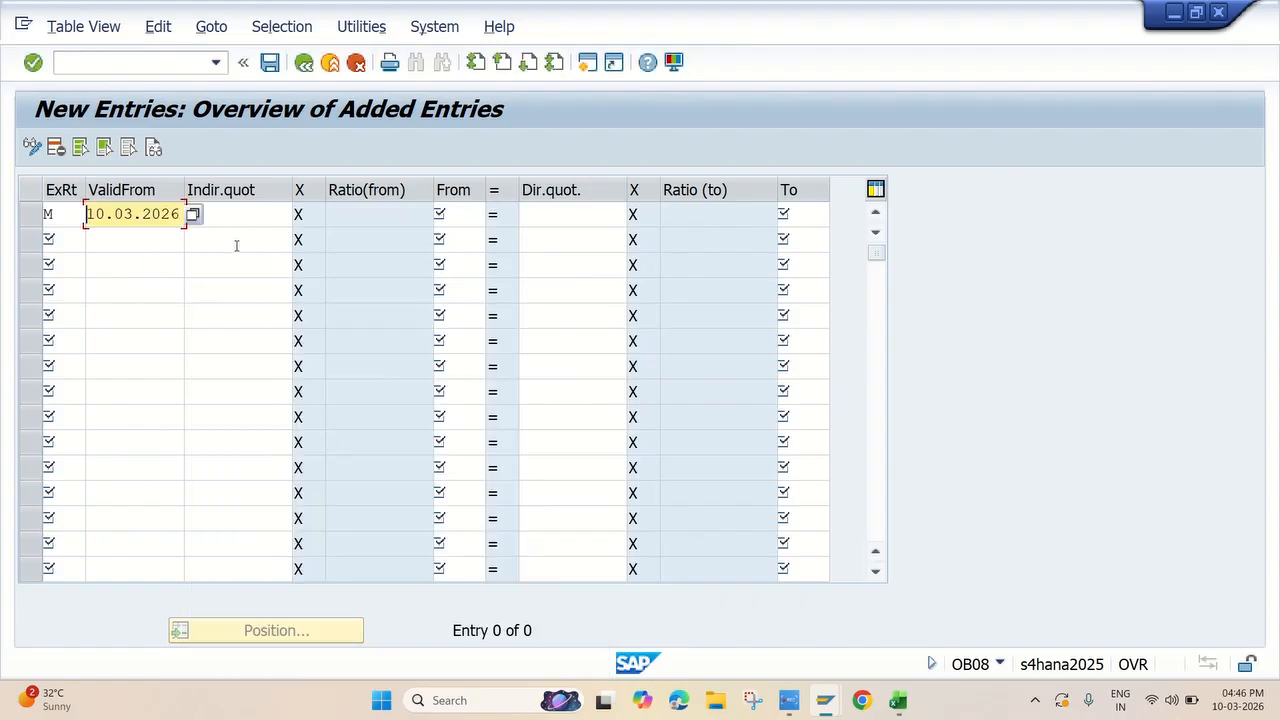
Complete the exchange rate entry valid from 10.03.2026 with from currency USD, direct quotation 75 and to currency INR
click(464, 216)
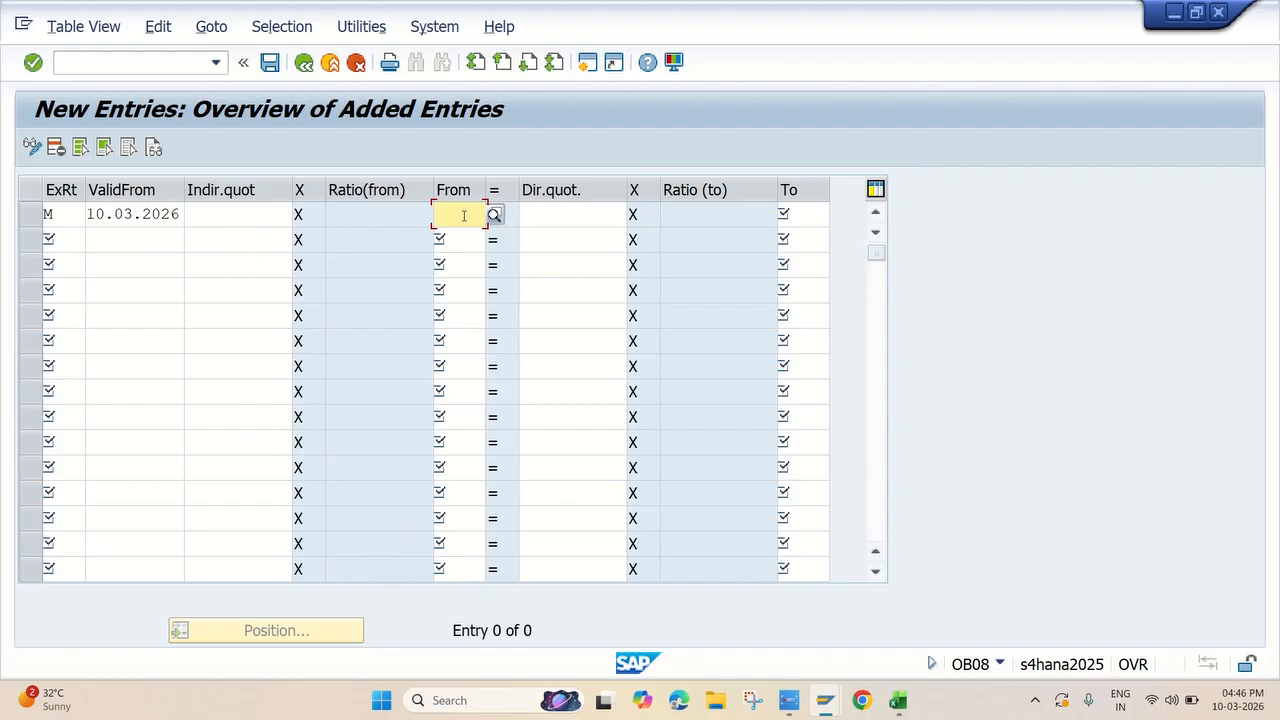
text(USD)
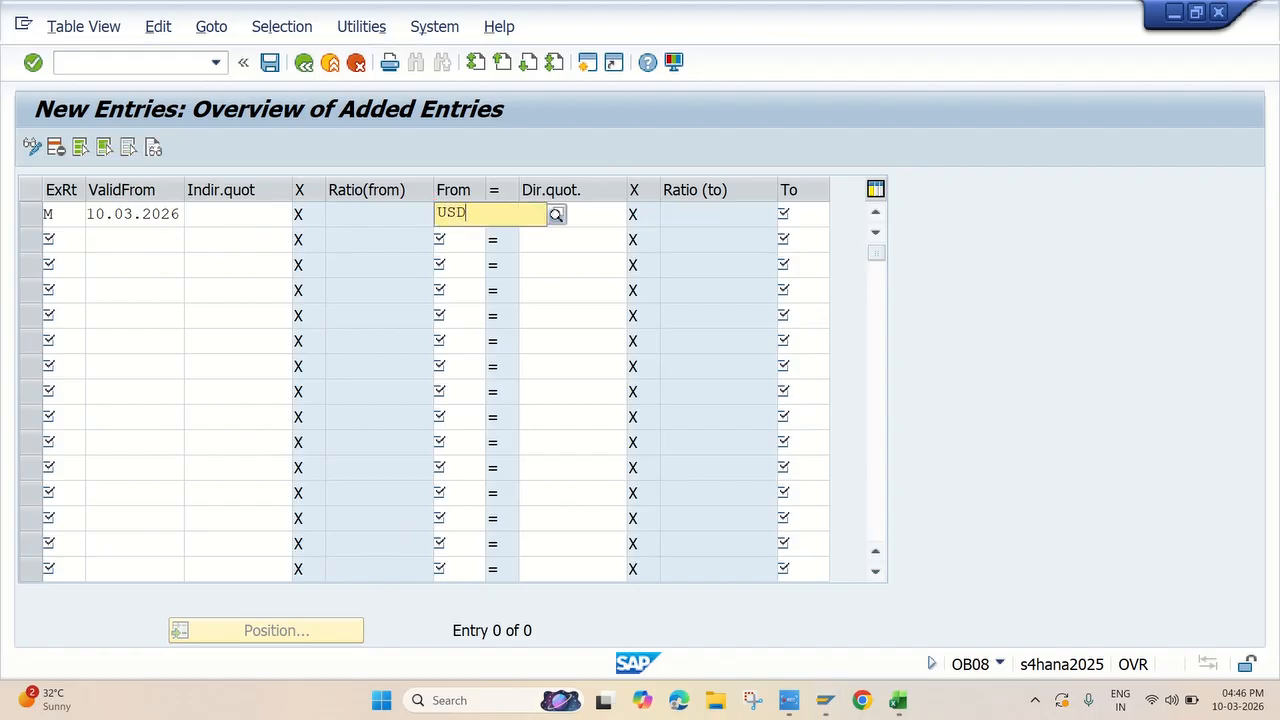
click(480, 262)
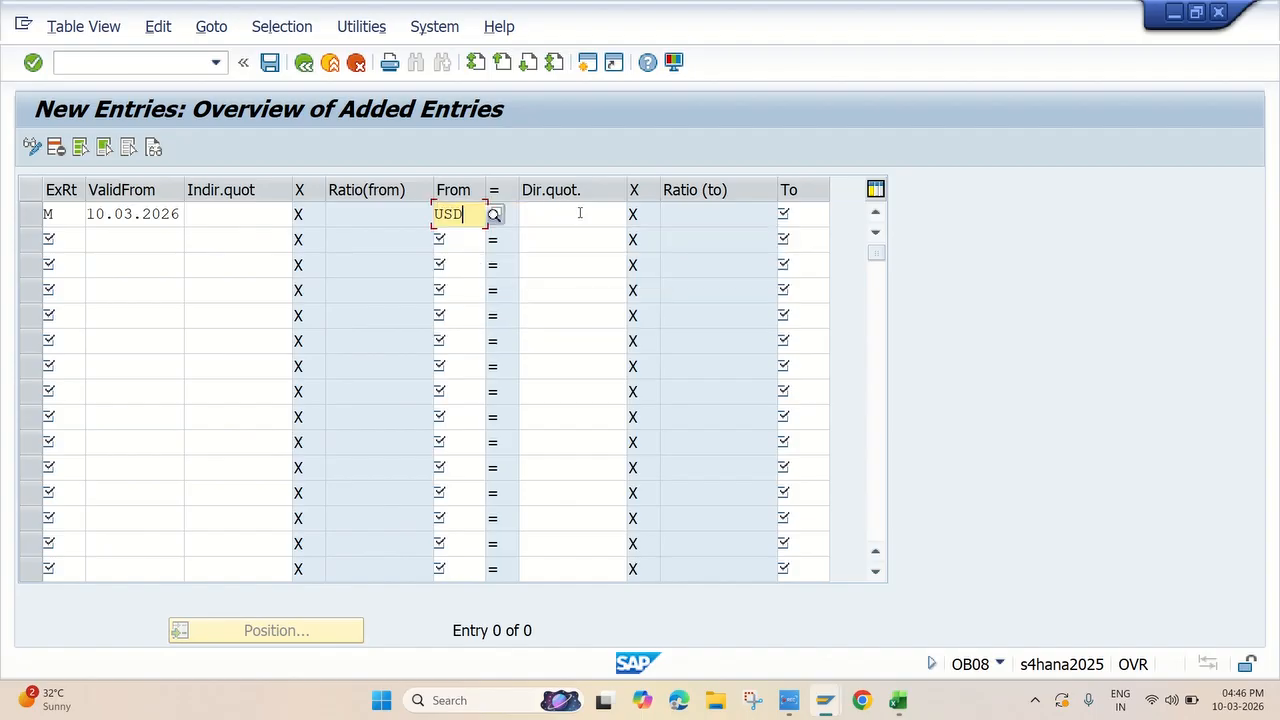
click(566, 217)
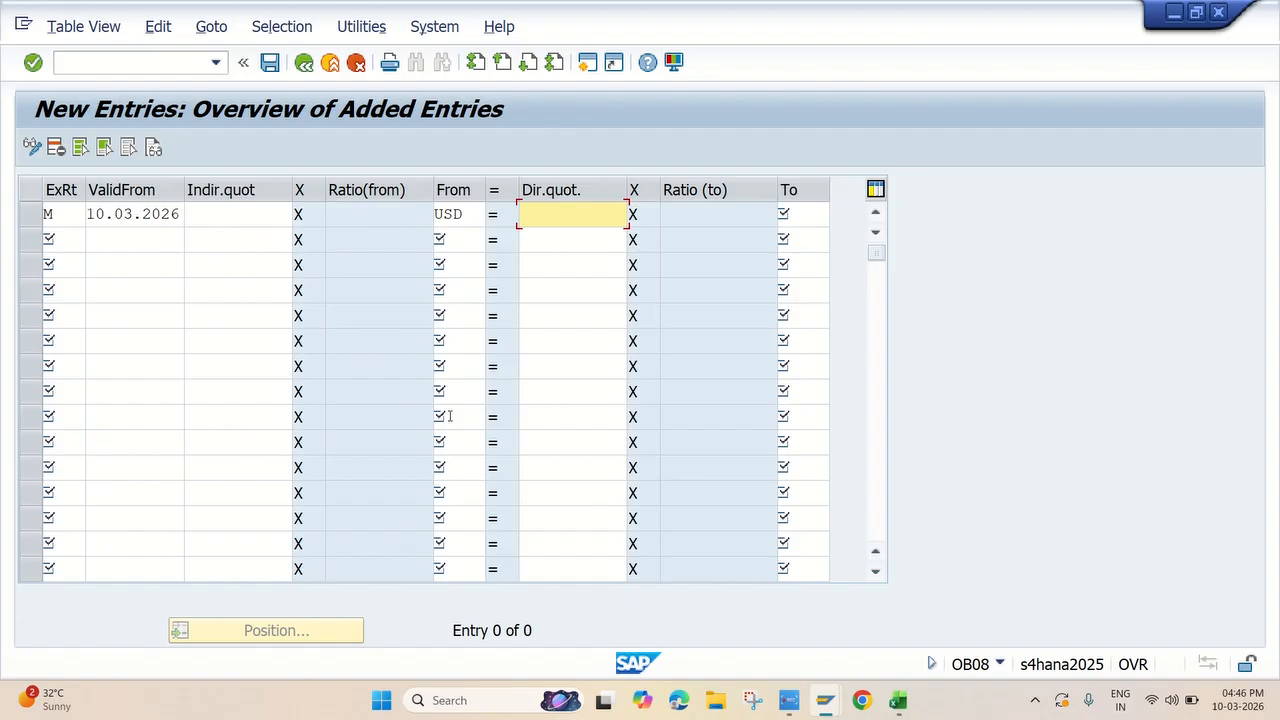
text(75)
click(806, 218)
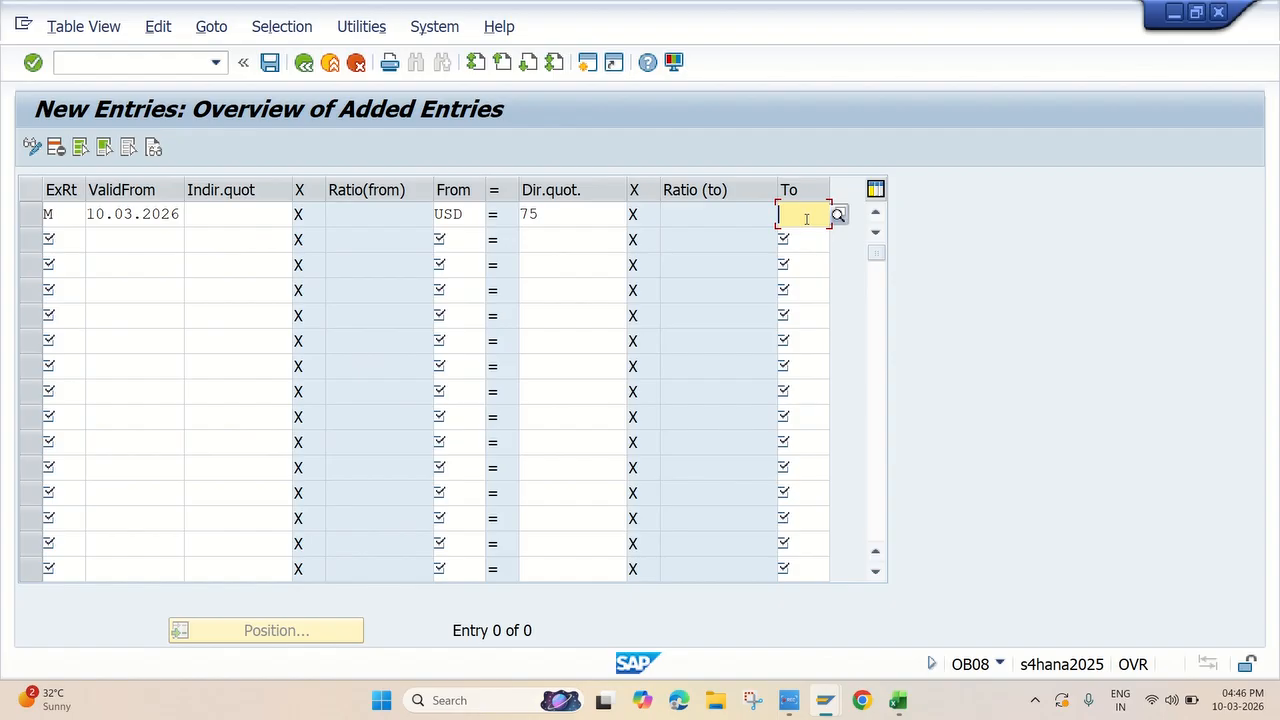
text(INR)
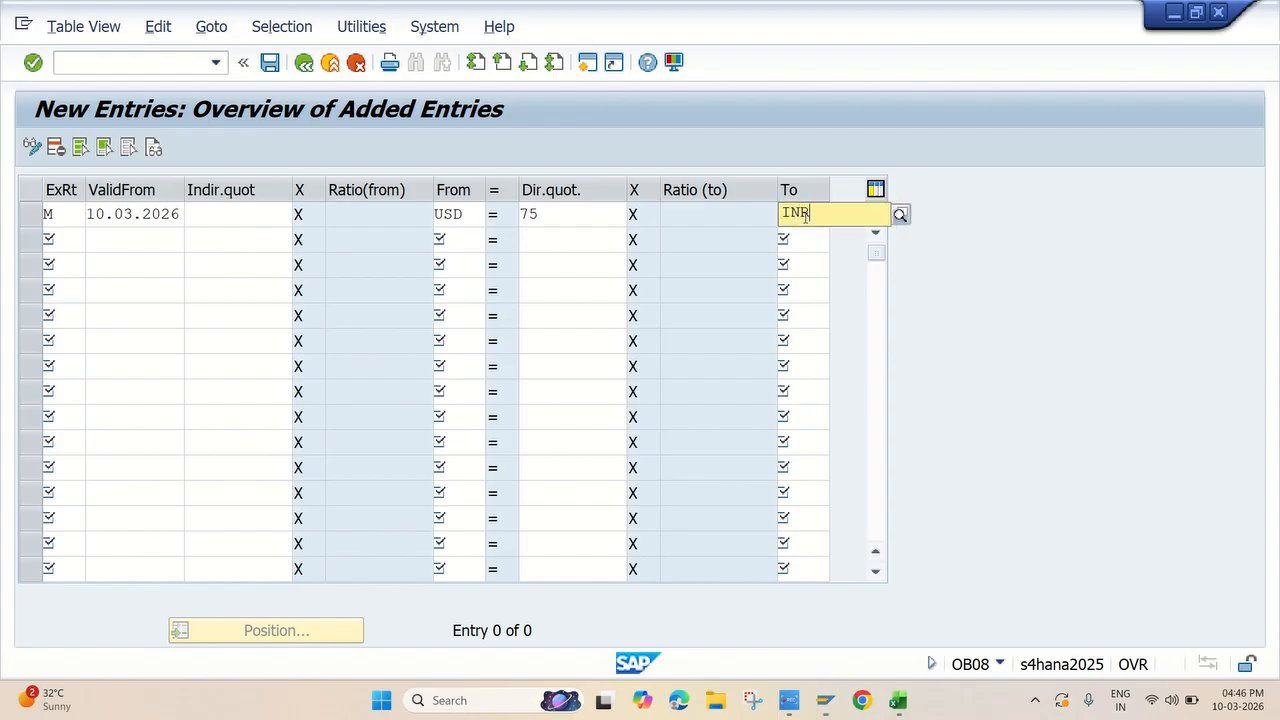
click(815, 260)
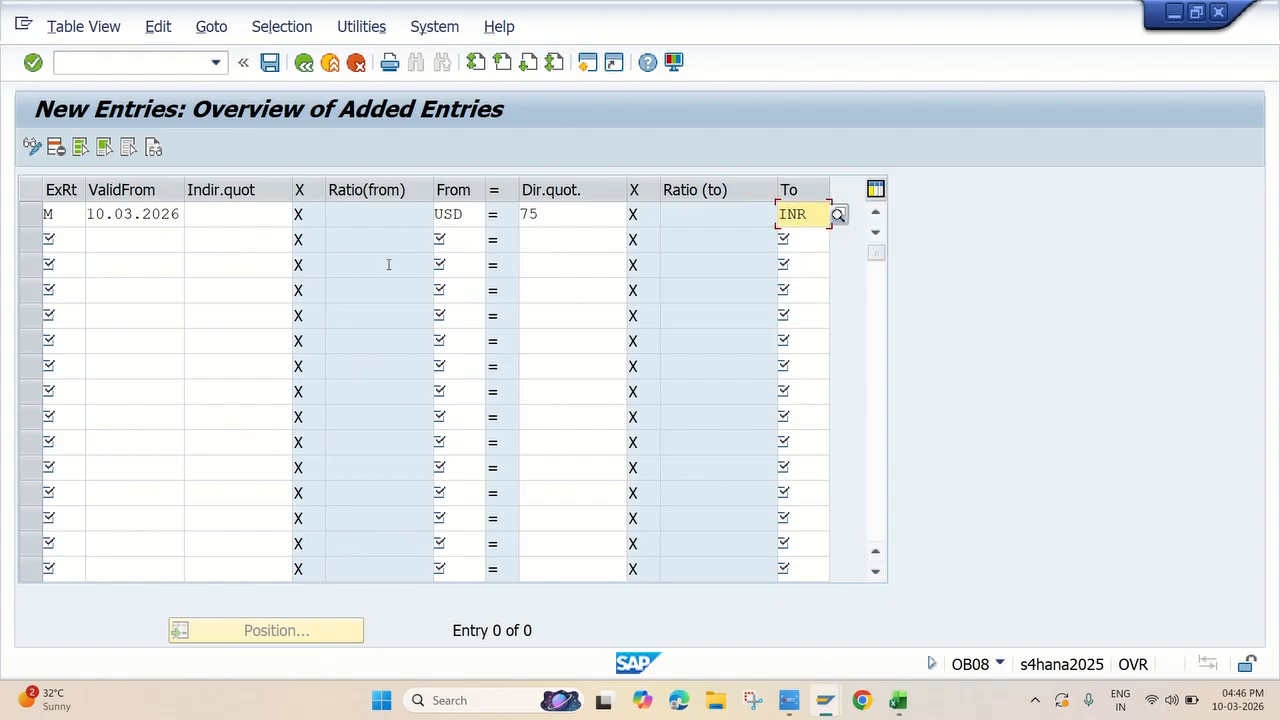
Add a second exchange rate entry with exchange rate type M, valid from 08.03.2026
click(70, 241)
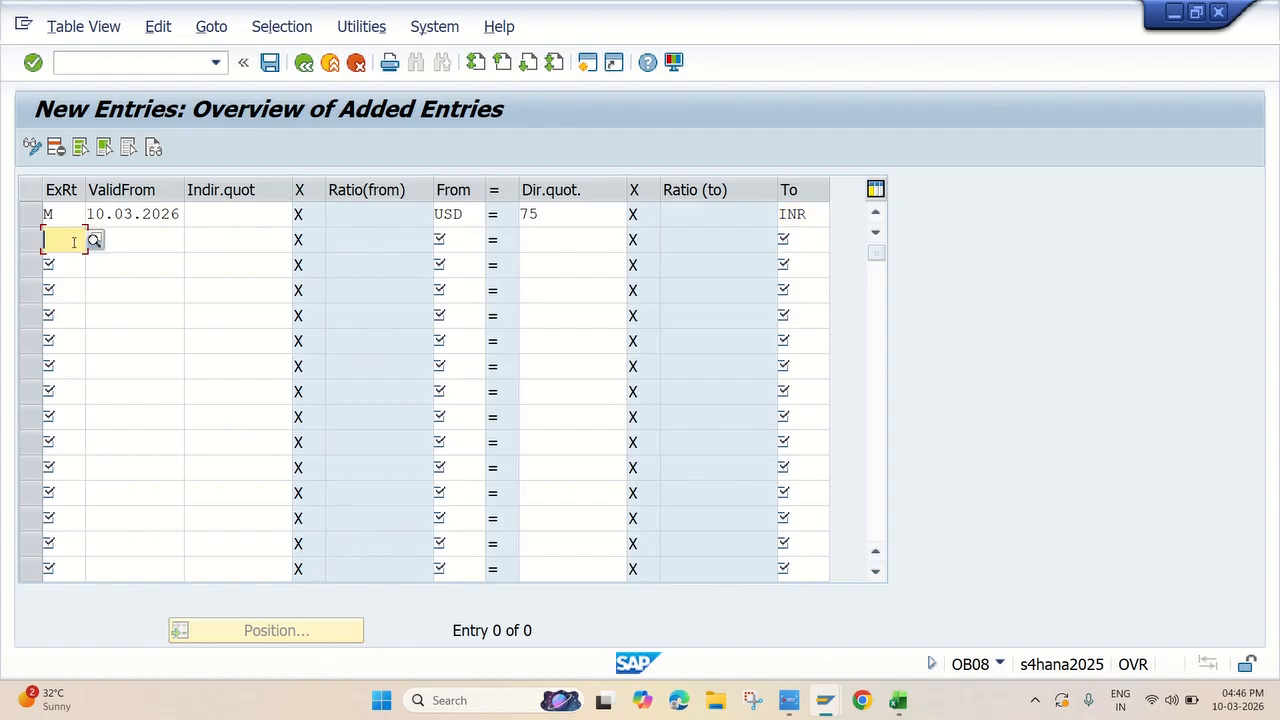
text(M)
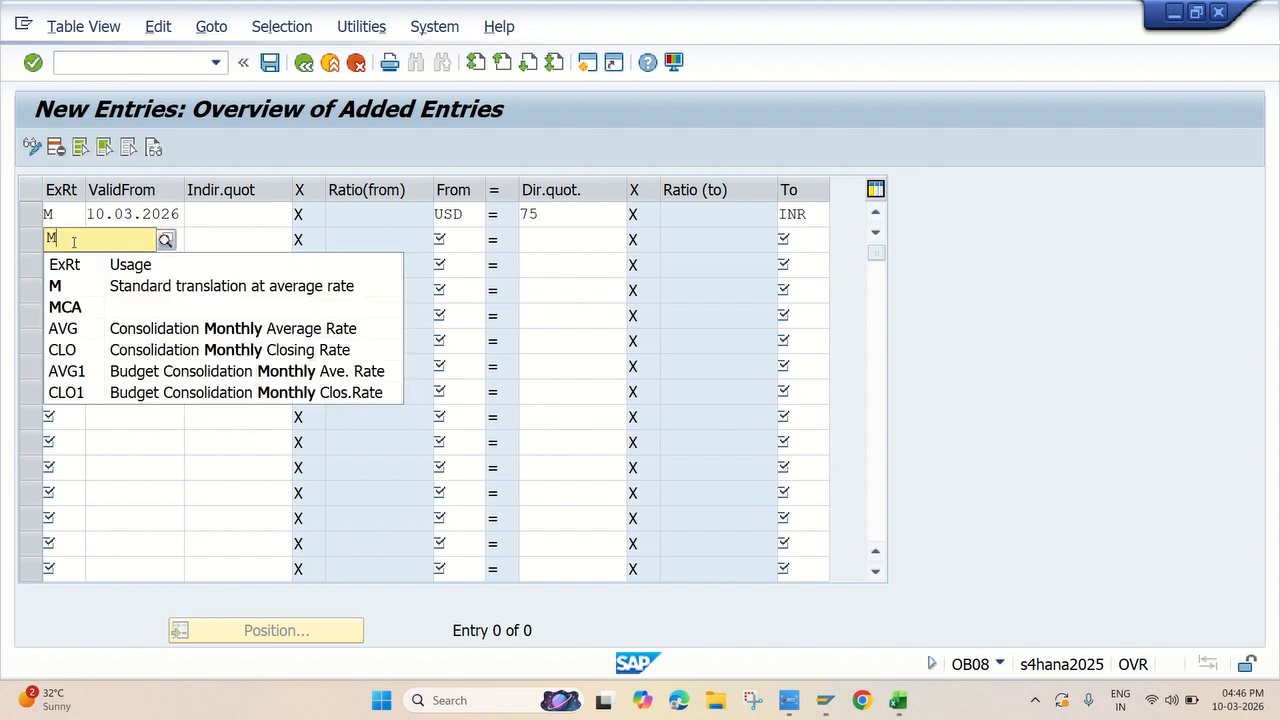
click(100, 286)
click(136, 239)
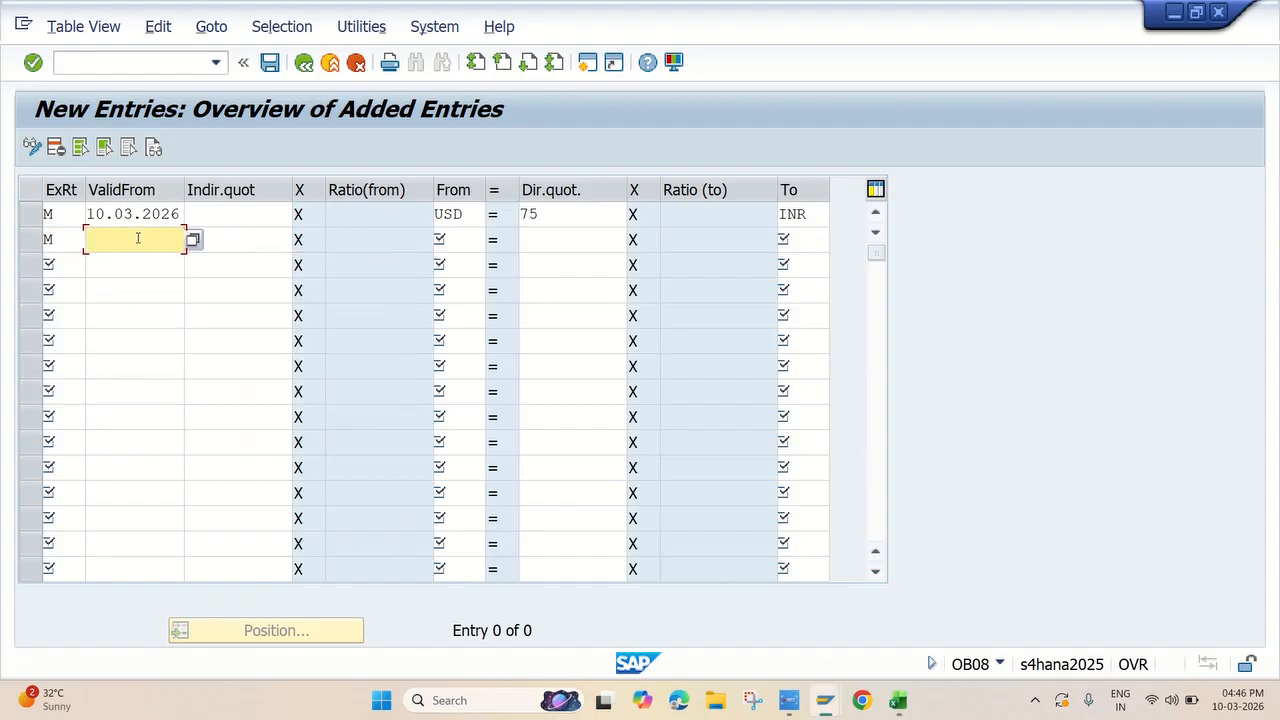
click(191, 244)
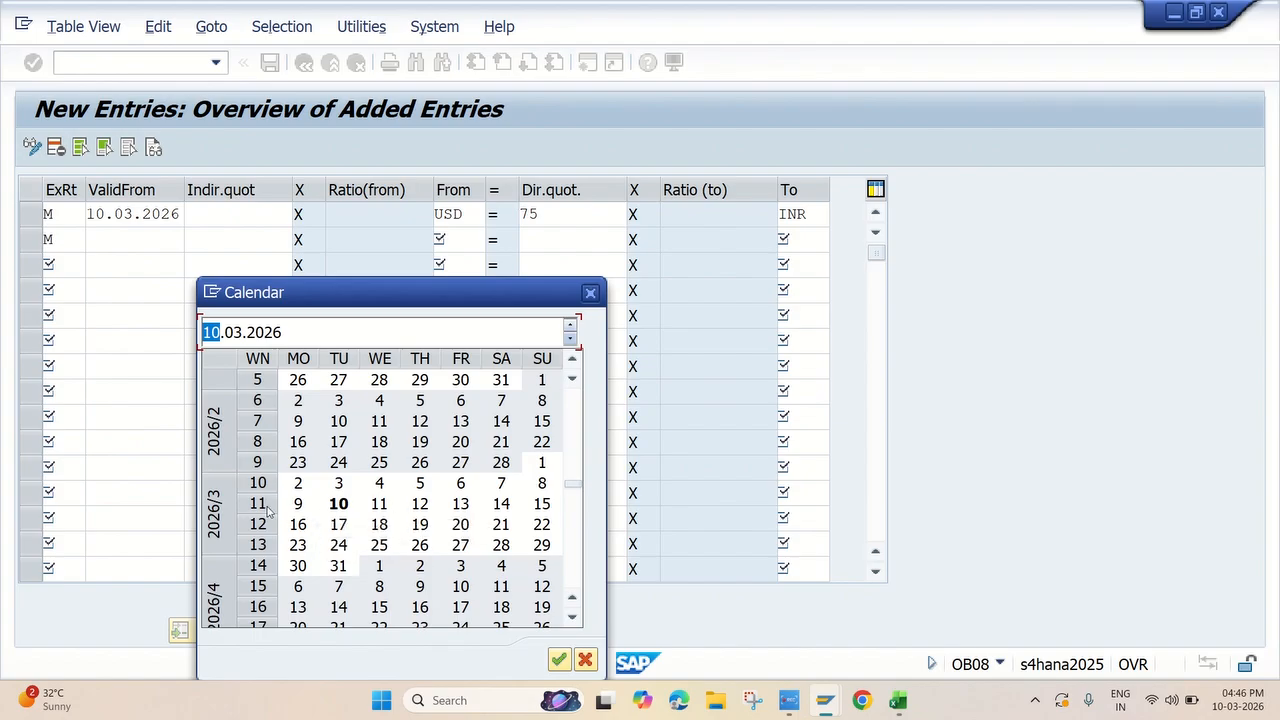
double_click(541, 484)
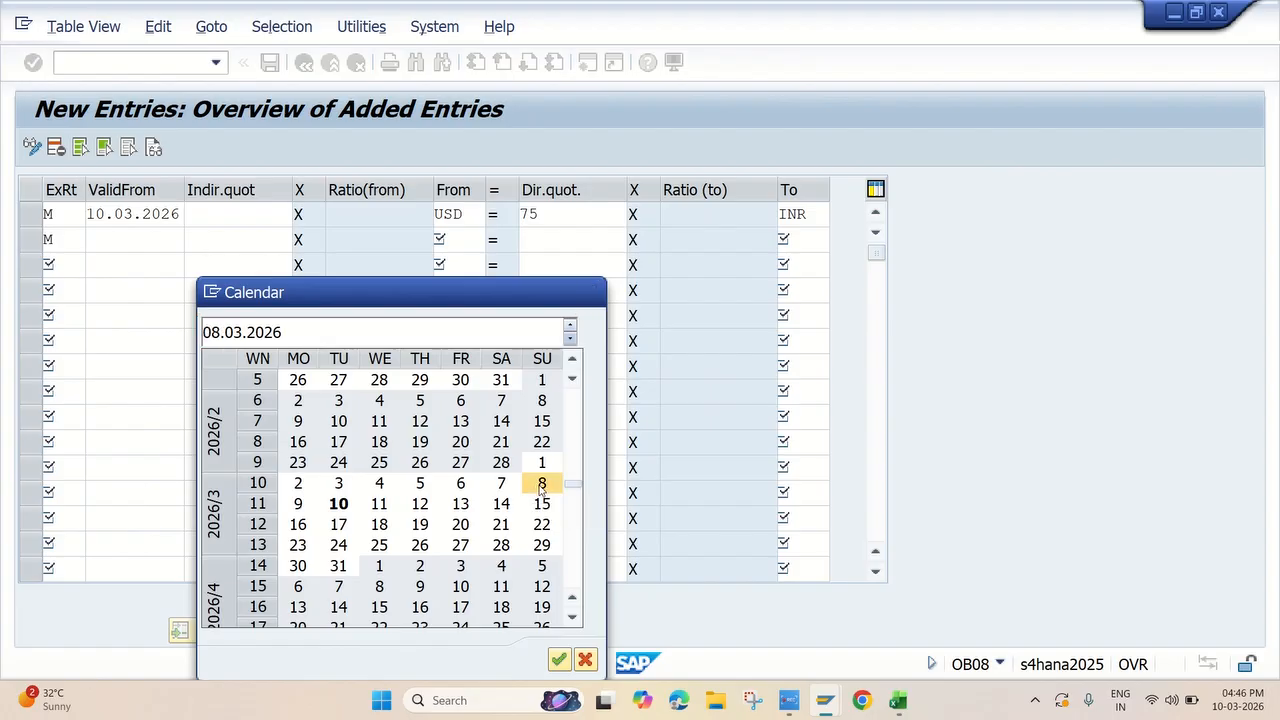
click(229, 246)
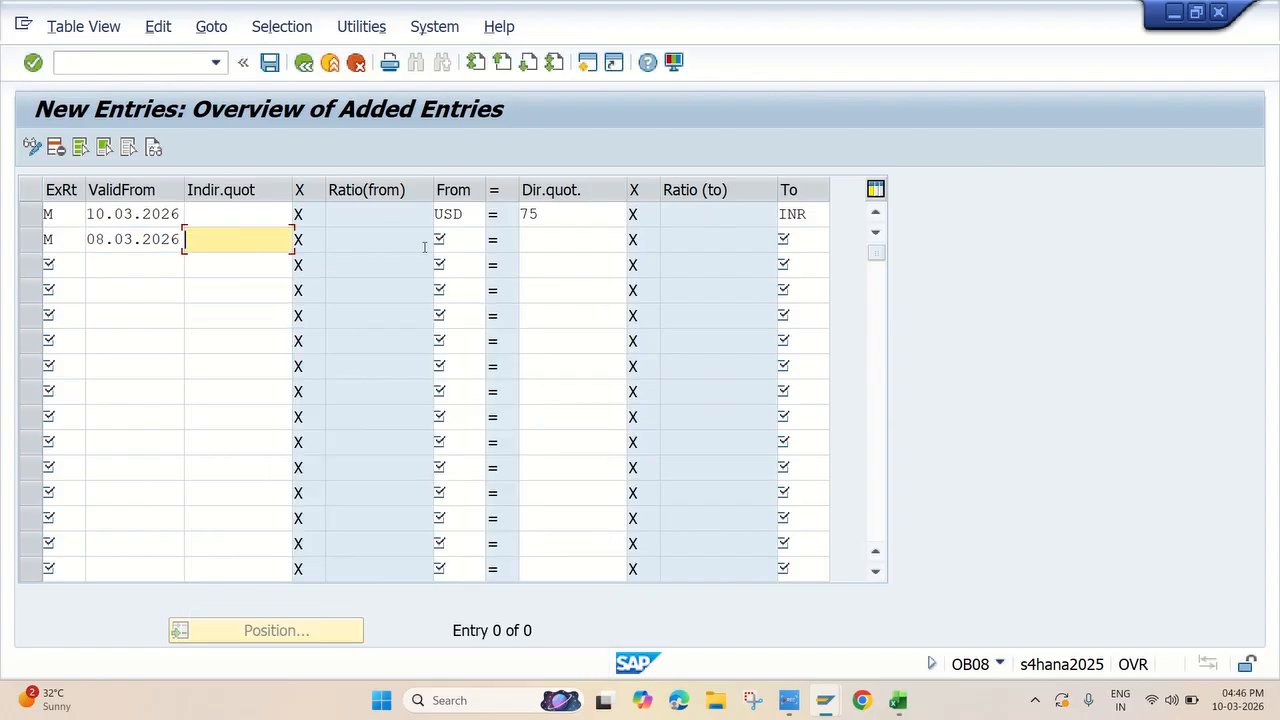
Complete the 08.03.2026 entry with from currency USD, direct quotation 85 and to currency INR, and save the exchange rates
click(456, 245)
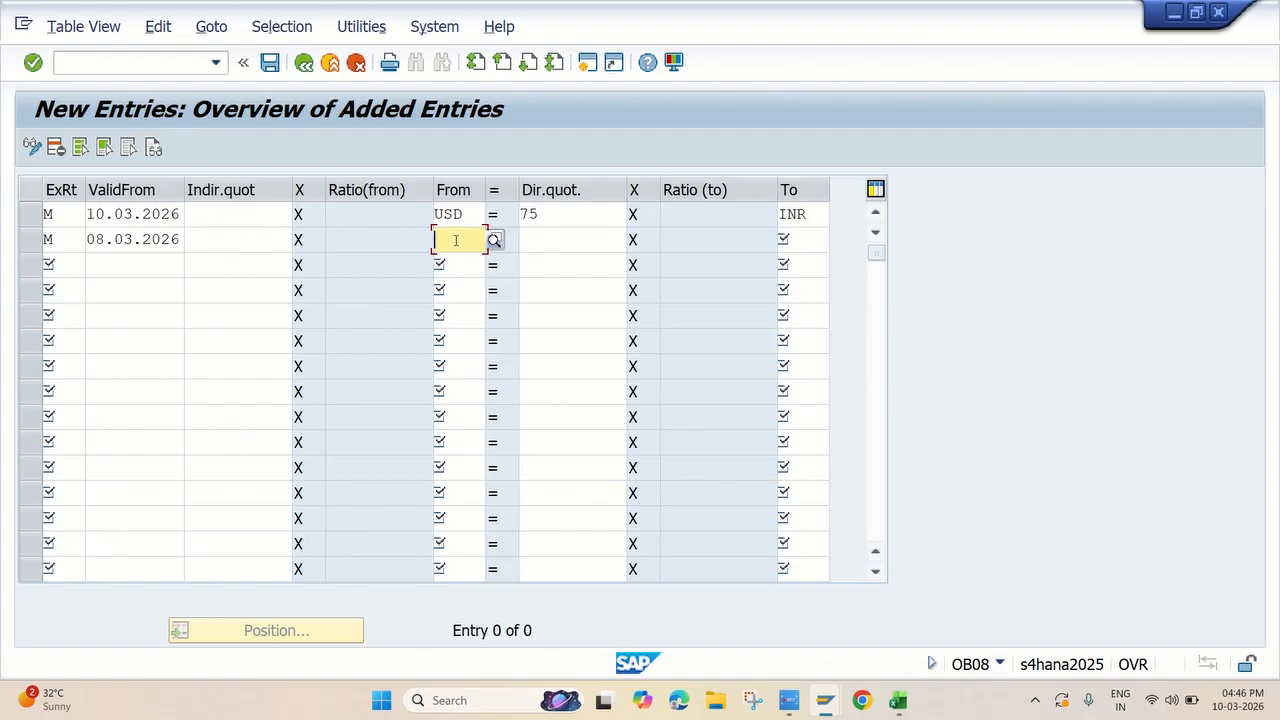
text(USD)
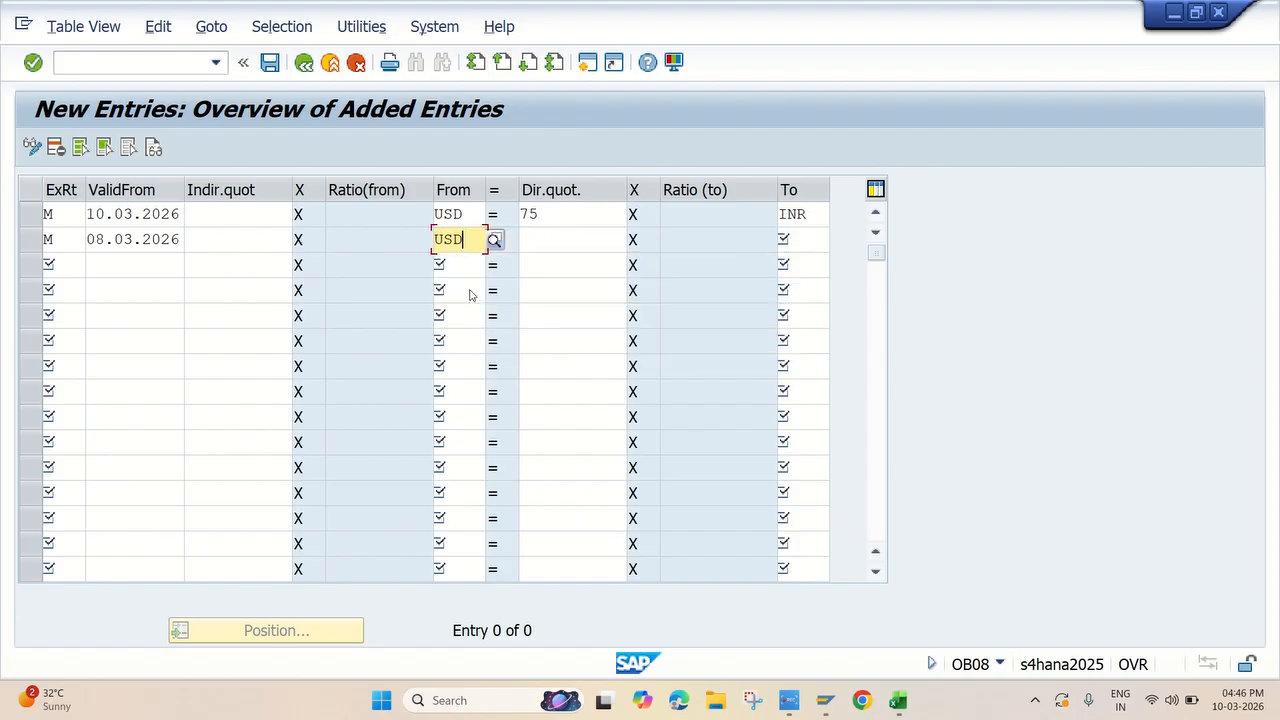
click(547, 235)
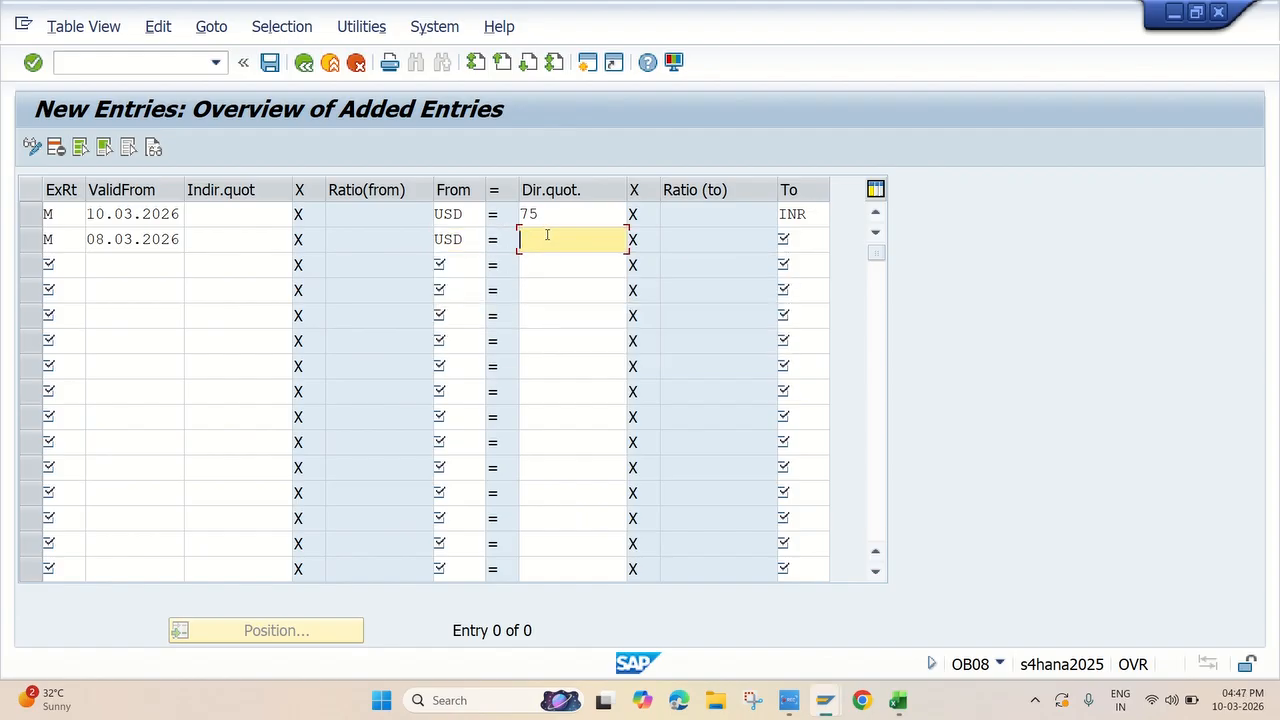
text(85)
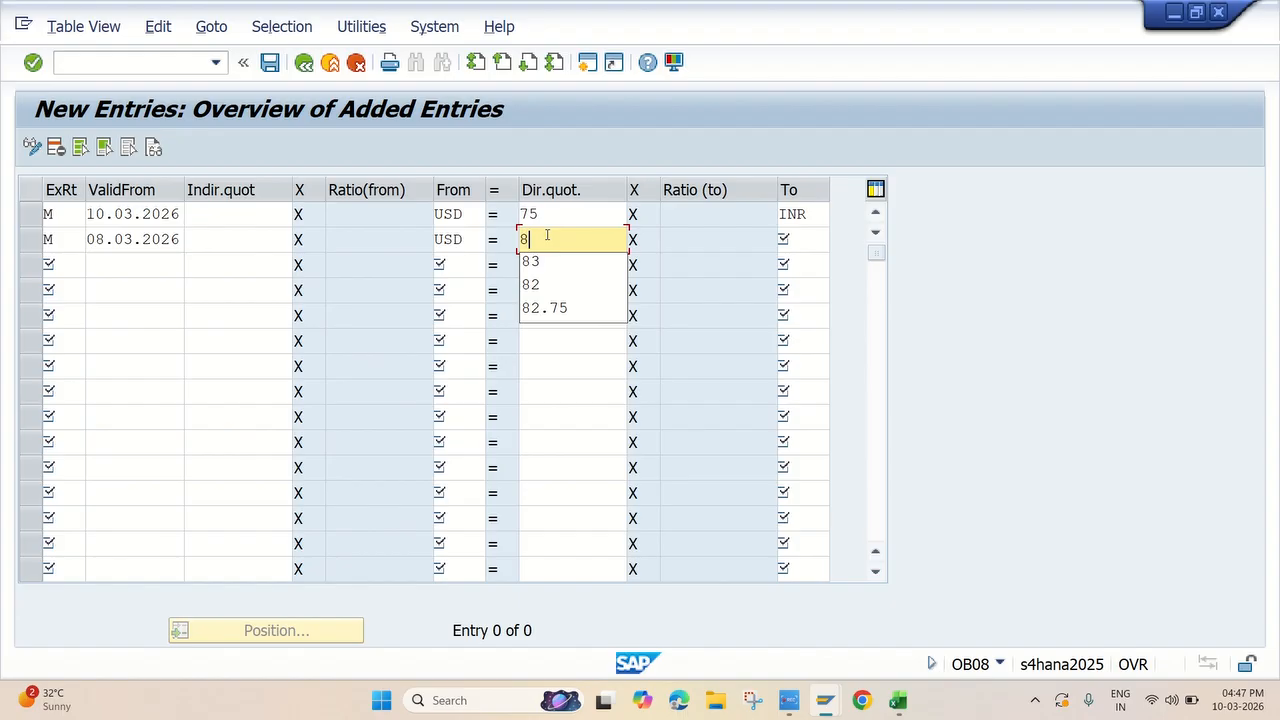
click(808, 244)
text(IN)
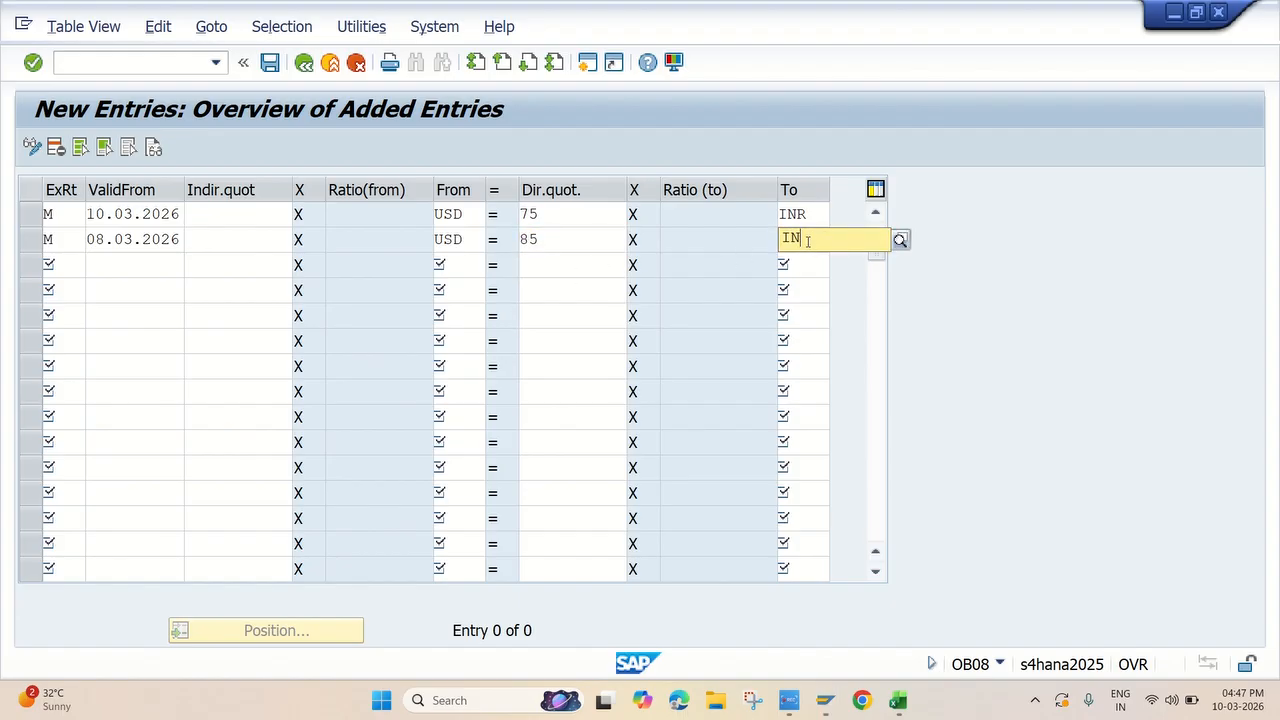
text(R)
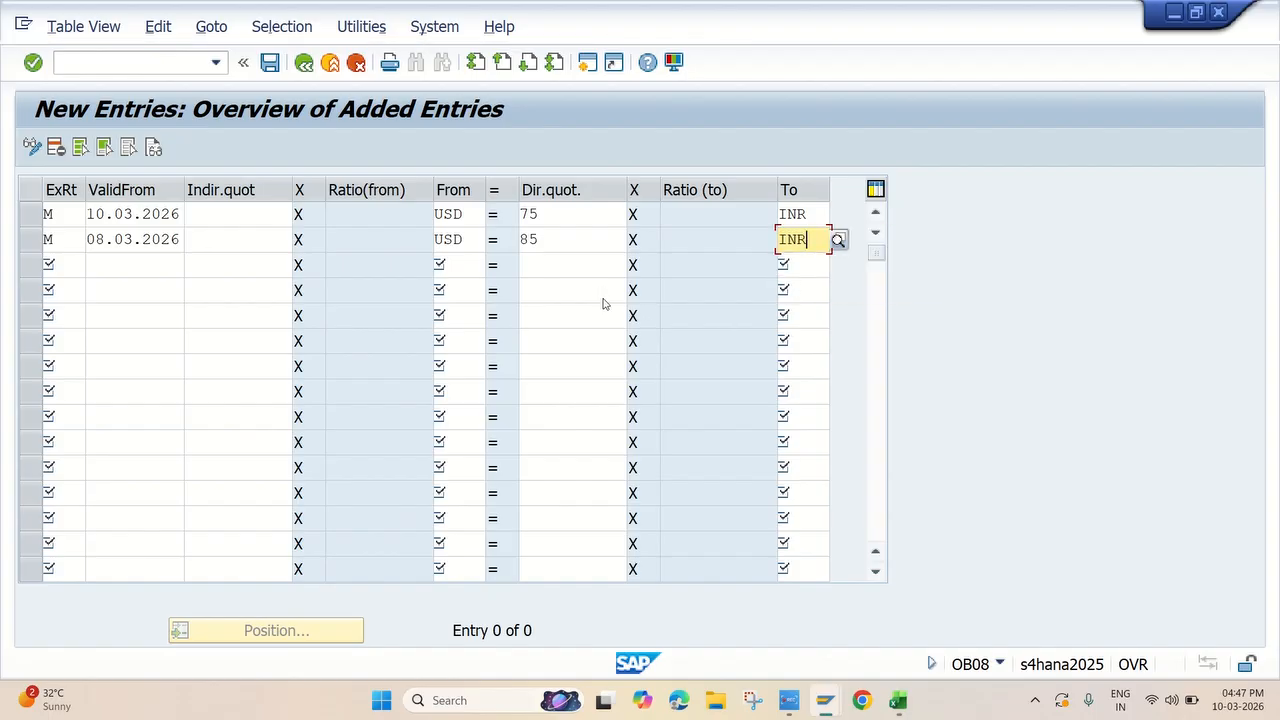
key(Return)
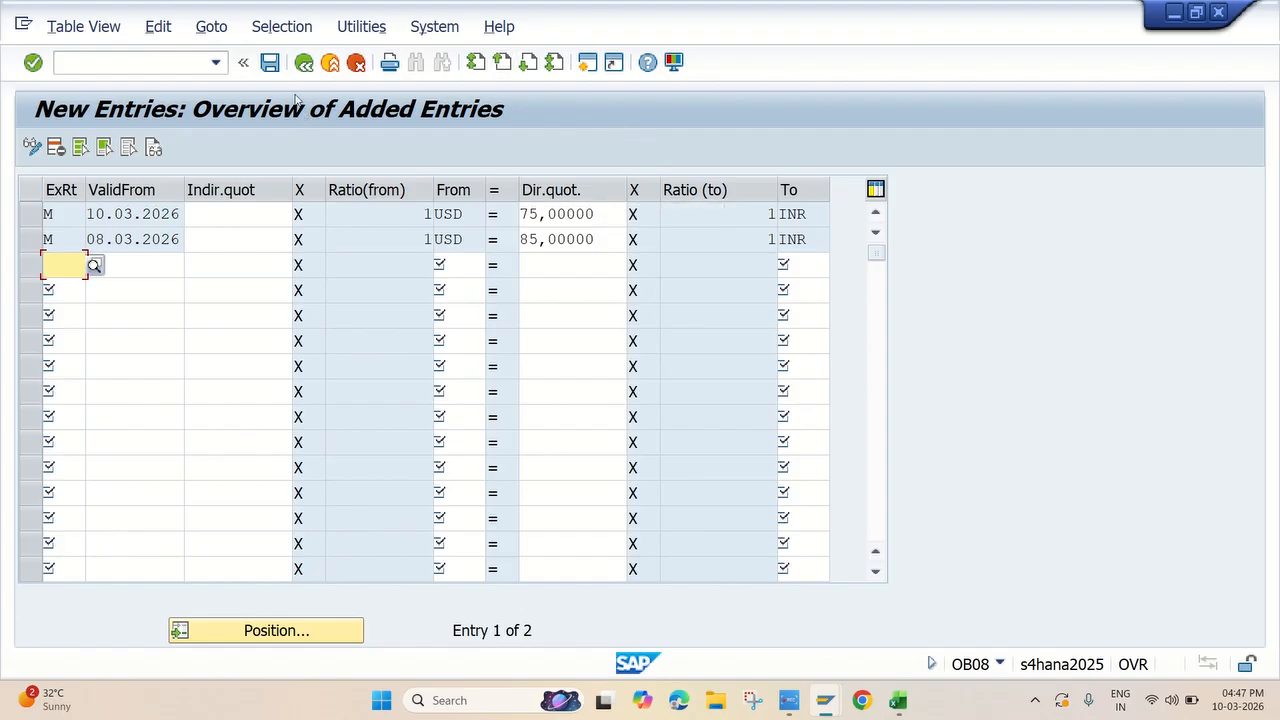
click(271, 63)
Switch to the Excel checklist and highlight the "3. Enter Exchange Rates" cell in yellow
key(alt+Tab)
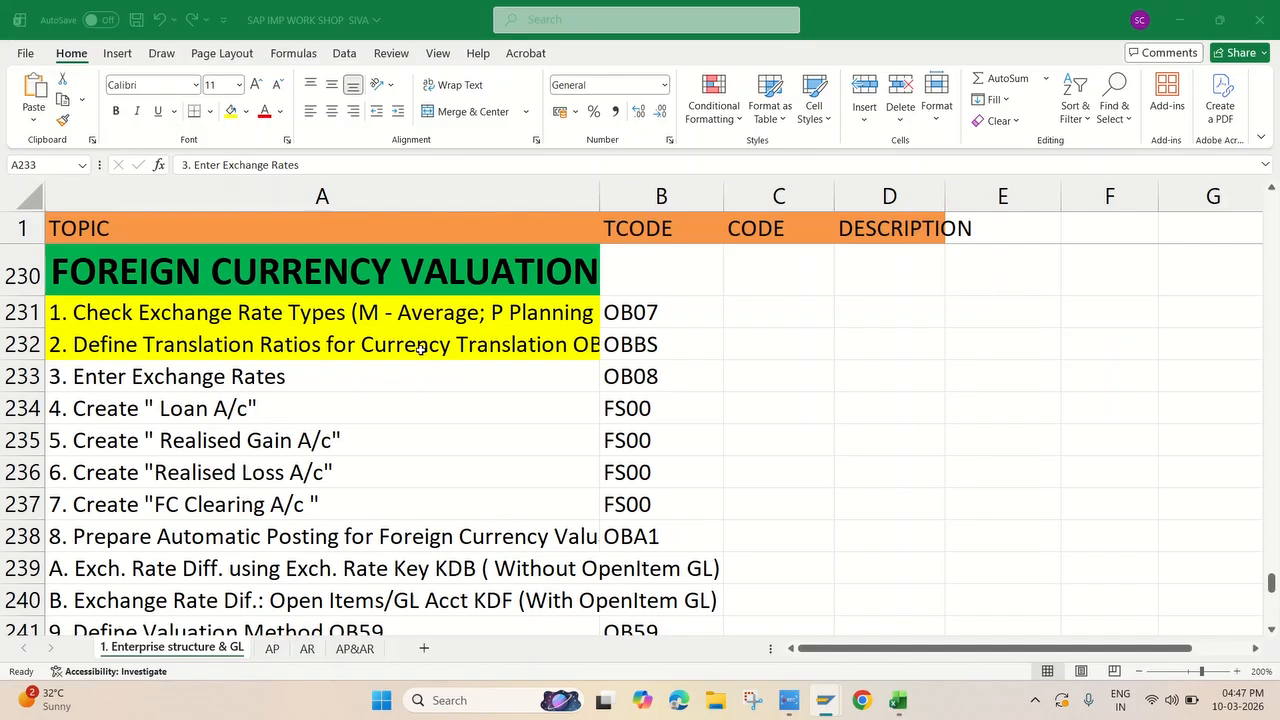
click(229, 113)
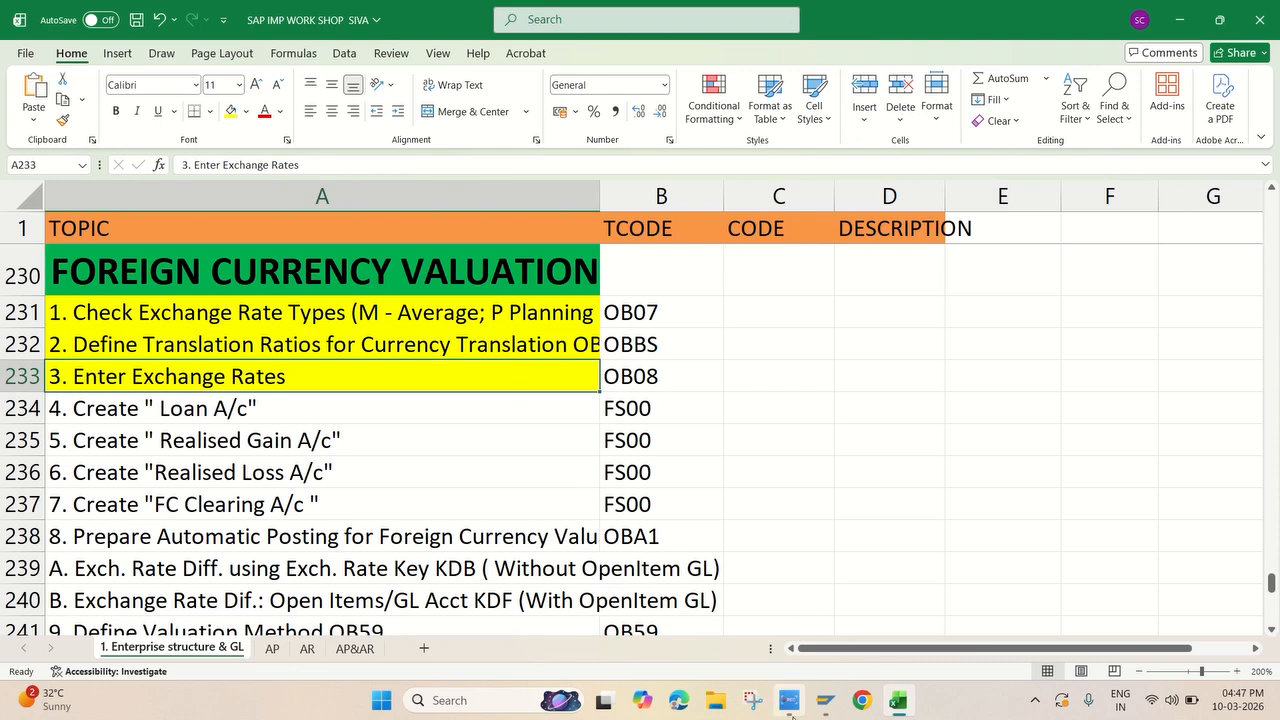
click(789, 700)
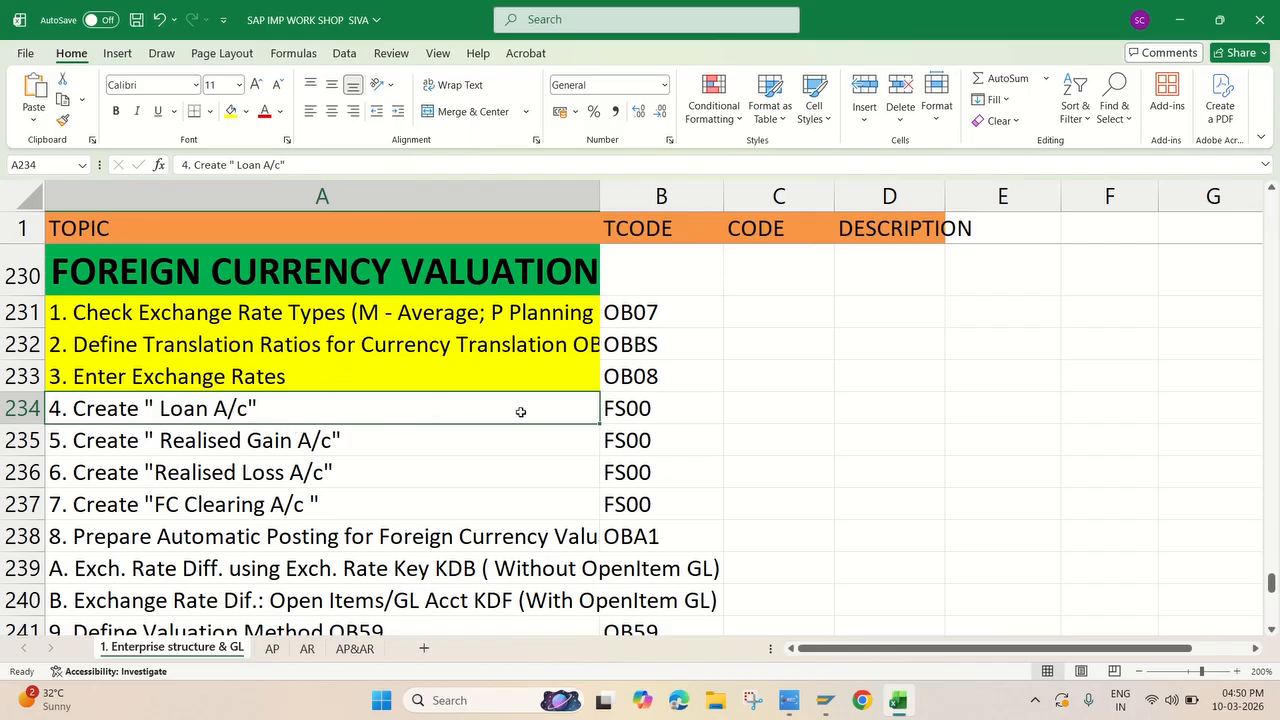
Switch back to SAP and open transaction FS00 for editing G/L accounts centrally
click(825, 700)
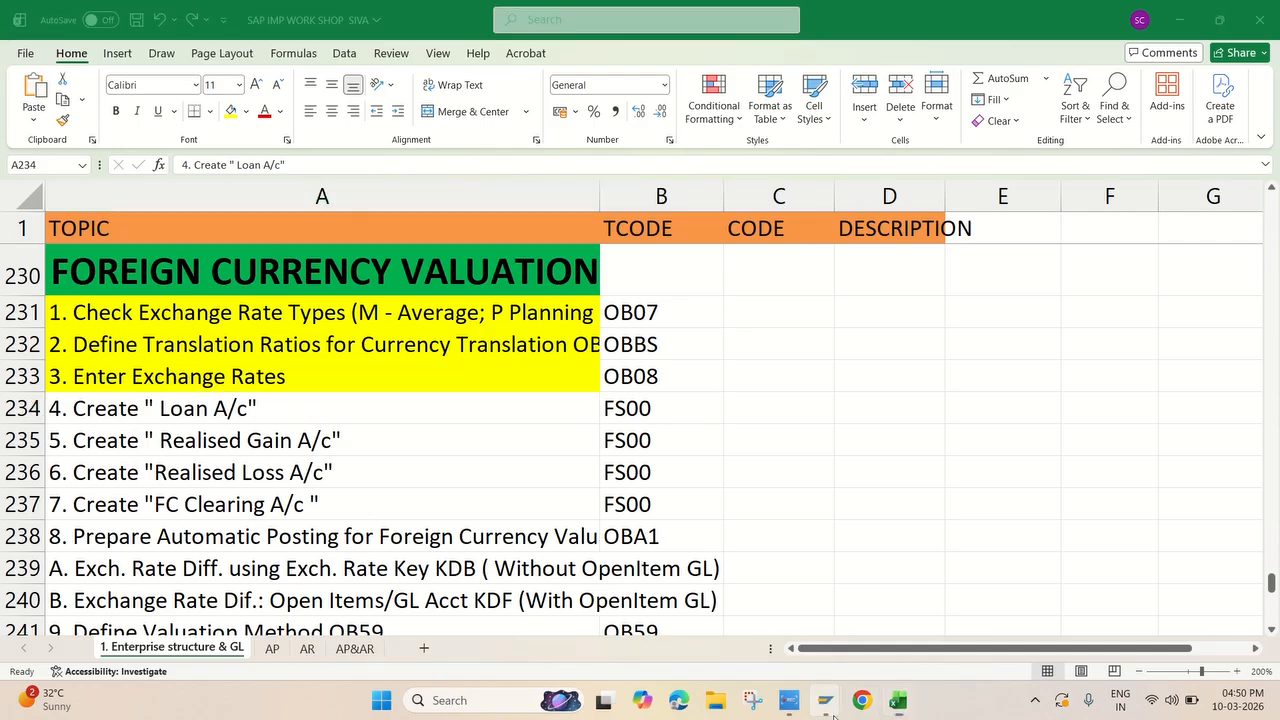
click(884, 615)
click(119, 69)
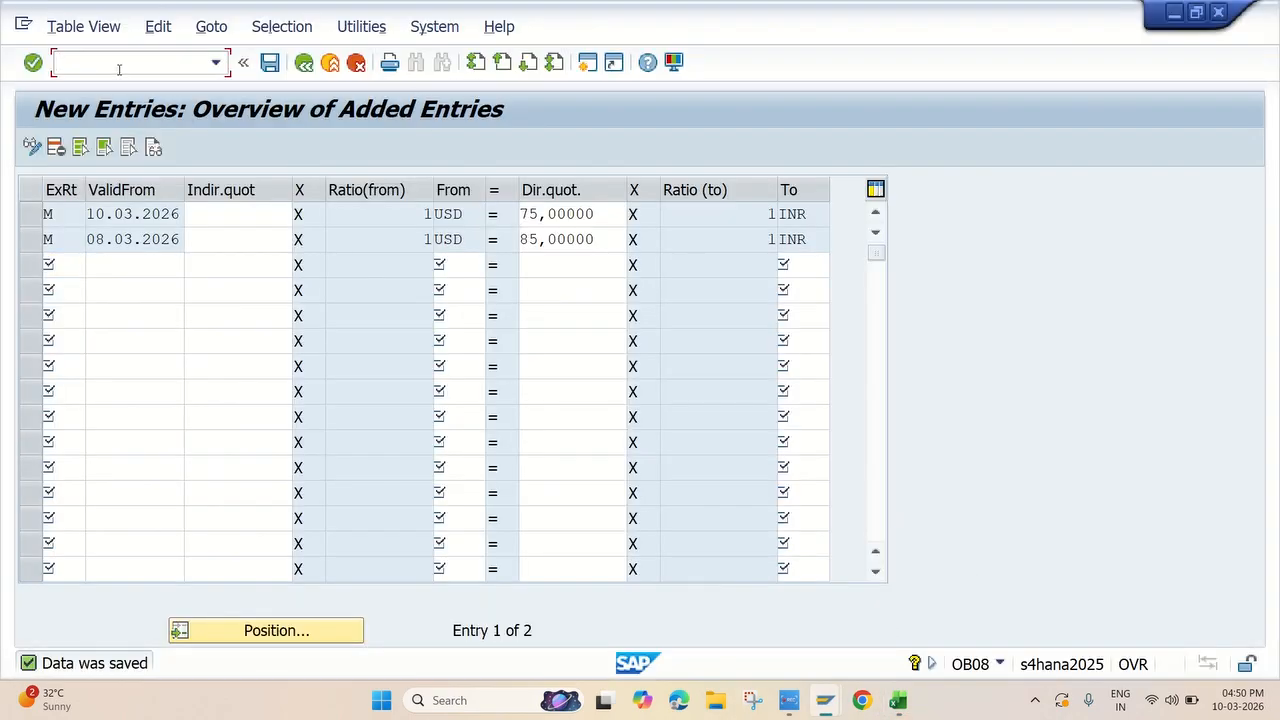
text(/NFS00)
key(Return)
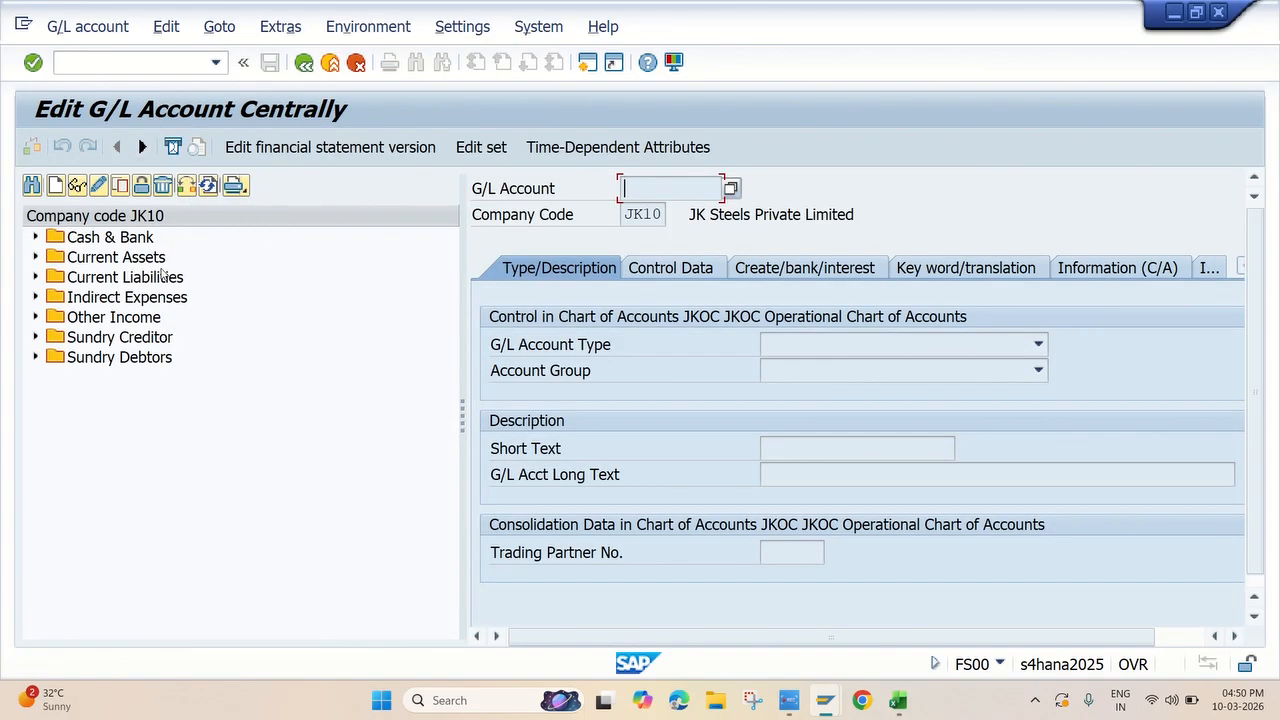
Check the loan account item in the Excel checklist and start creating G/L account 120000 in company code JK10 in SAP
key(alt+Tab)
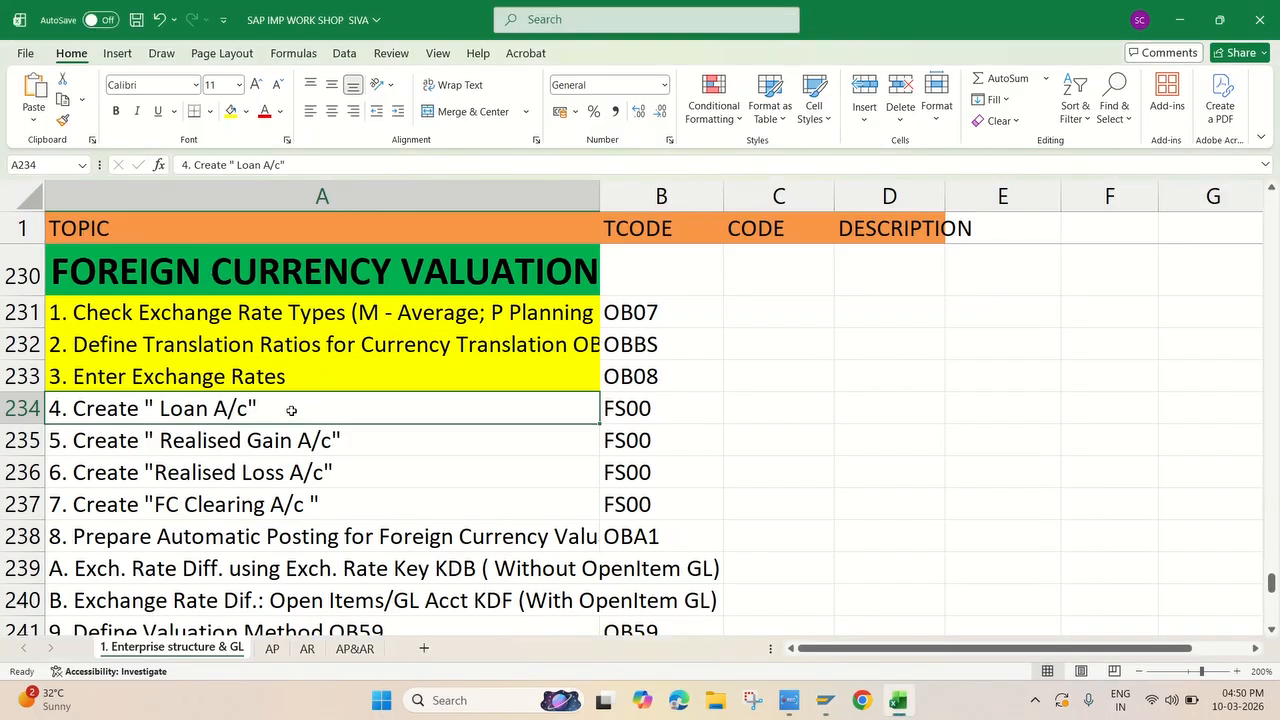
key(alt+Tab)
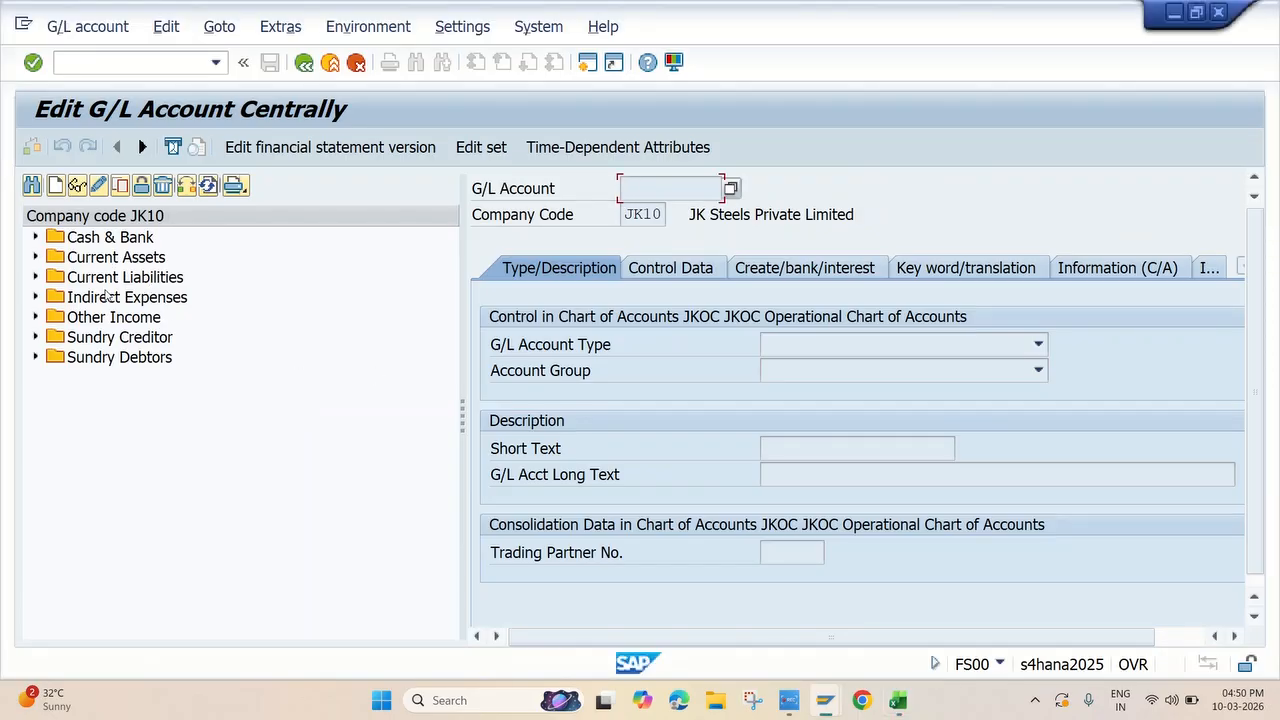
click(55, 186)
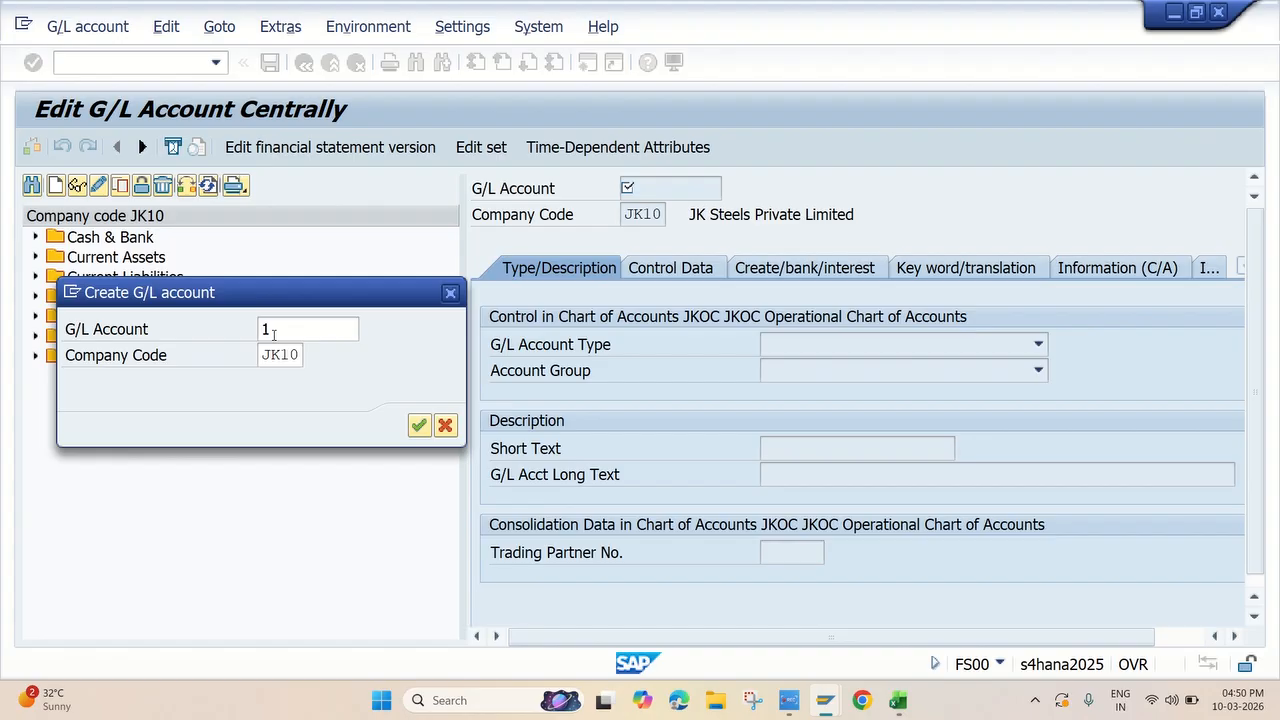
text(120000)
key(Return)
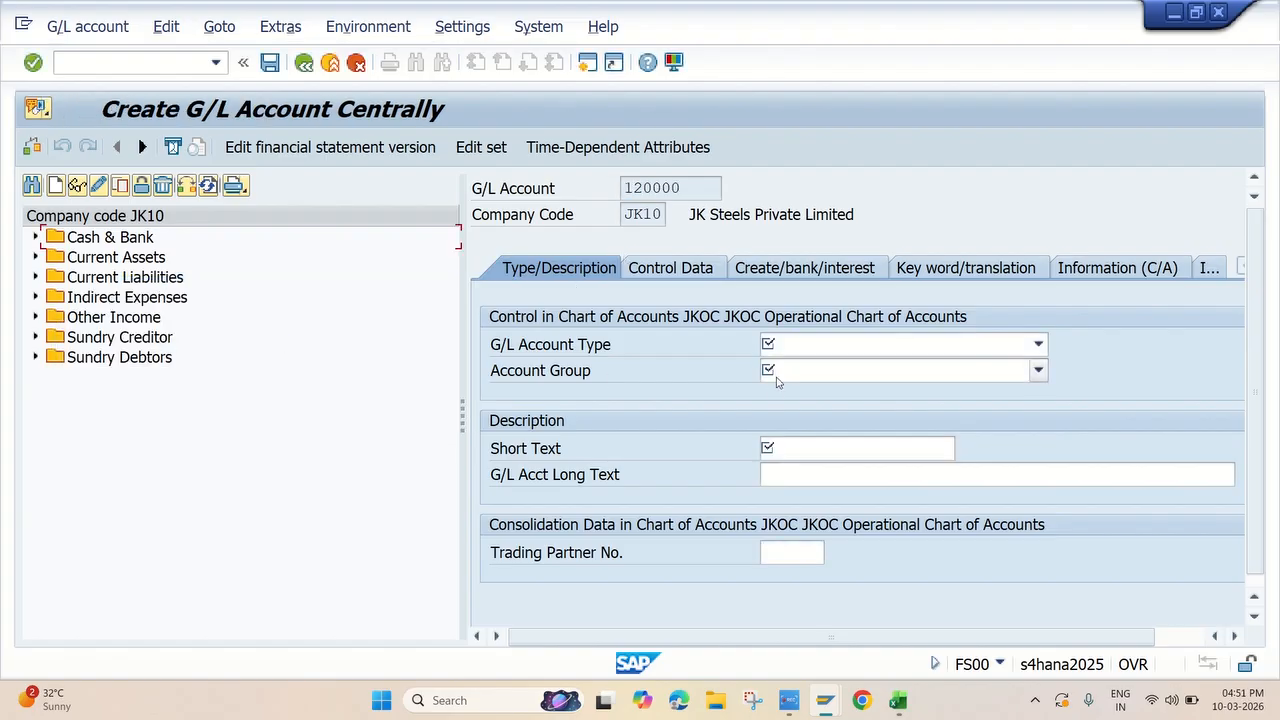
Set the new account's G/L account type to X Balance Sheet Account and its account group to SELS Secured Loans
click(807, 347)
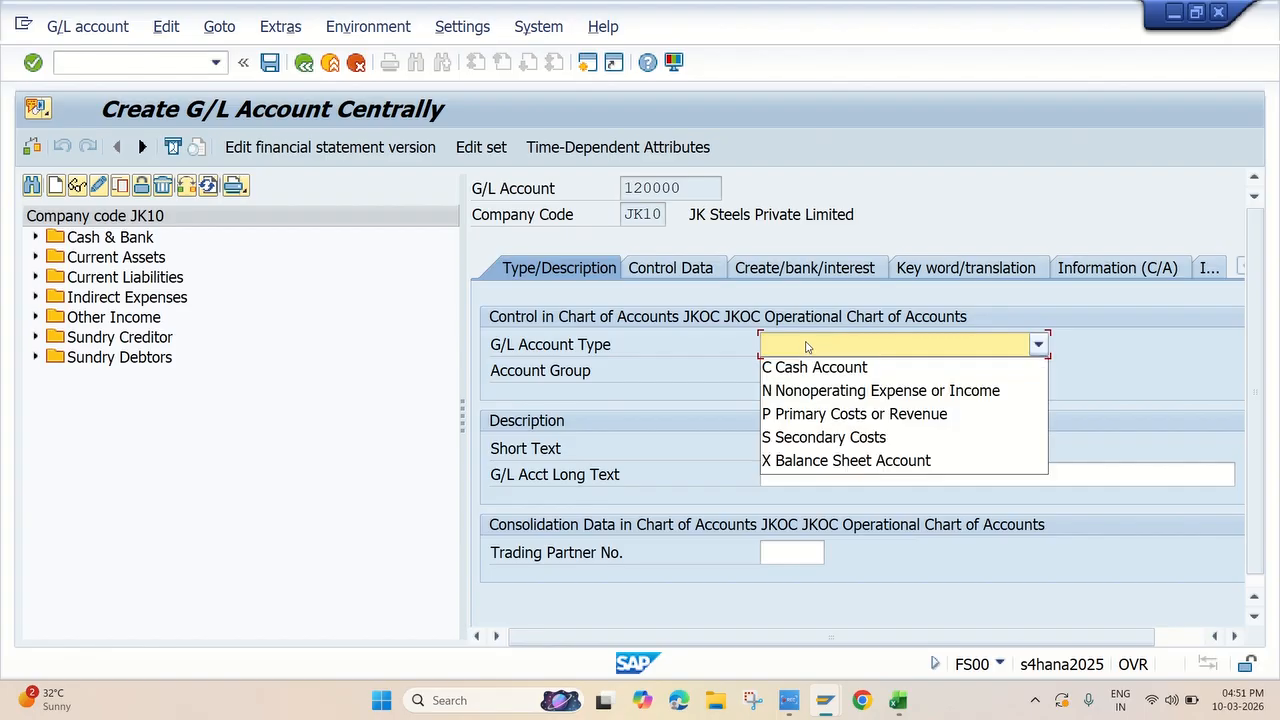
click(840, 460)
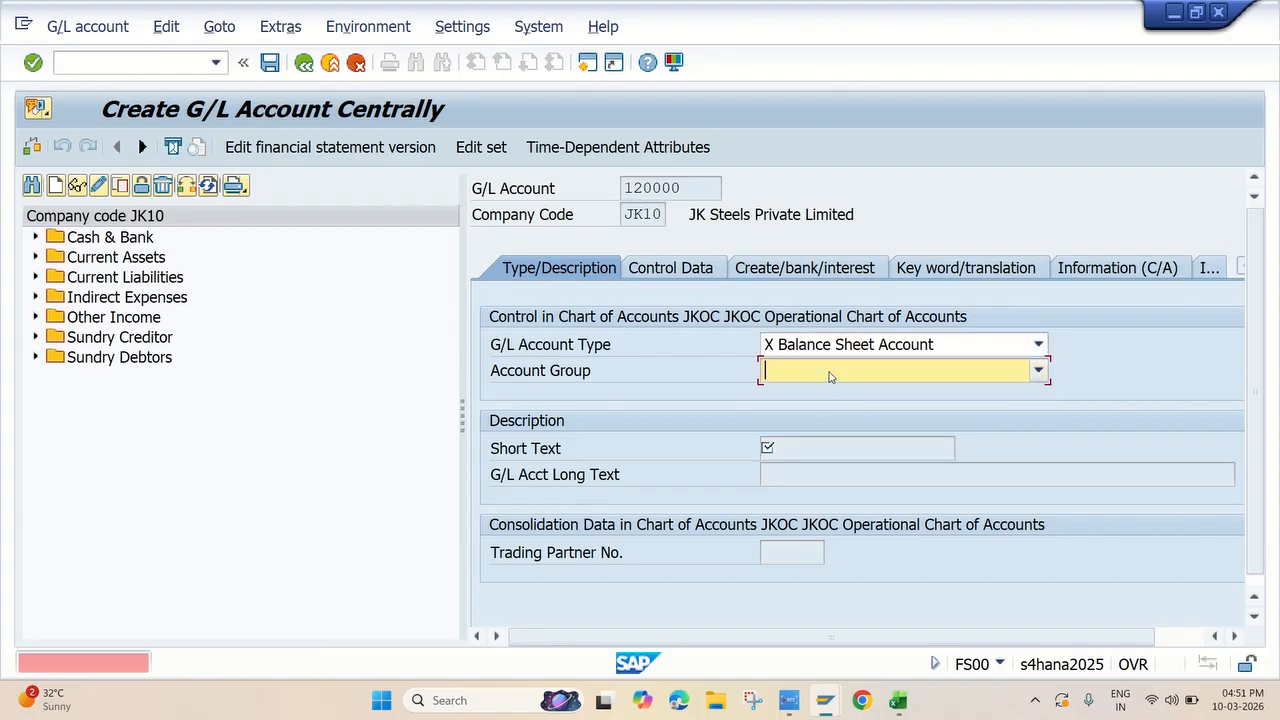
click(829, 372)
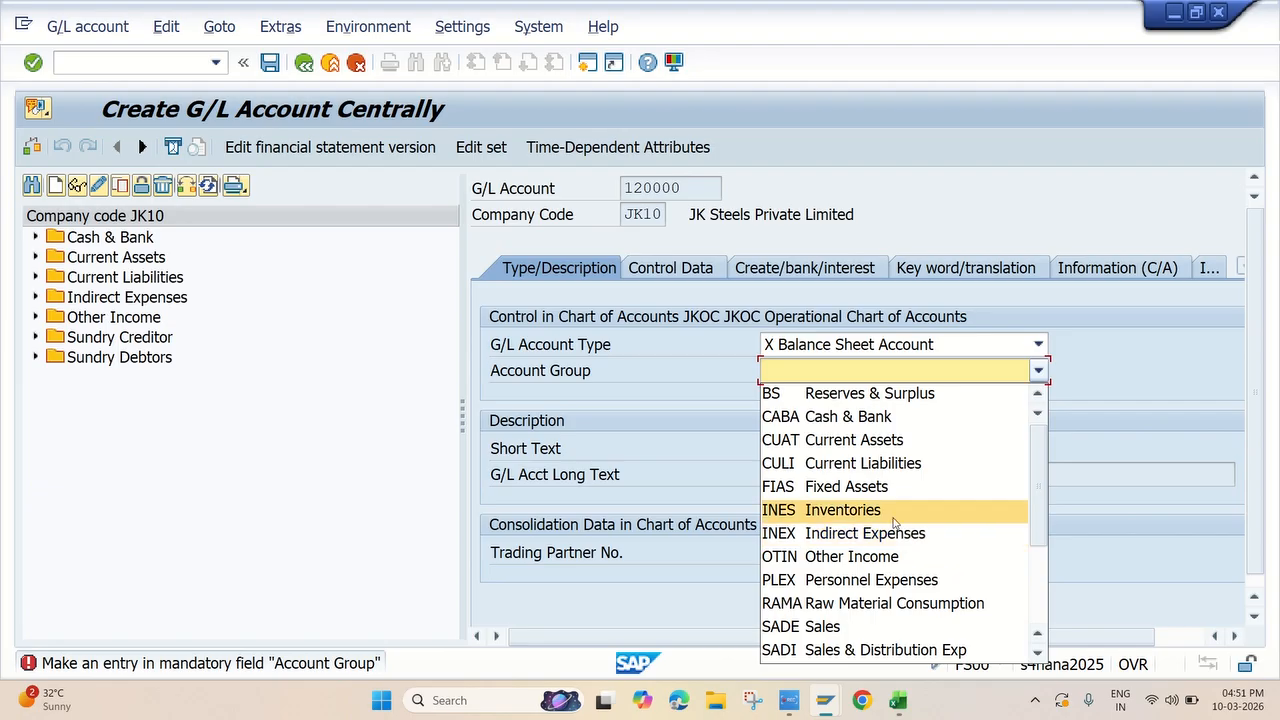
scroll(872, 495, down, 1)
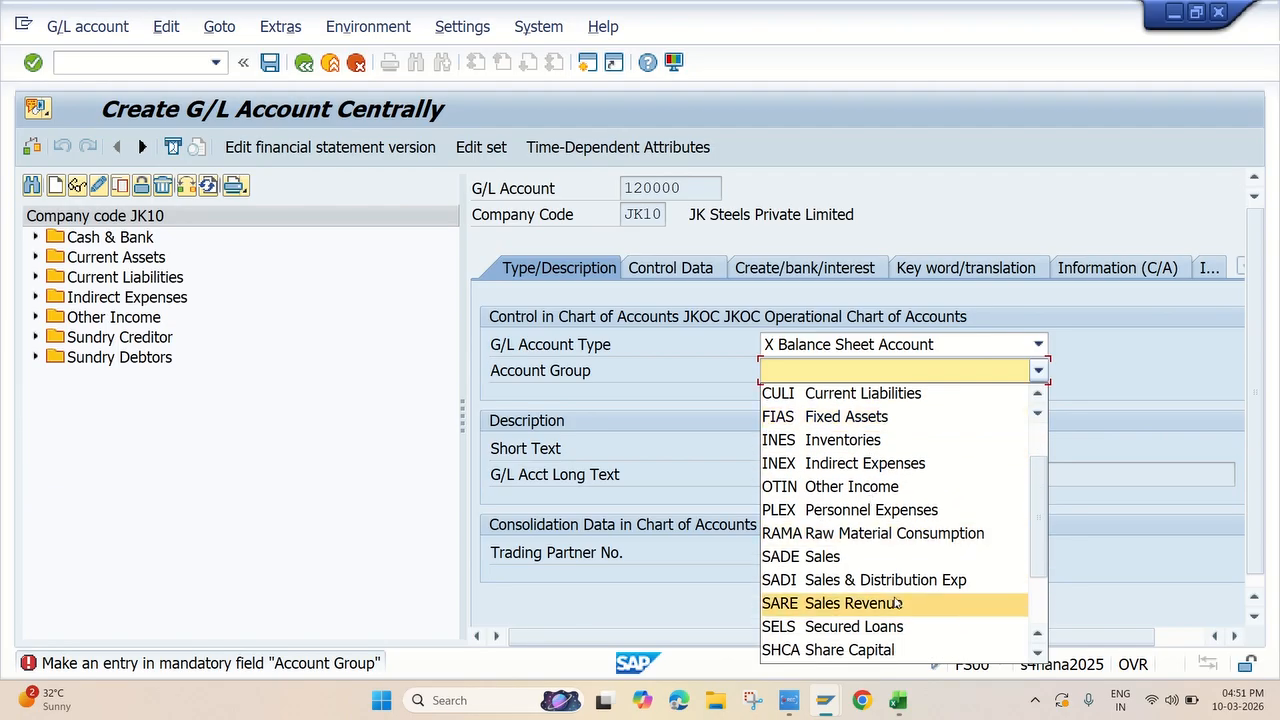
scroll(870, 533, down, 2)
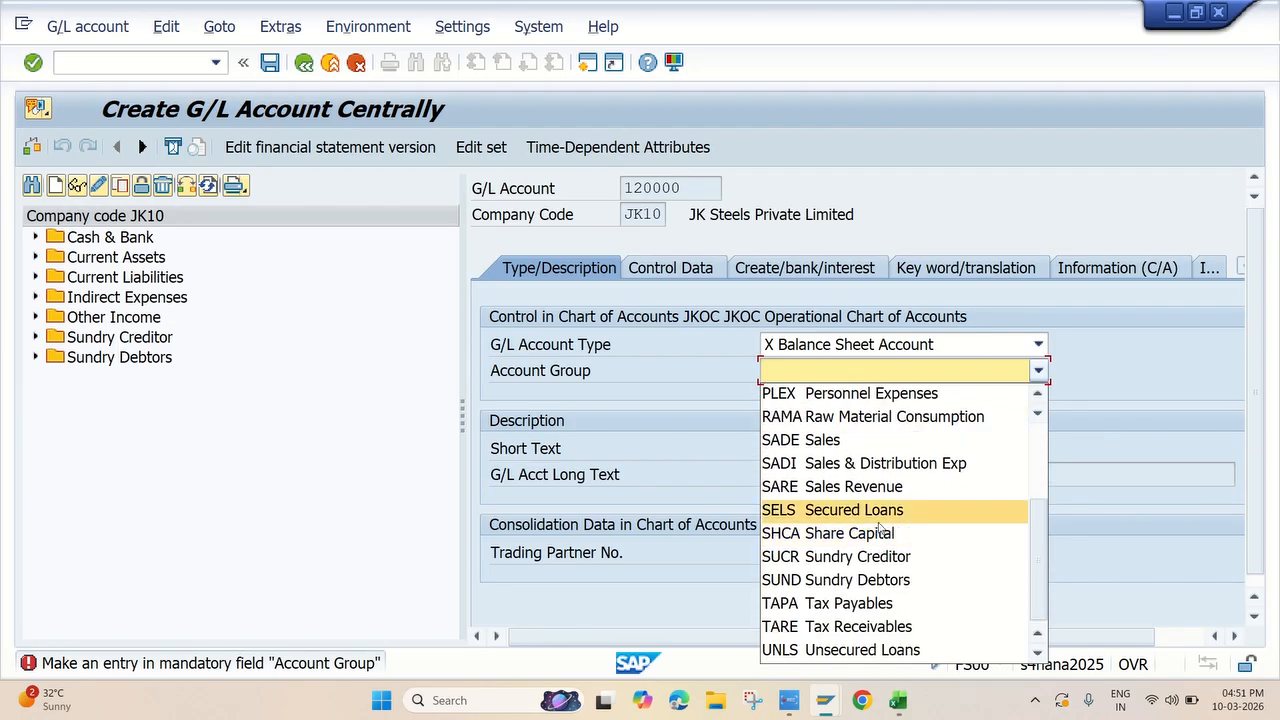
click(860, 512)
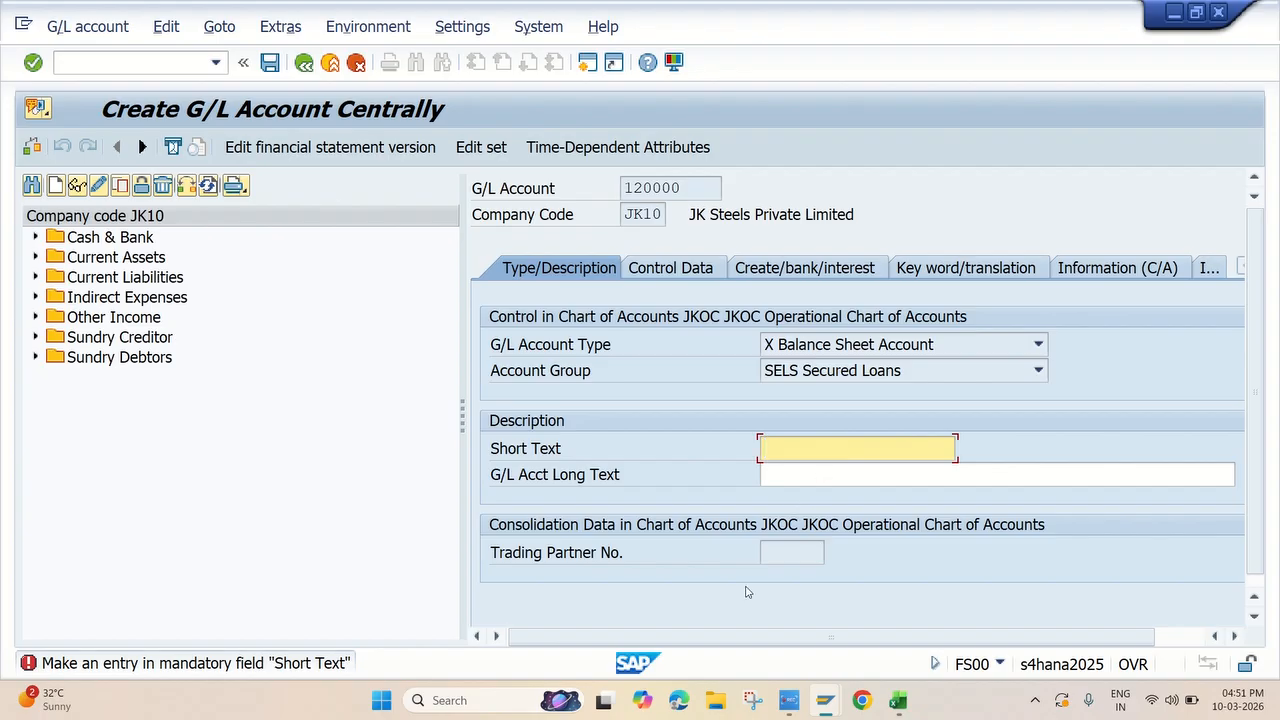
Enter "LOAN A/C" as both the short text and the long text of G/L account 120000
text(LOAN A/C)
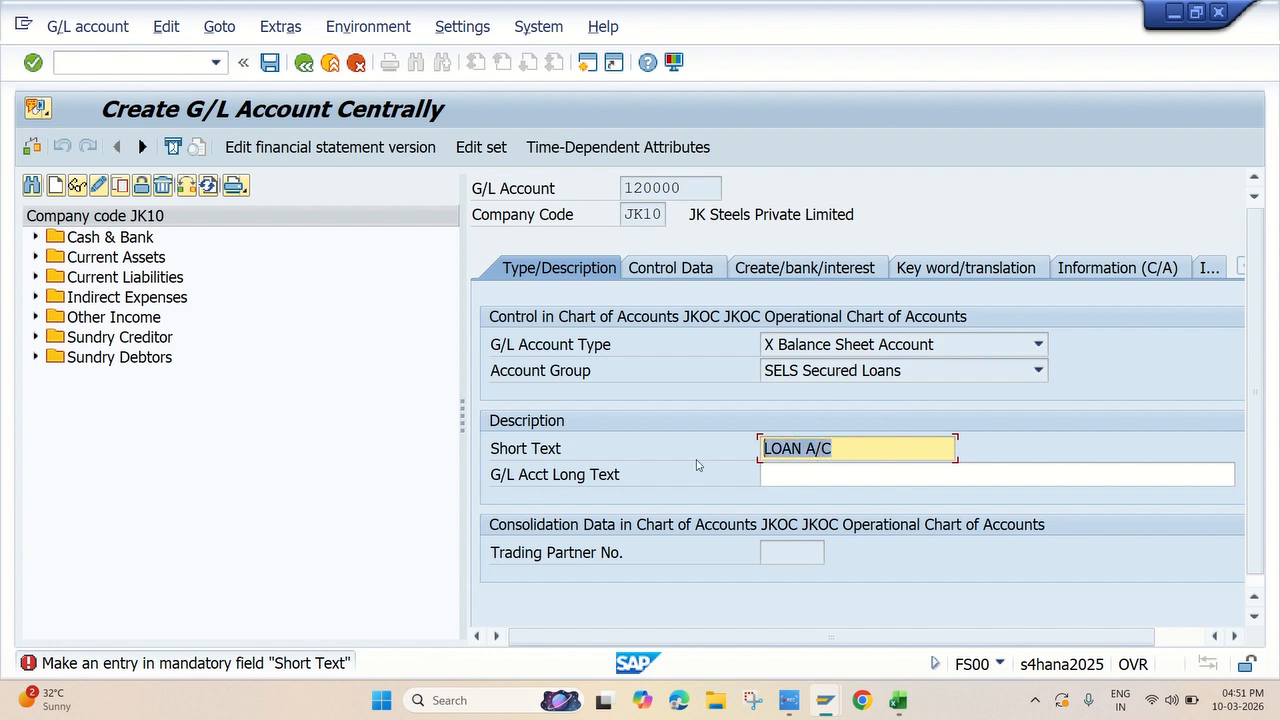
click(794, 476)
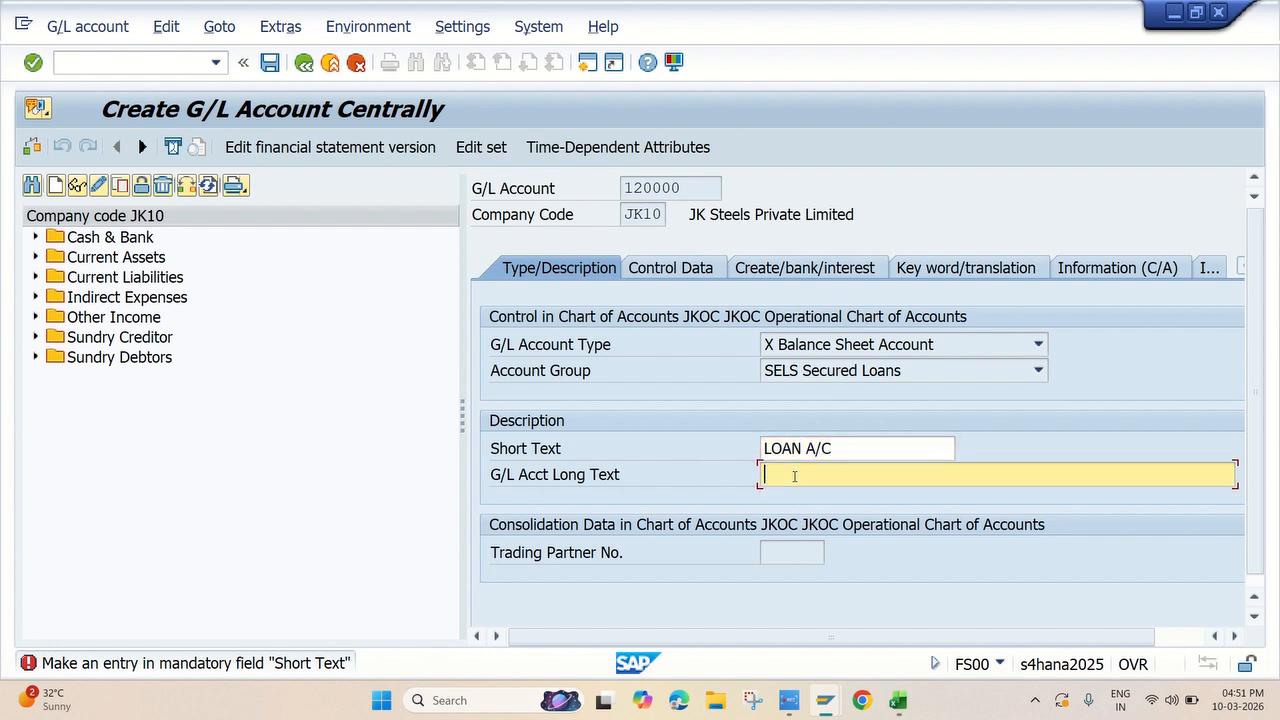
text(LOAN A/C)
Enable Open Item Management in the loan account's control data and choose a sort key from the previously used values
click(675, 270)
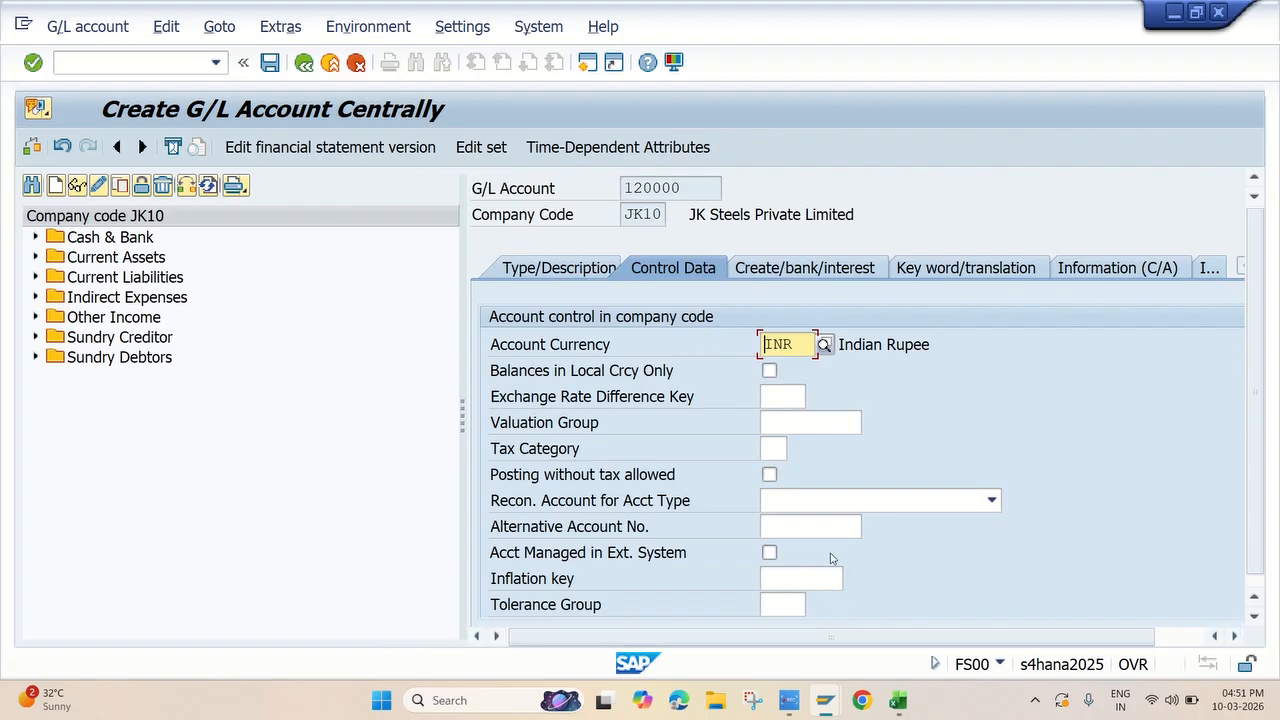
scroll(775, 350, down, 5)
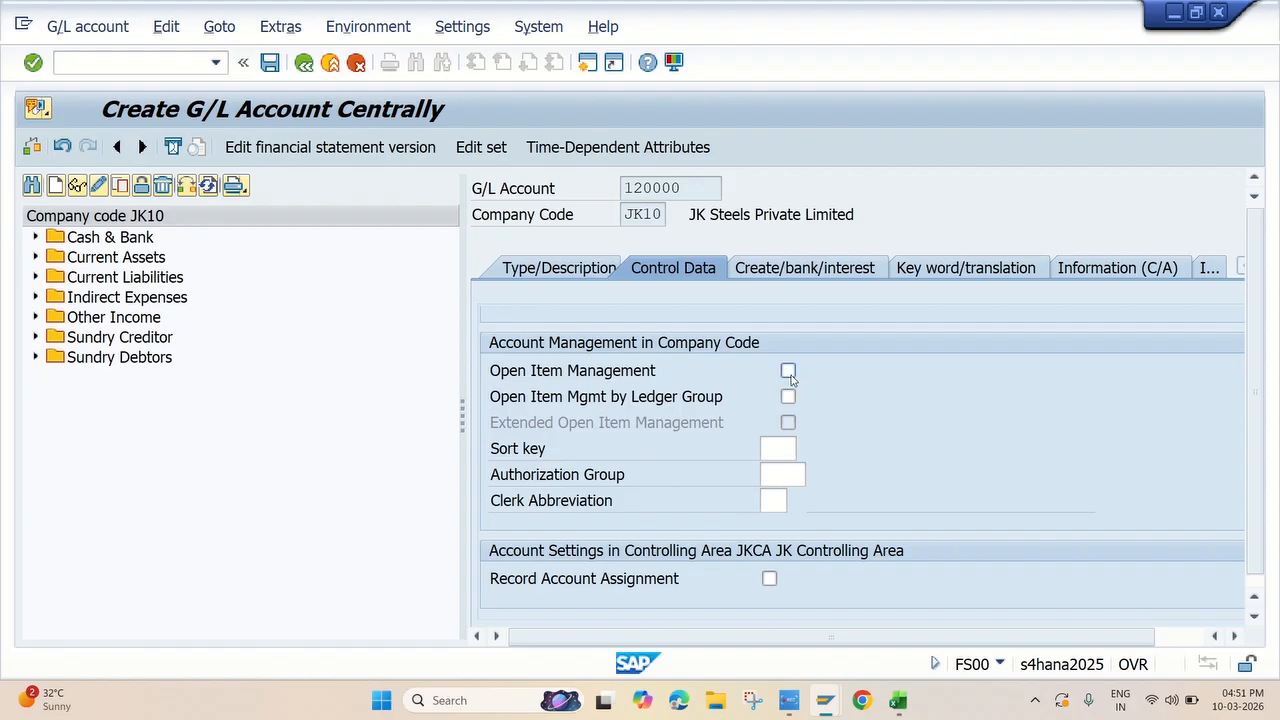
click(789, 372)
click(788, 451)
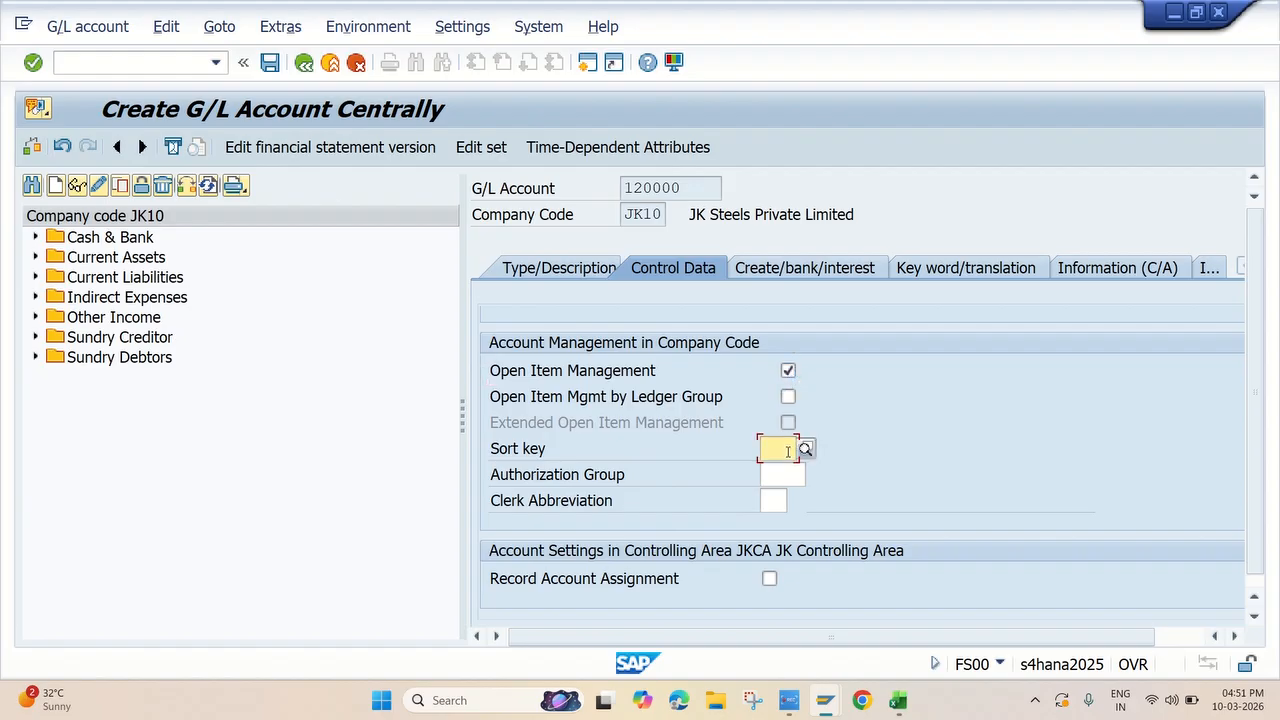
key(space)
click(806, 475)
scroll(950, 396, up, 5)
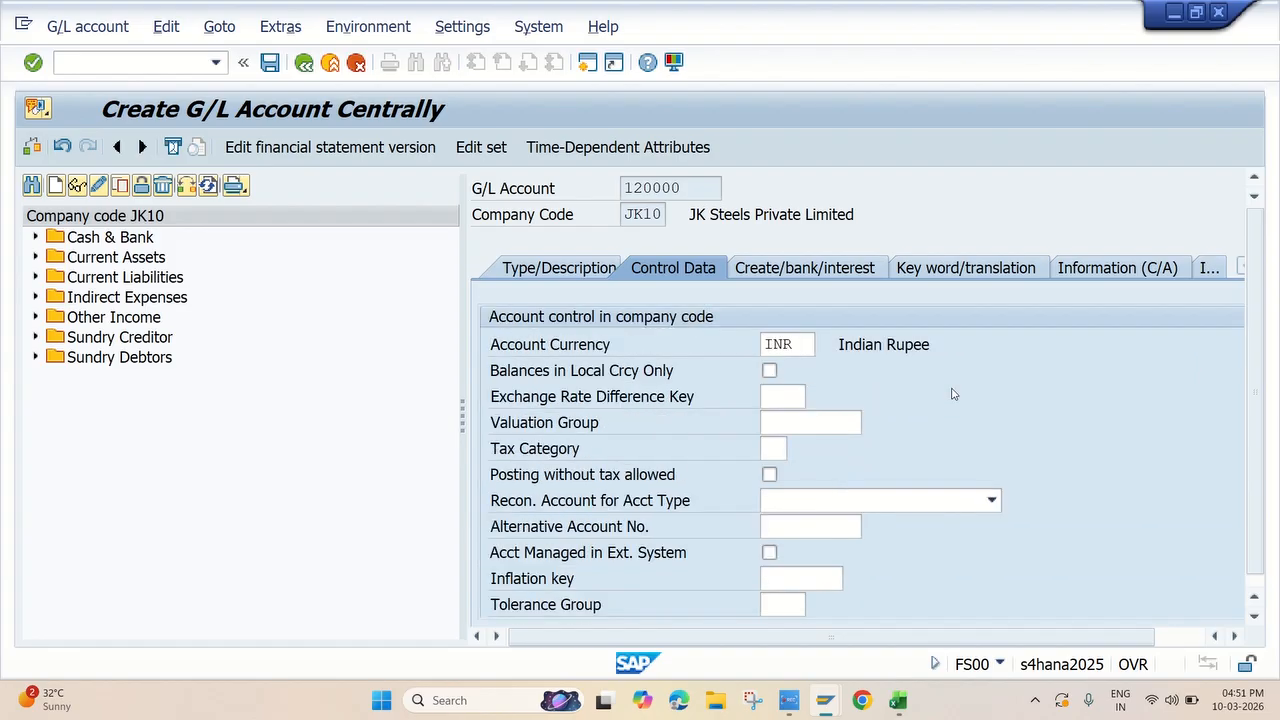
Assign field status group G001 to the loan account and save it
click(828, 270)
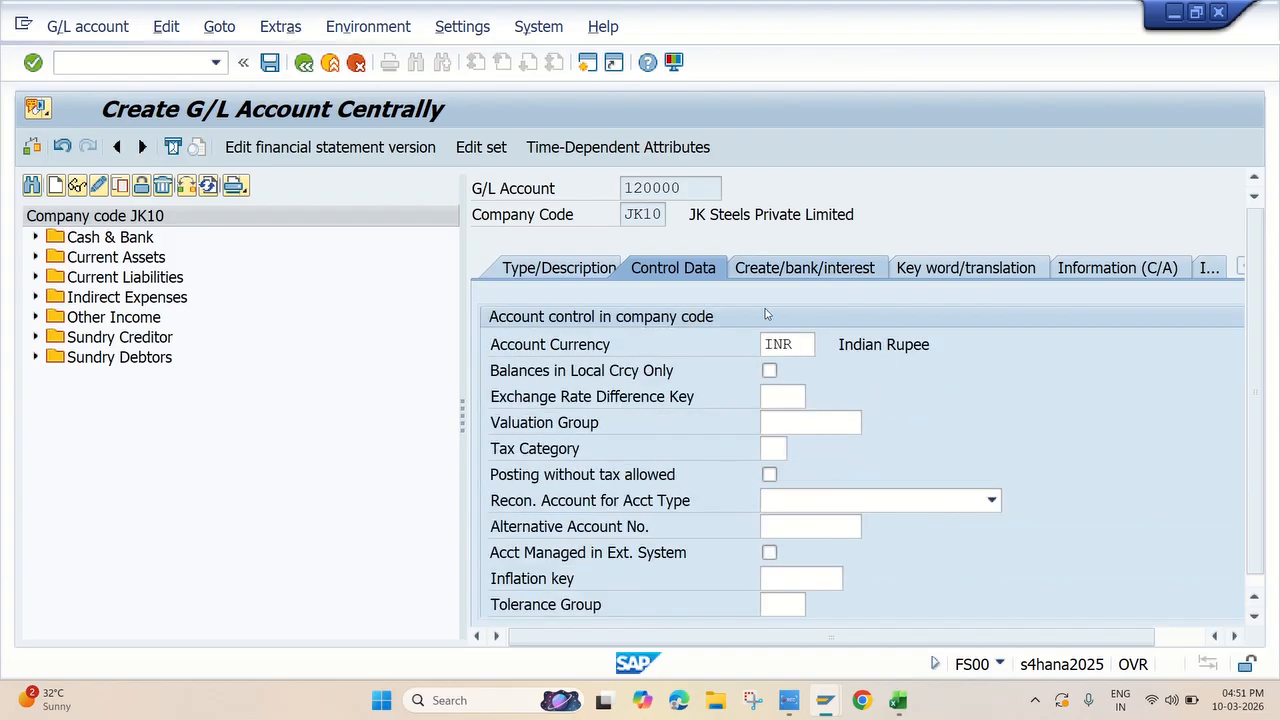
click(776, 340)
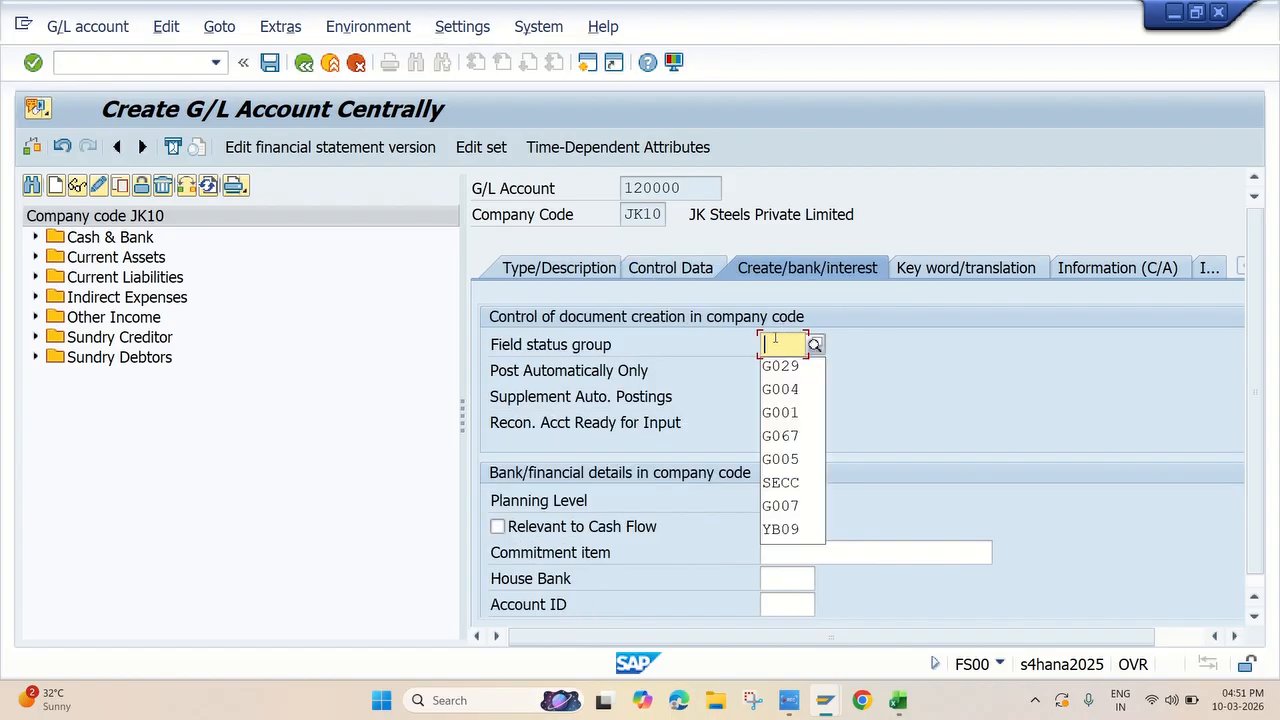
click(792, 411)
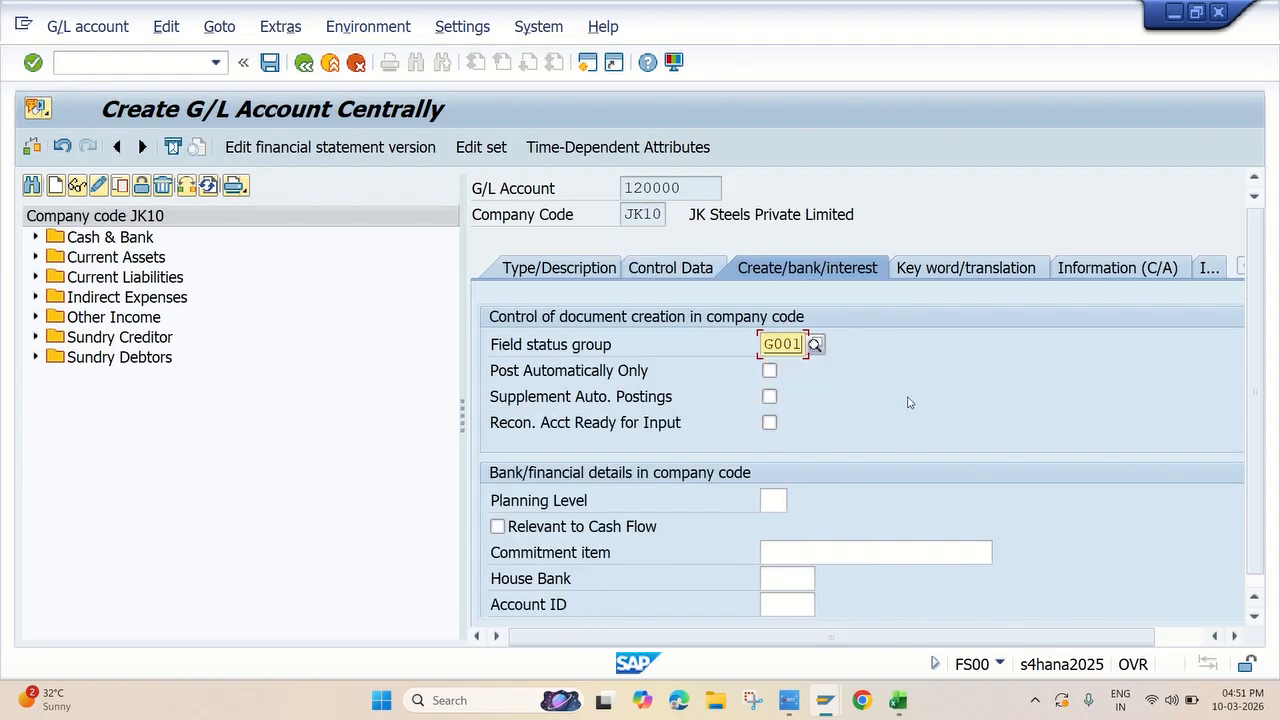
key(Return)
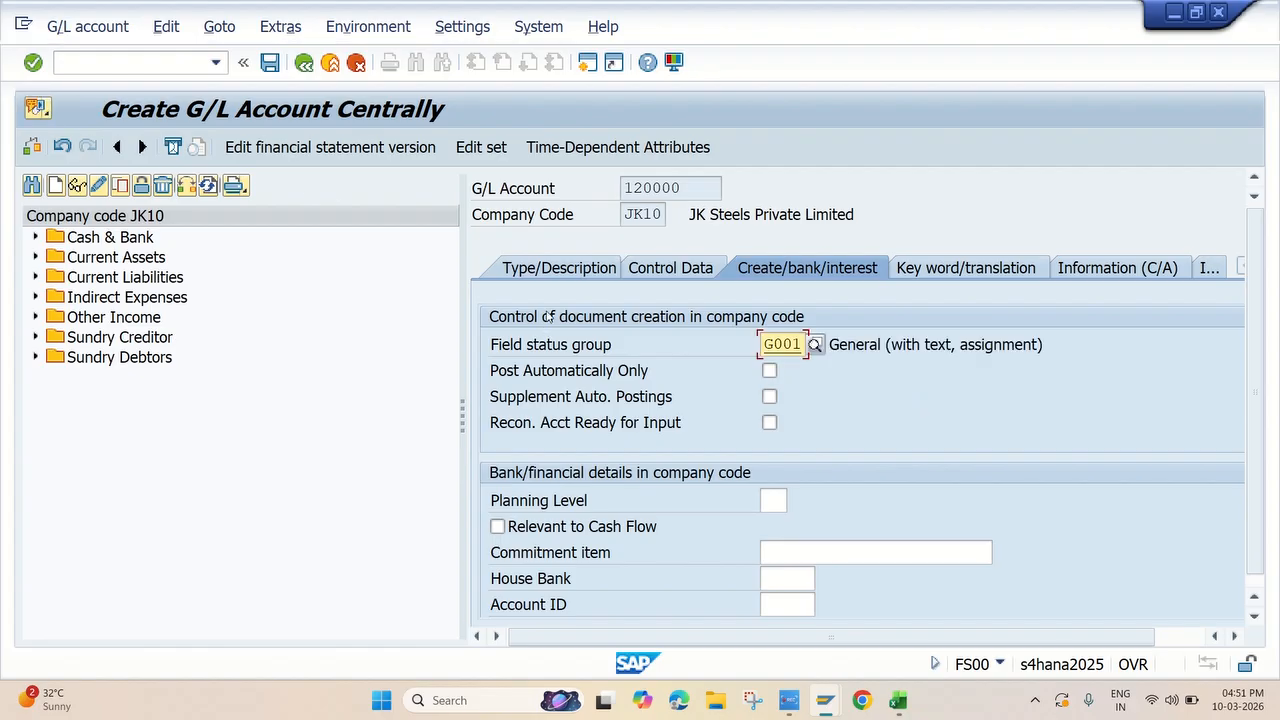
click(272, 64)
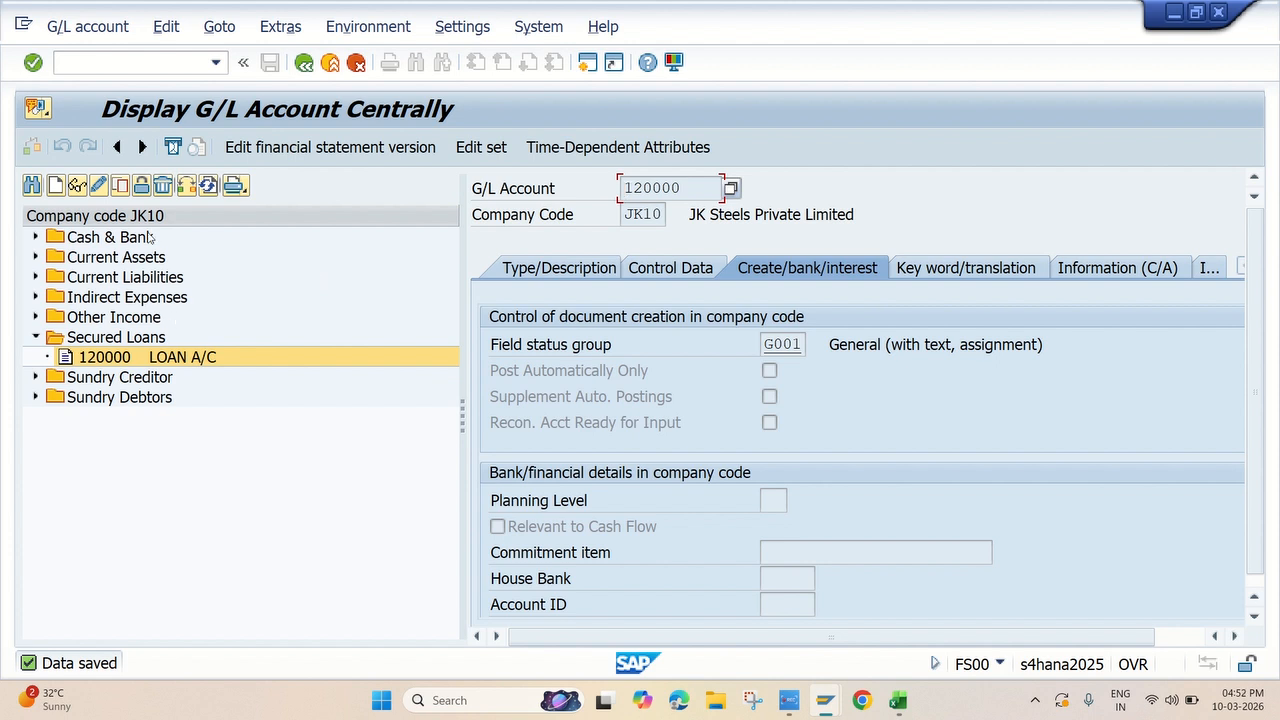
Start creating G/L account 320001 in company code JK10
click(55, 185)
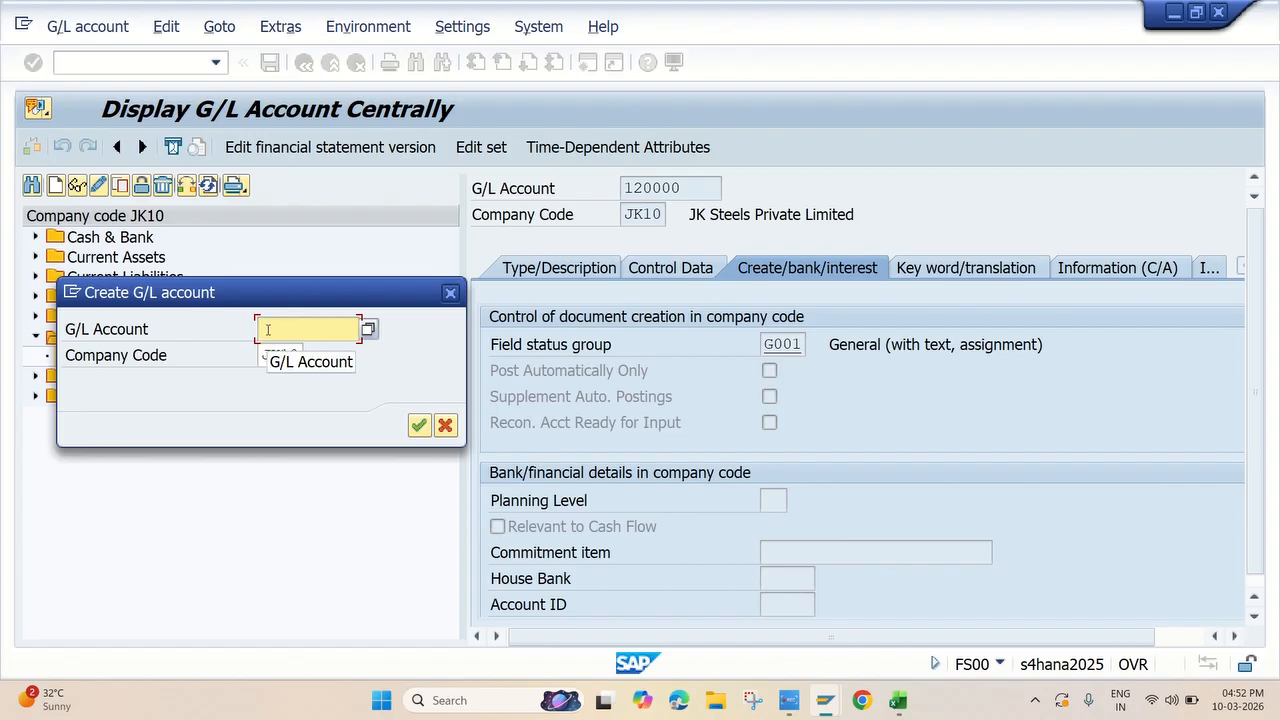
text(32)
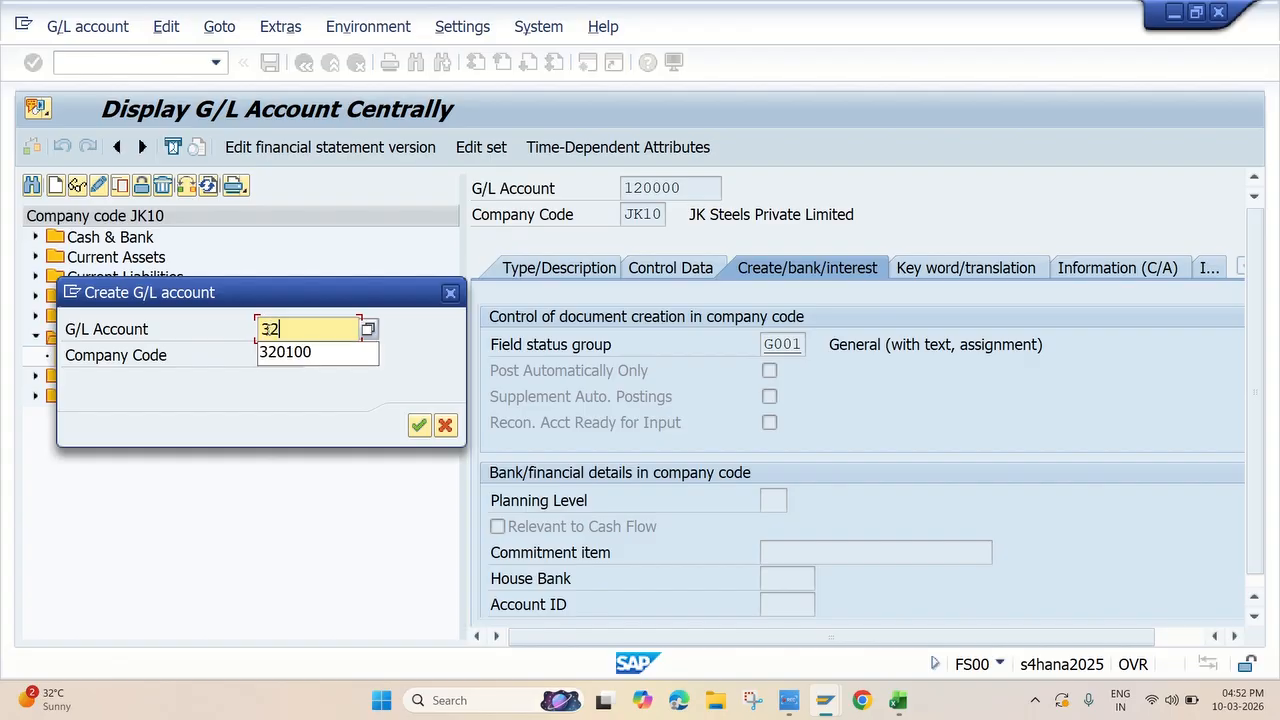
text(000)
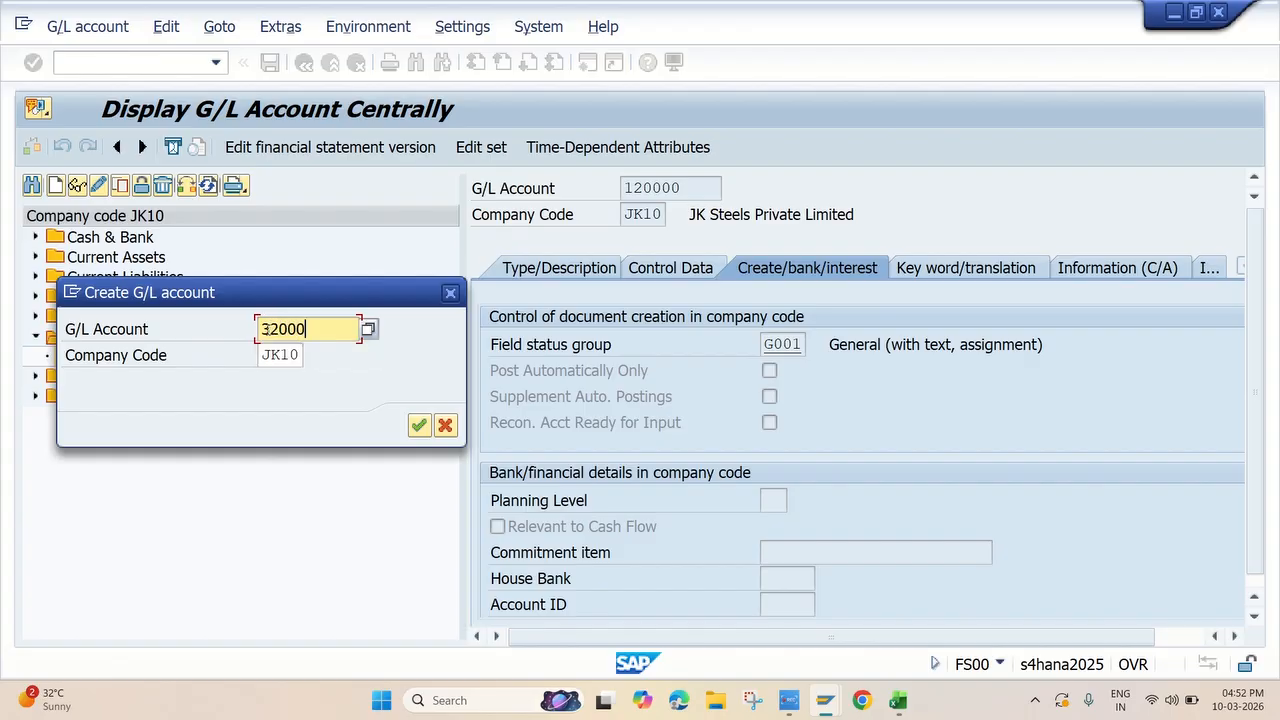
text(1)
click(419, 425)
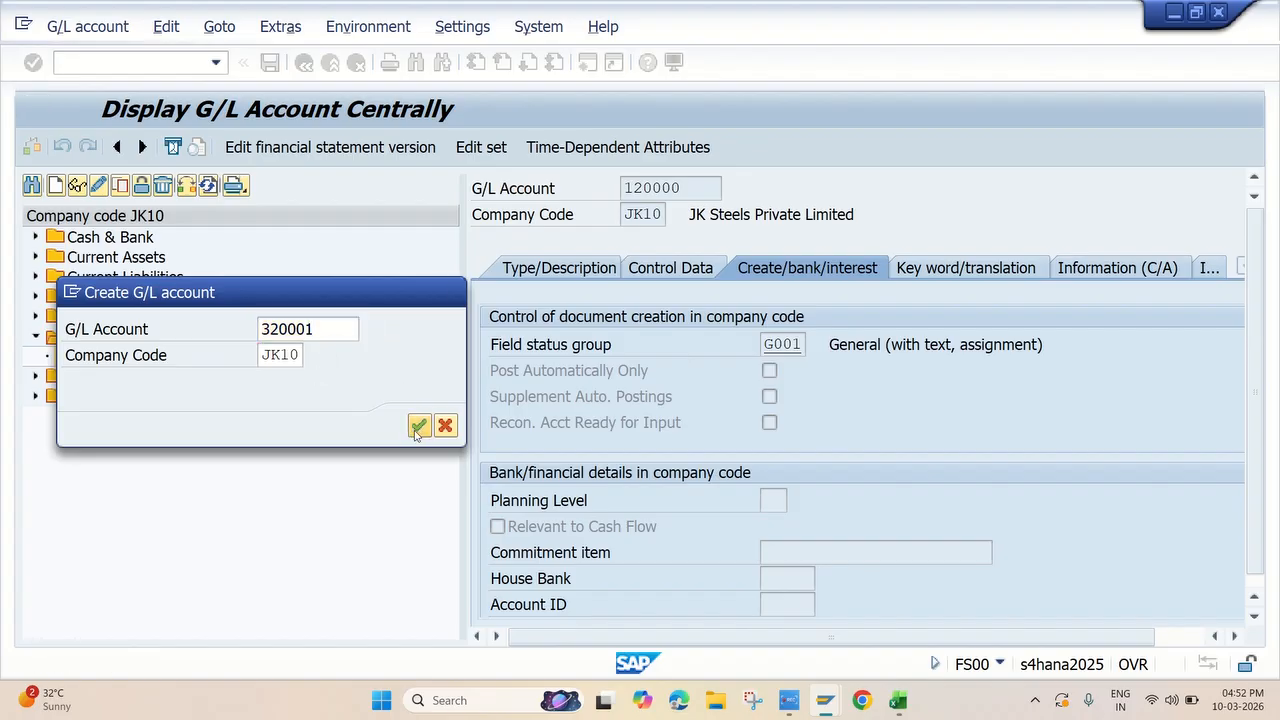
Set account 320001's type to N Nonoperating Expense or Income and its account group to OTIN Other Income
click(531, 267)
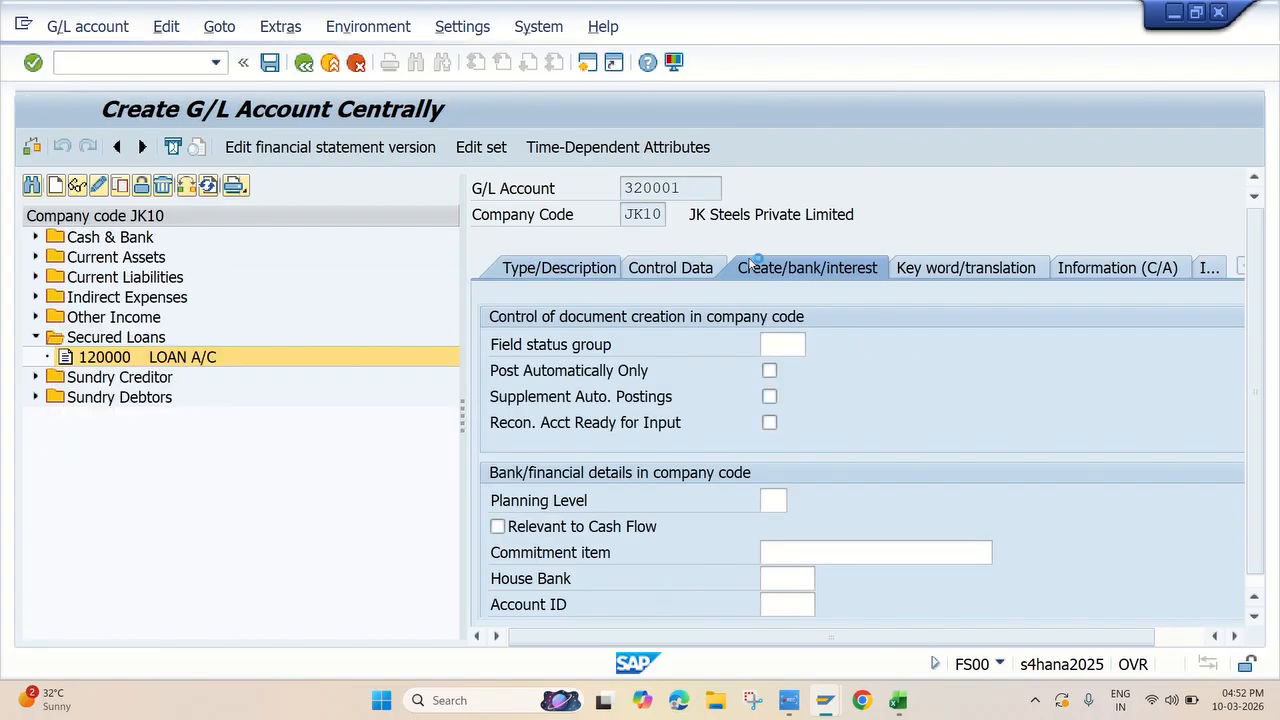
click(828, 346)
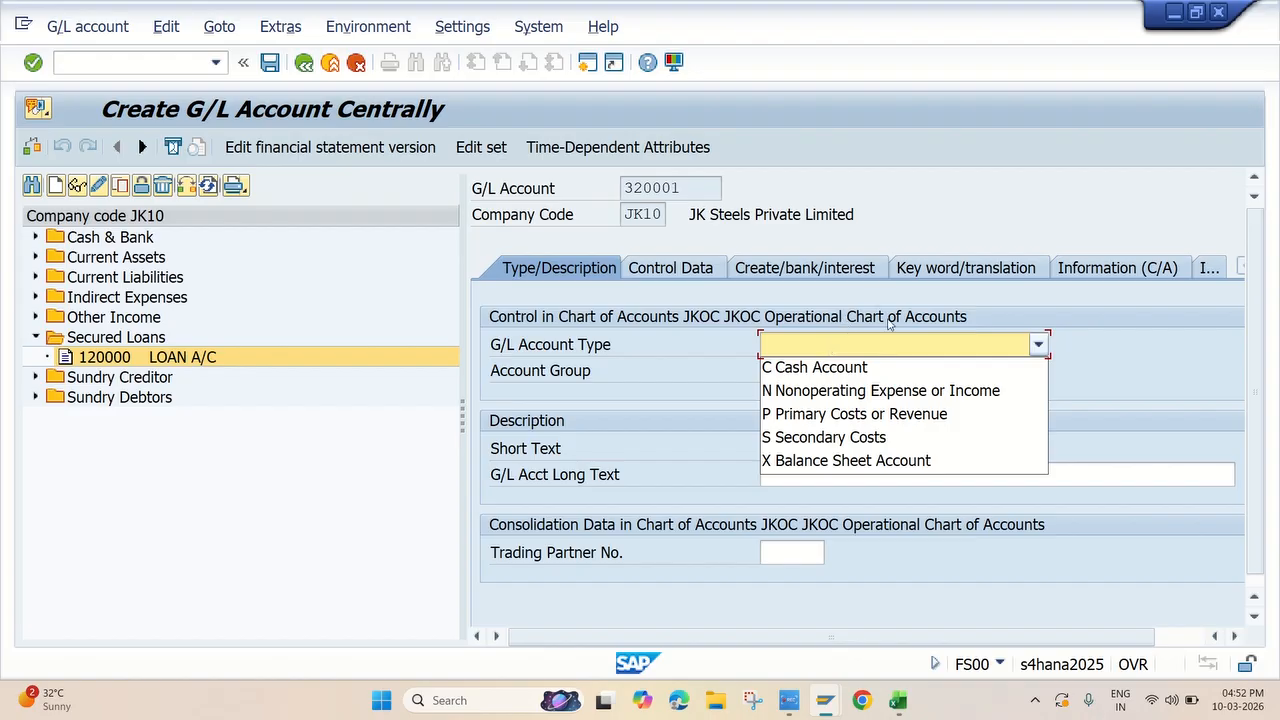
click(862, 398)
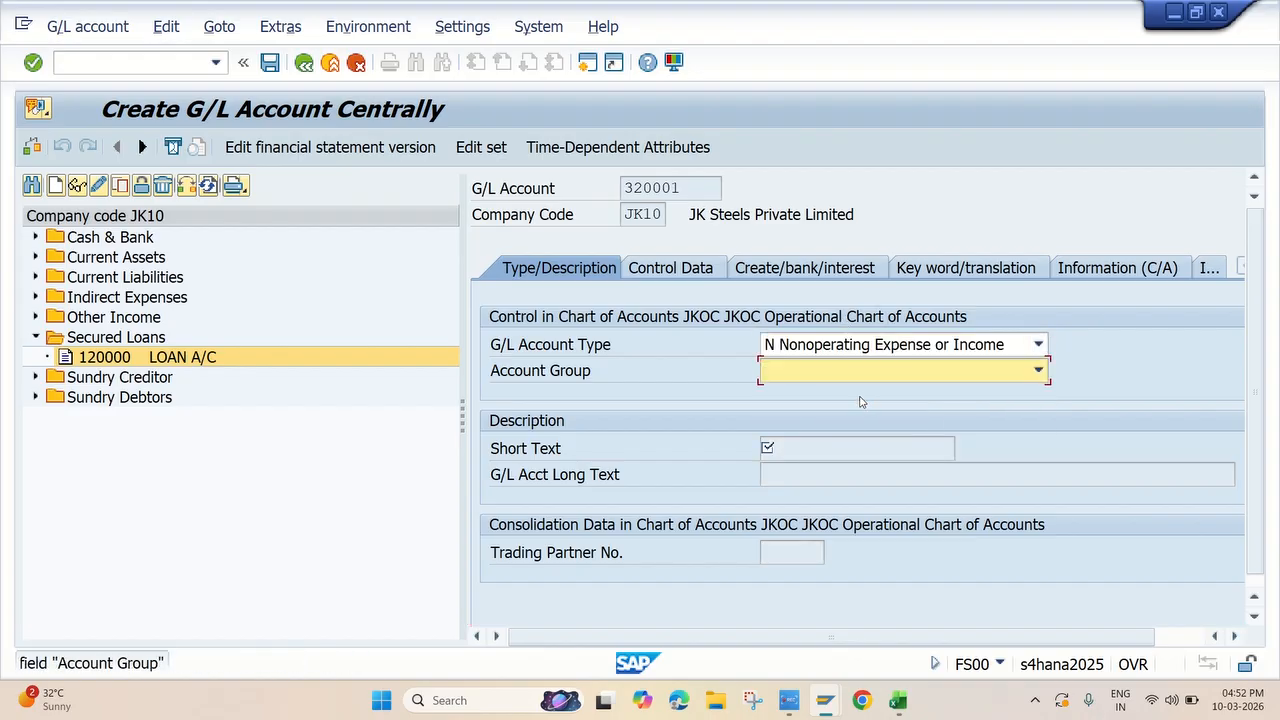
click(850, 372)
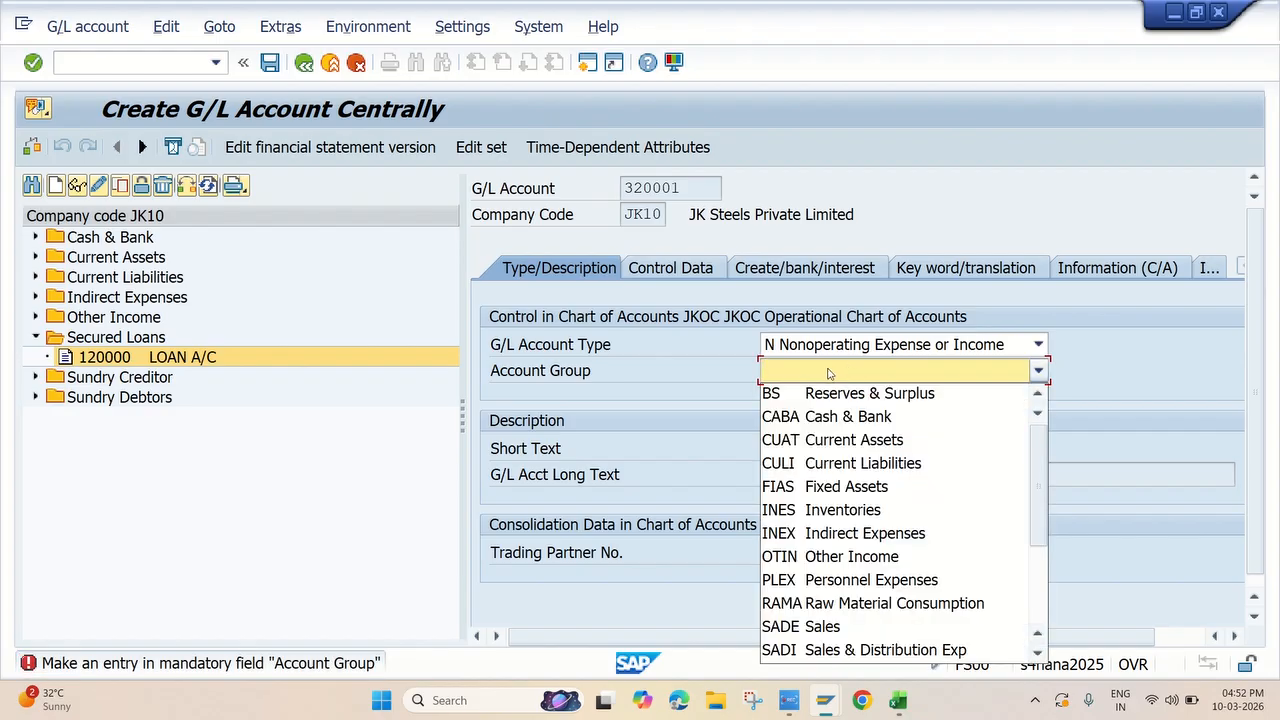
click(845, 556)
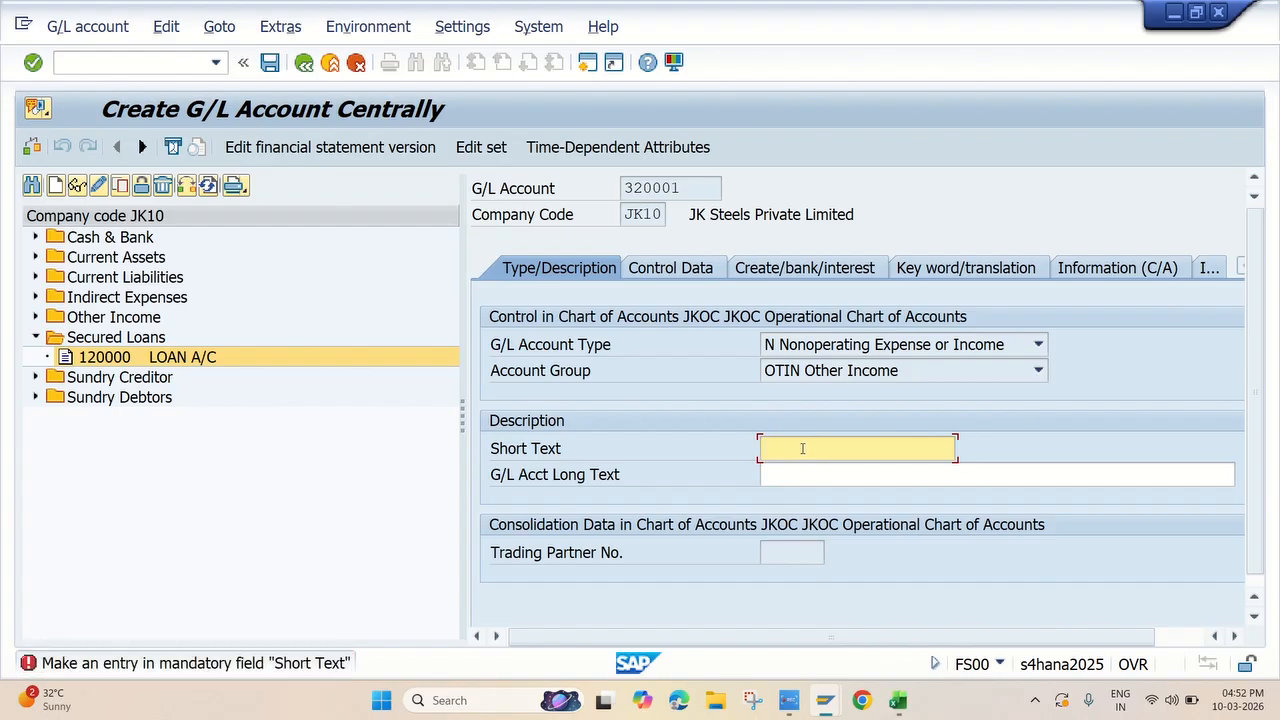
Enter "Realized Gain A/c" as both the short text and the long text of account 320001
text(Realized Gain A/c)
click(819, 476)
text(Realized Gain A/c)
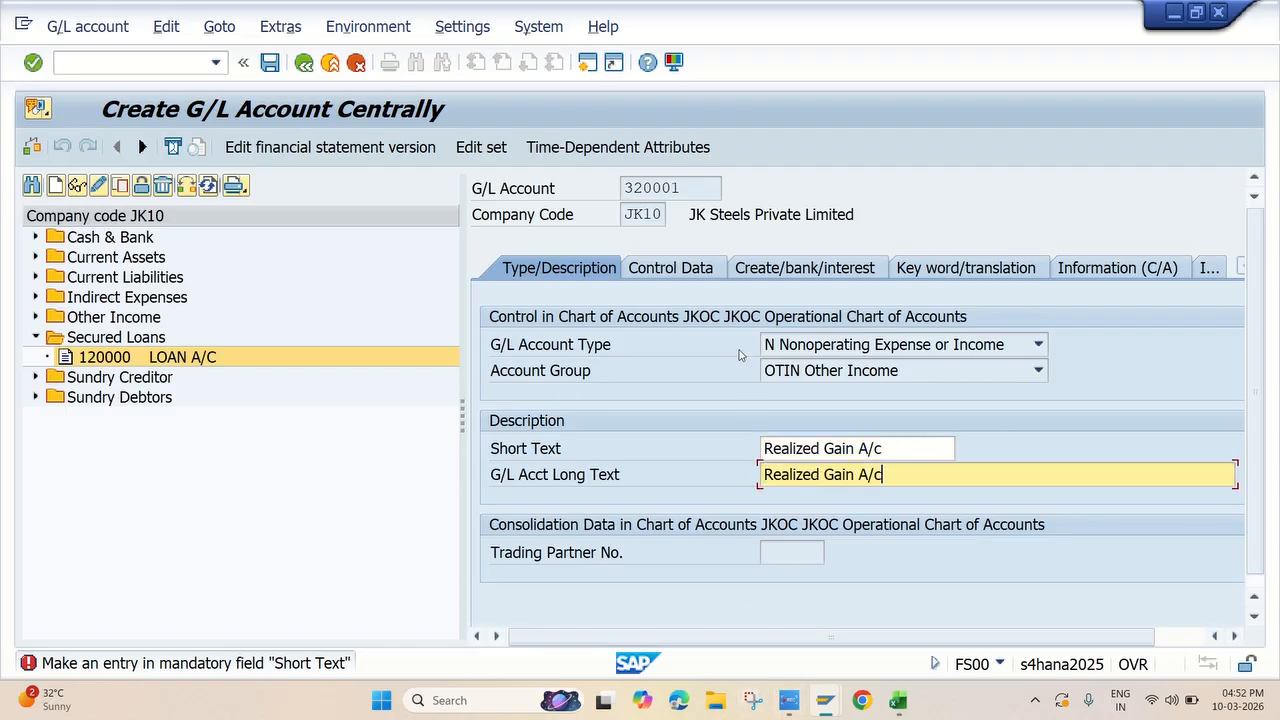
Choose a sort key for the realized gain account in its control data from the previously used values
click(675, 270)
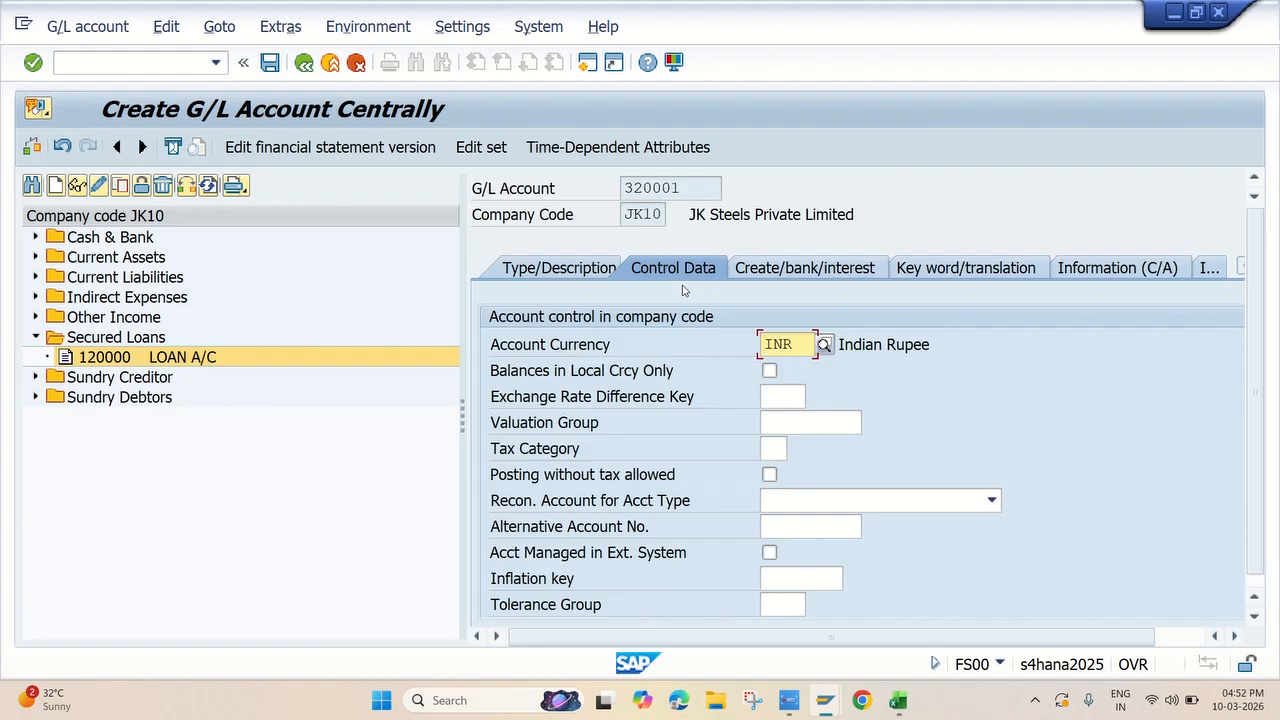
scroll(817, 439, down, 5)
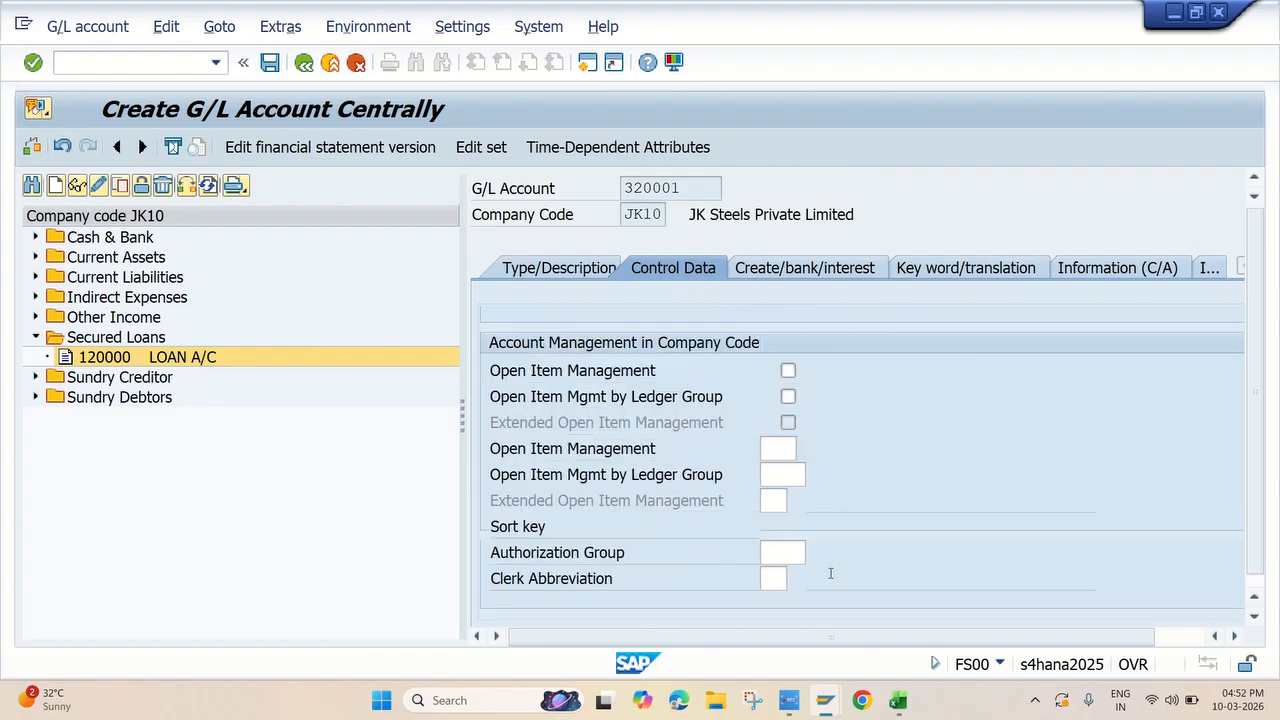
click(776, 449)
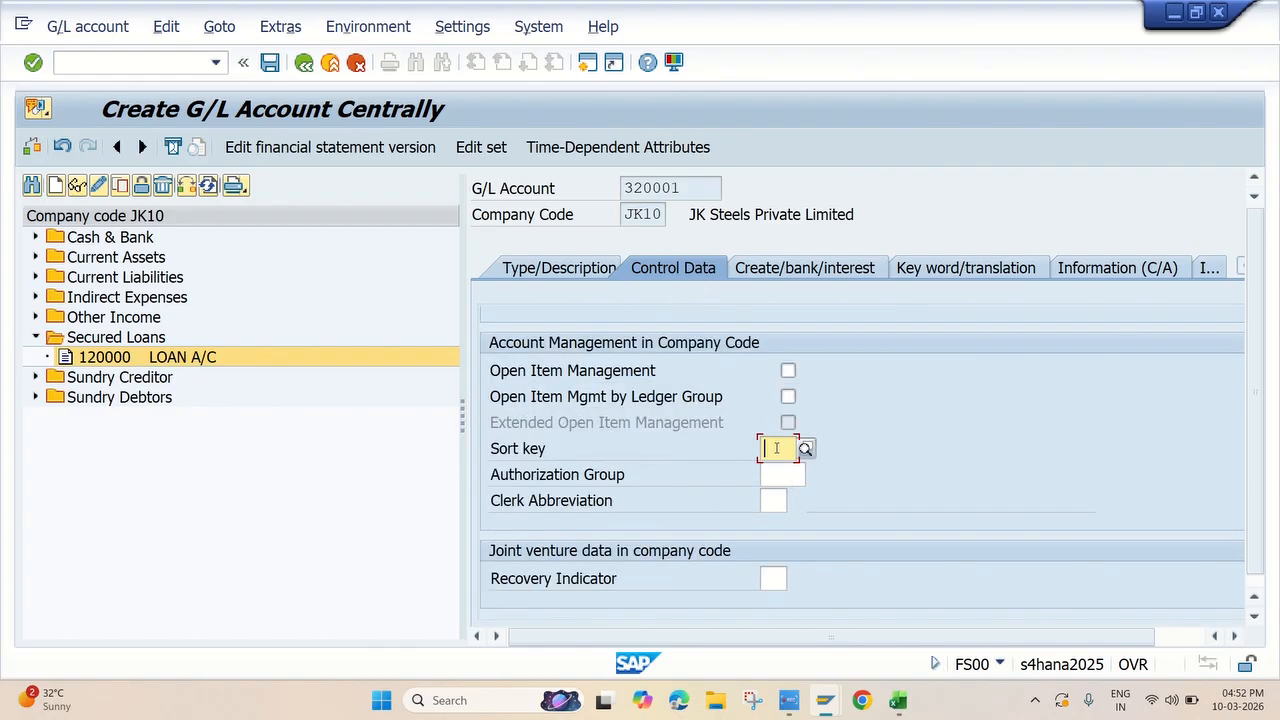
click(776, 449)
click(776, 470)
scroll(870, 362, up, 5)
Assign field status group G001 to the realized gain account, enable Post Automatically Only, and save the account
click(806, 268)
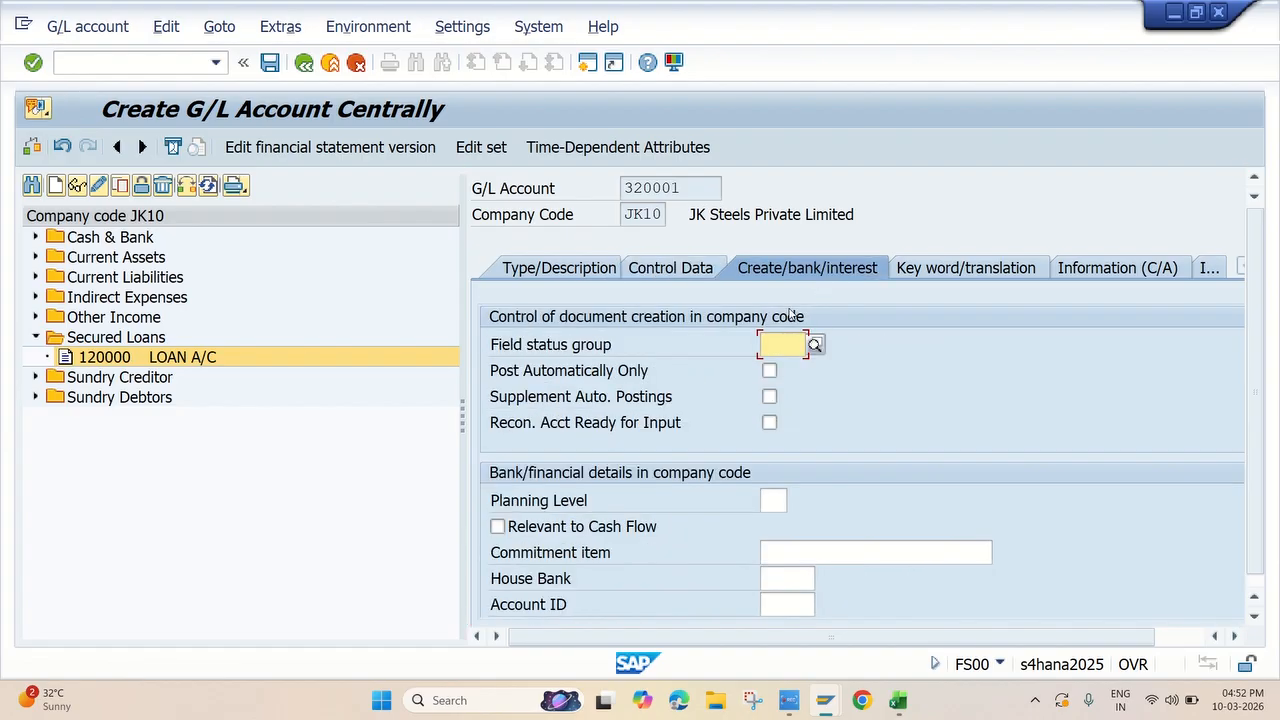
click(785, 349)
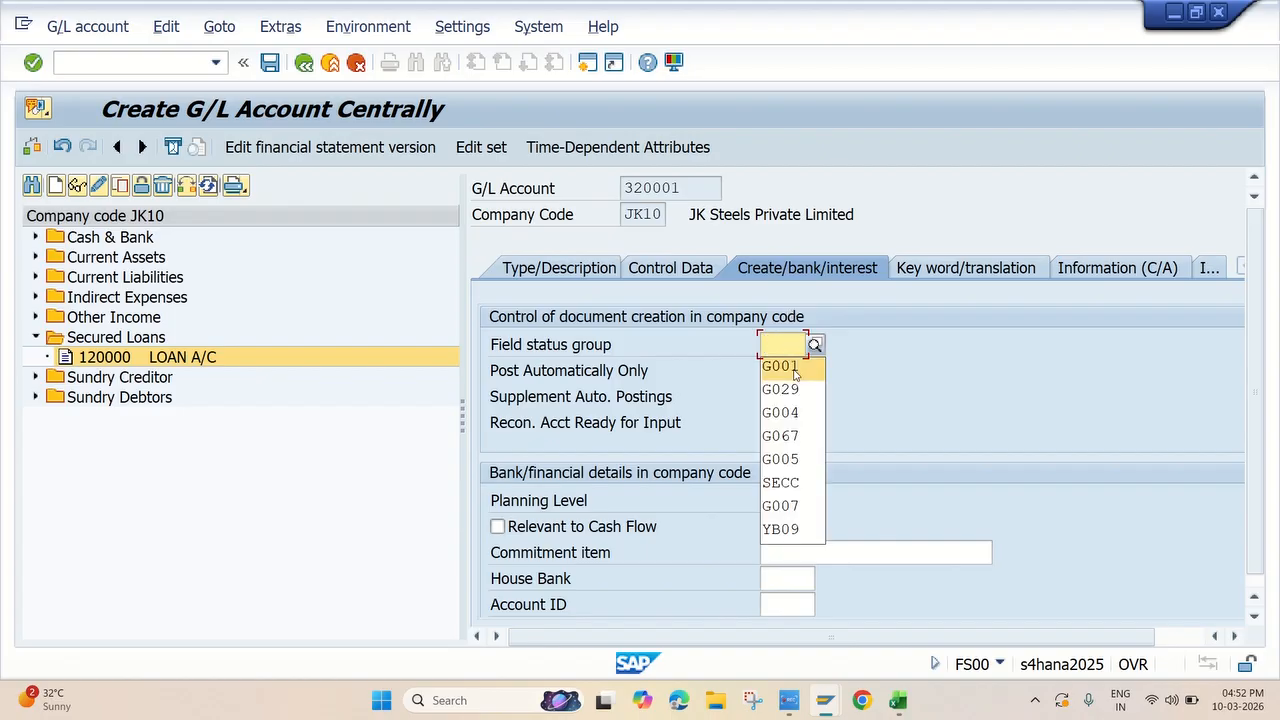
click(788, 367)
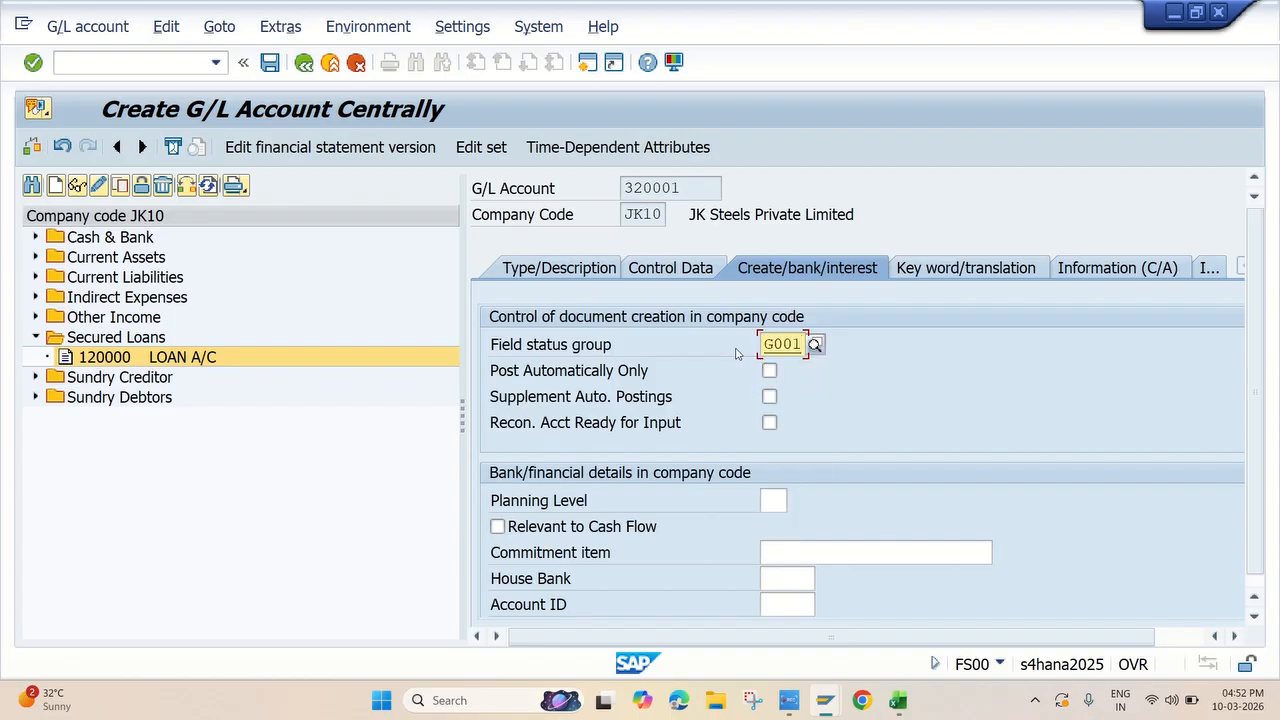
click(770, 372)
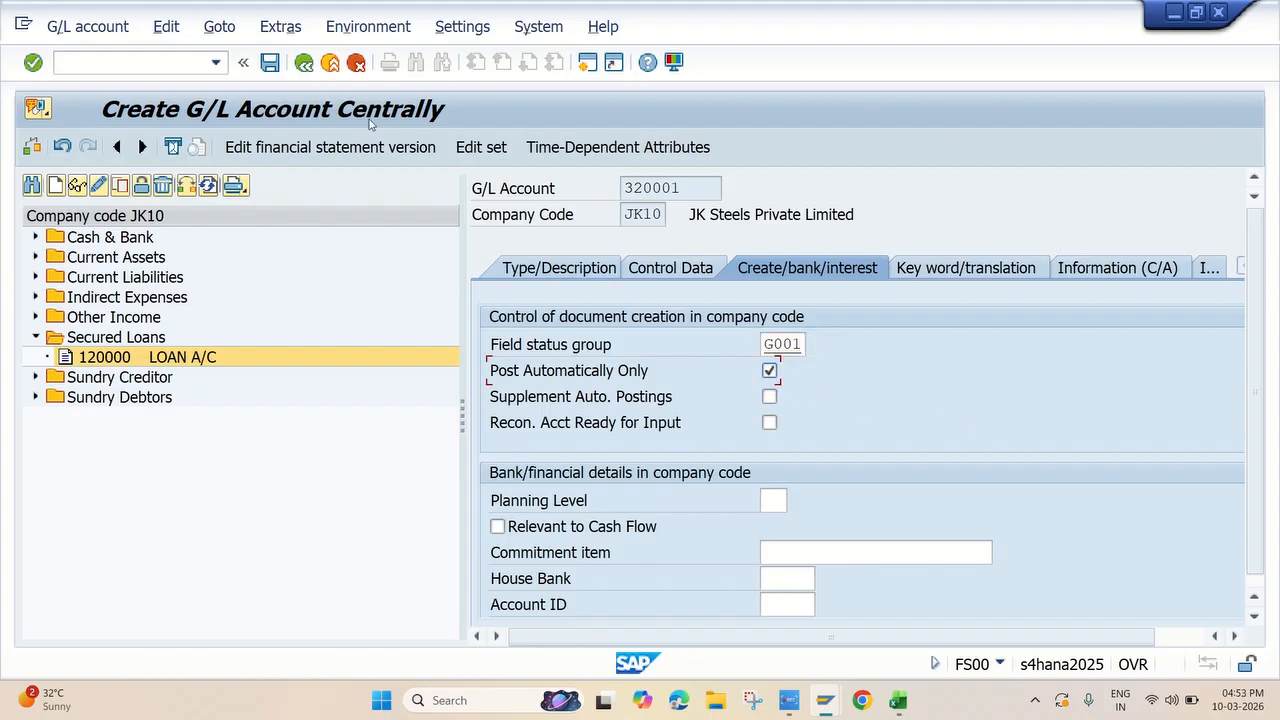
click(270, 62)
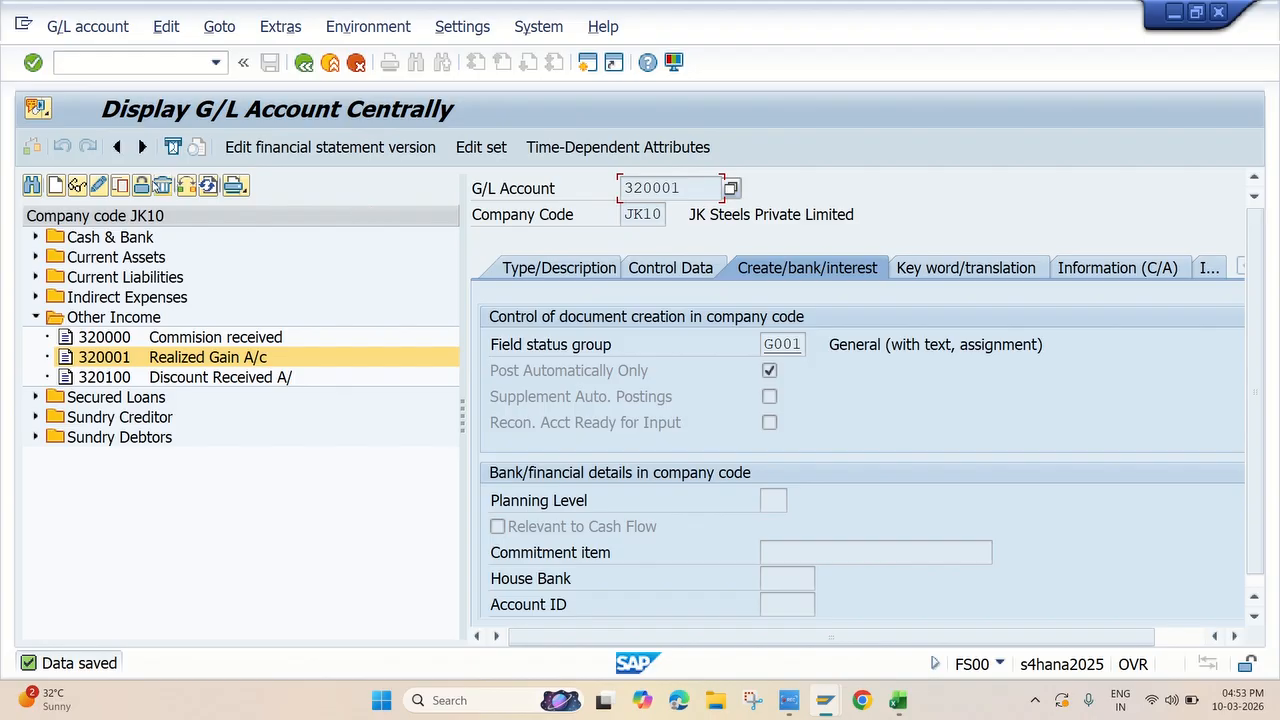
Start creating G/L account 440002 in company code JK10
click(55, 185)
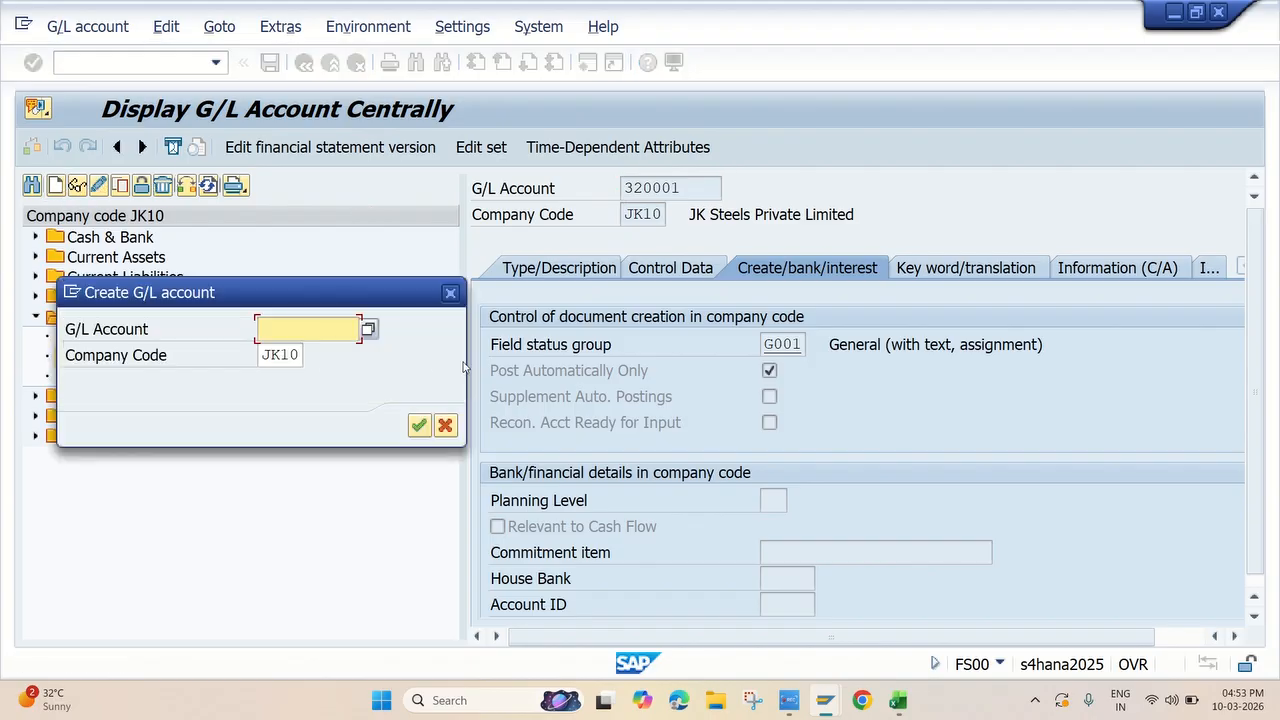
text(440002)
click(420, 427)
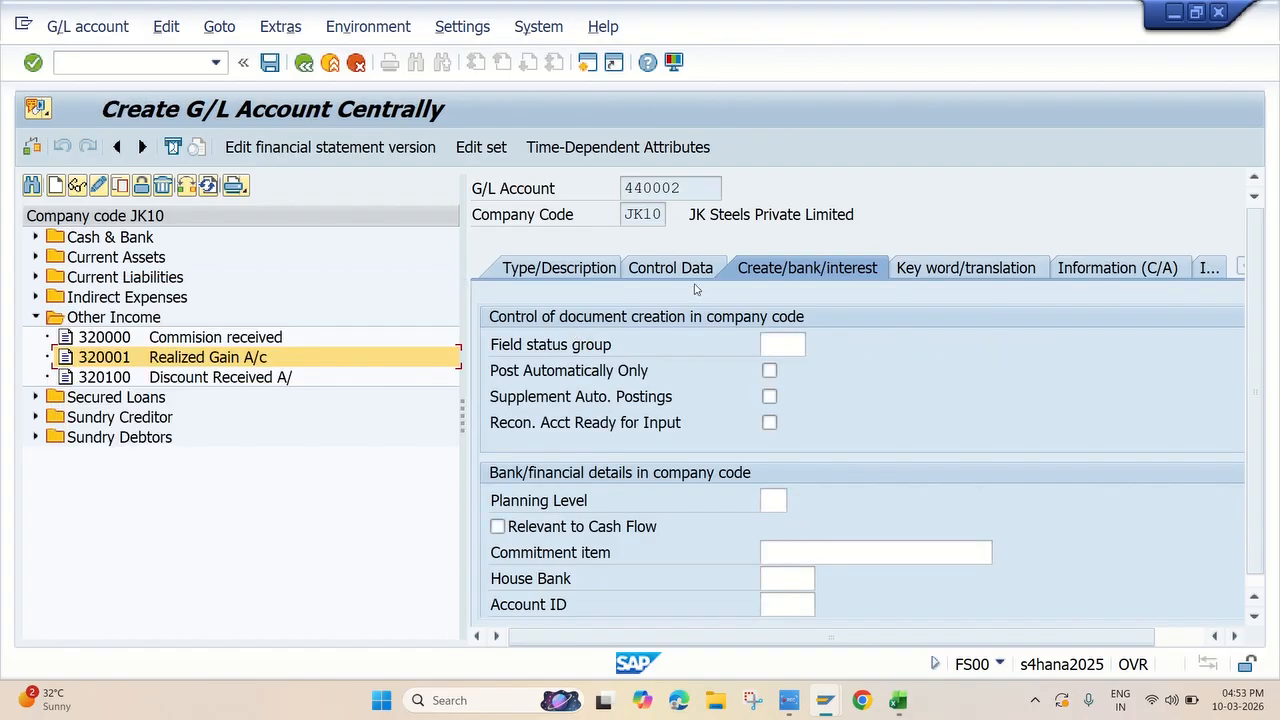
Set account 440002's type to N Nonoperating Expense or Income and its account group to INEX Indirect Expenses
click(524, 271)
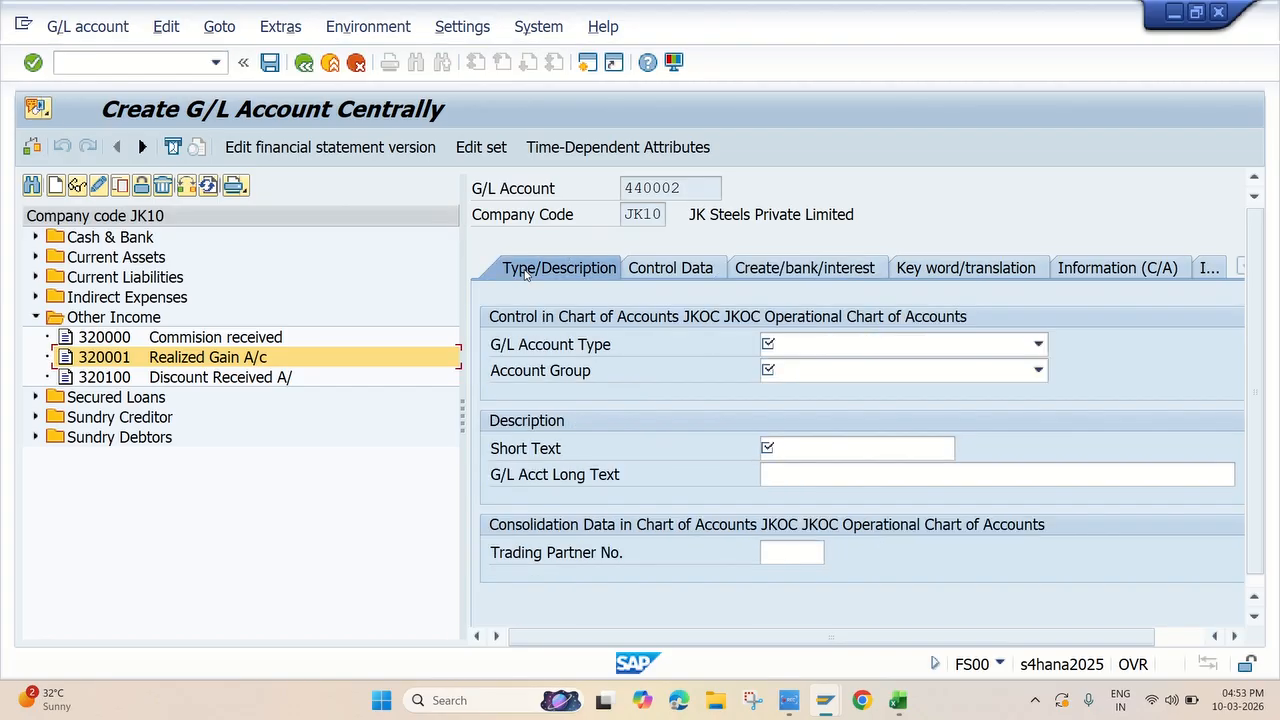
click(1038, 344)
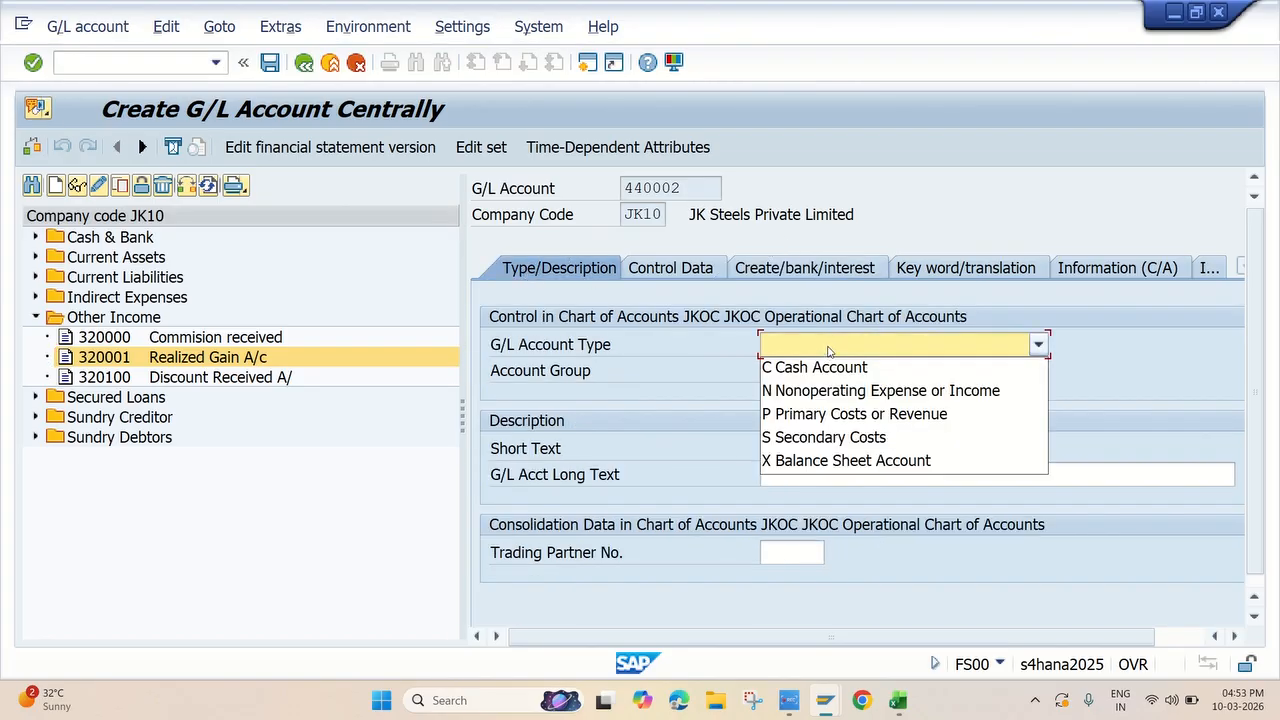
click(848, 390)
click(843, 372)
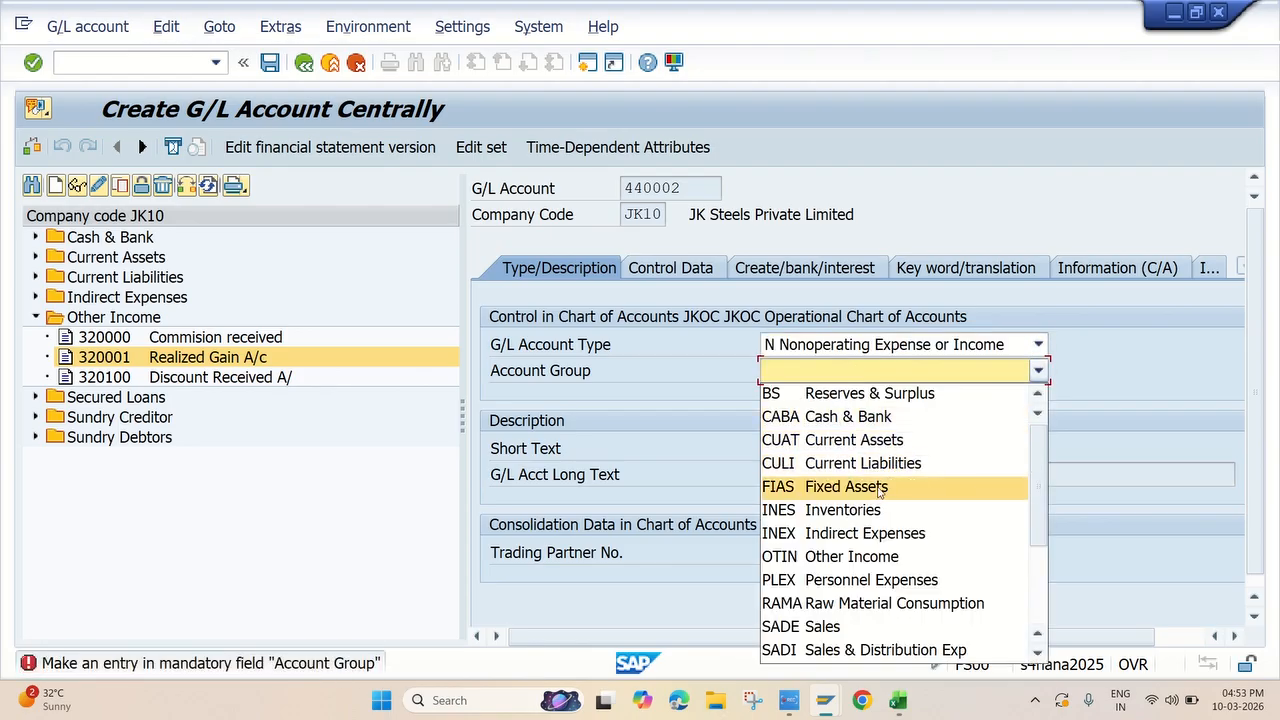
click(869, 538)
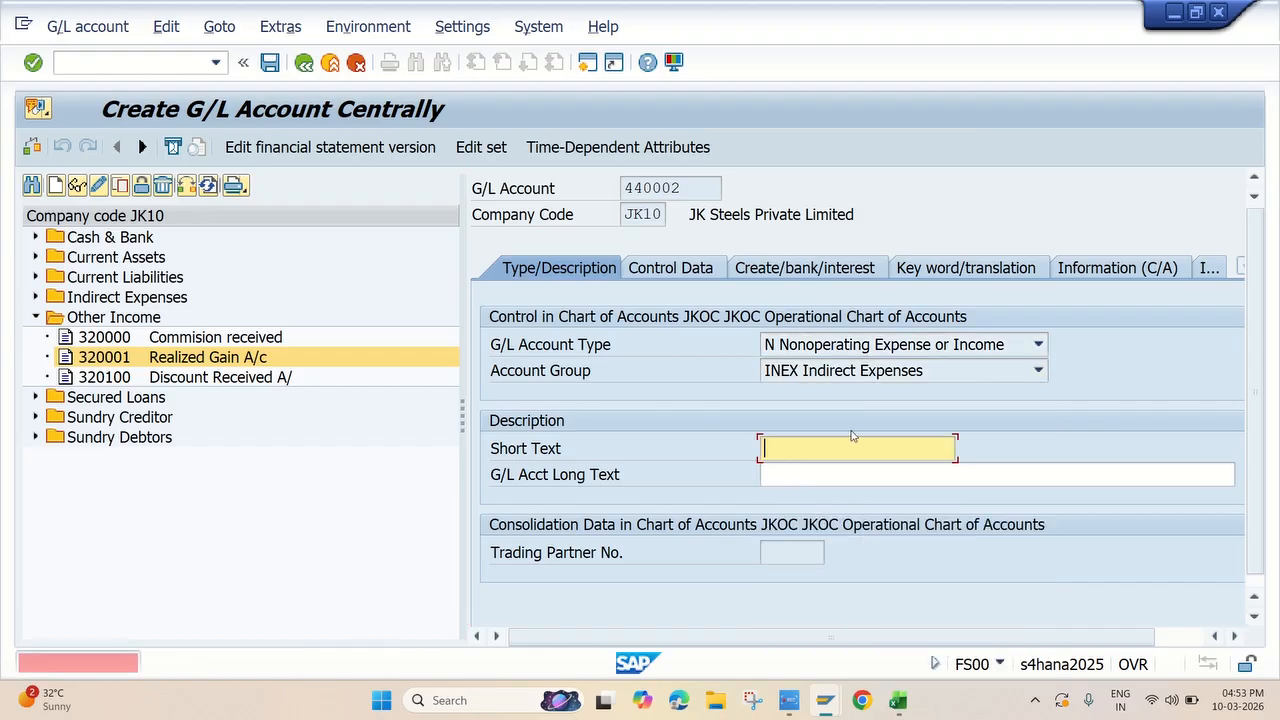
Copy "Realised Loss A/c" from the Excel checklist into the short text and long text of G/L account 440002 in SAP
key(alt+Tab)
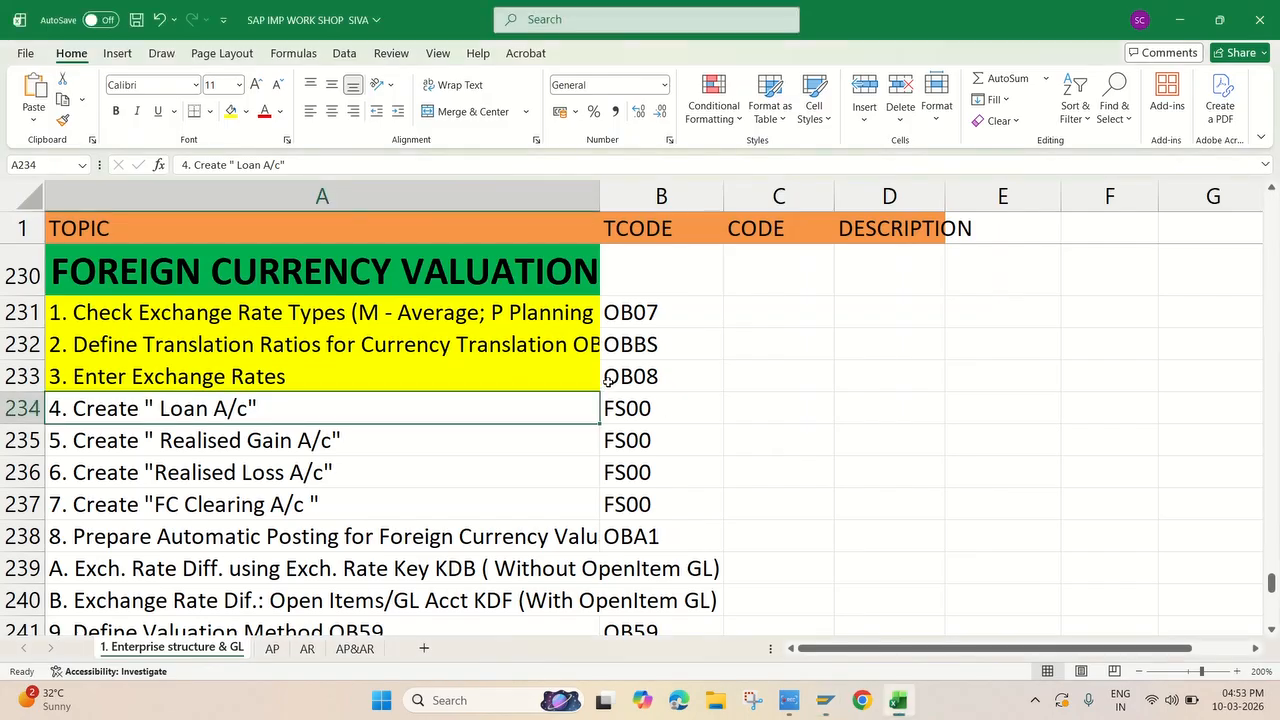
click(248, 480)
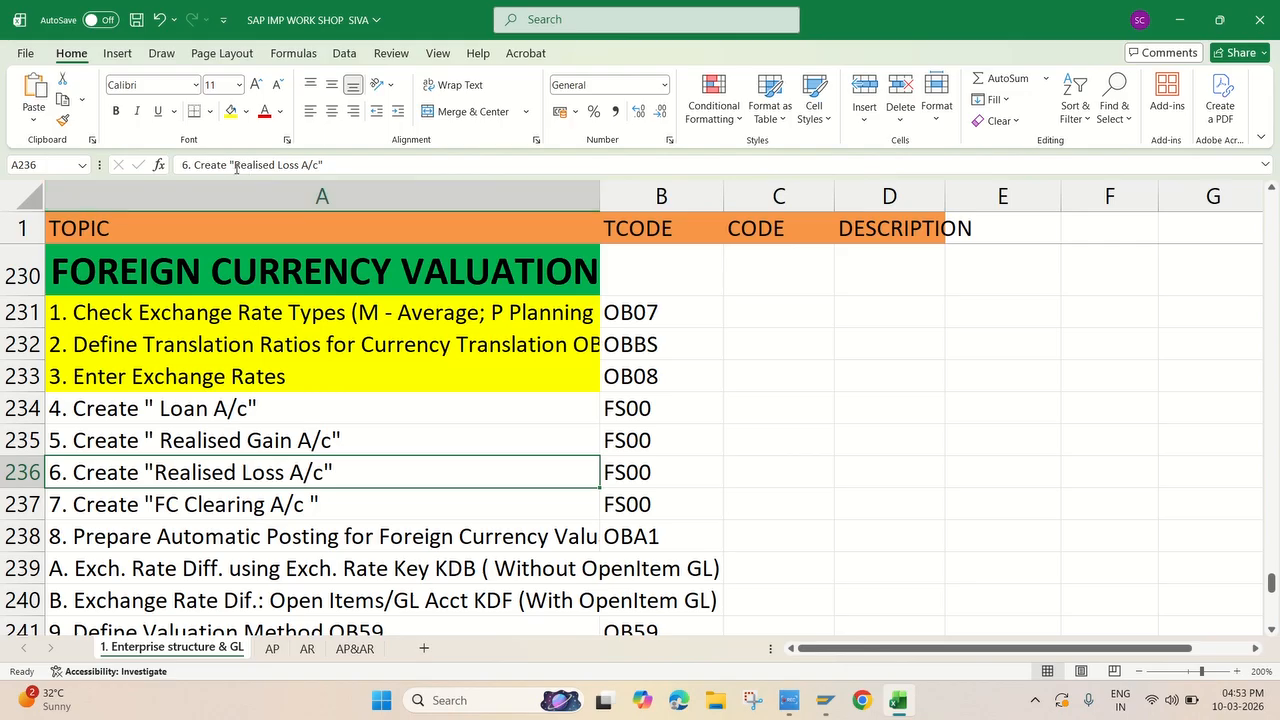
drag(236, 166, 316, 163)
key(ctrl+c)
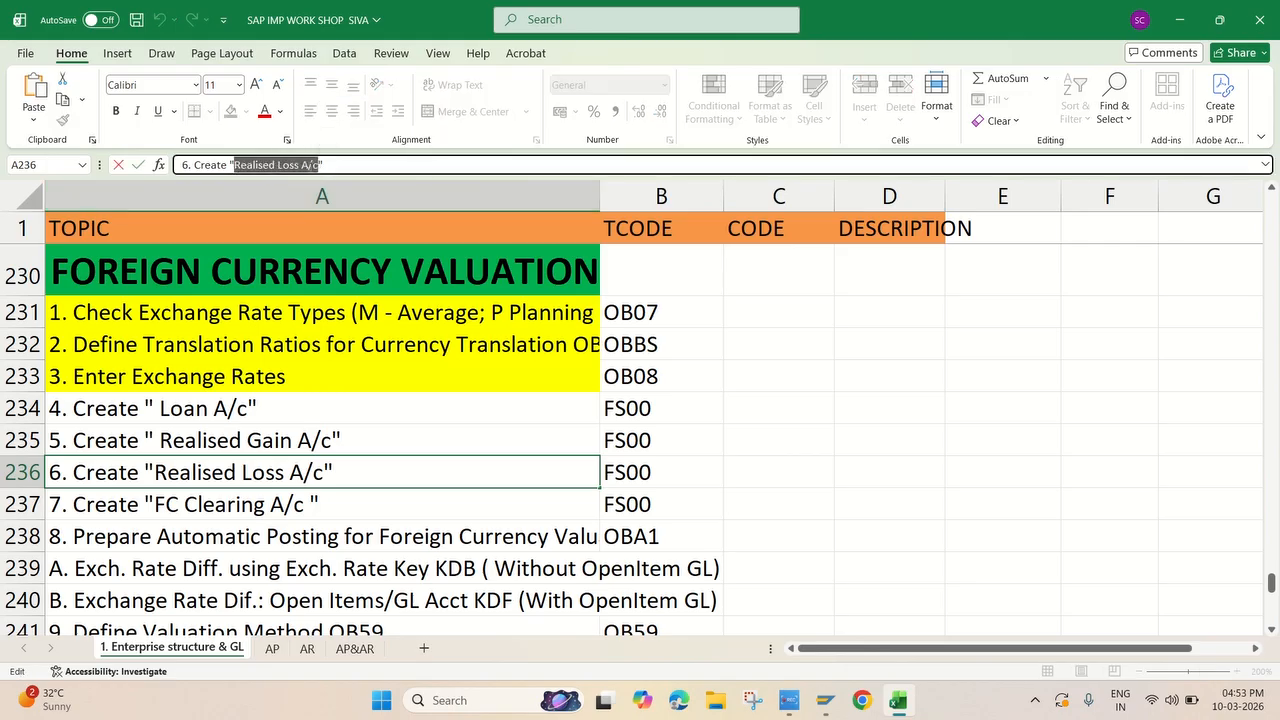
key(alt+Tab)
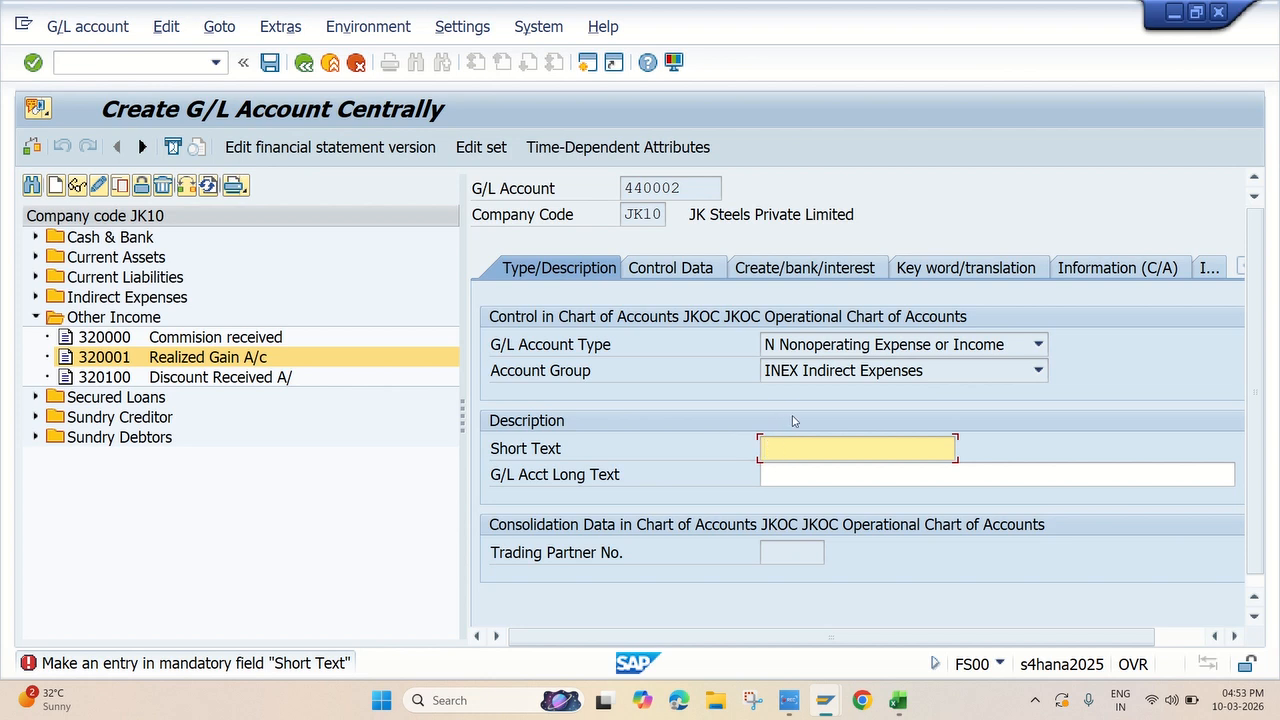
key(ctrl+v)
key(Tab)
key(ctrl+v)
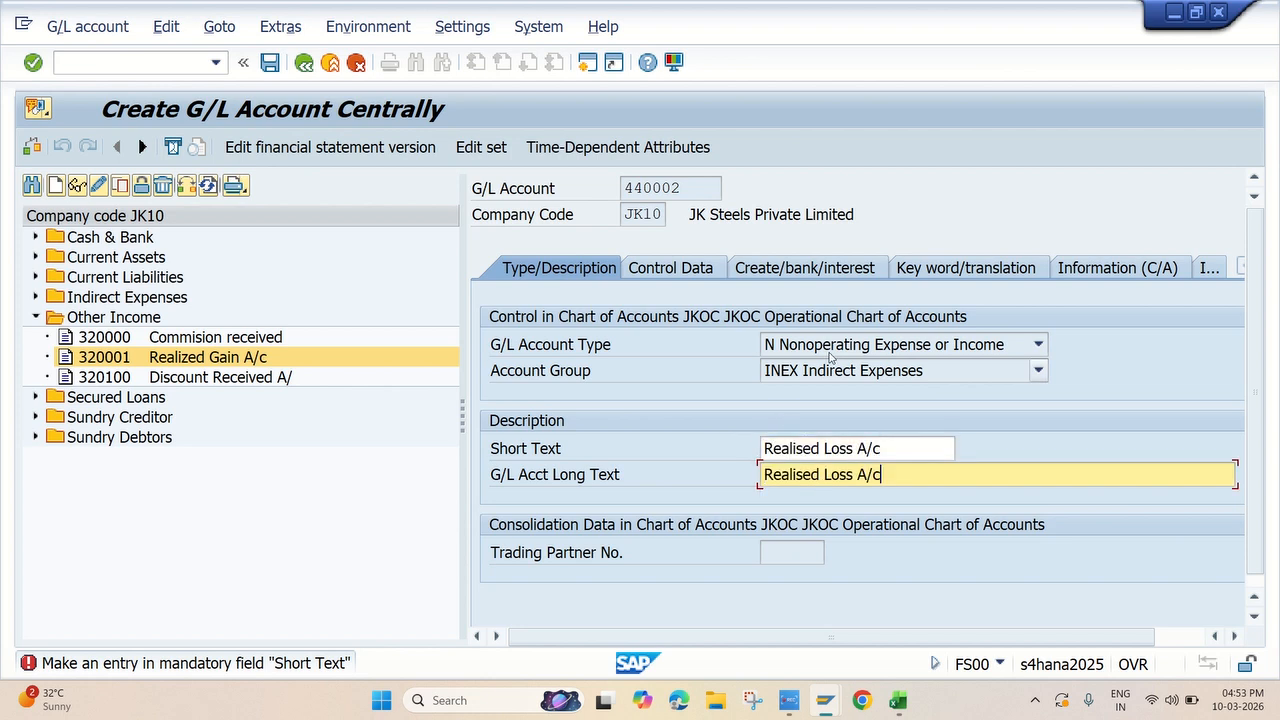
Set the realised loss account's sort key to 001 in its control data
click(671, 268)
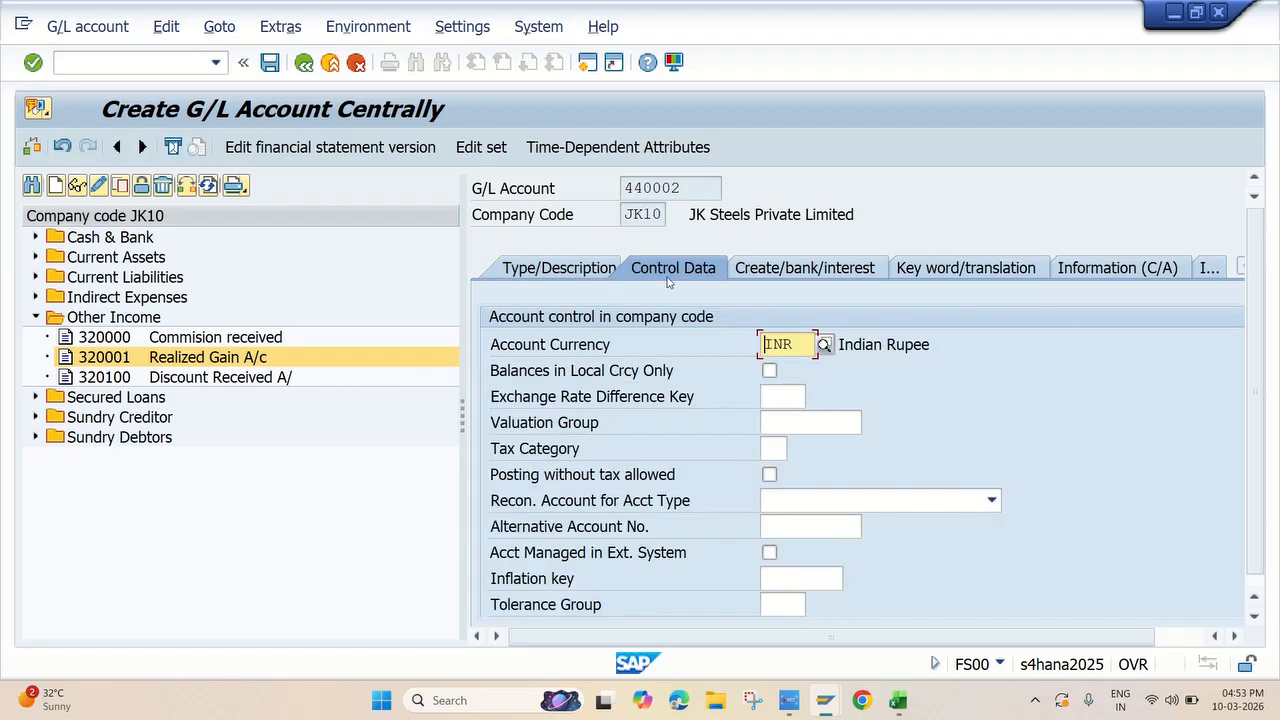
scroll(822, 476, down, 4)
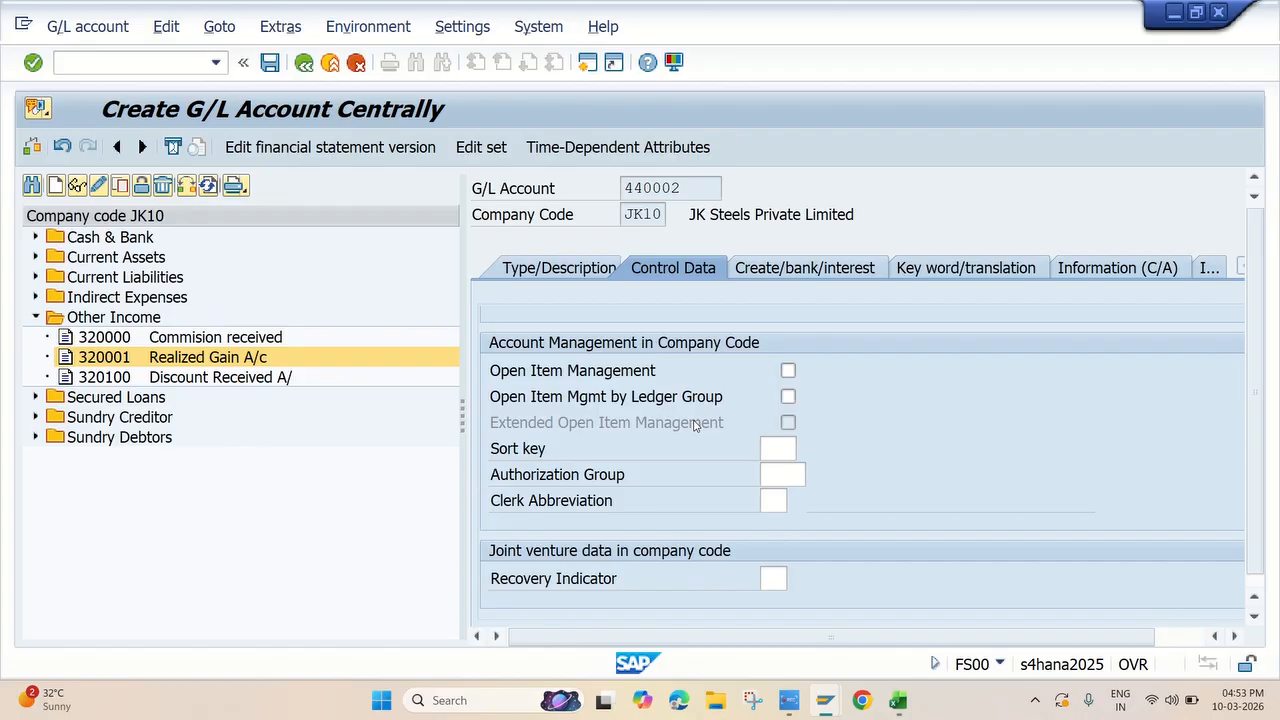
click(786, 450)
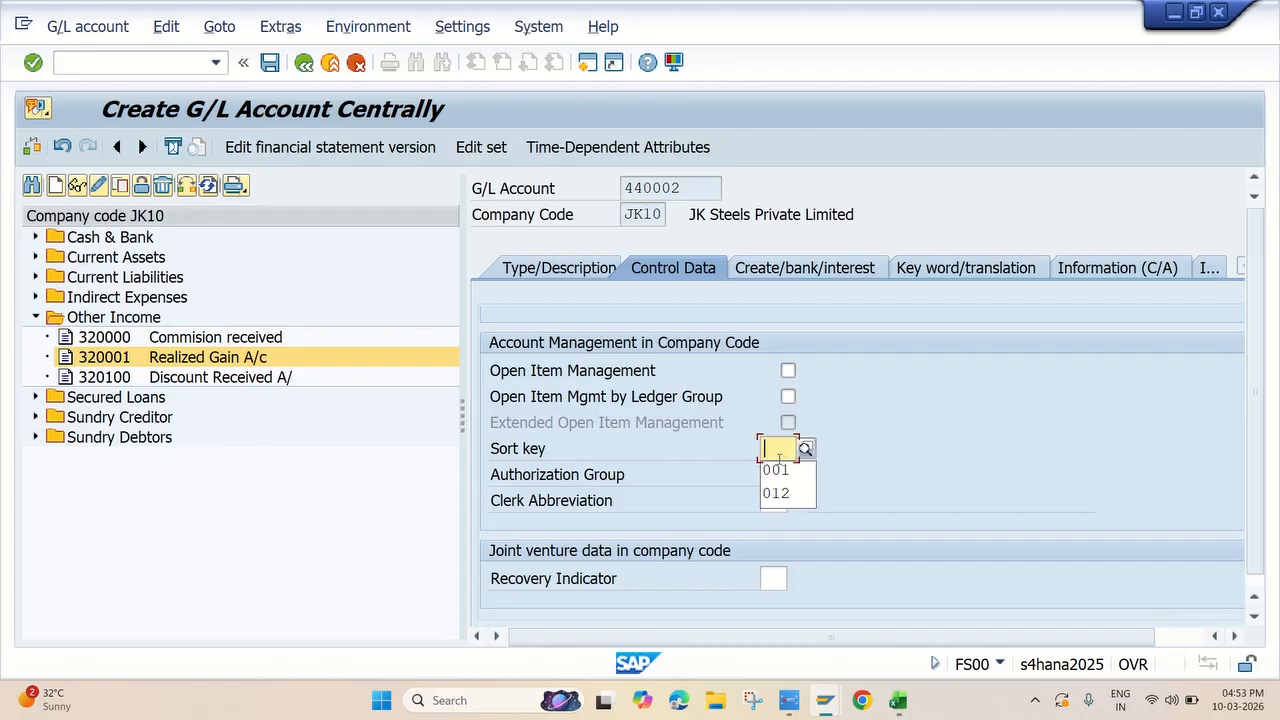
click(777, 468)
scroll(927, 421, up, 2)
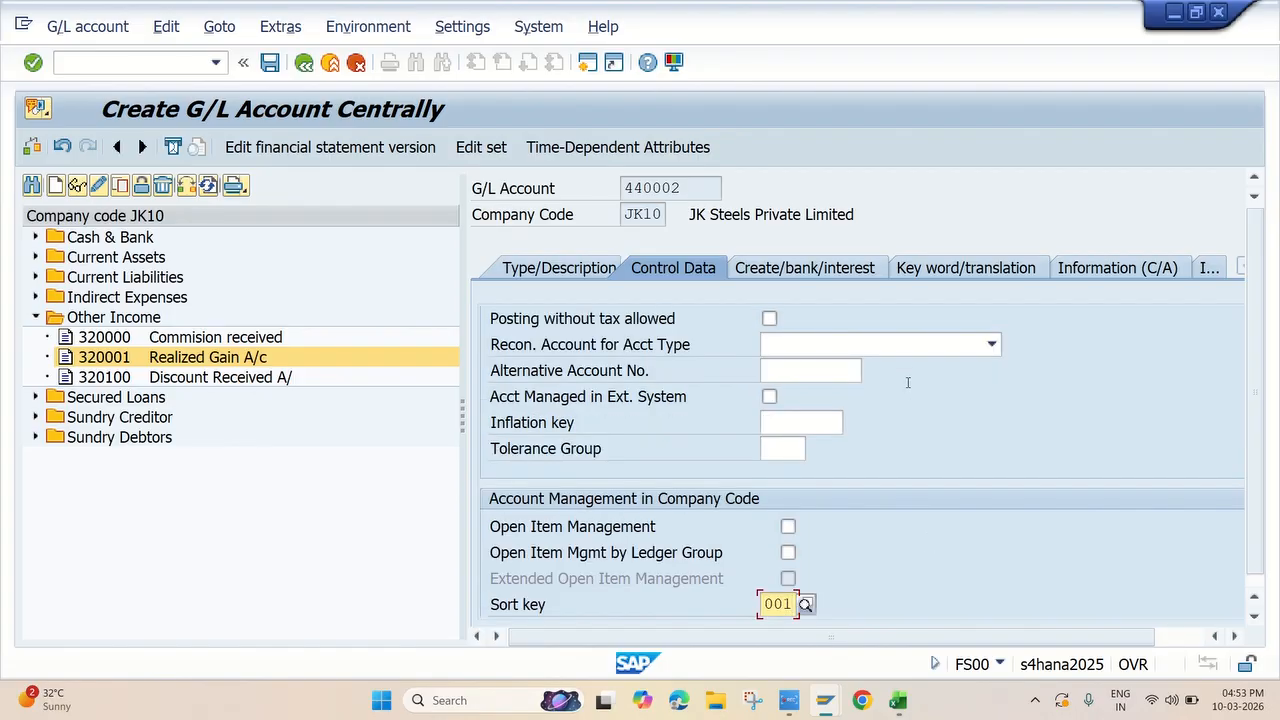
Assign field status group G001 to the realised loss account, enable Post Automatically Only, and save the account
click(818, 270)
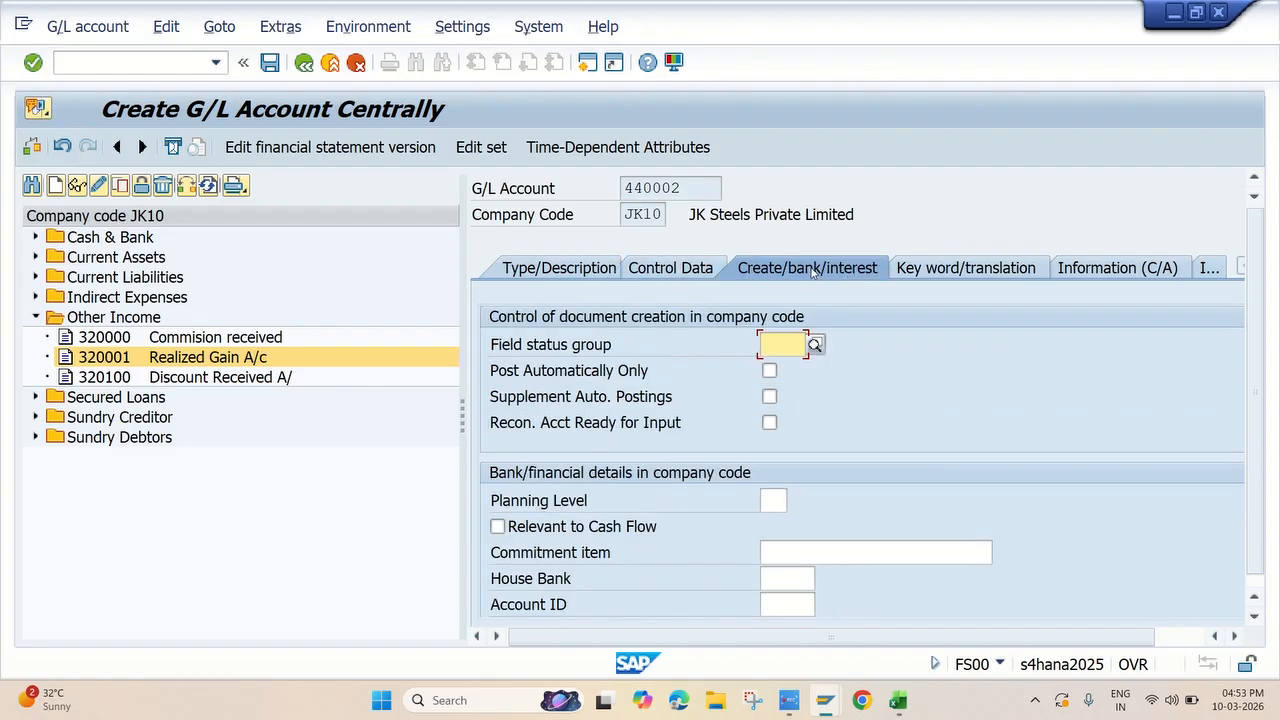
click(781, 344)
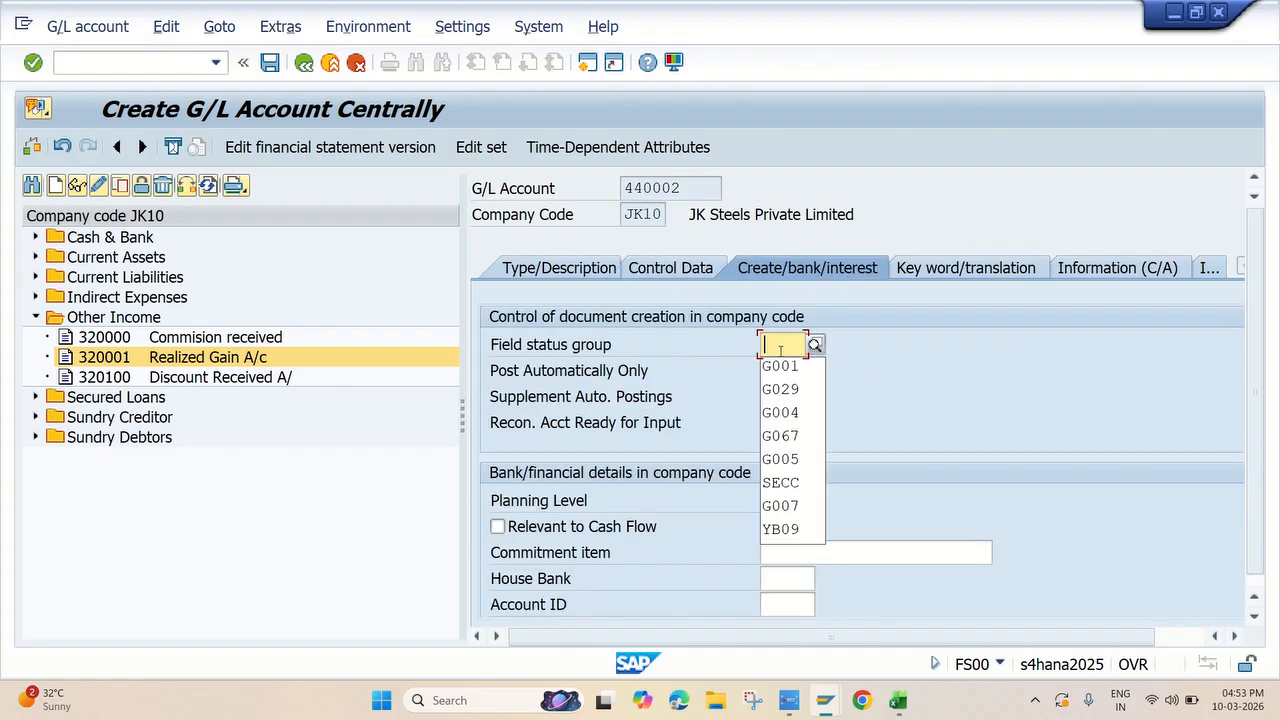
click(776, 366)
click(770, 371)
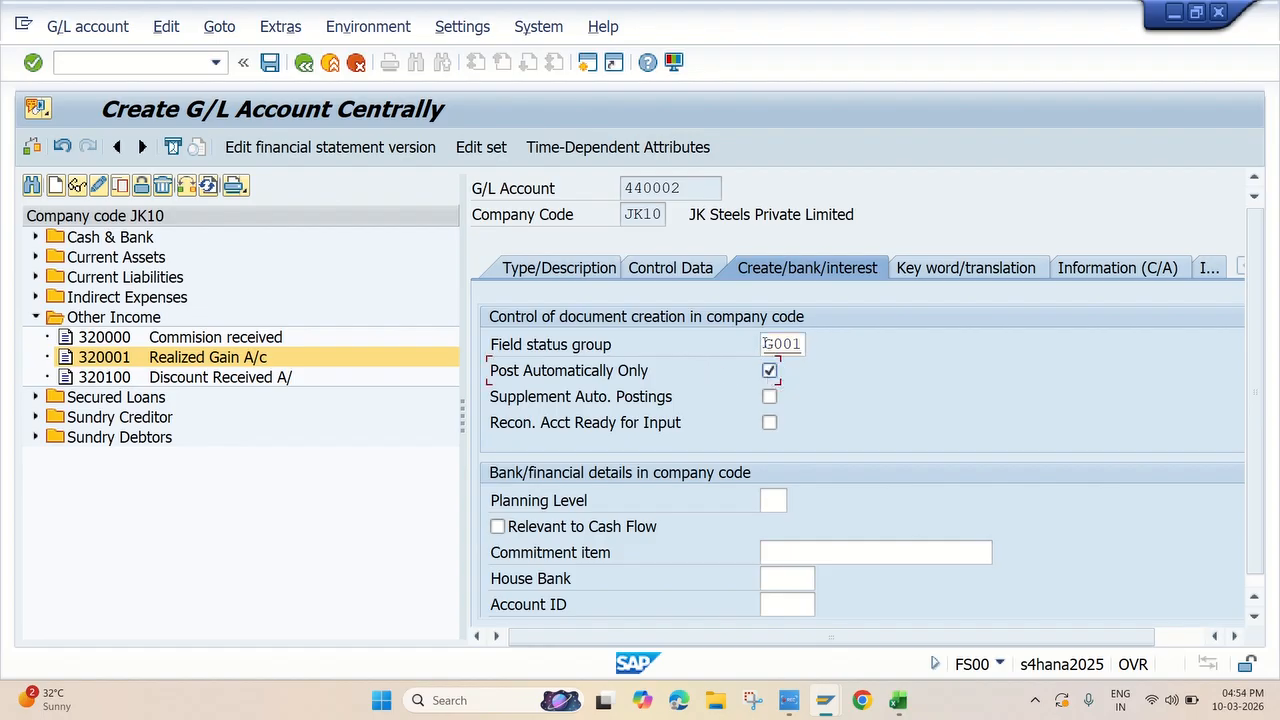
click(270, 63)
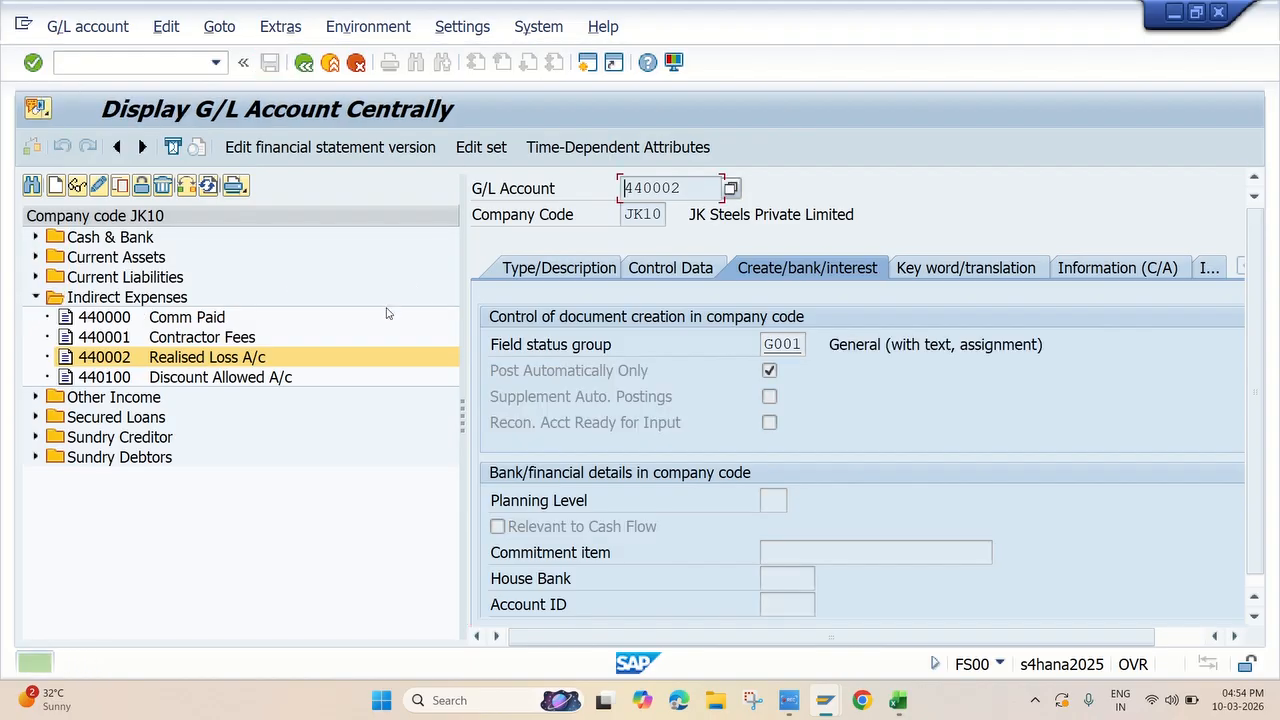
scroll(842, 461, down, 2)
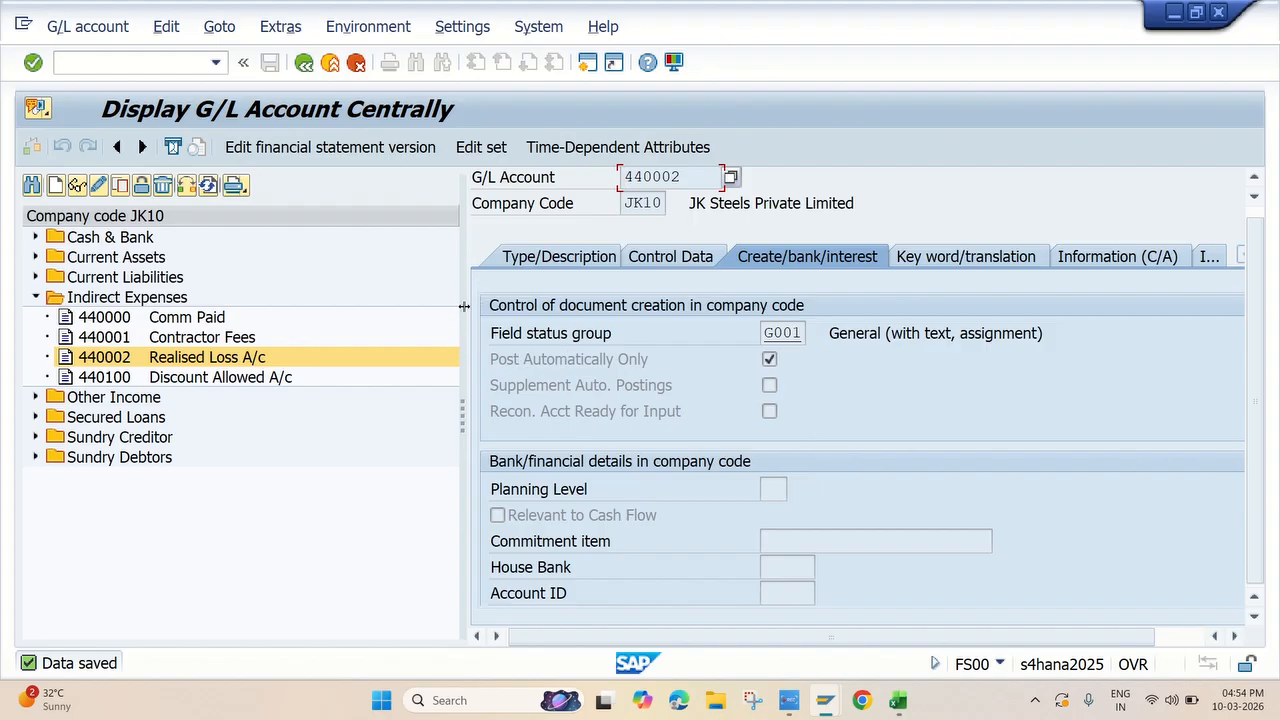
Select the FC Clearing A/c item in the Excel checklist and start creating G/L account 160011 for company code JK10 in SAP
key(alt+Tab)
click(212, 512)
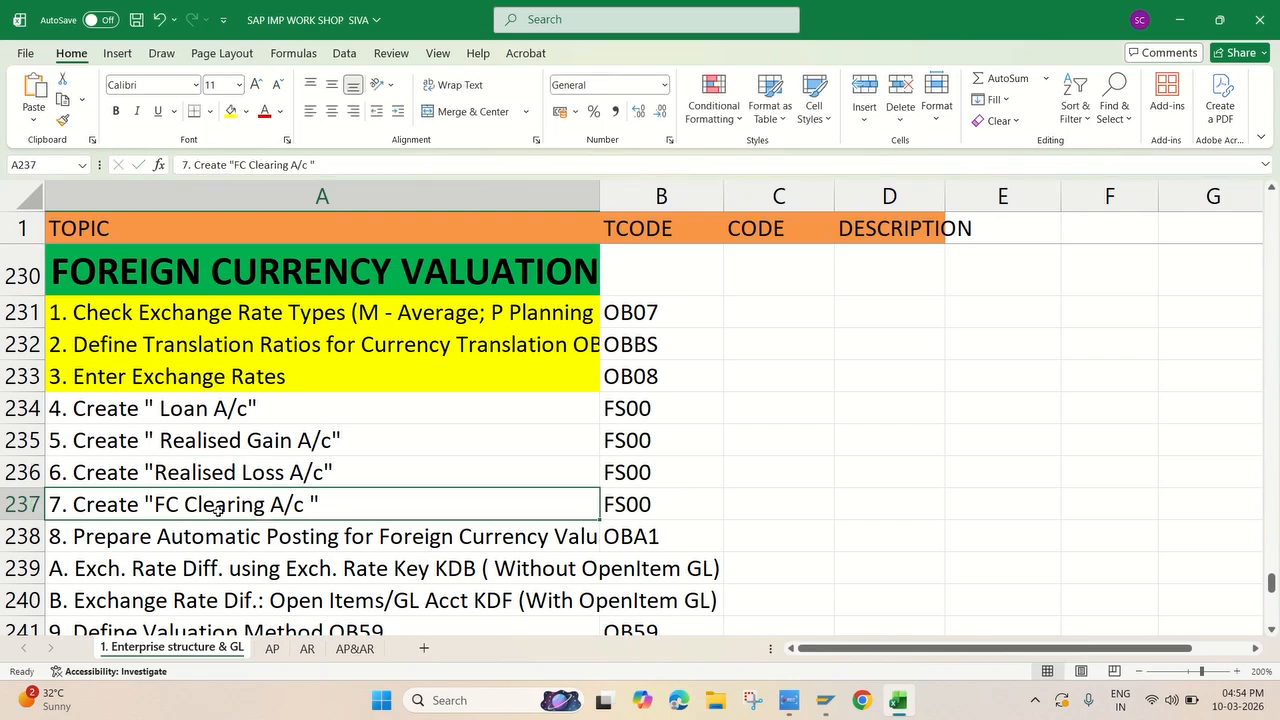
key(alt+Tab)
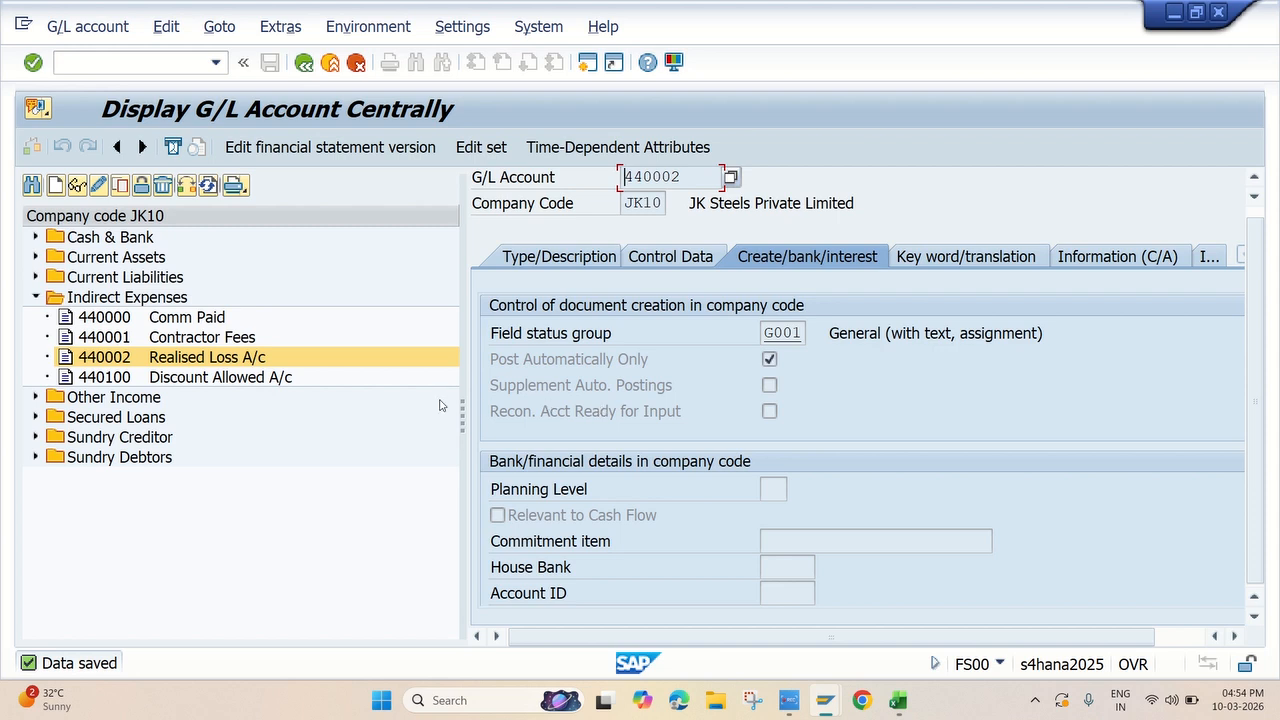
click(57, 188)
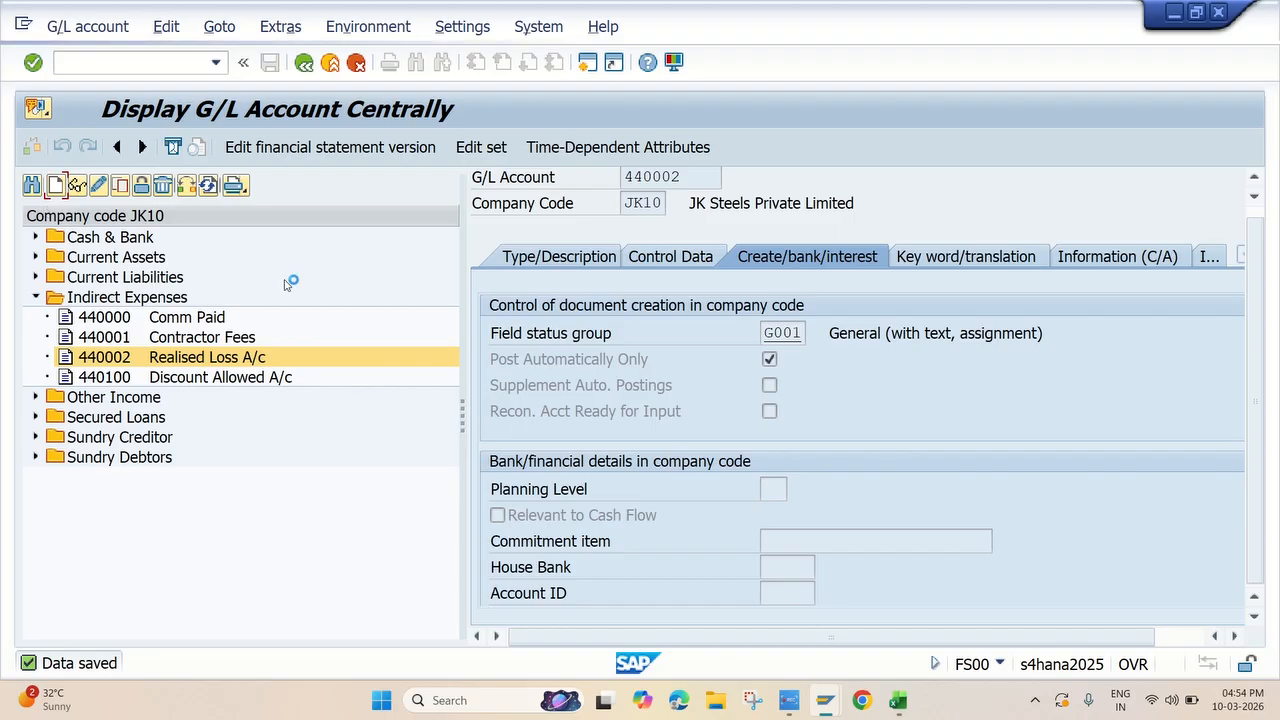
text(160)
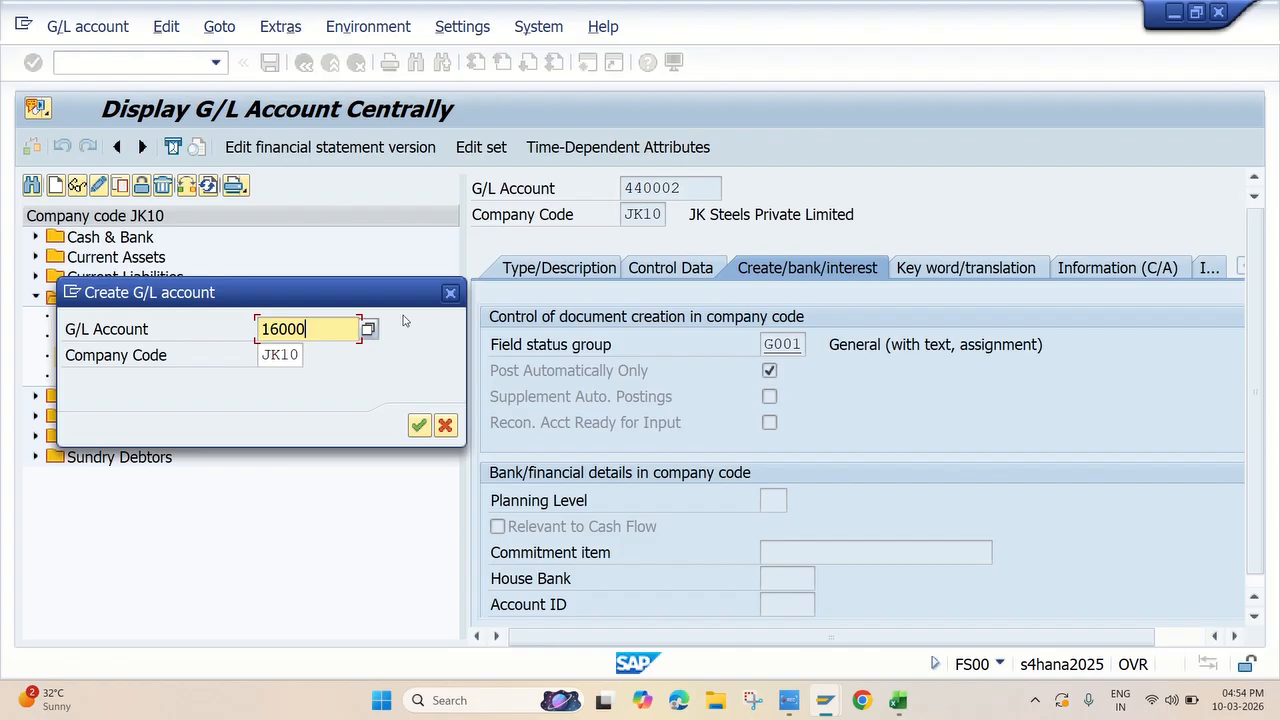
text(011)
key(Return)
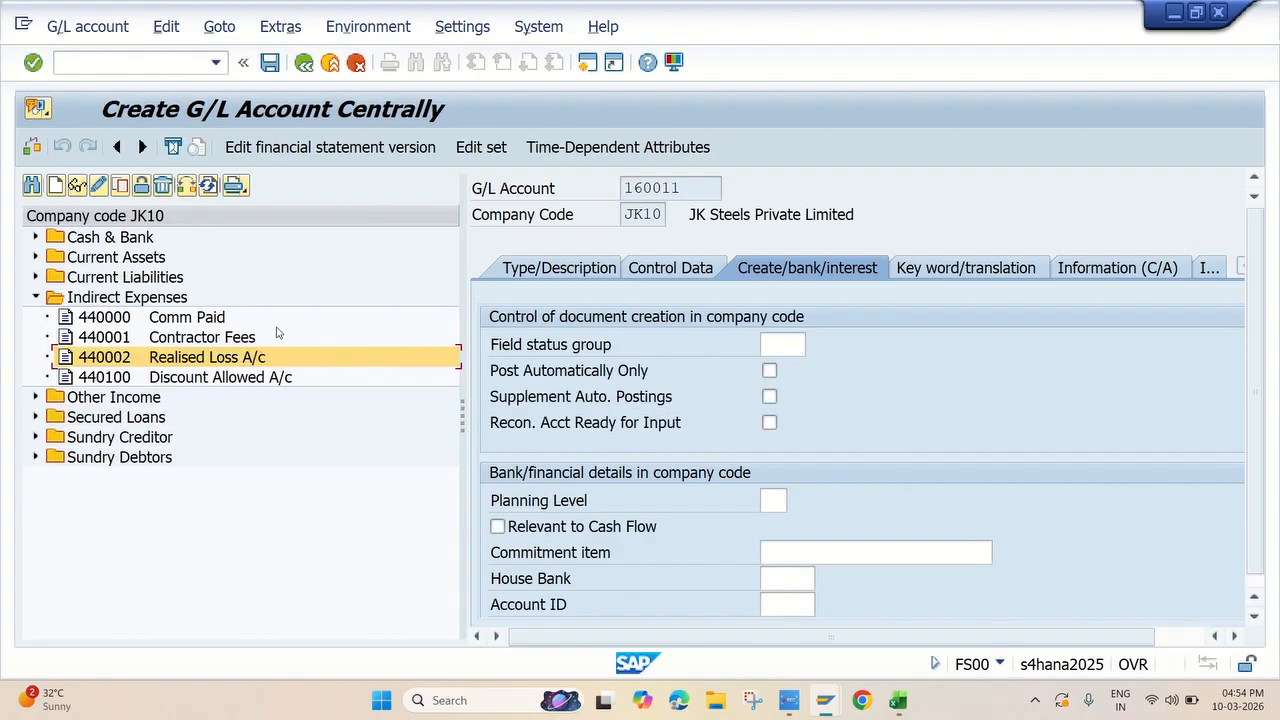
Set account 160011's type to X Balance Sheet Account and its account group to CULI Current Liabilities
click(554, 272)
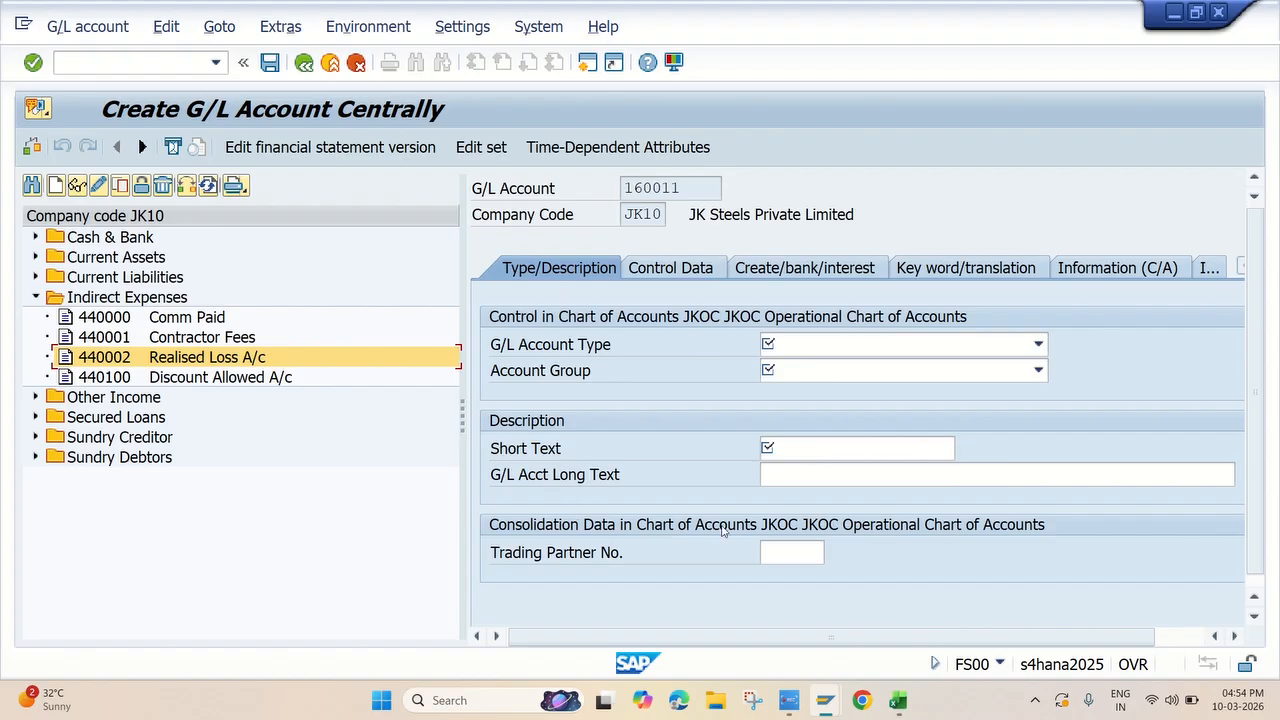
click(836, 346)
click(836, 460)
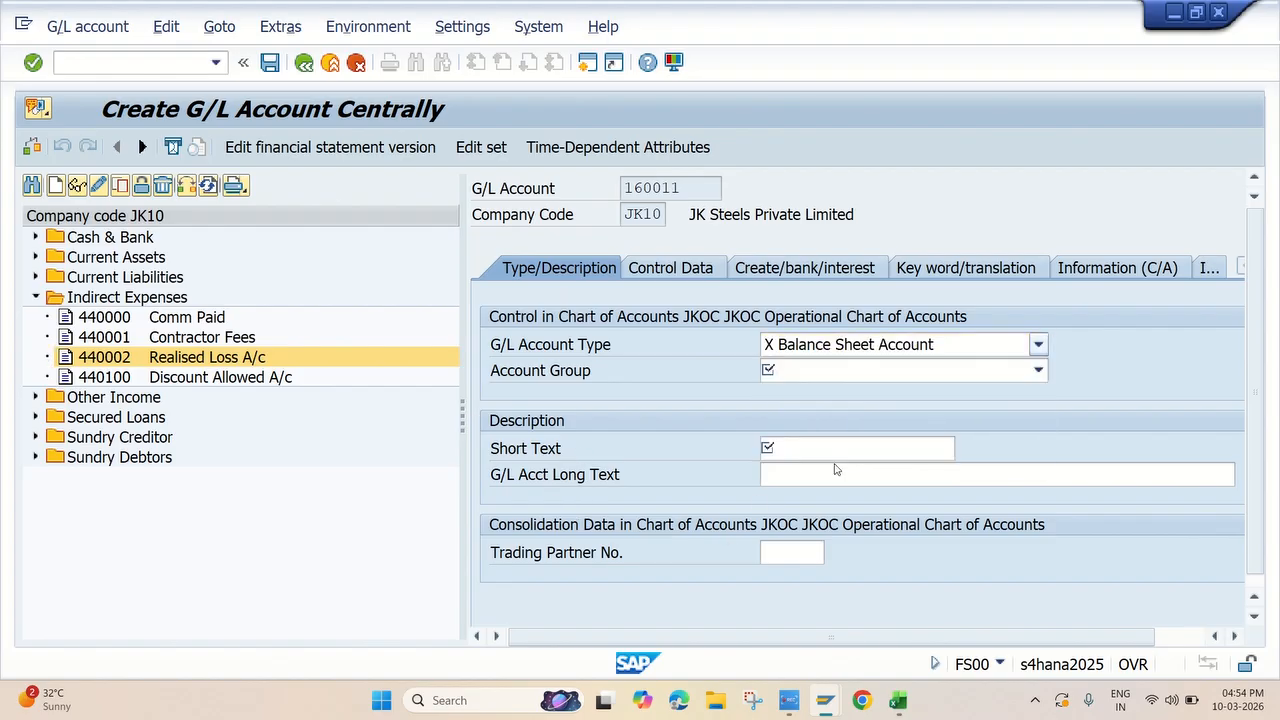
click(884, 374)
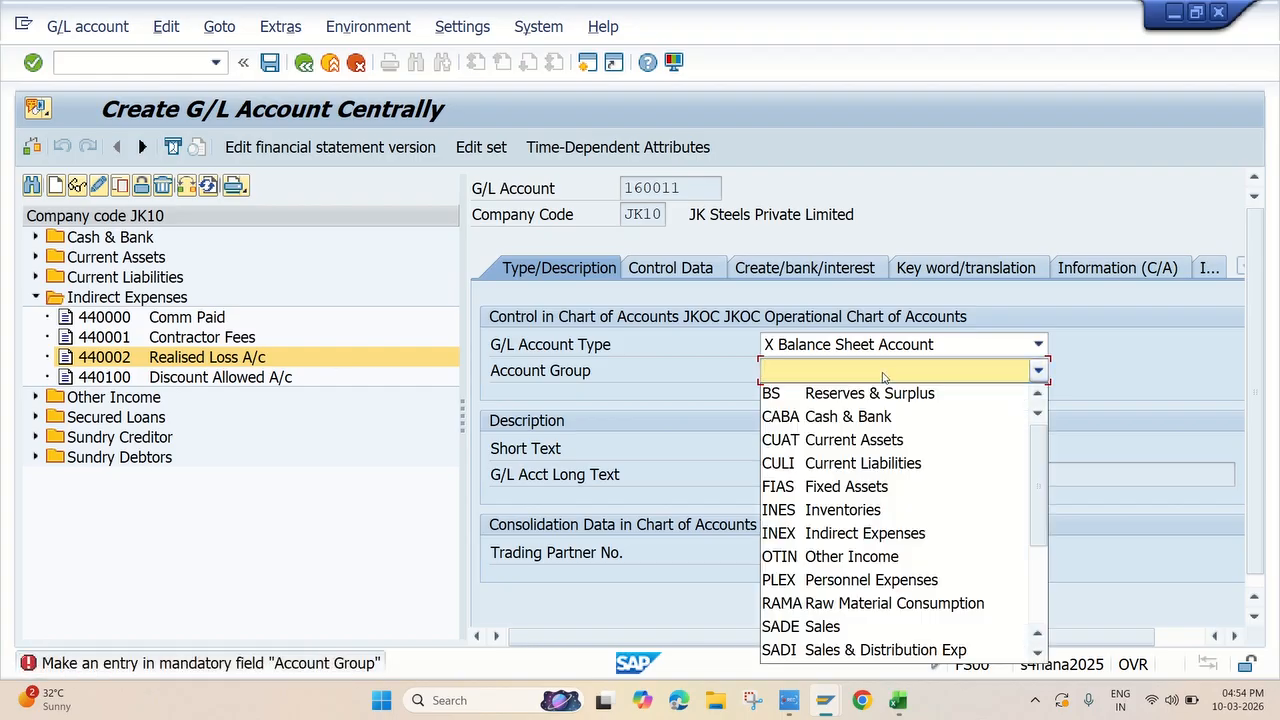
click(878, 466)
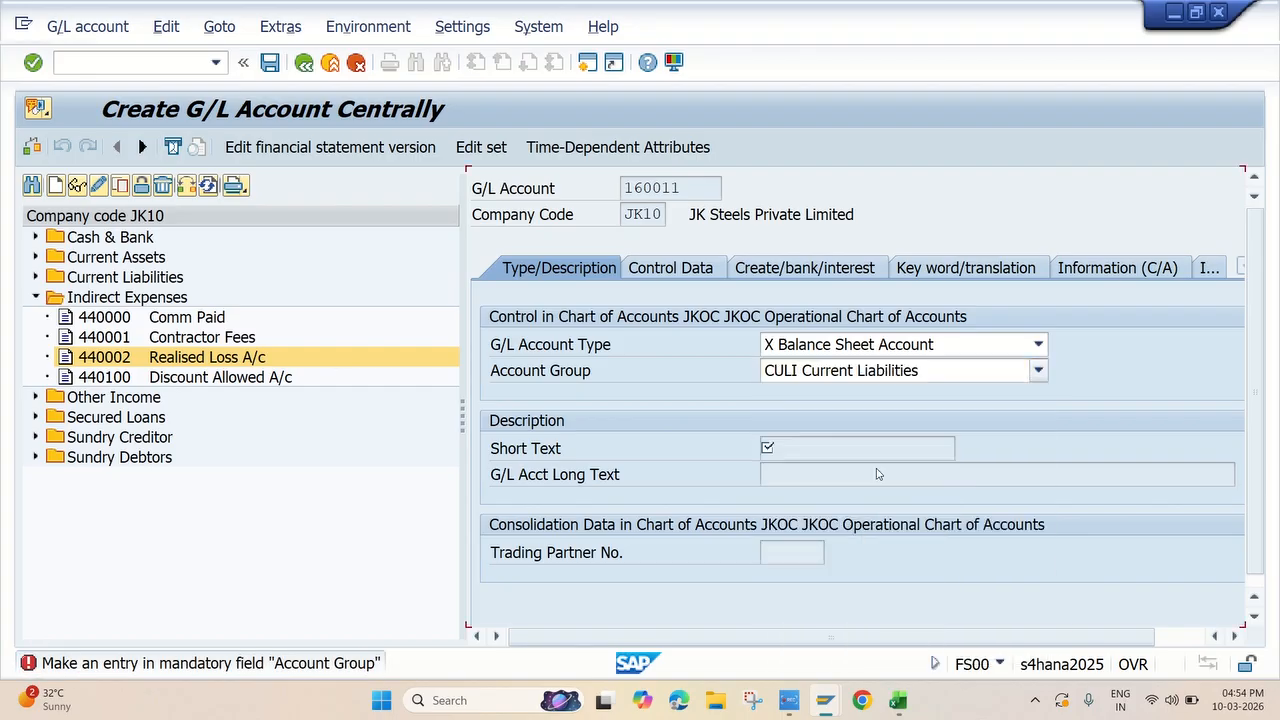
Copy the clearing account's name from the Excel checklist and enter "FC Clearing A/c" as account 160011's short text in SAP
key(alt+Tab)
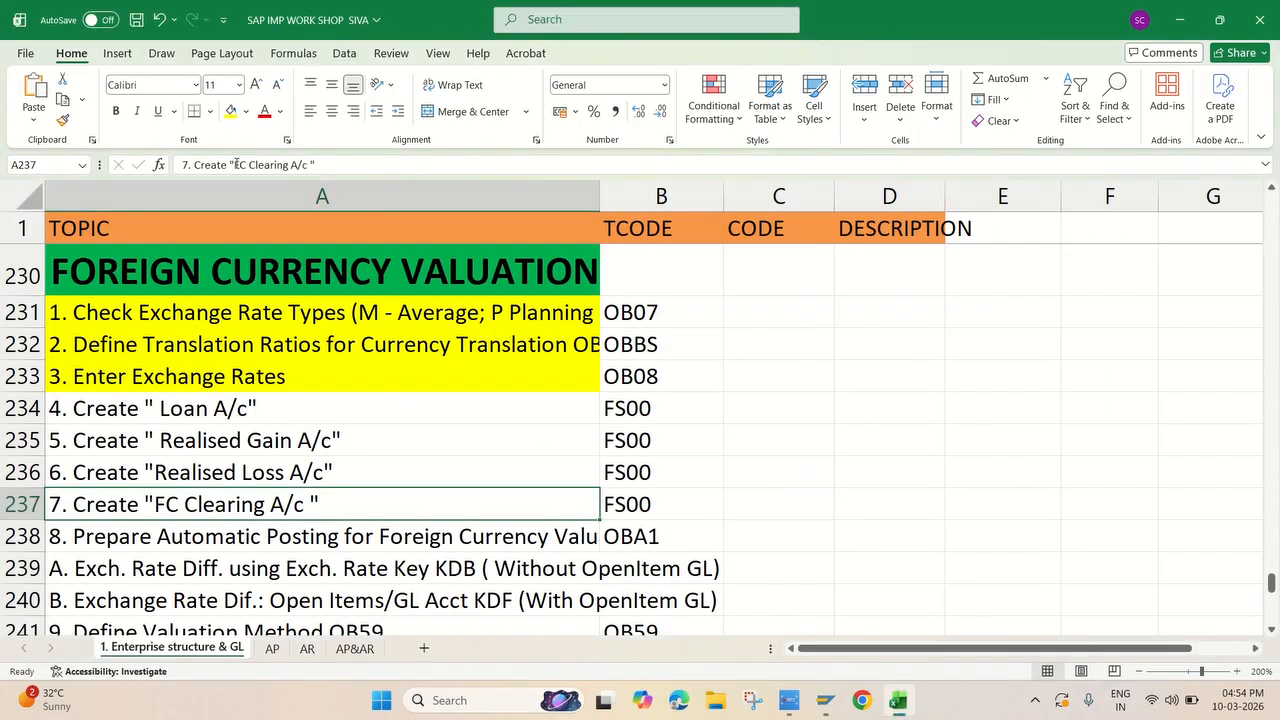
drag(228, 165, 310, 165)
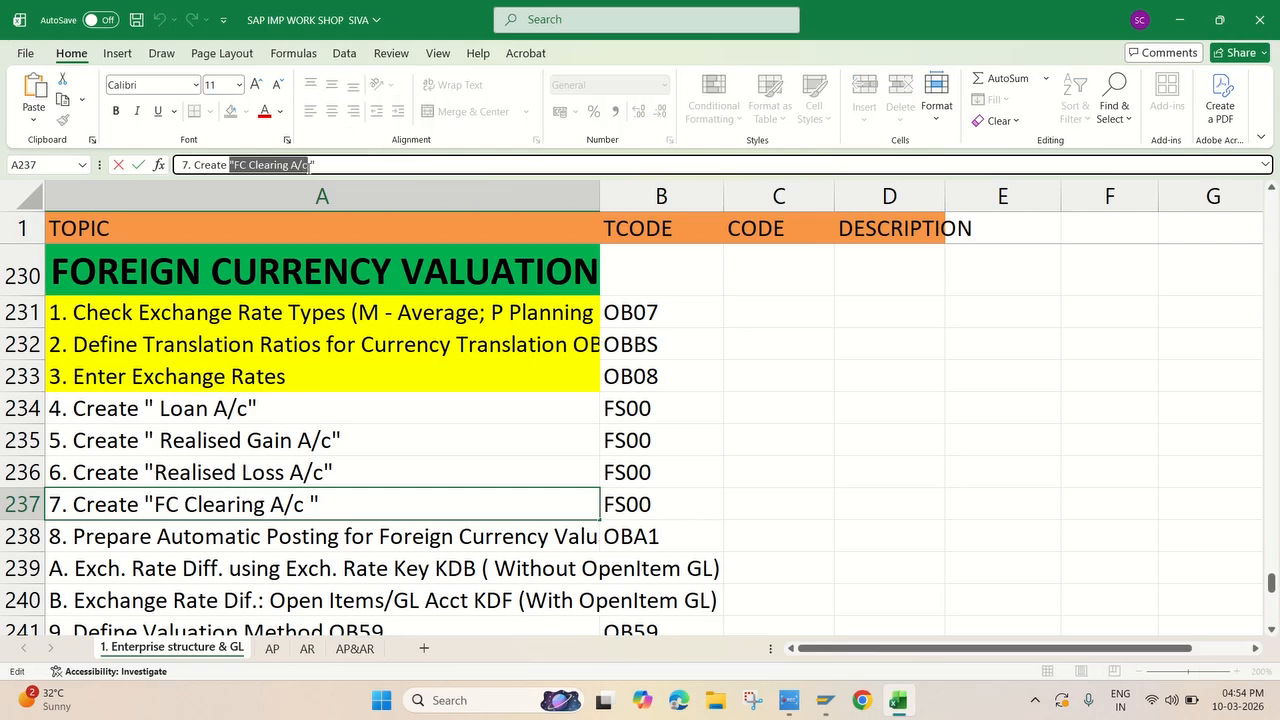
key(ctrl+c)
key(alt+Tab)
key(ctrl+v)
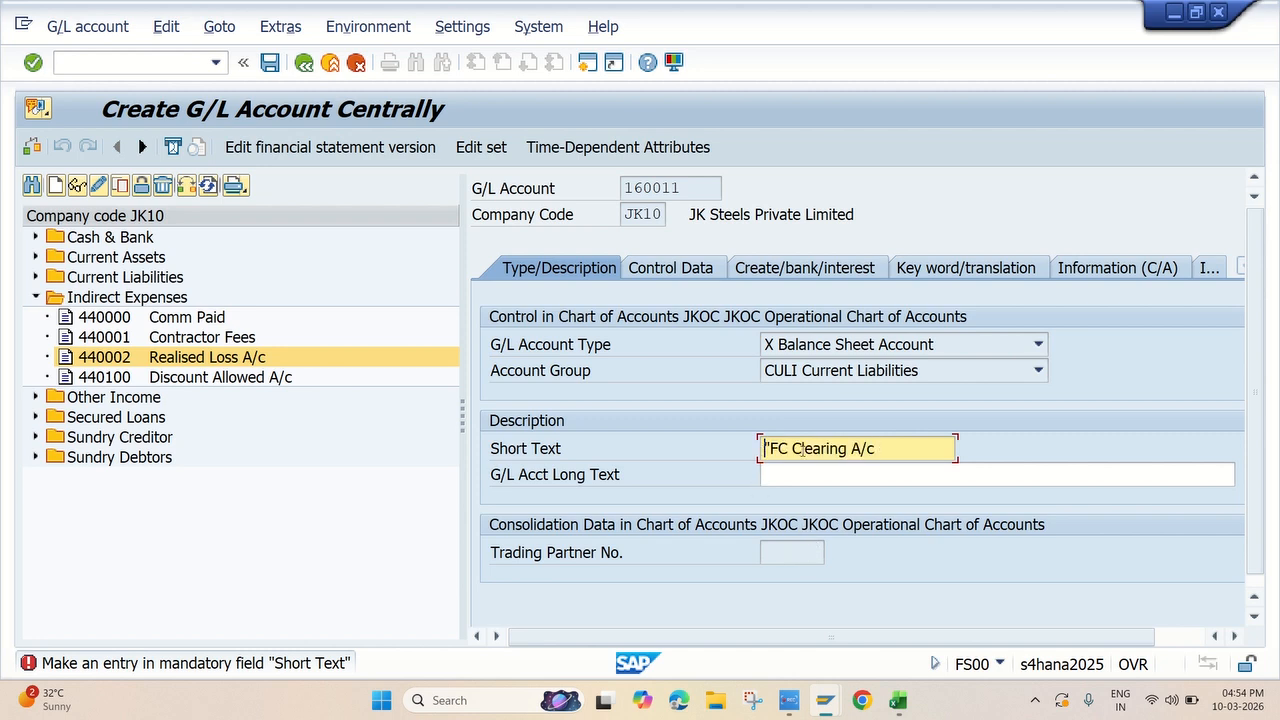
key(Delete)
Copy the short text "FC Clearing A/c" into account 160011's long text
click(793, 484)
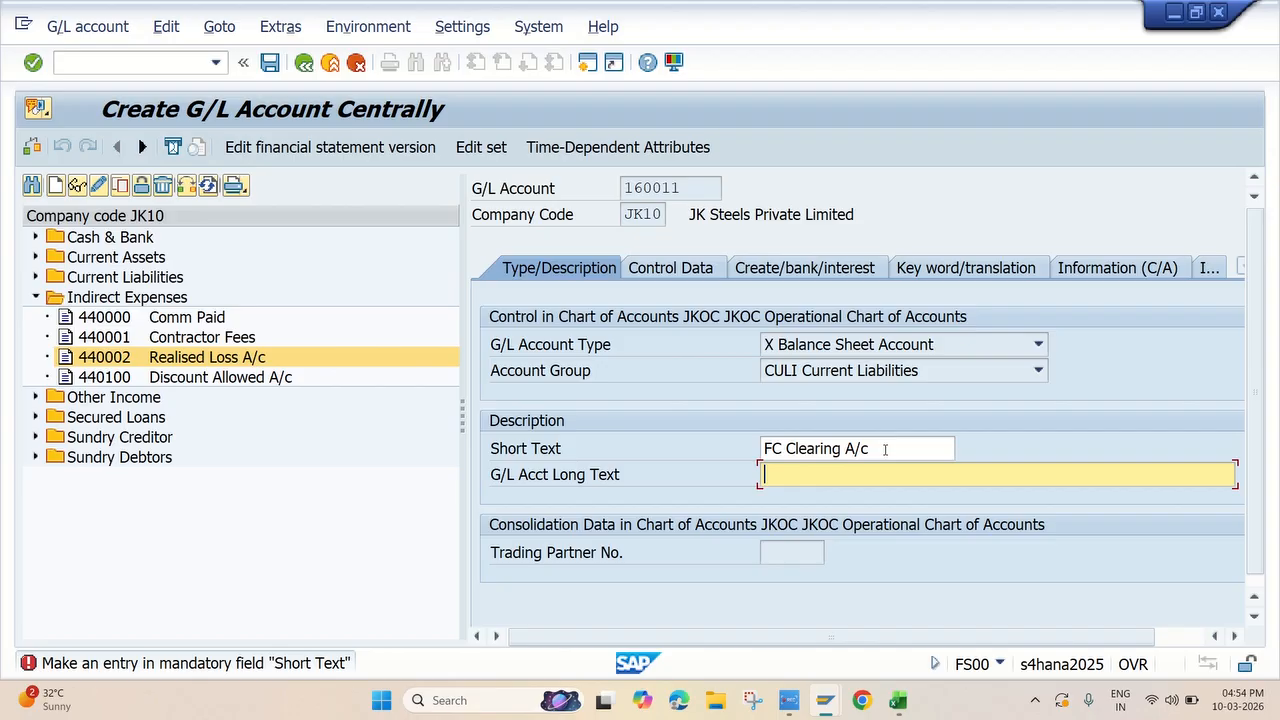
drag(885, 450, 626, 448)
key(ctrl+c)
click(843, 469)
key(ctrl+v)
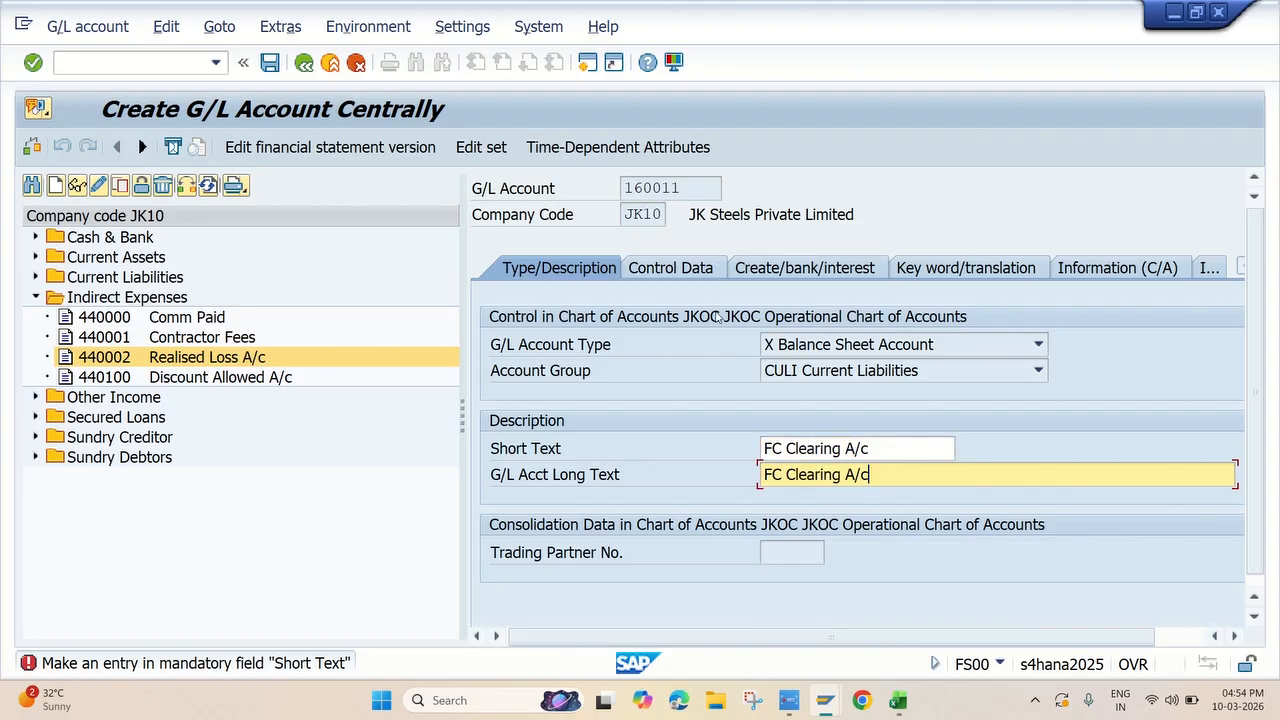
Set the FC clearing account's sort key to 001 in its control data
click(690, 270)
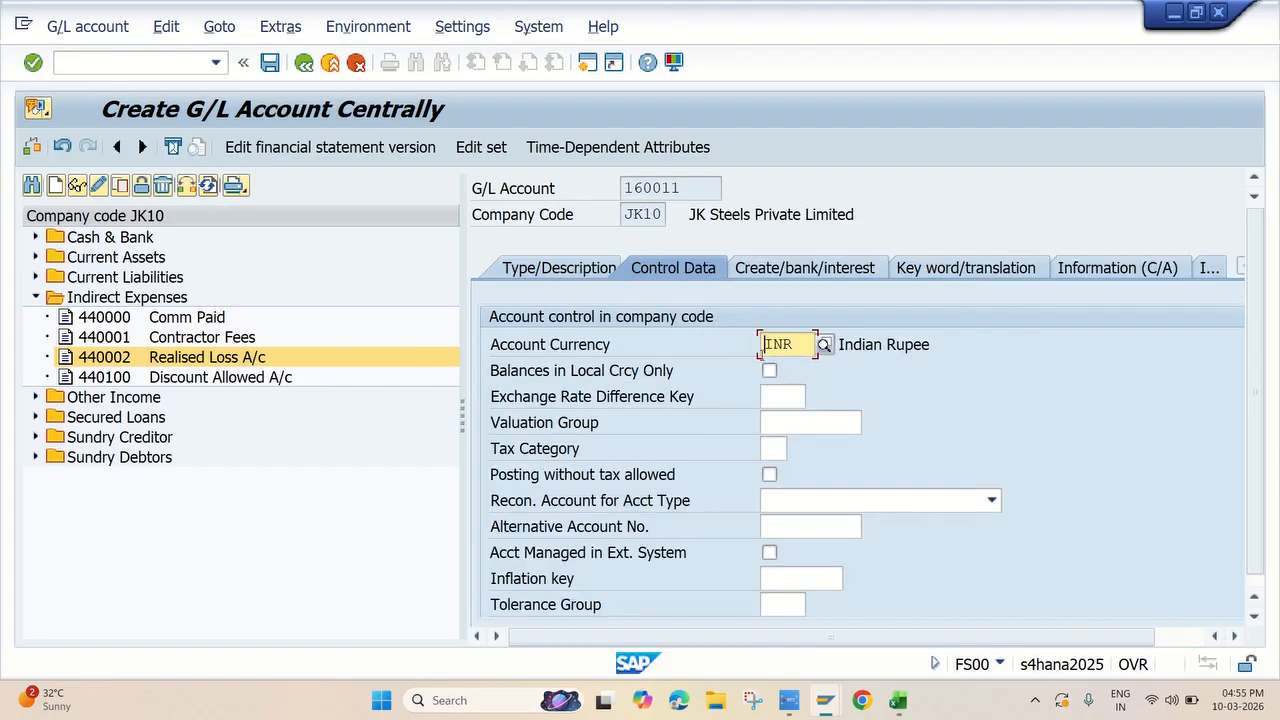
scroll(790, 540, down, 2)
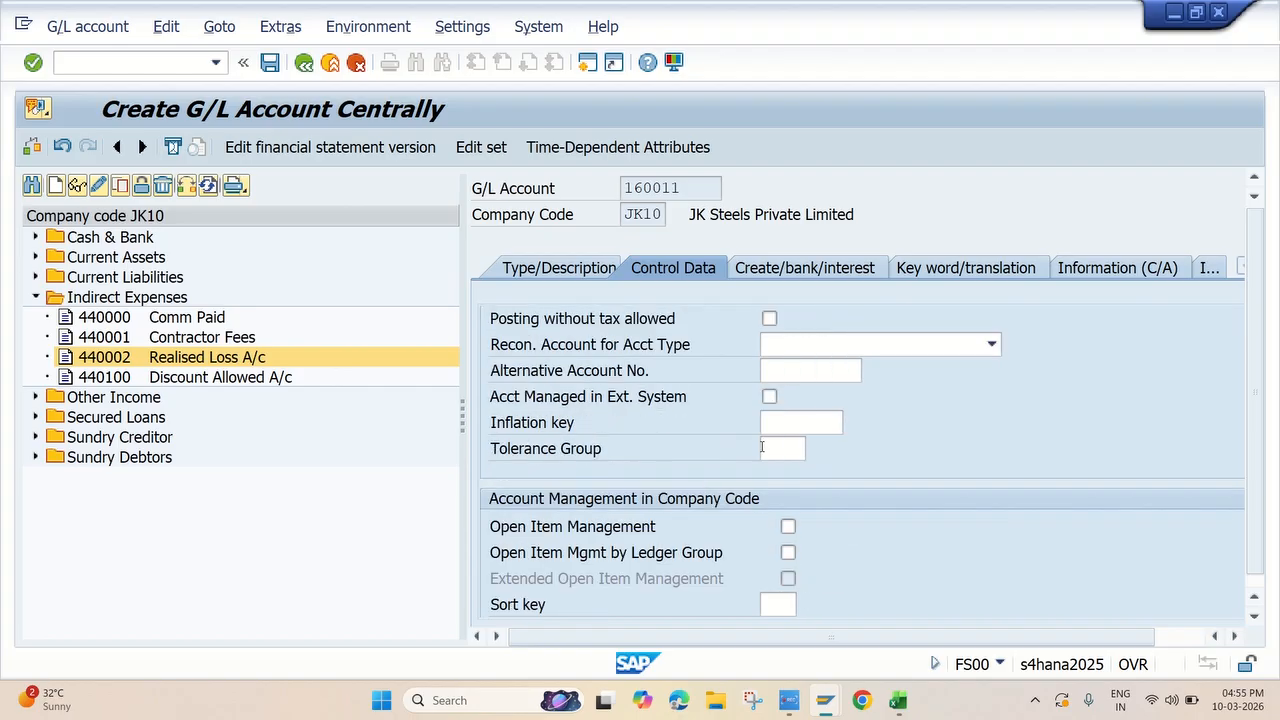
click(772, 604)
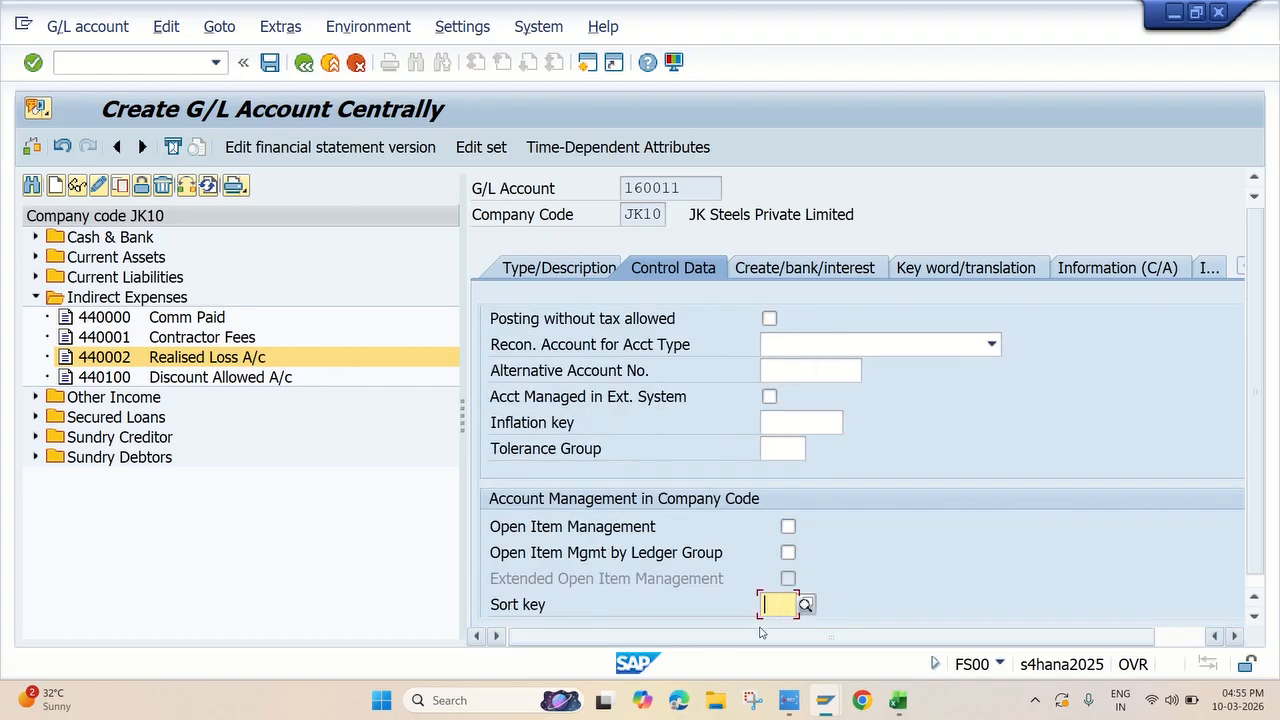
click(778, 636)
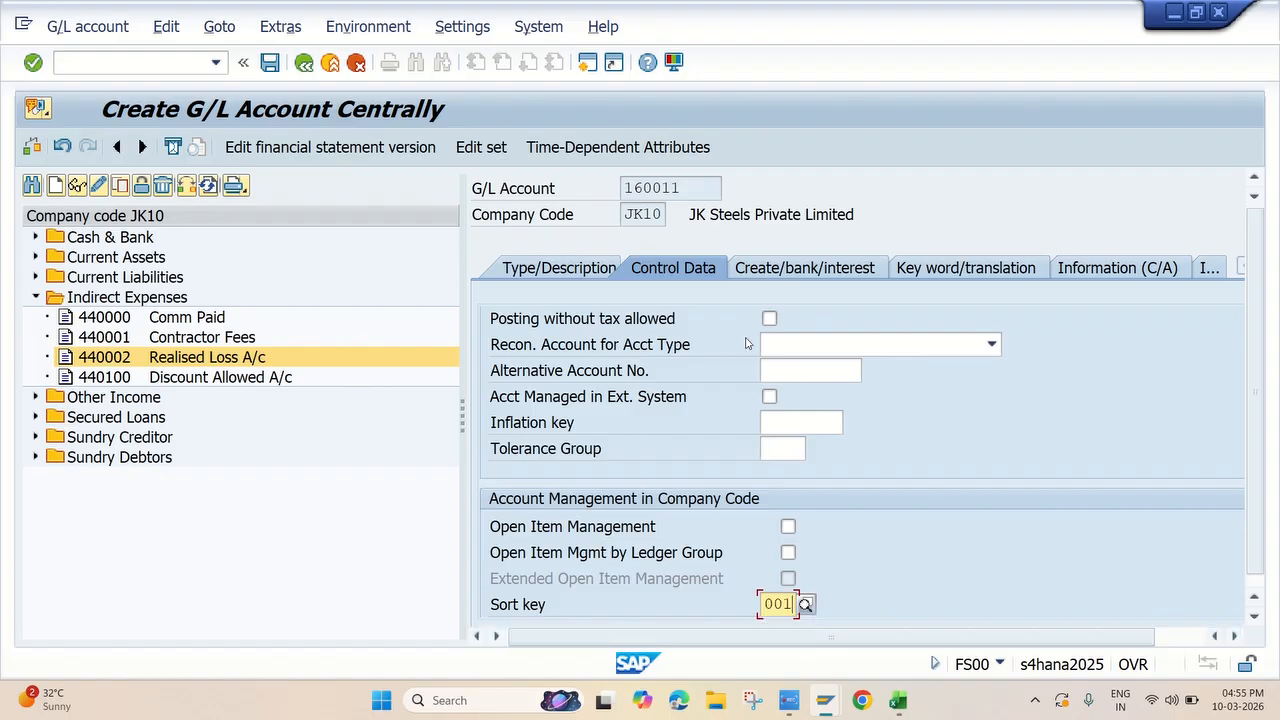
Assign field status group G001 to the FC clearing account, save the account, and return to the Excel checklist
click(787, 269)
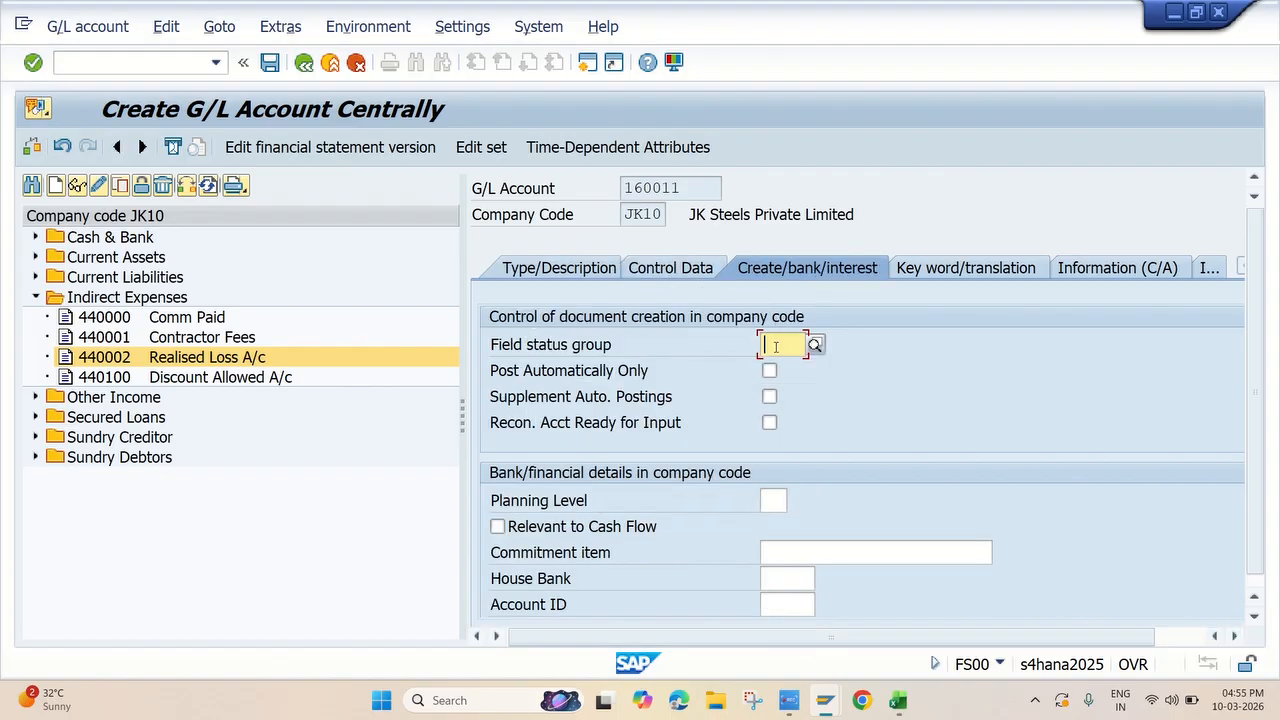
click(779, 363)
click(270, 62)
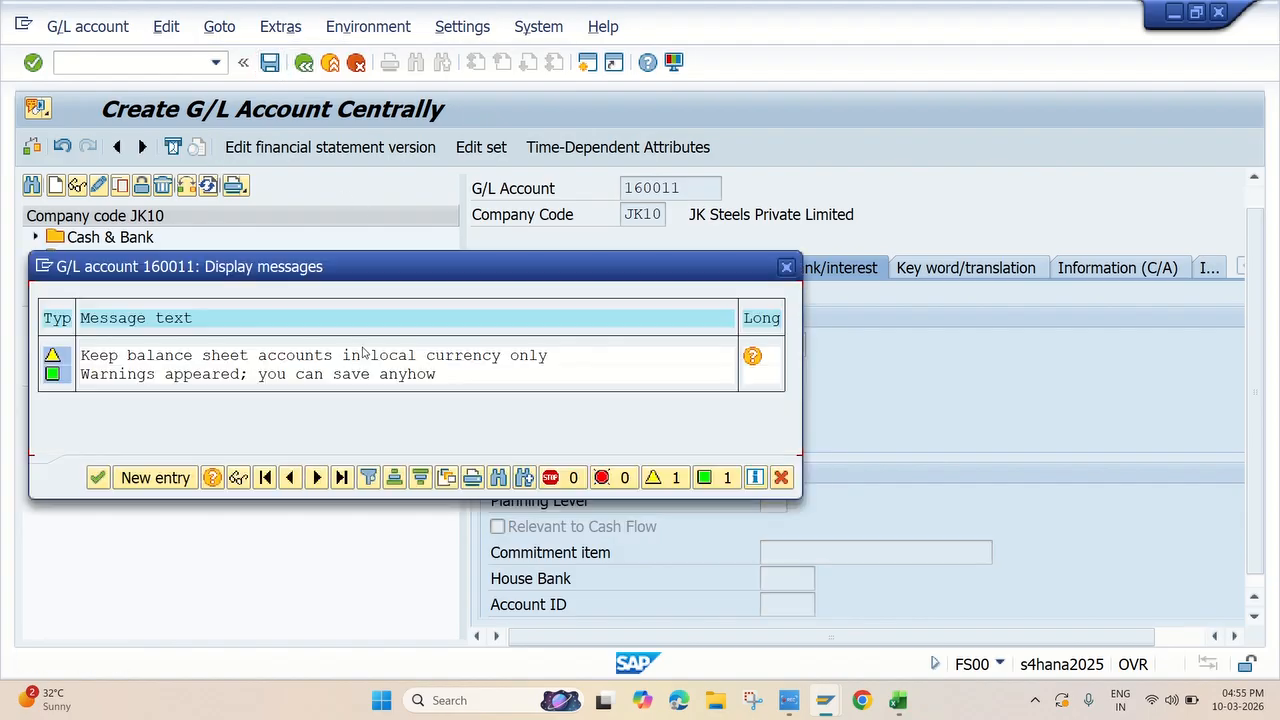
click(98, 478)
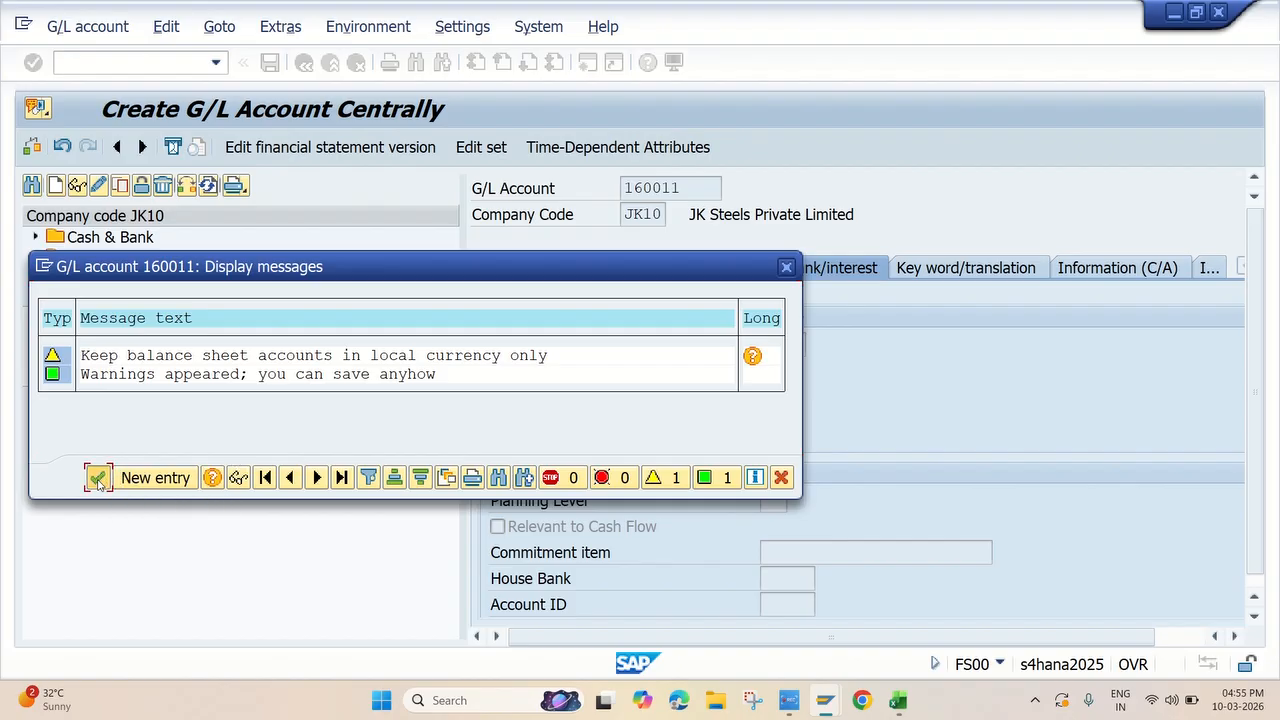
key(alt+Tab)
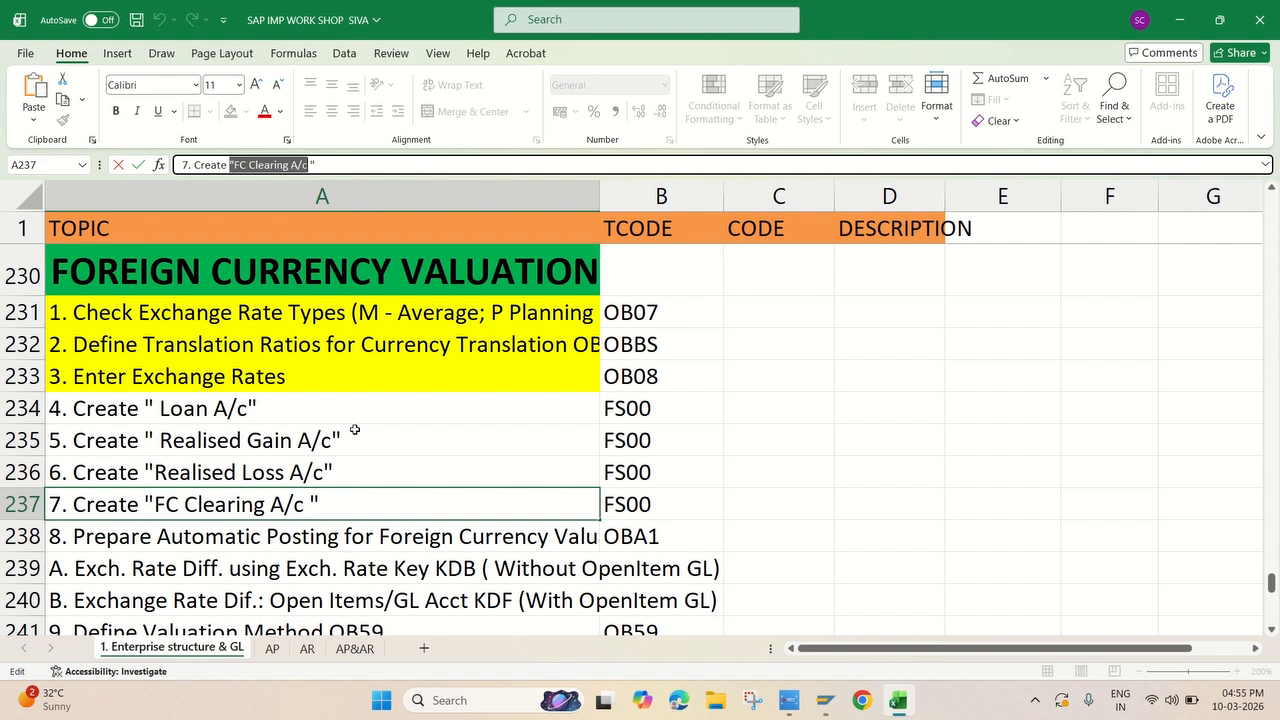
click(790, 700)
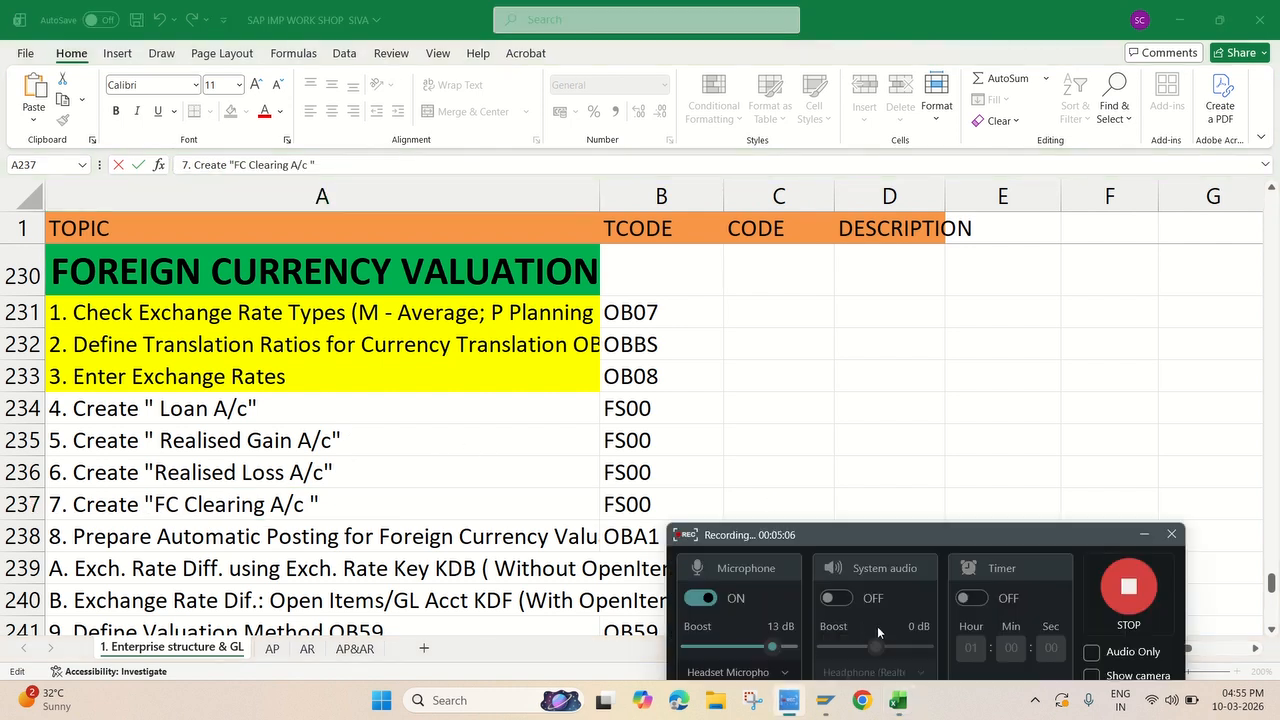
click(1100, 585)
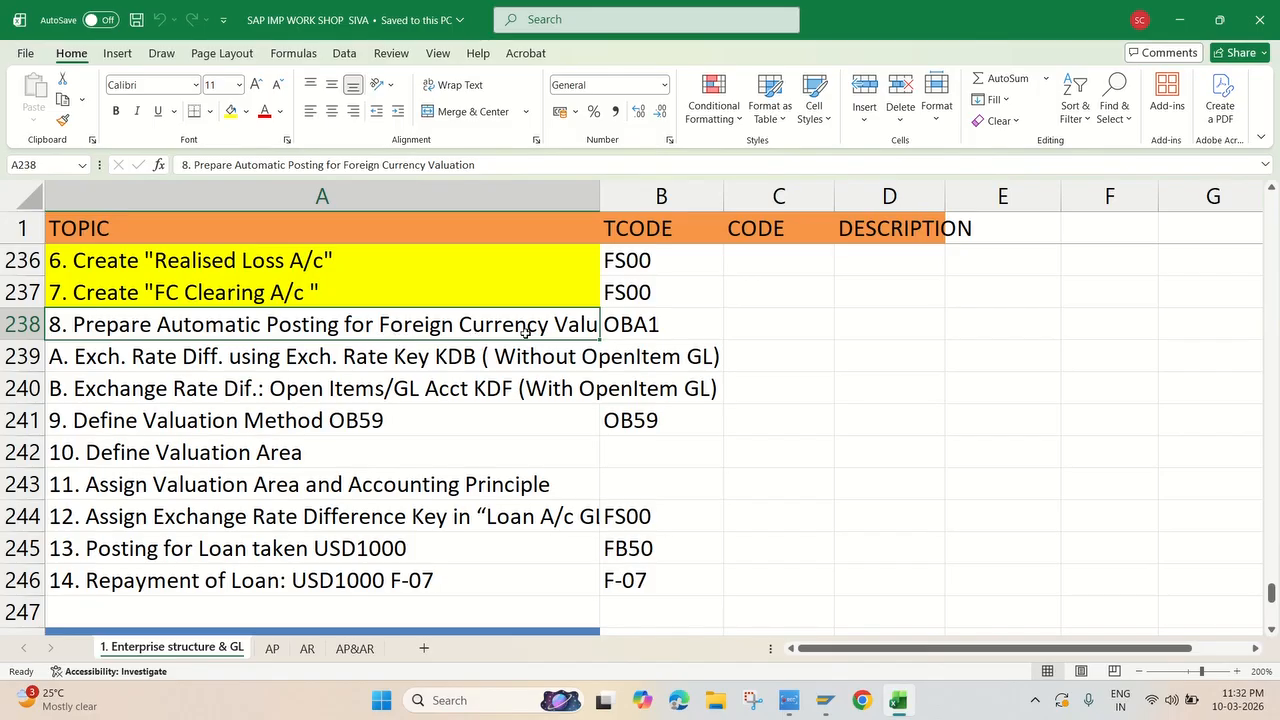
Review the OBA1 automatic posting entry and its KDB and KDF exchange rate difference items in the checklist
click(660, 330)
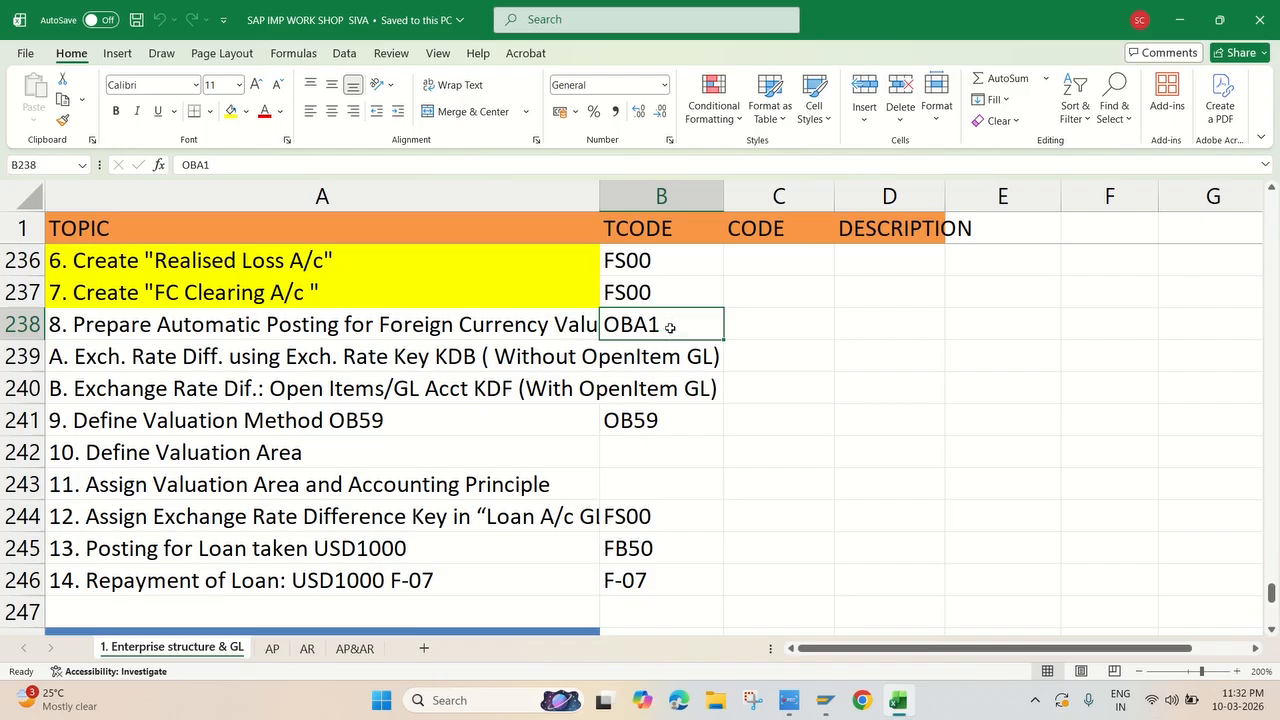
click(538, 355)
click(517, 391)
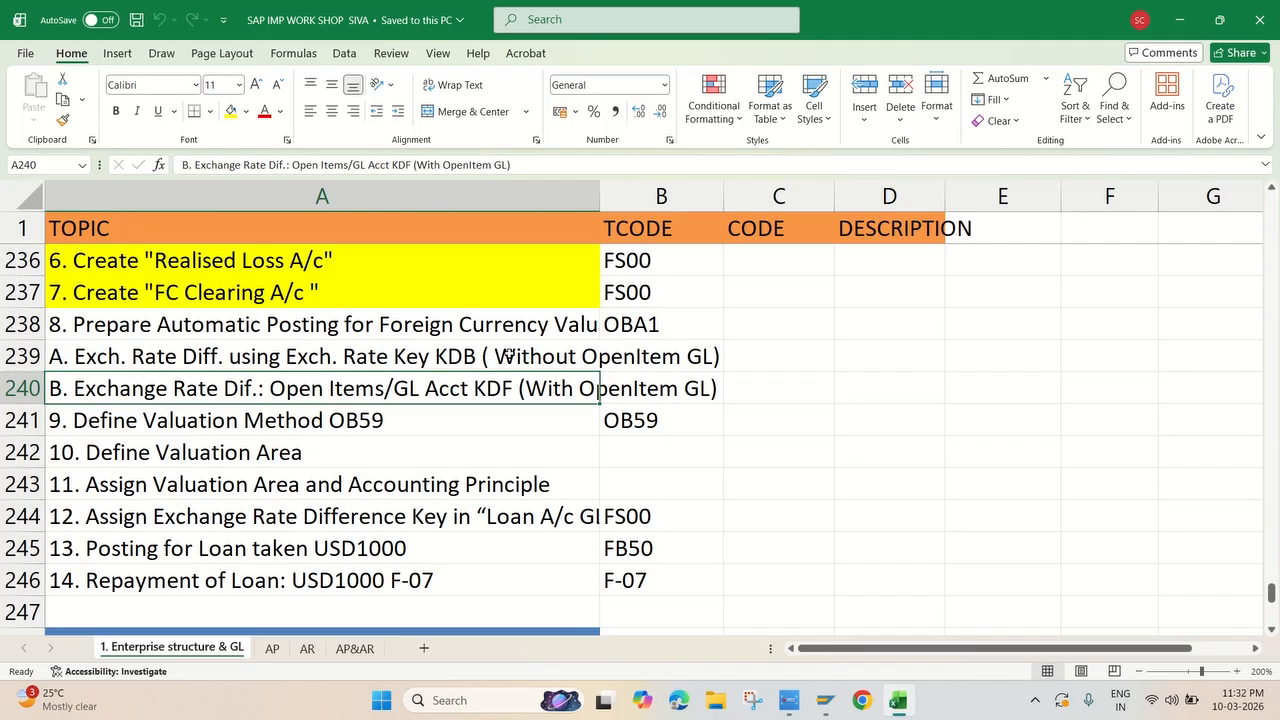
click(531, 361)
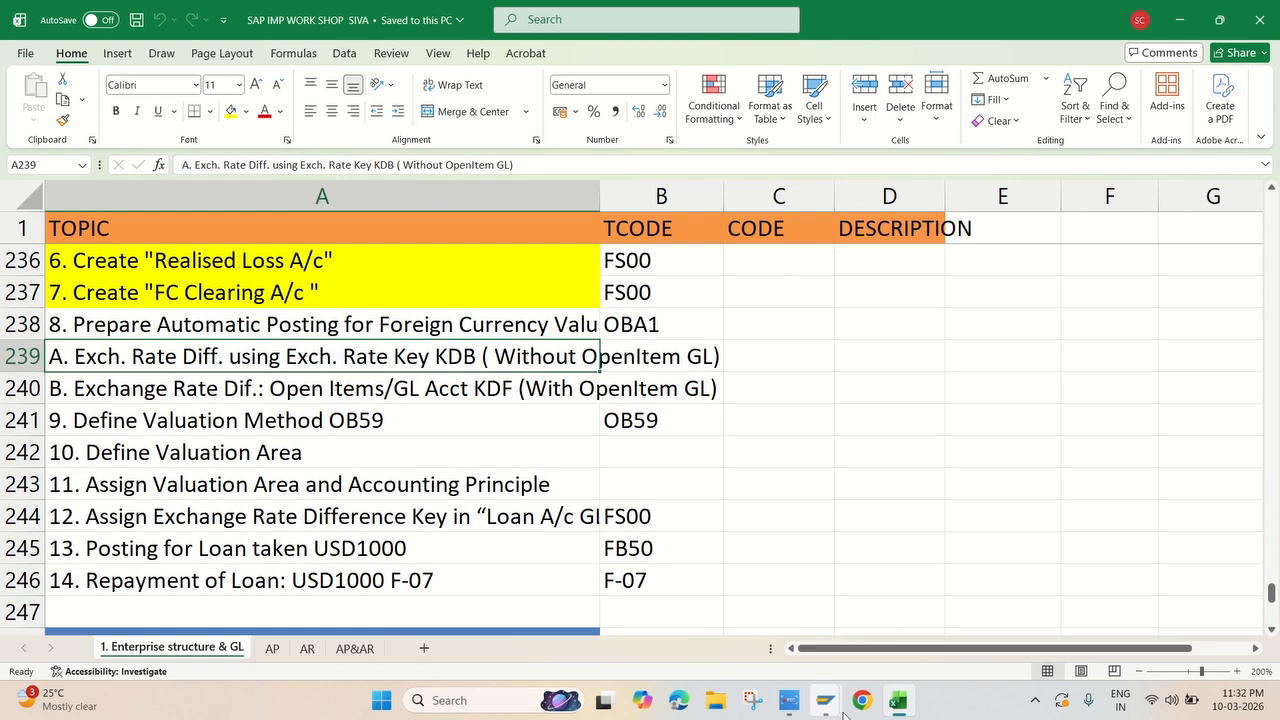
Switch to SAP, start transaction FS00 and display the loan account 120000 under Secured Loans
mouse_move(825, 700)
click(900, 612)
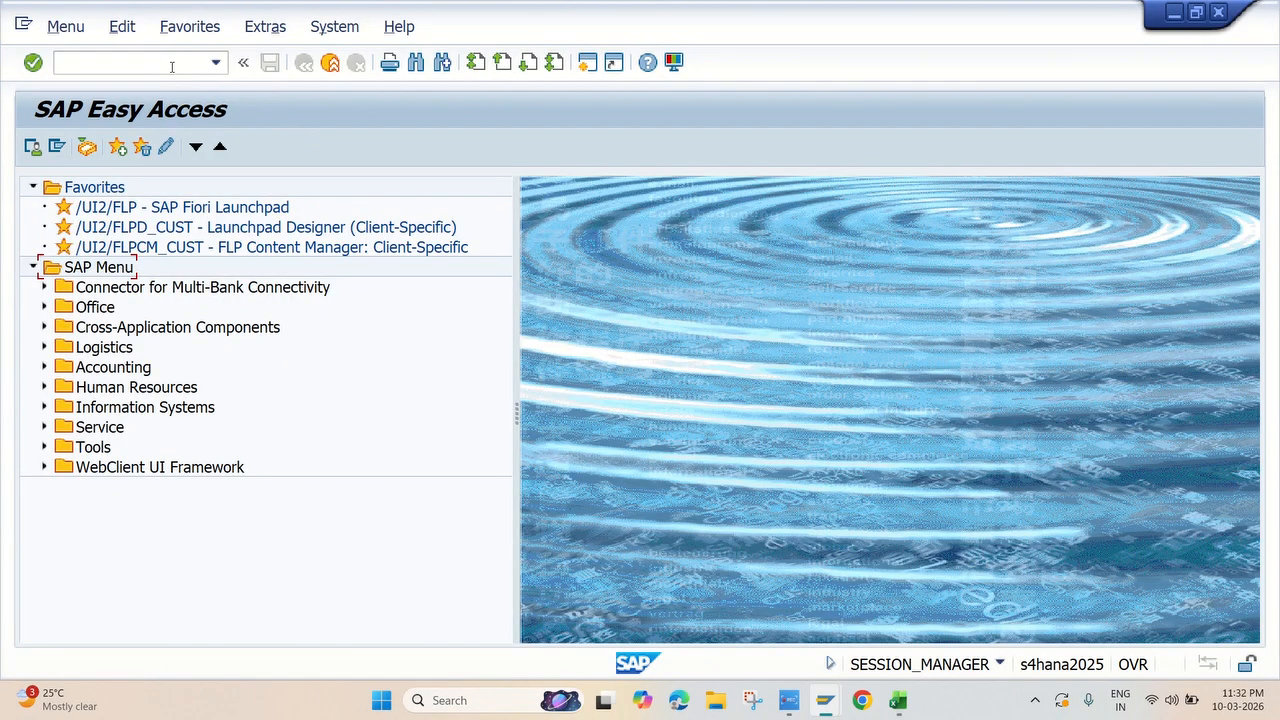
text(fs00)
key(Return)
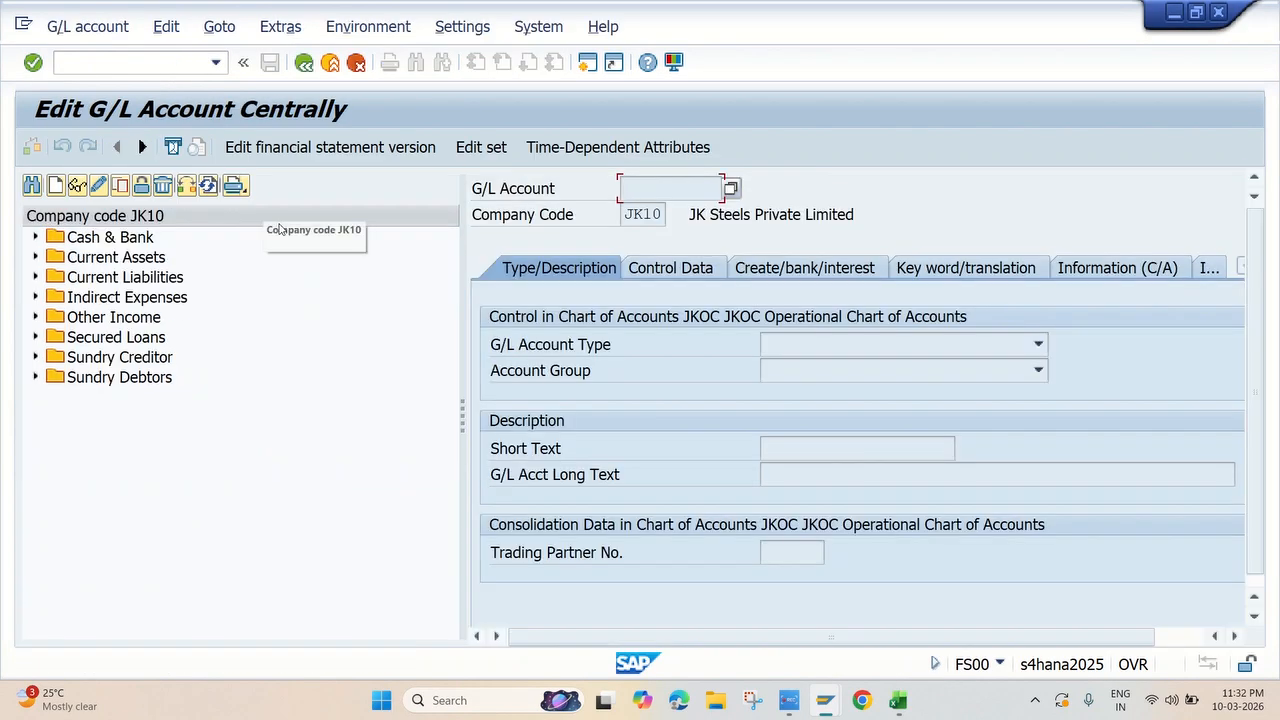
click(38, 340)
click(113, 360)
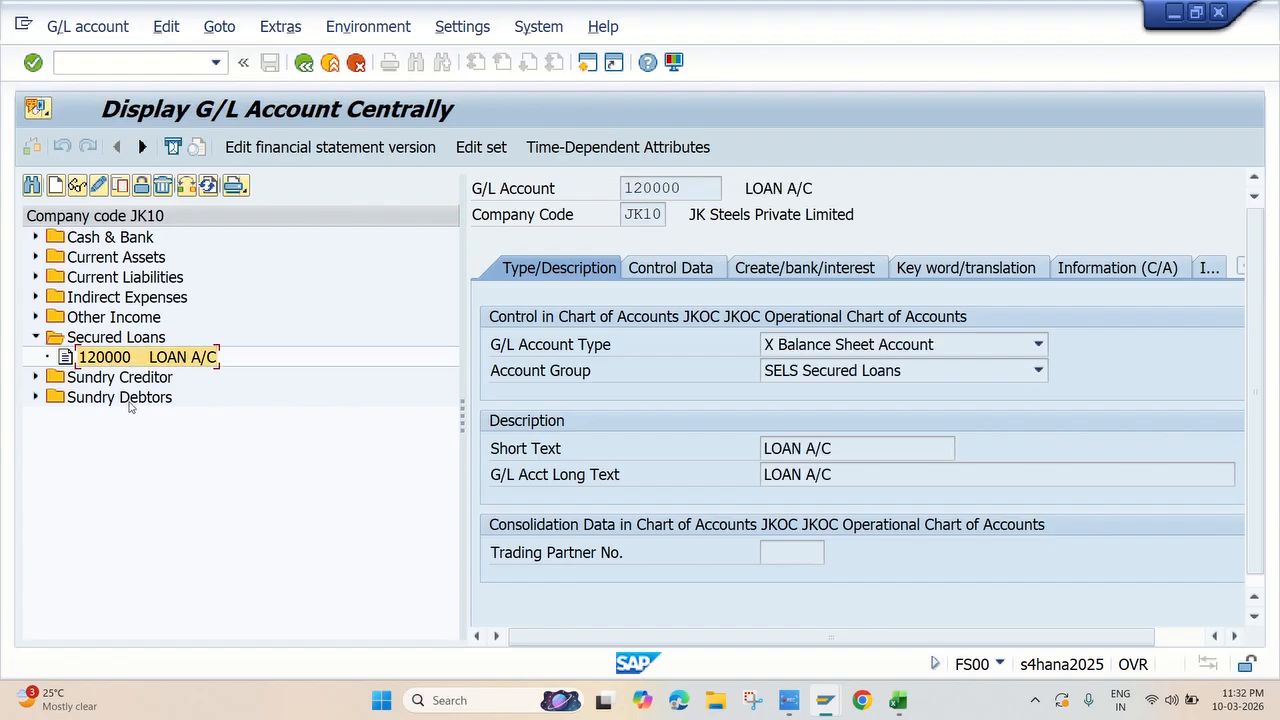
Examine the loan account's control data down to the account management and joint venture settings
click(687, 270)
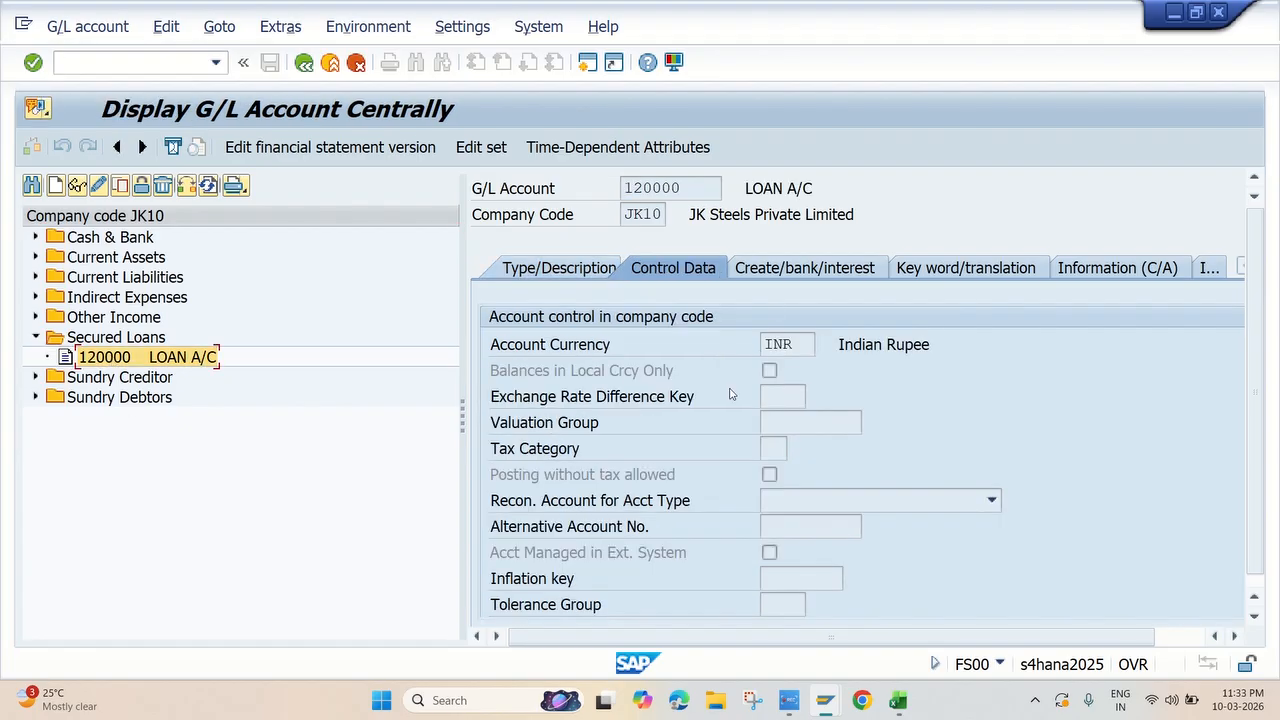
scroll(785, 459, down, 1)
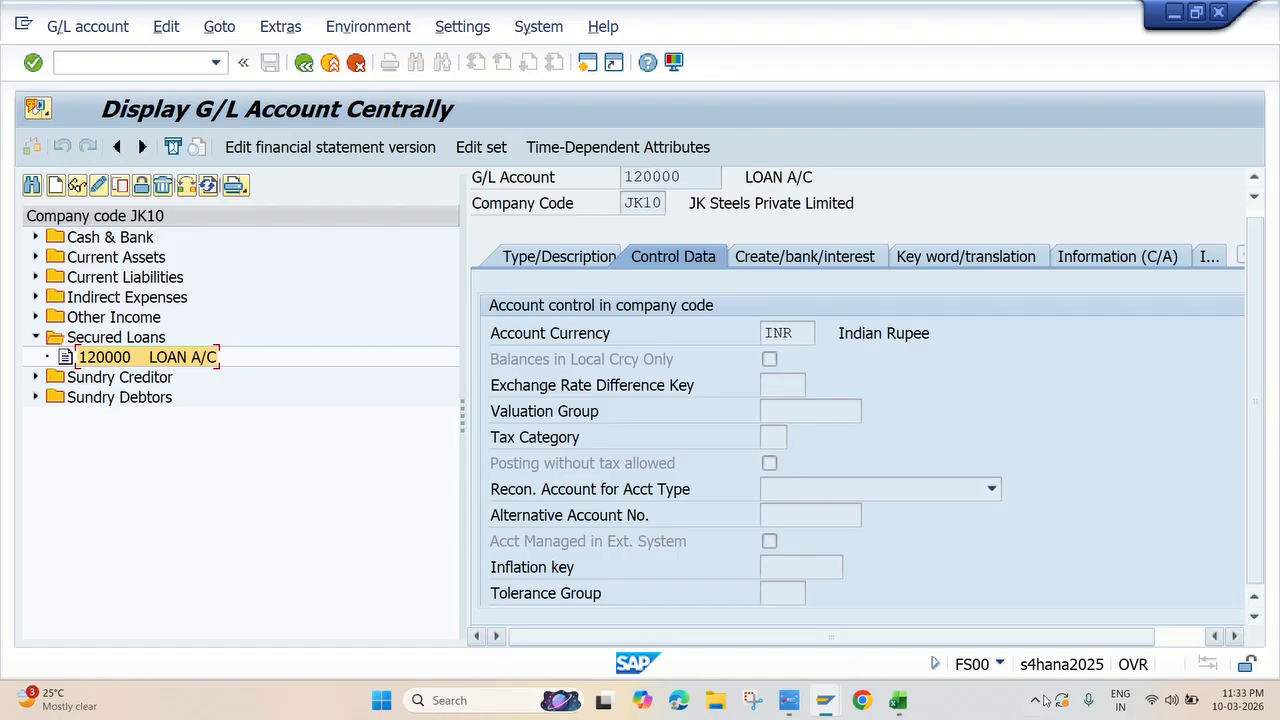
drag(1000, 637, 1125, 627)
drag(1231, 421, 1231, 532)
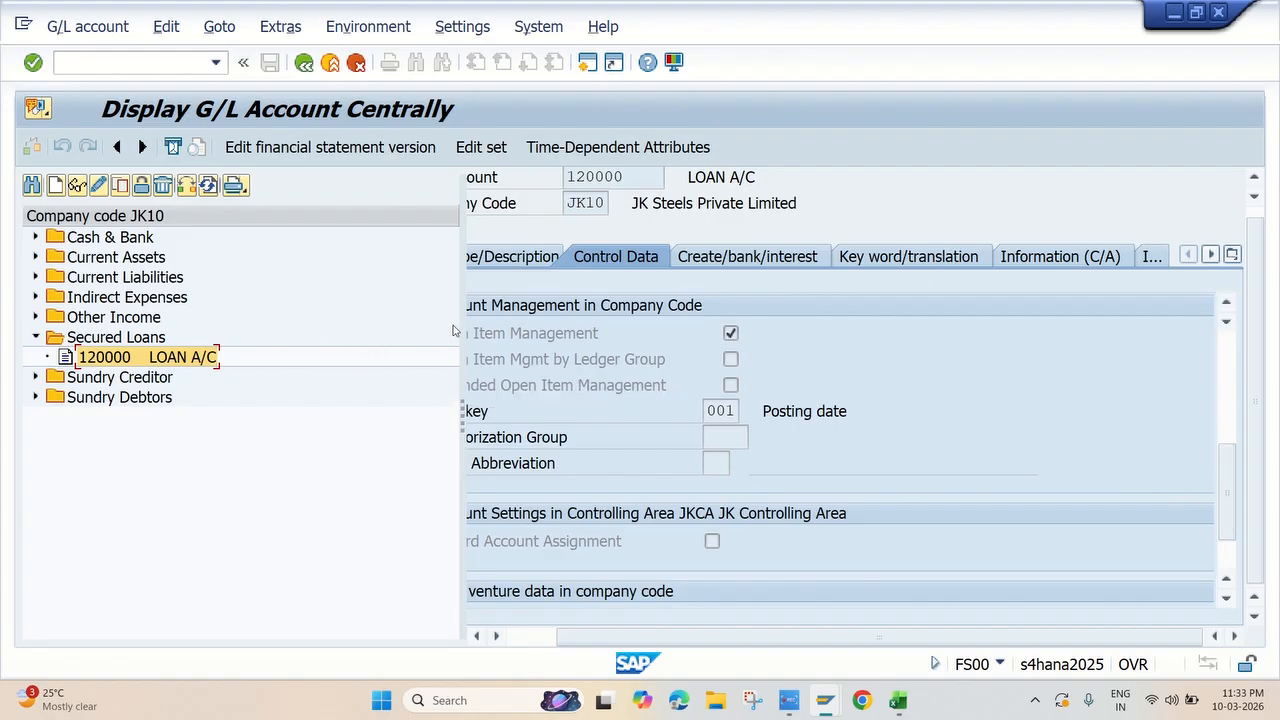
drag(461, 328, 365, 329)
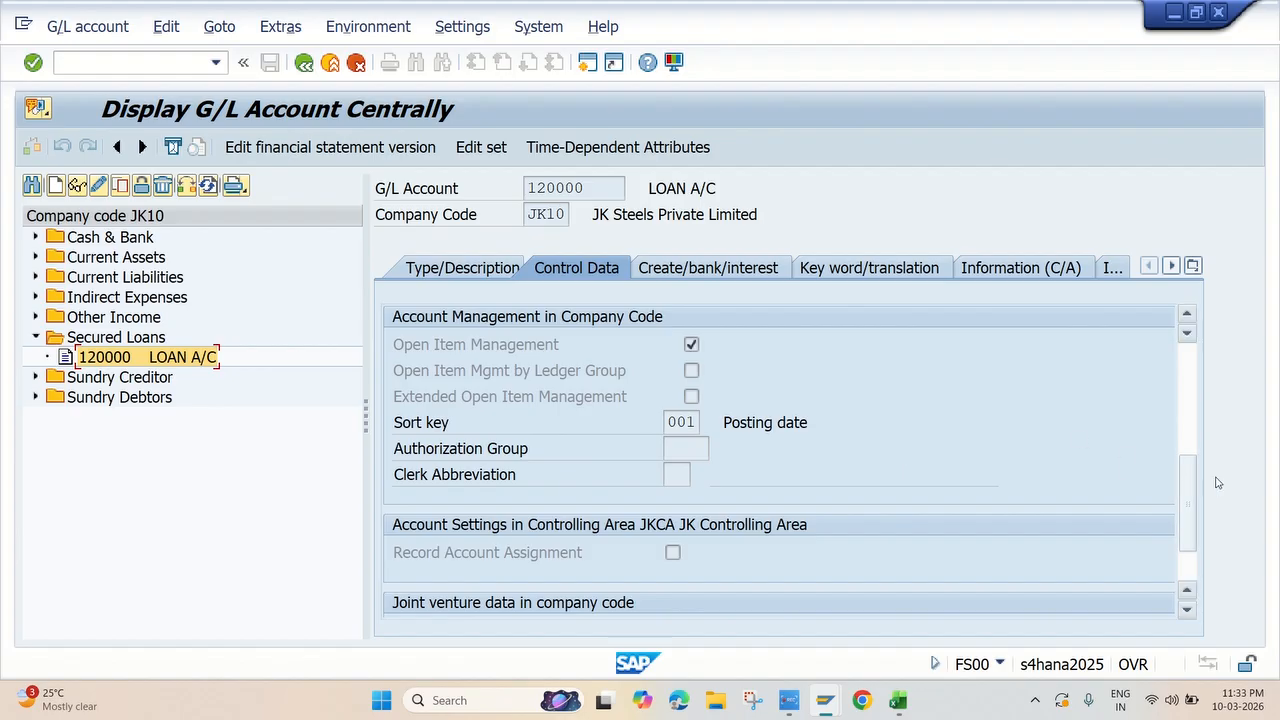
scroll(1083, 440, down, 1)
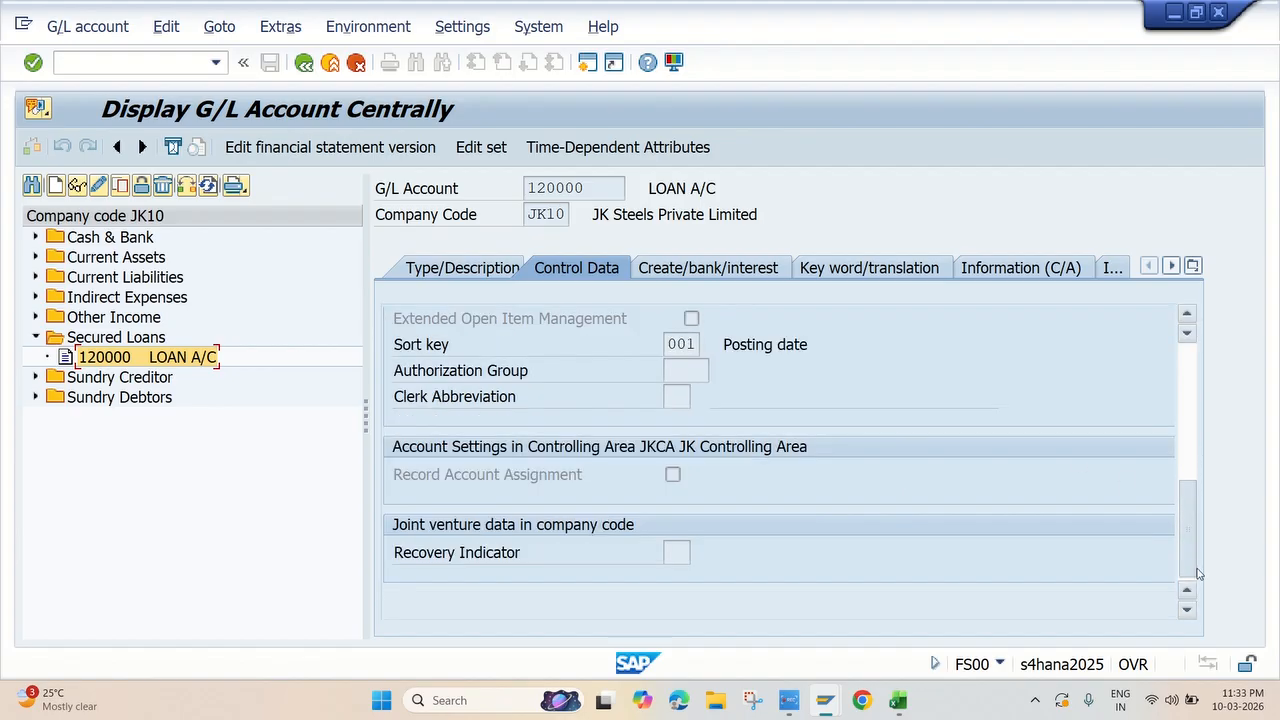
Check the loan account's document creation, bank and interest settings, and re-examine its open item management setting
click(685, 268)
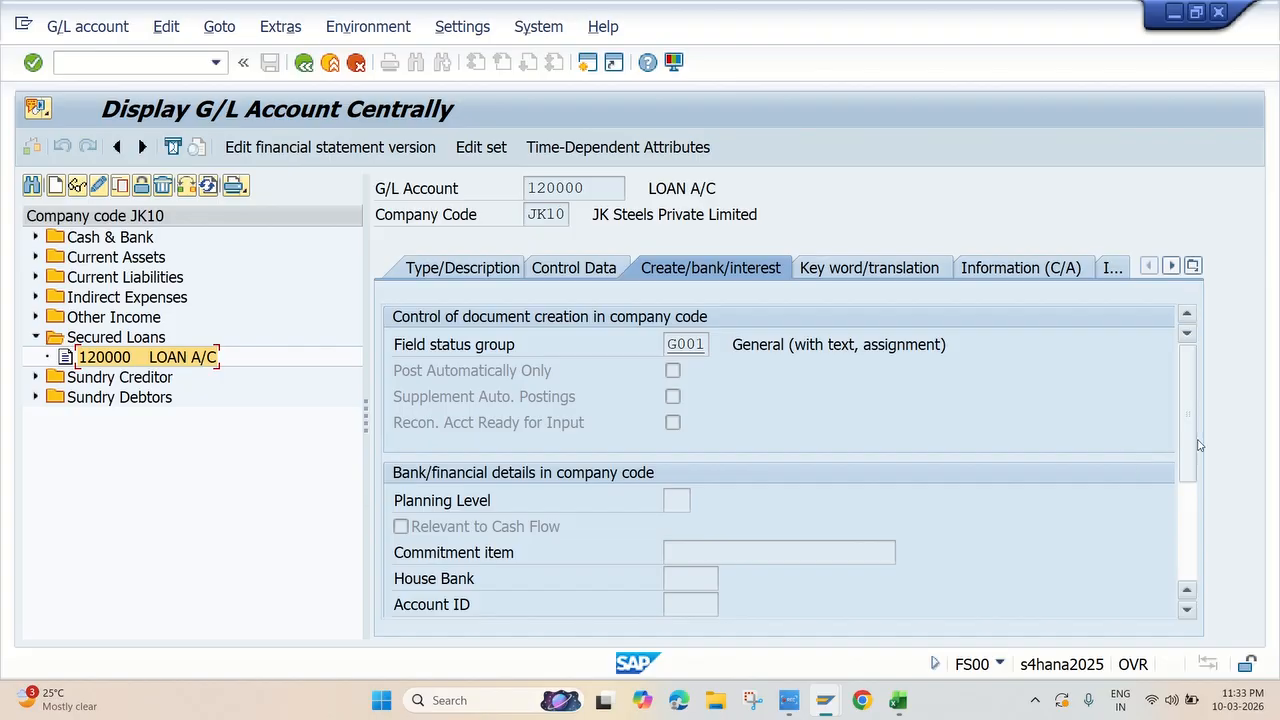
drag(1190, 440, 1206, 540)
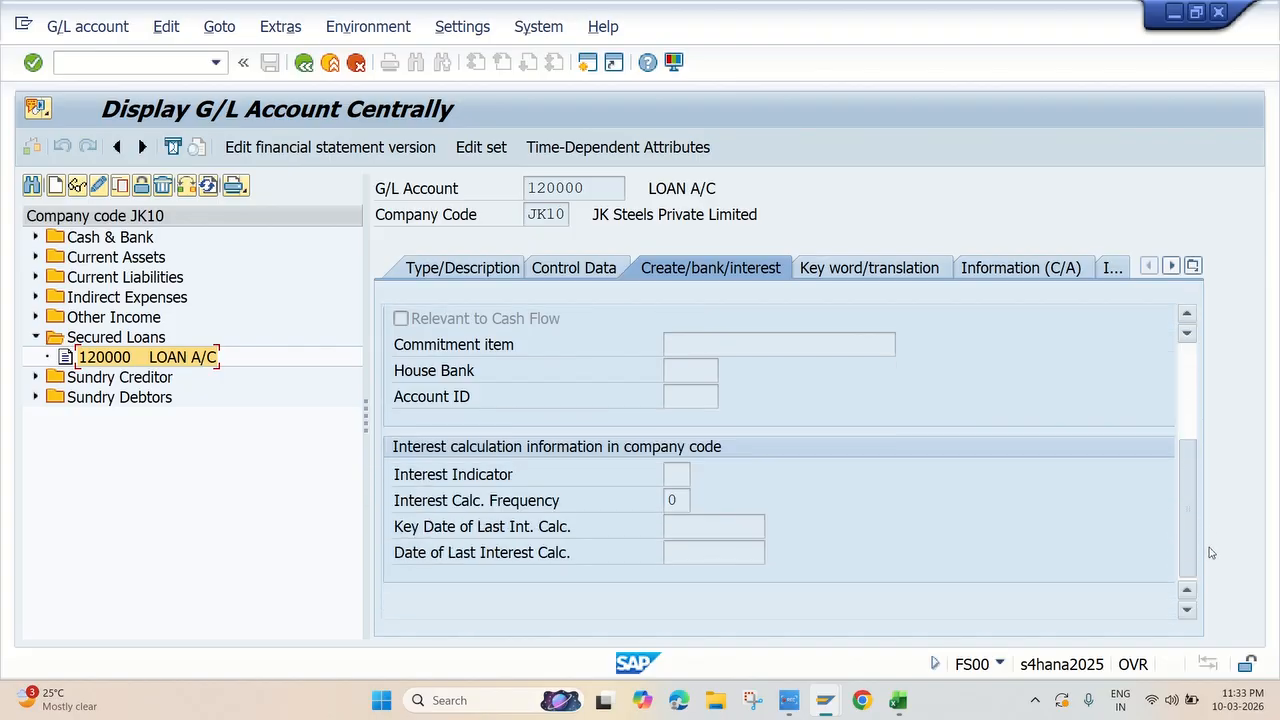
click(572, 270)
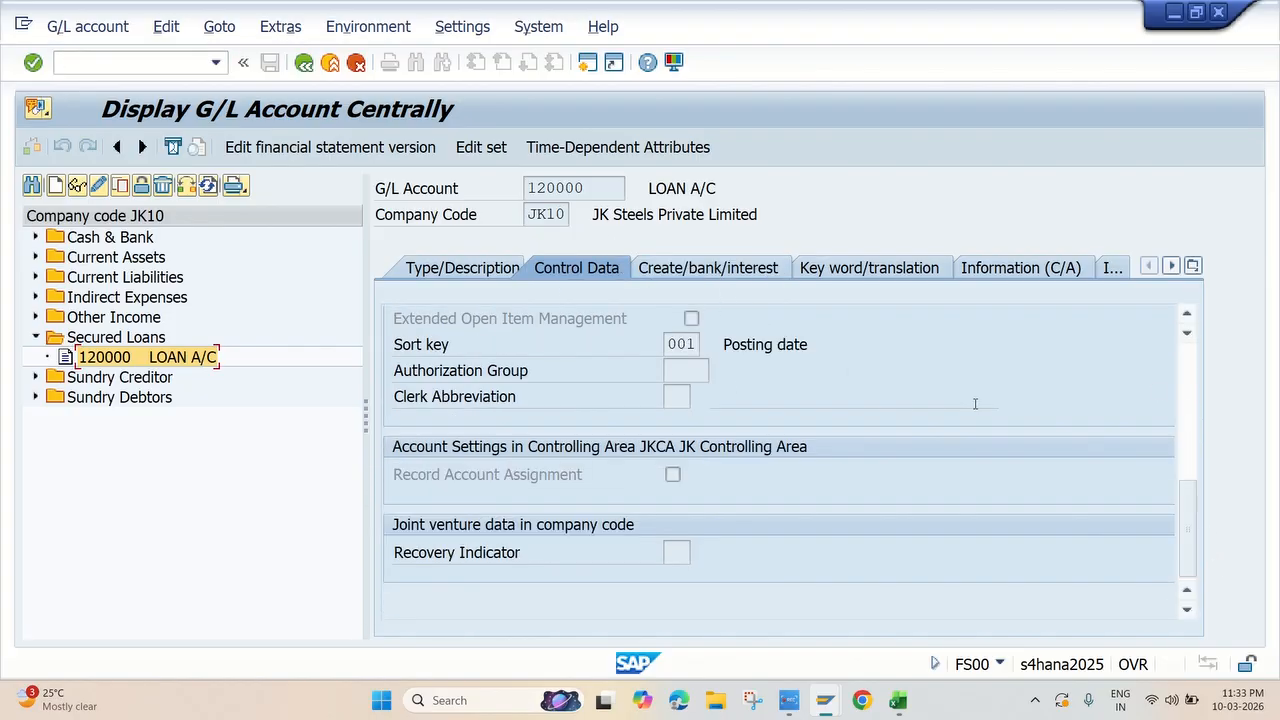
scroll(1205, 528, up, 1)
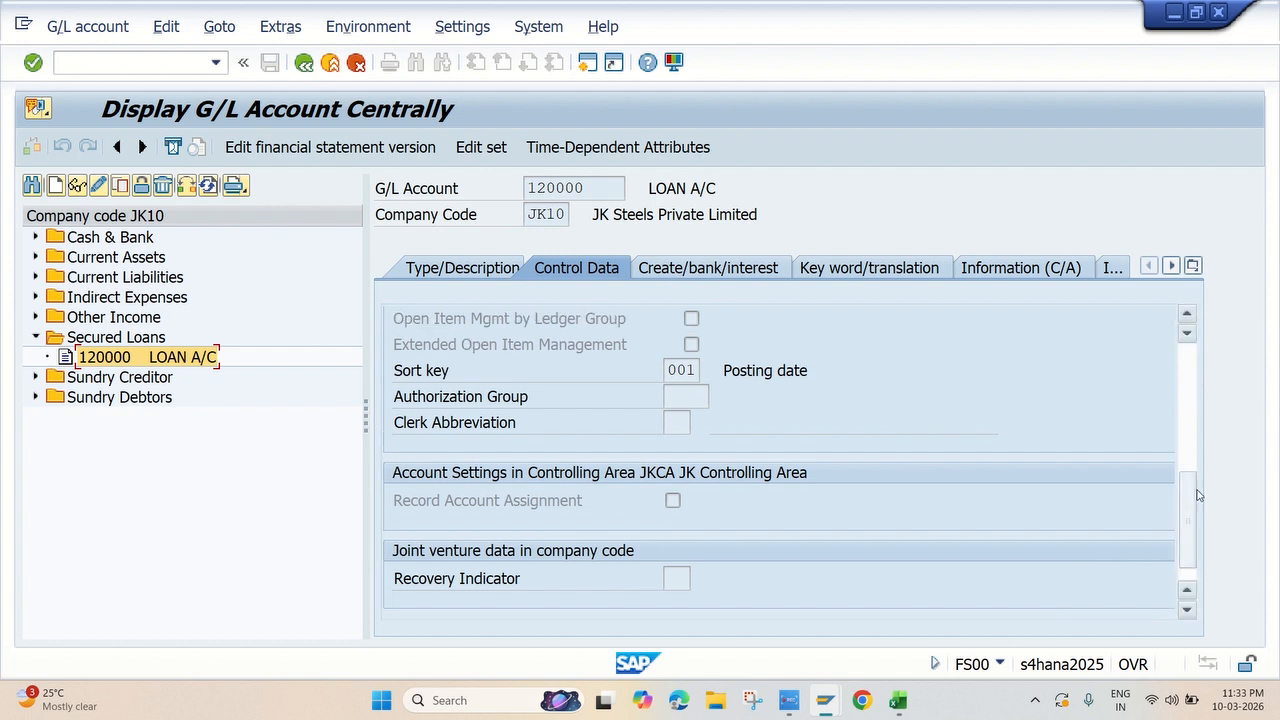
click(881, 392)
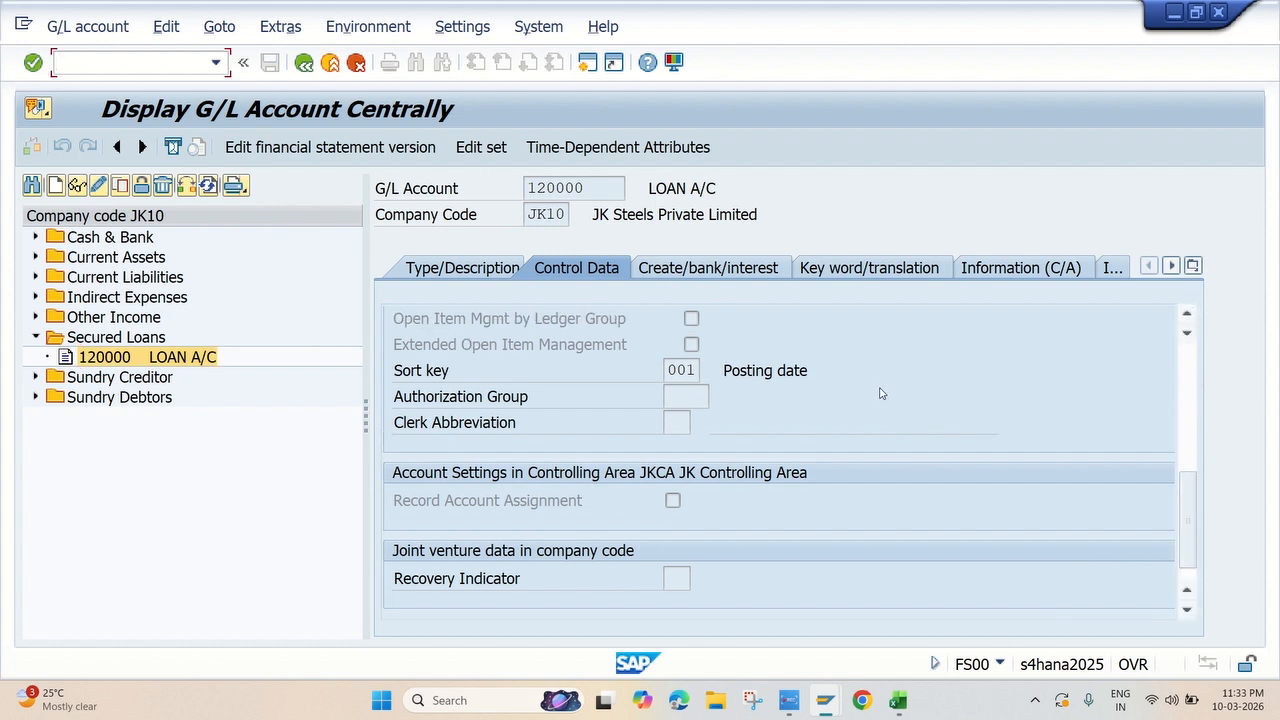
scroll(1188, 479, up, 4)
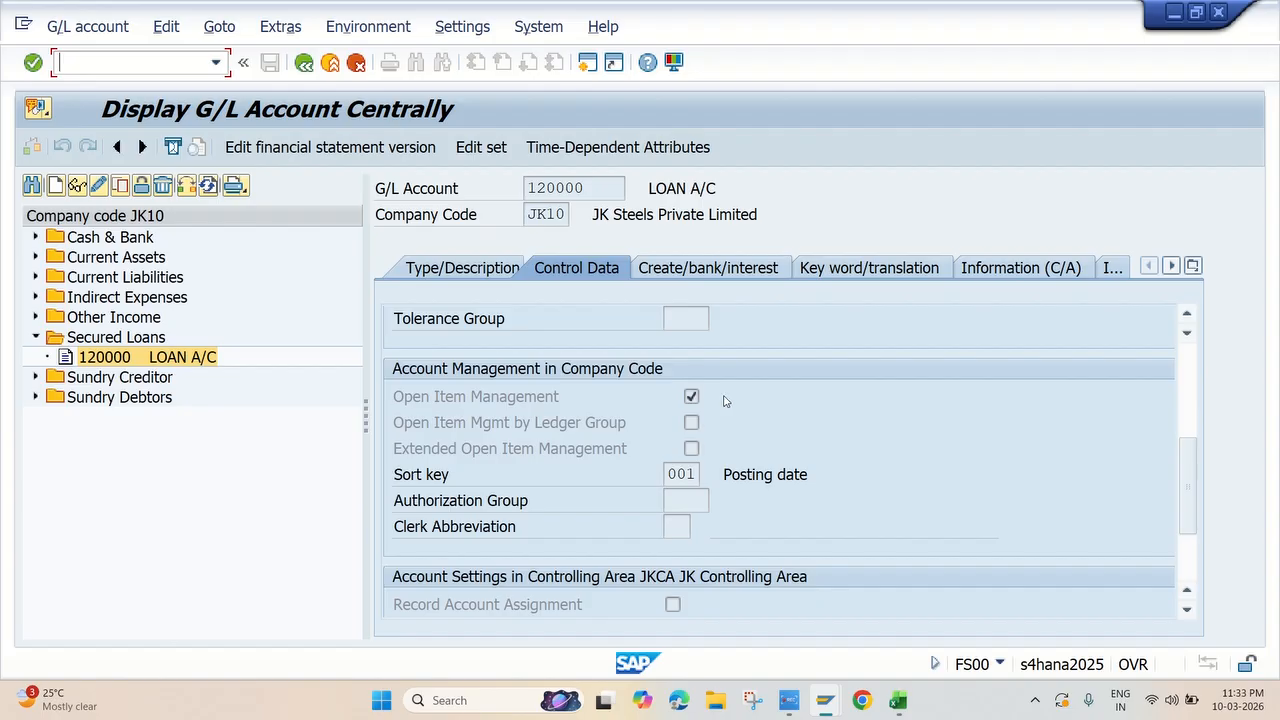
Compare the KDF and KDB rows of the Excel checklist with the loan account's open item management setting in SAP
key(alt+Tab)
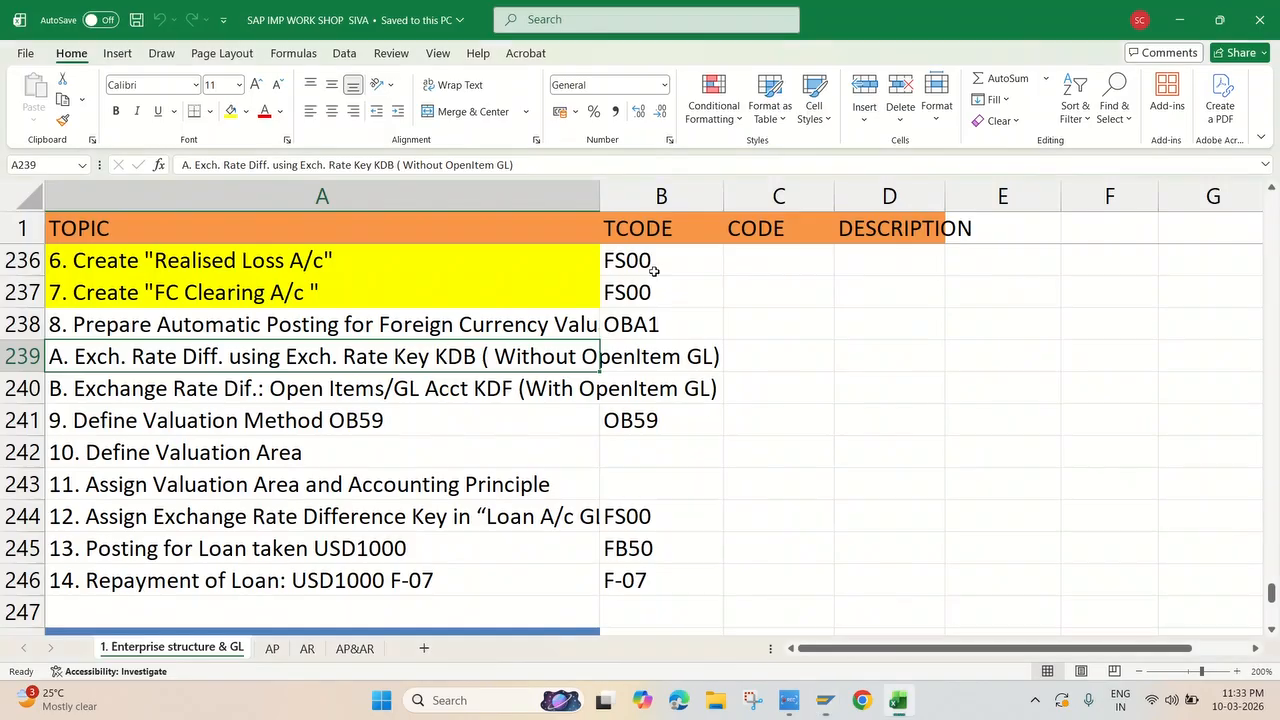
click(248, 392)
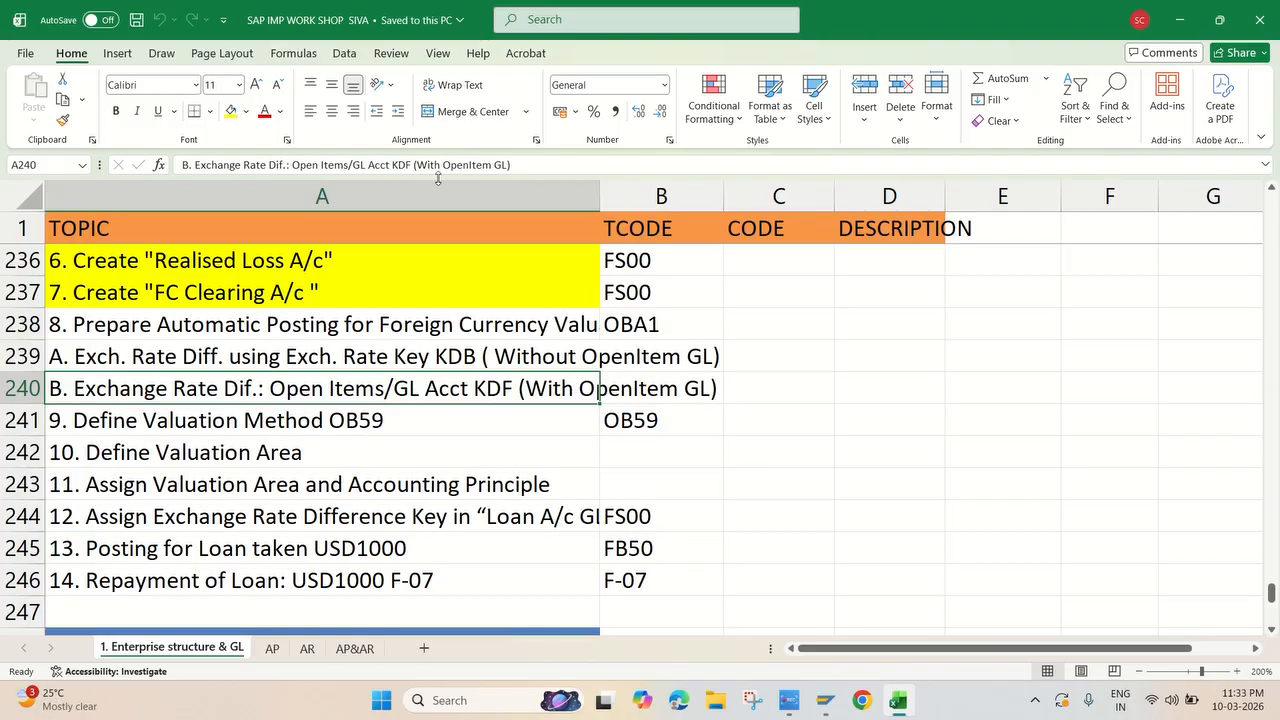
key(alt+Tab)
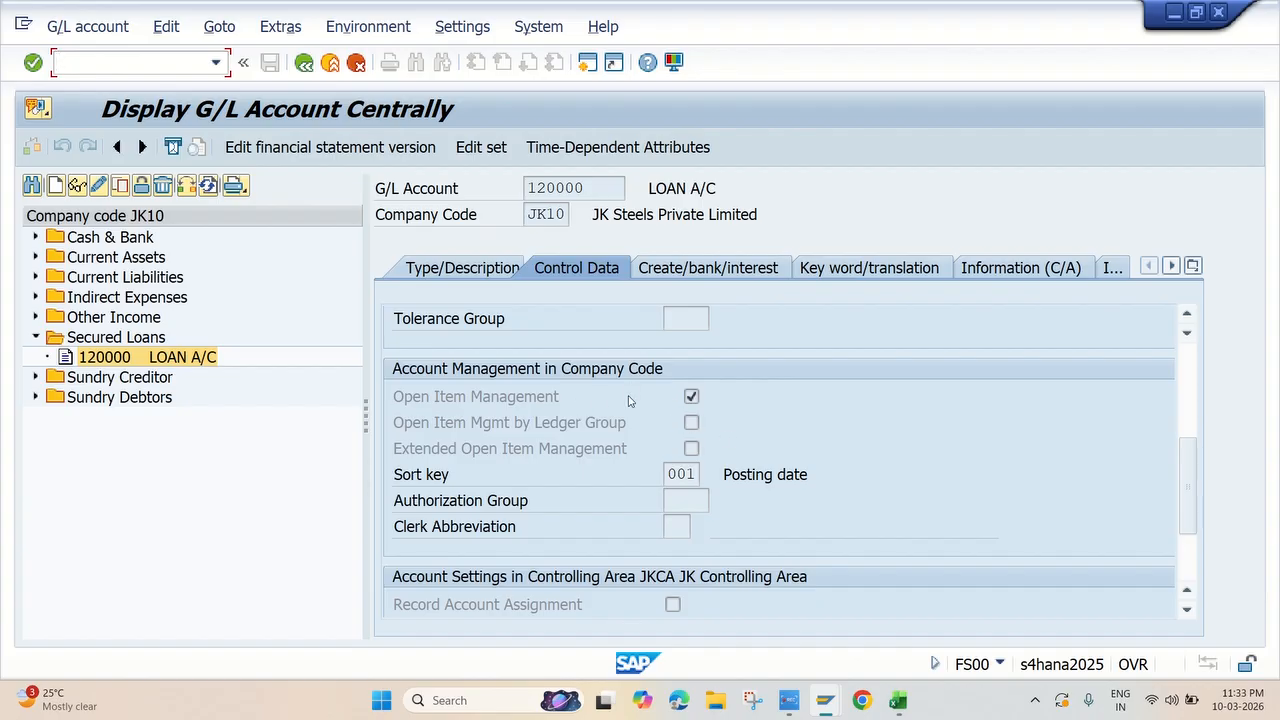
key(alt+Tab)
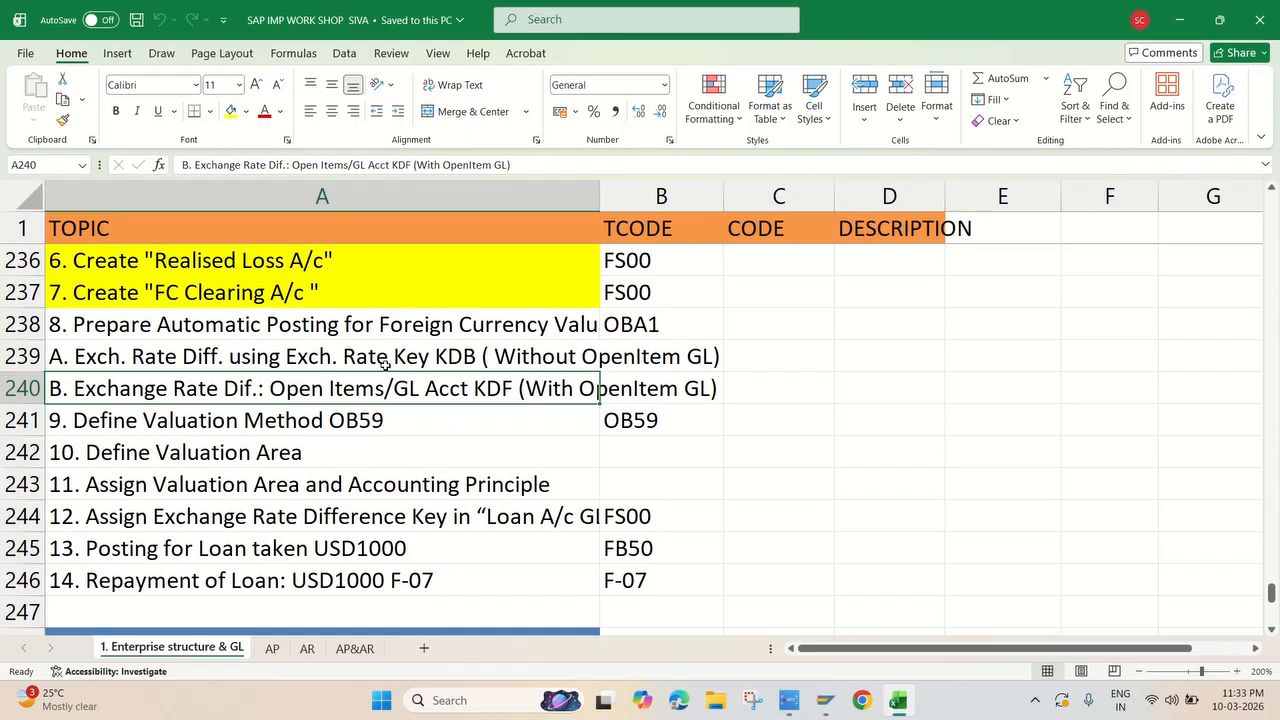
click(386, 358)
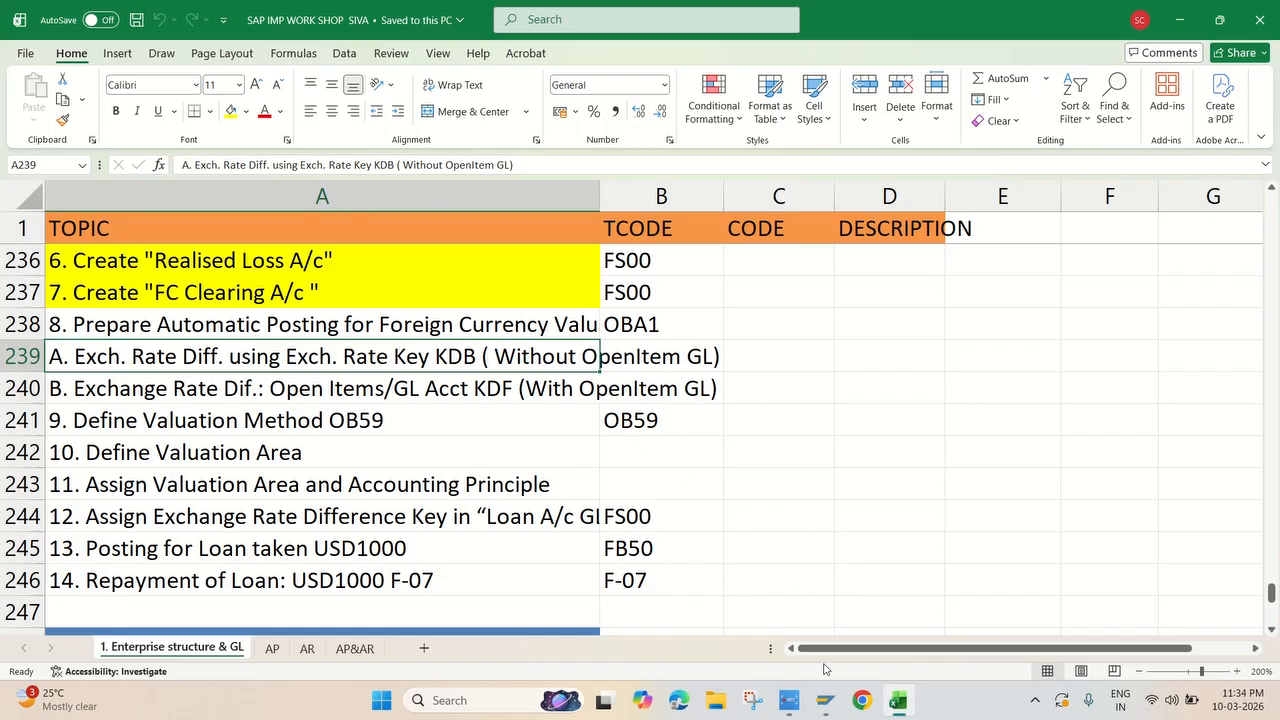
Return to SAP, start transaction SPRO and open the SAP Reference IMG
mouse_move(826, 702)
click(900, 590)
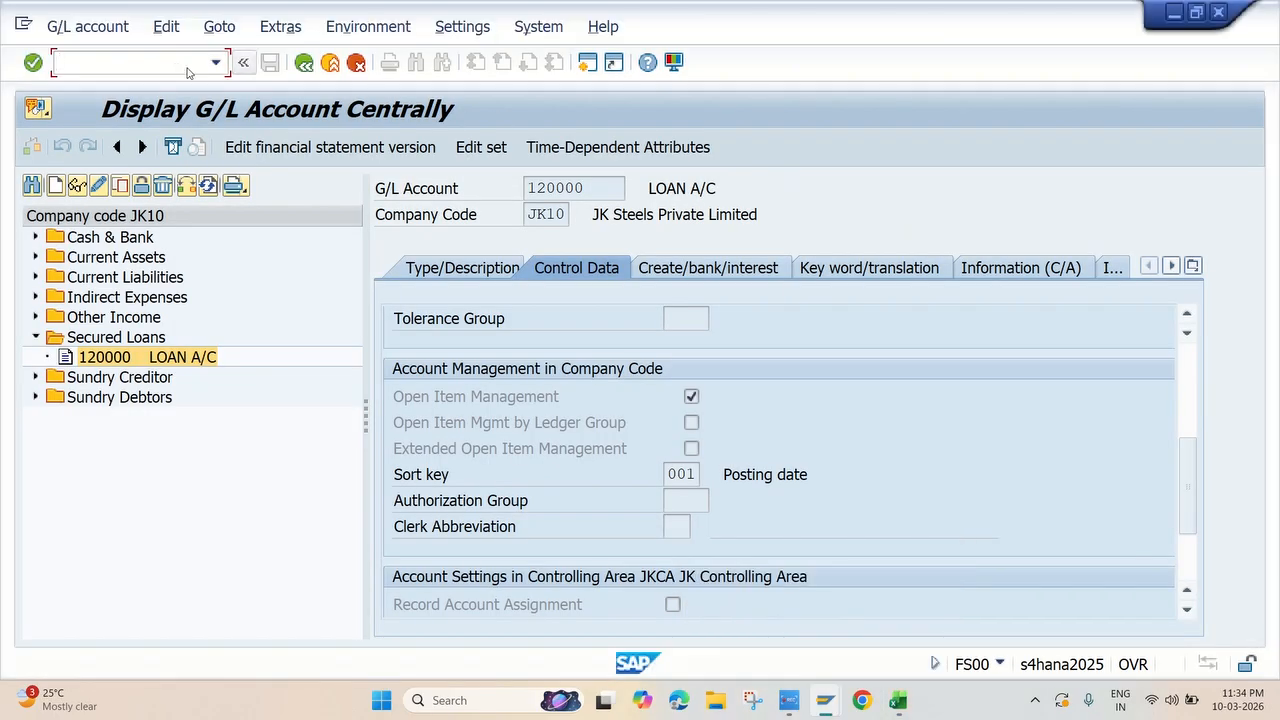
text(/nspro)
key(Return)
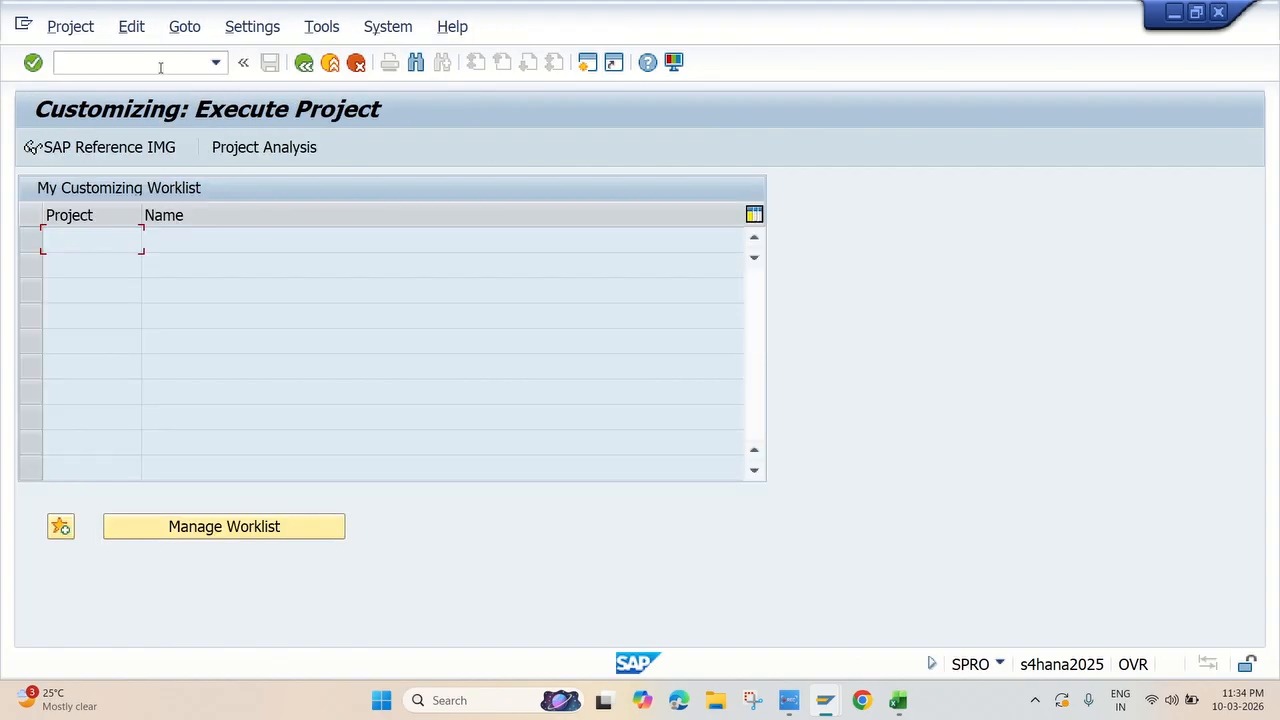
click(137, 153)
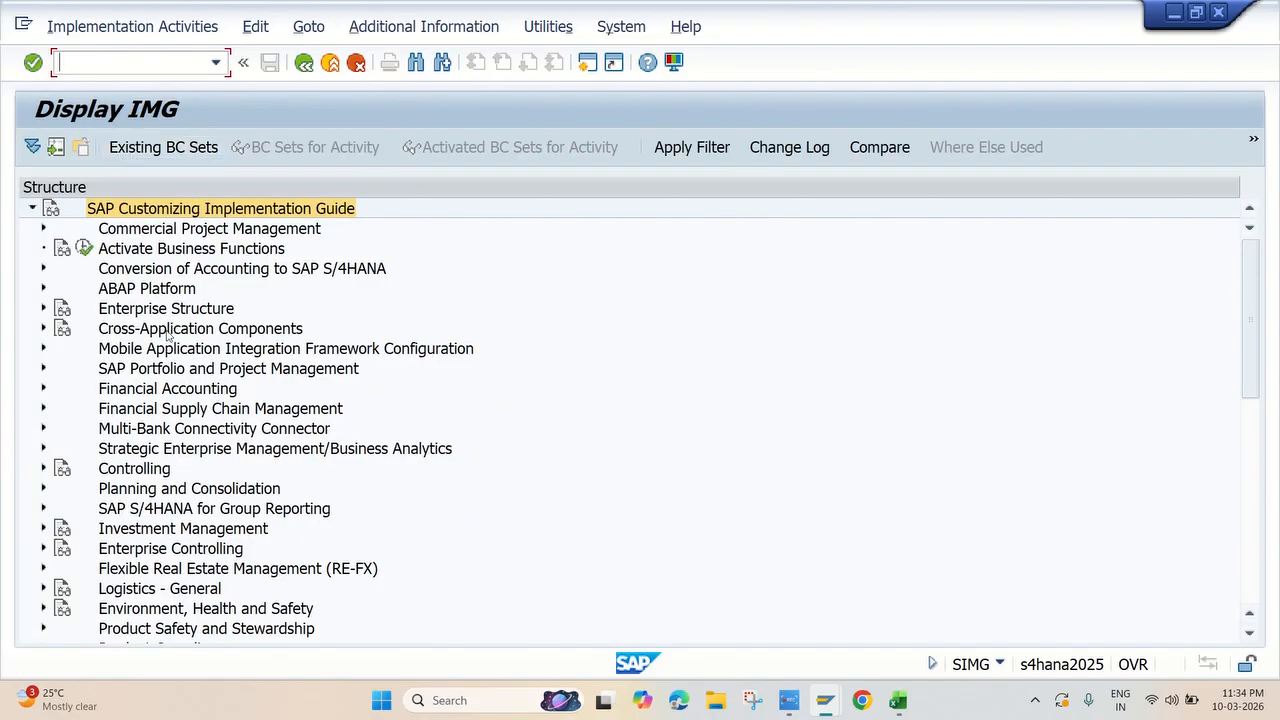
Open the IMG activity Prepare Automatic Postings for Foreign Currency Valuation within General Ledger Accounting's periodic valuation settings
click(43, 388)
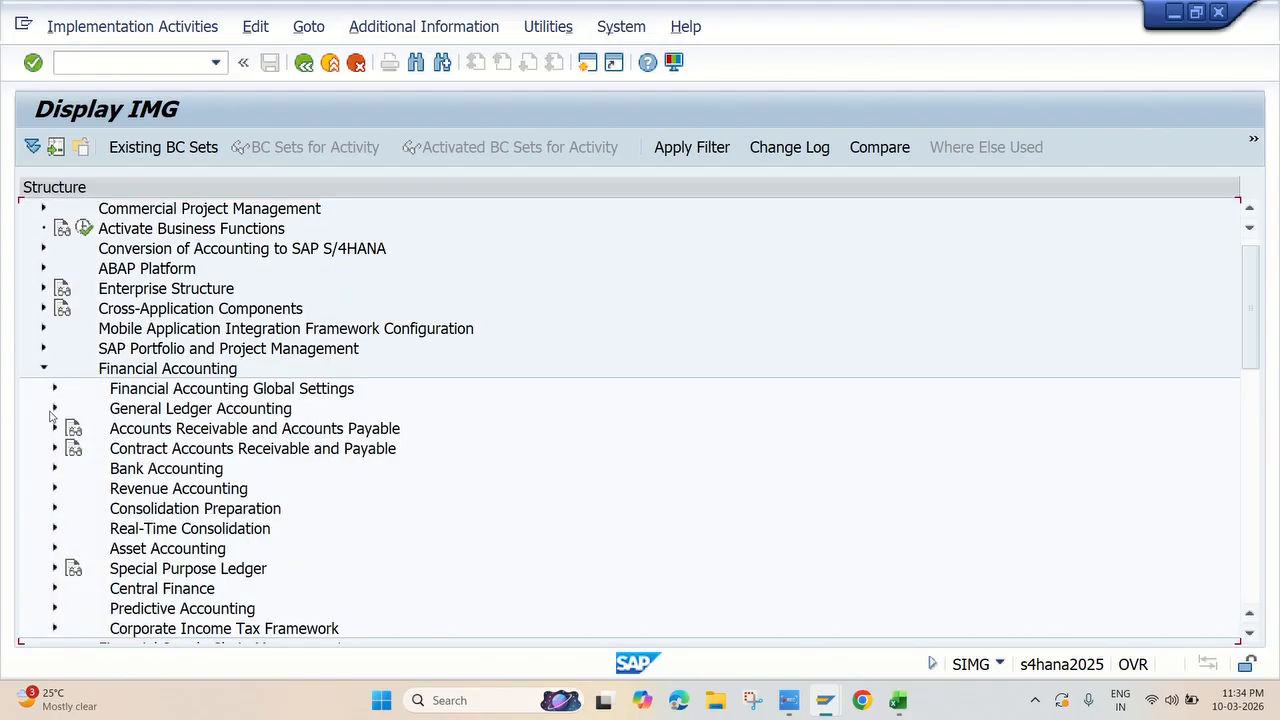
click(54, 409)
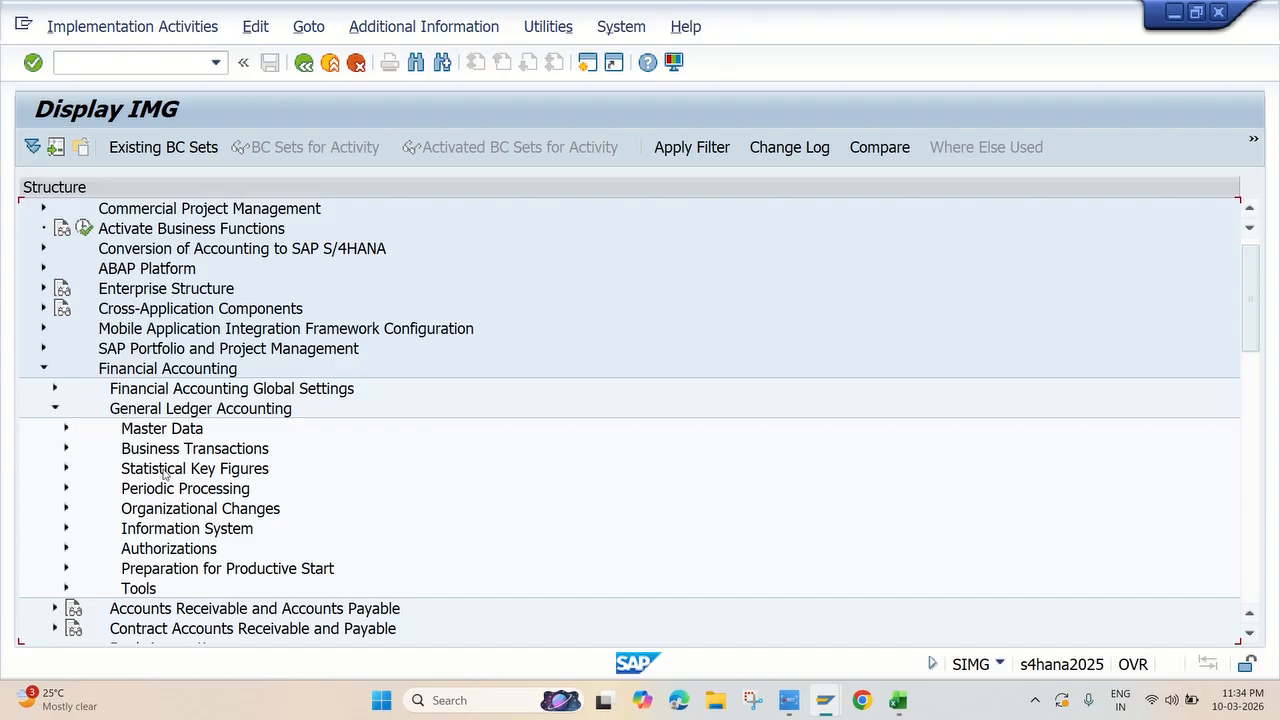
click(66, 489)
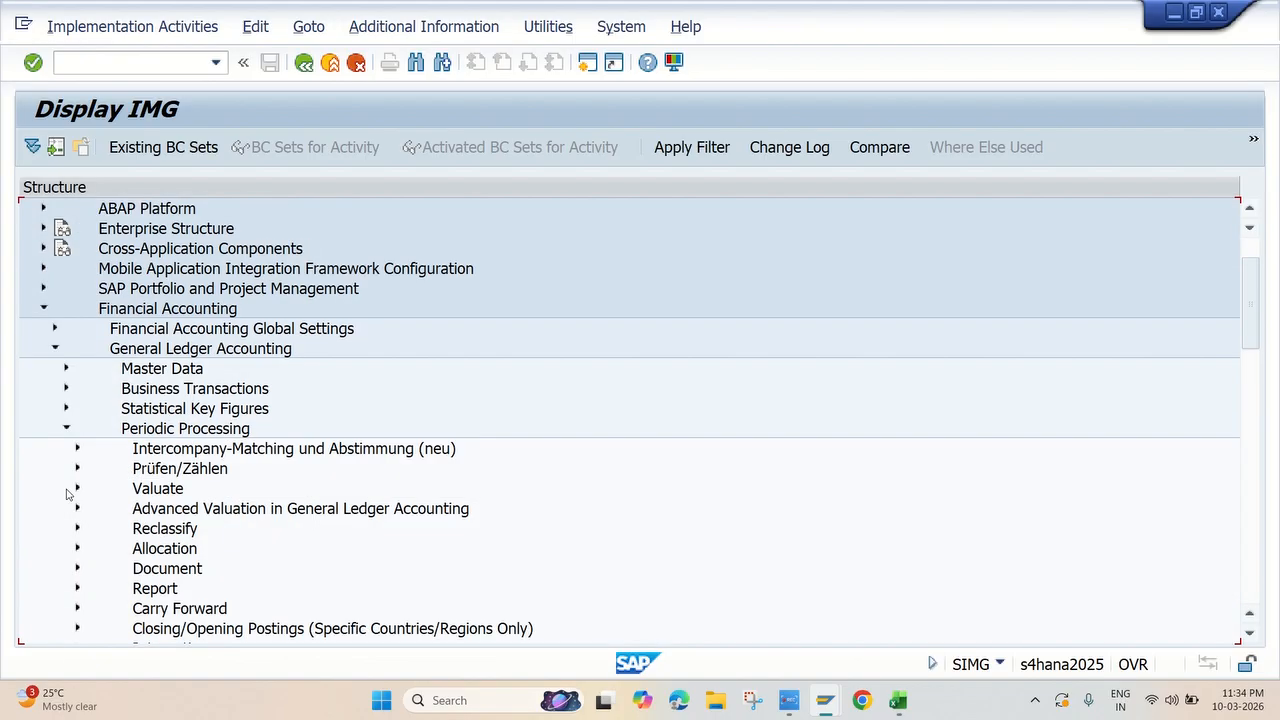
scroll(184, 489, down, 7)
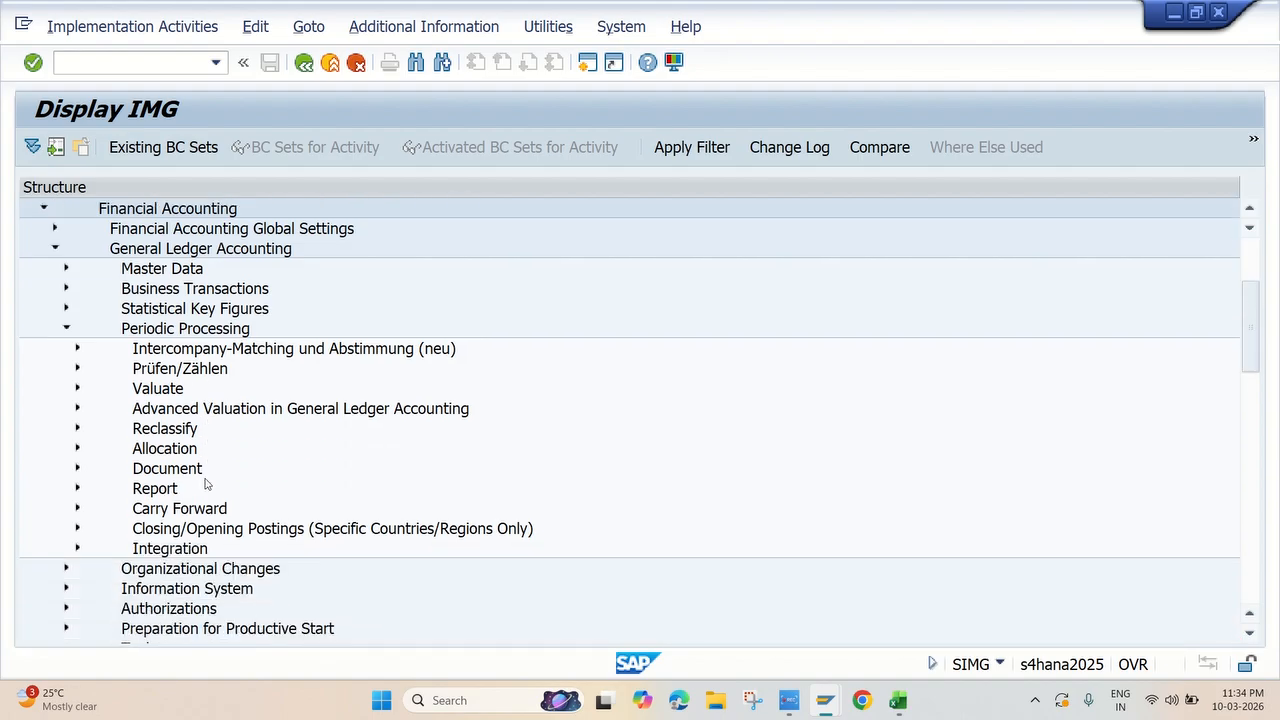
click(78, 349)
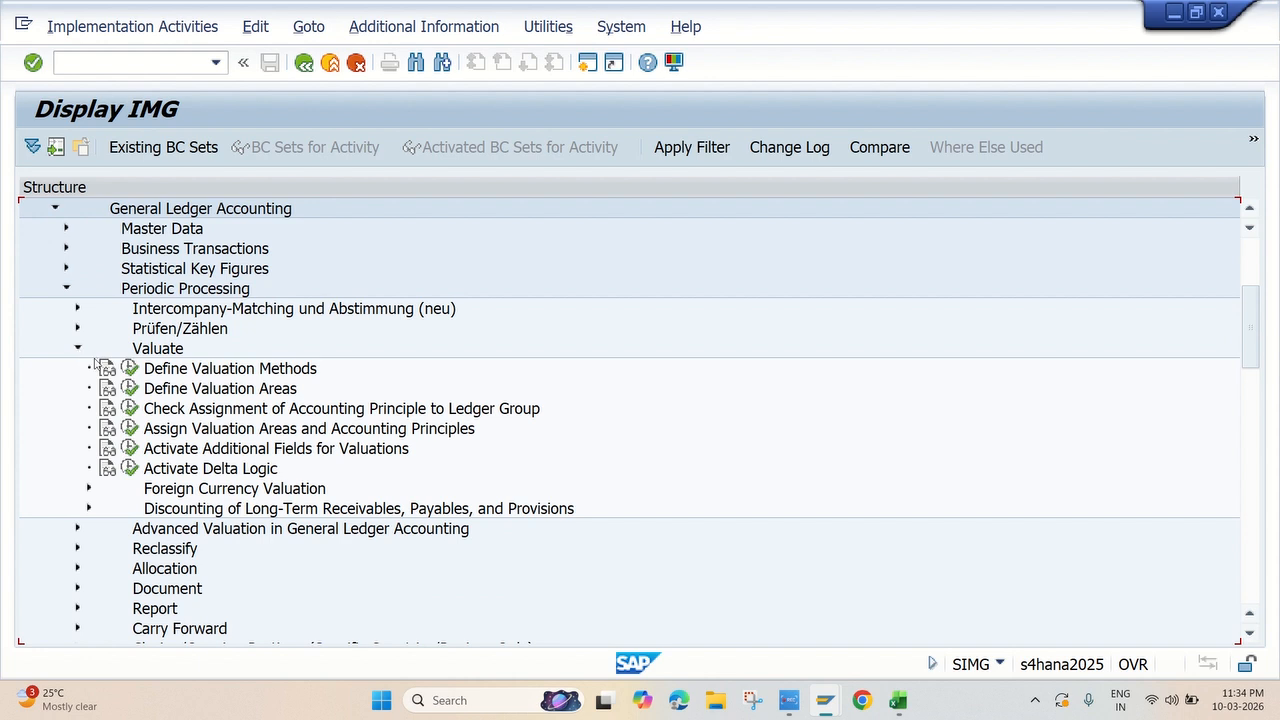
click(89, 488)
scroll(270, 415, down, 2)
scroll(268, 413, down, 2)
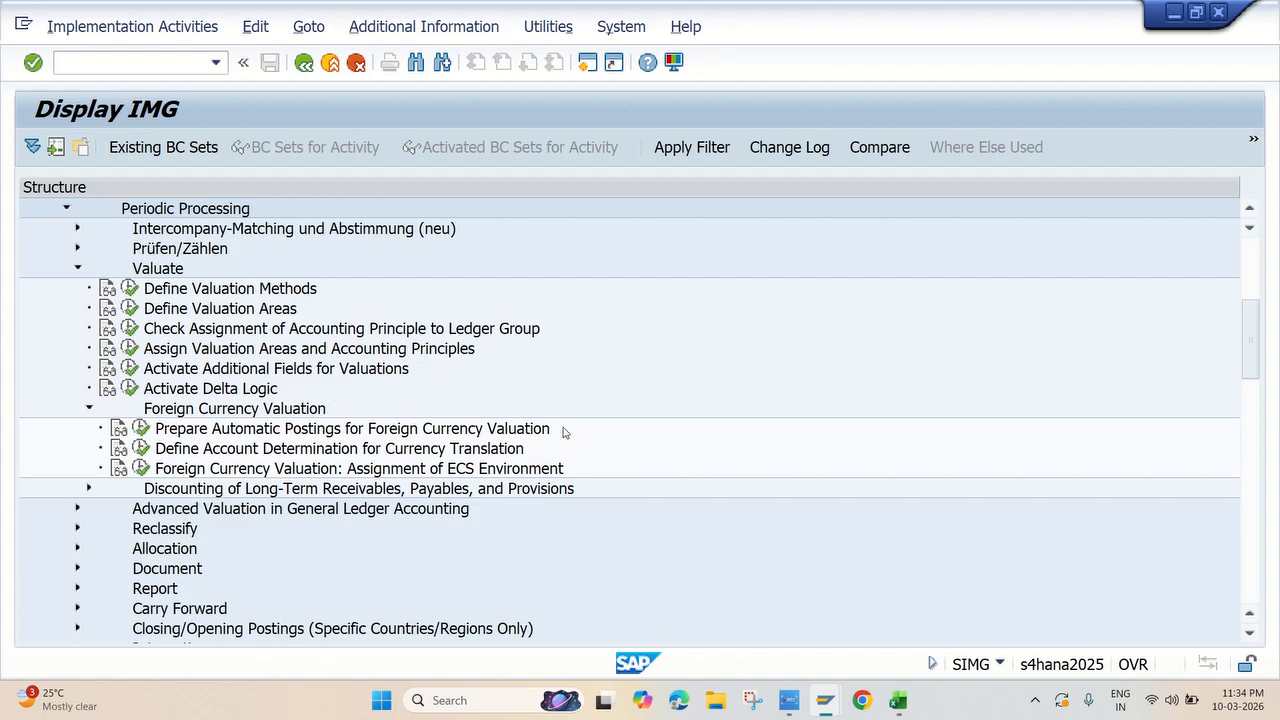
click(142, 428)
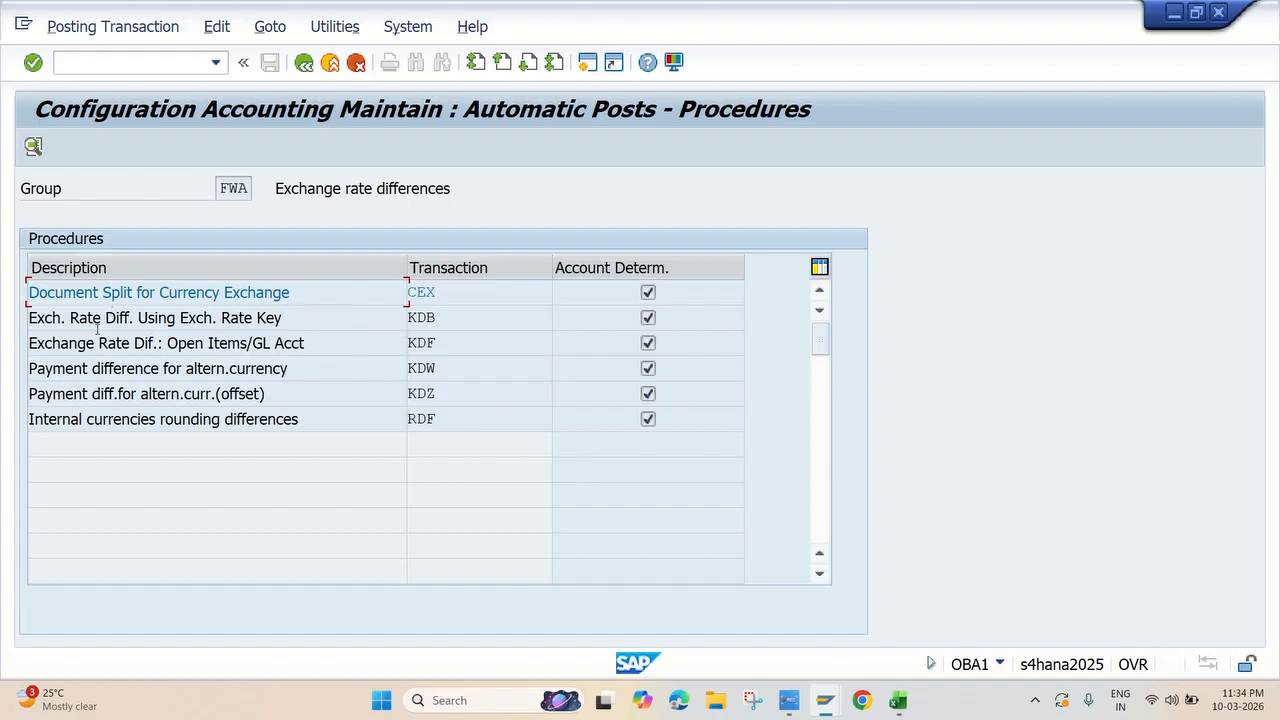
Check key KDB in the Excel checklist and open SAP's KDB exchange rate difference procedure for chart of accounts JKOC
key(alt+Tab)
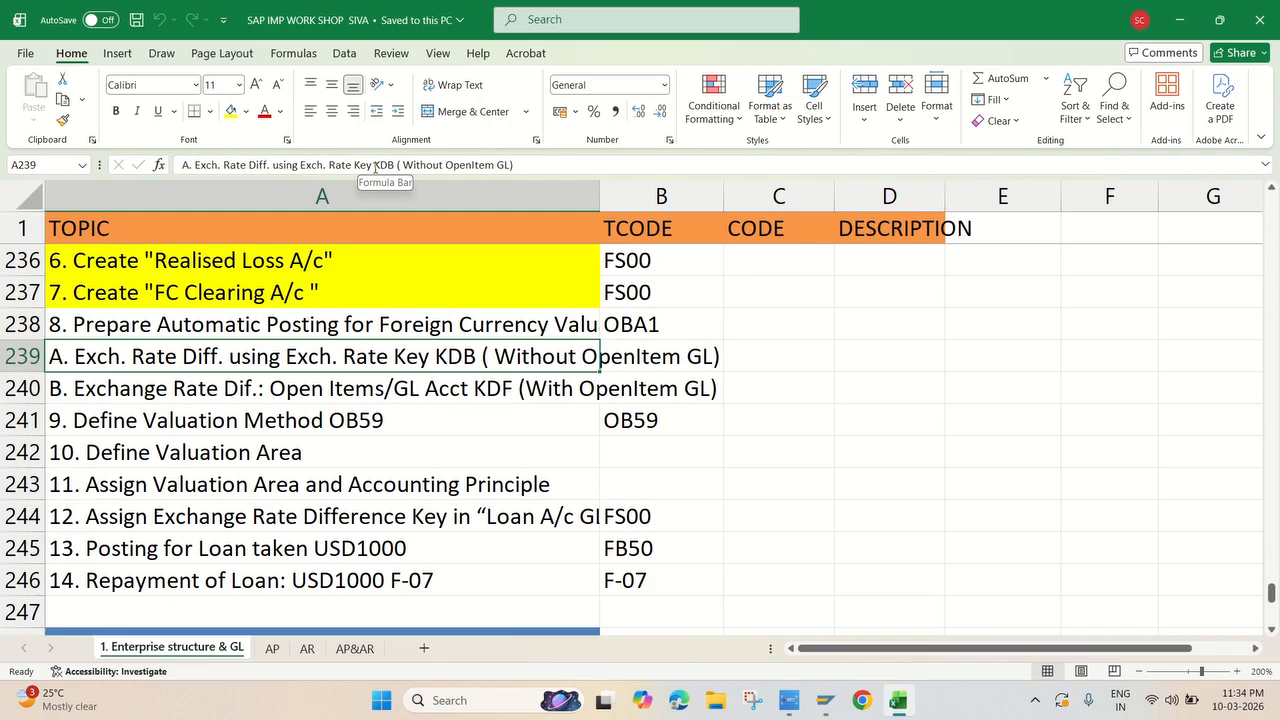
drag(375, 165, 396, 165)
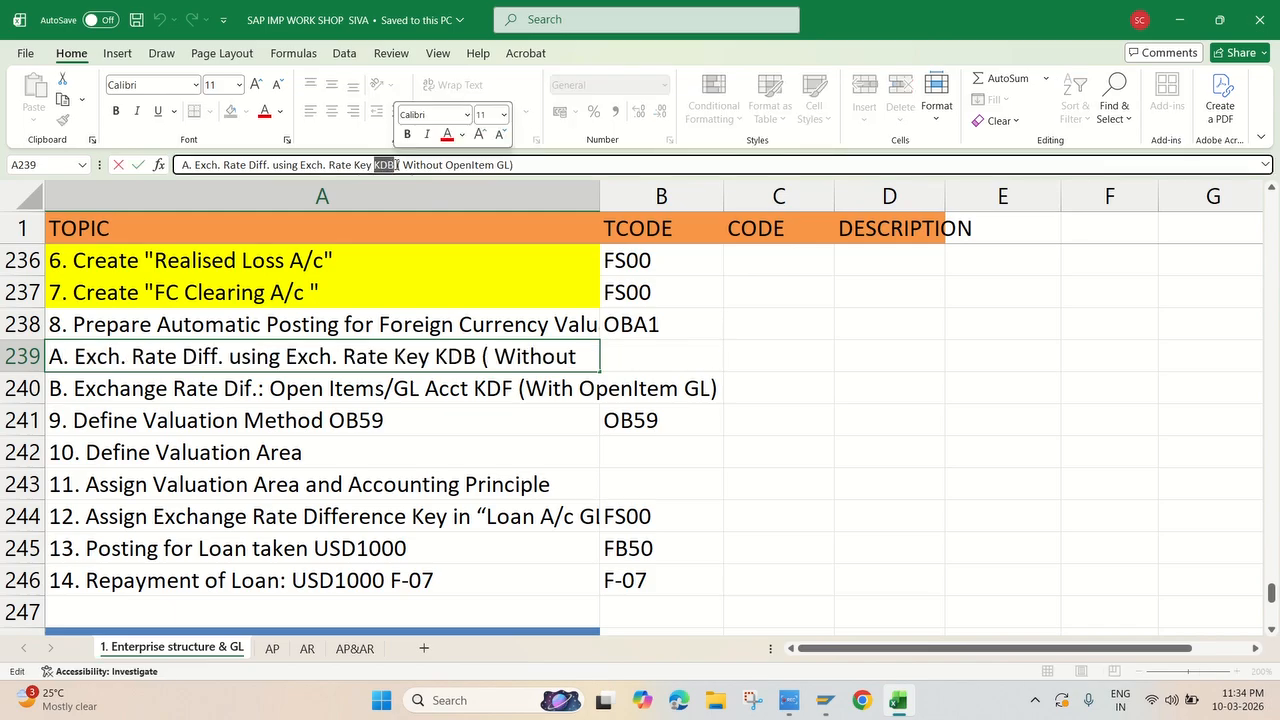
click(527, 162)
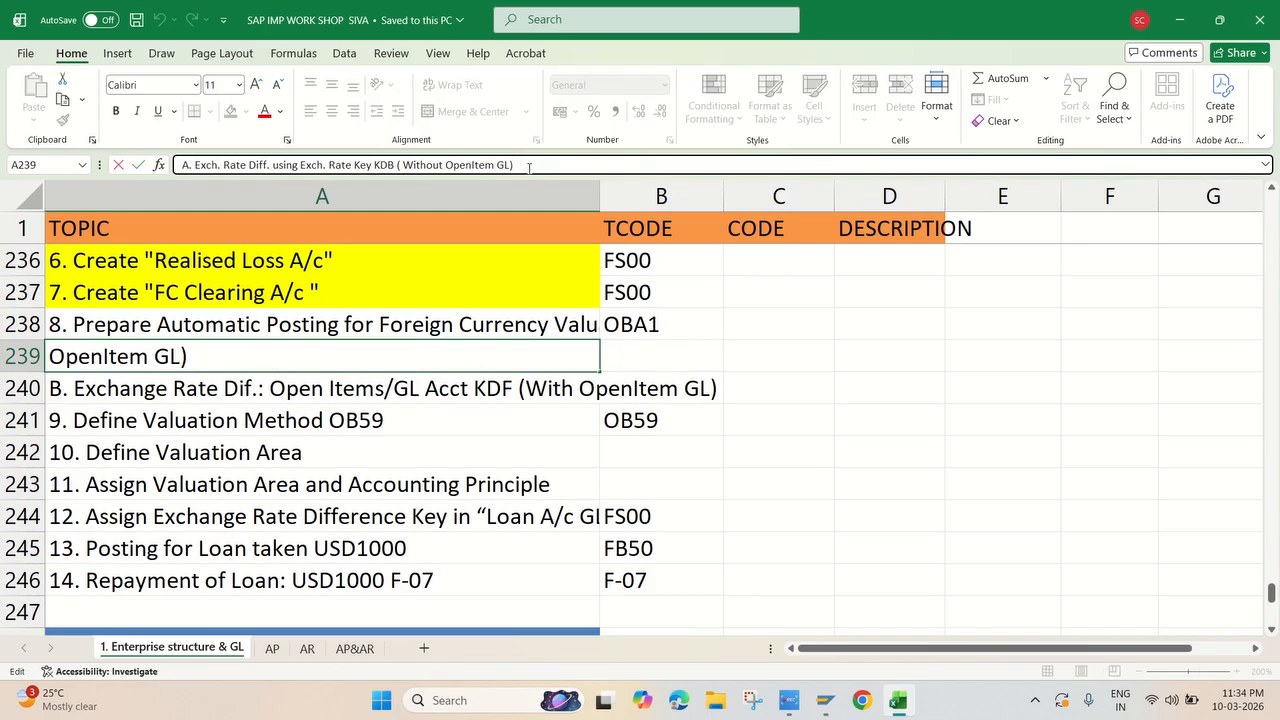
key(alt+Tab)
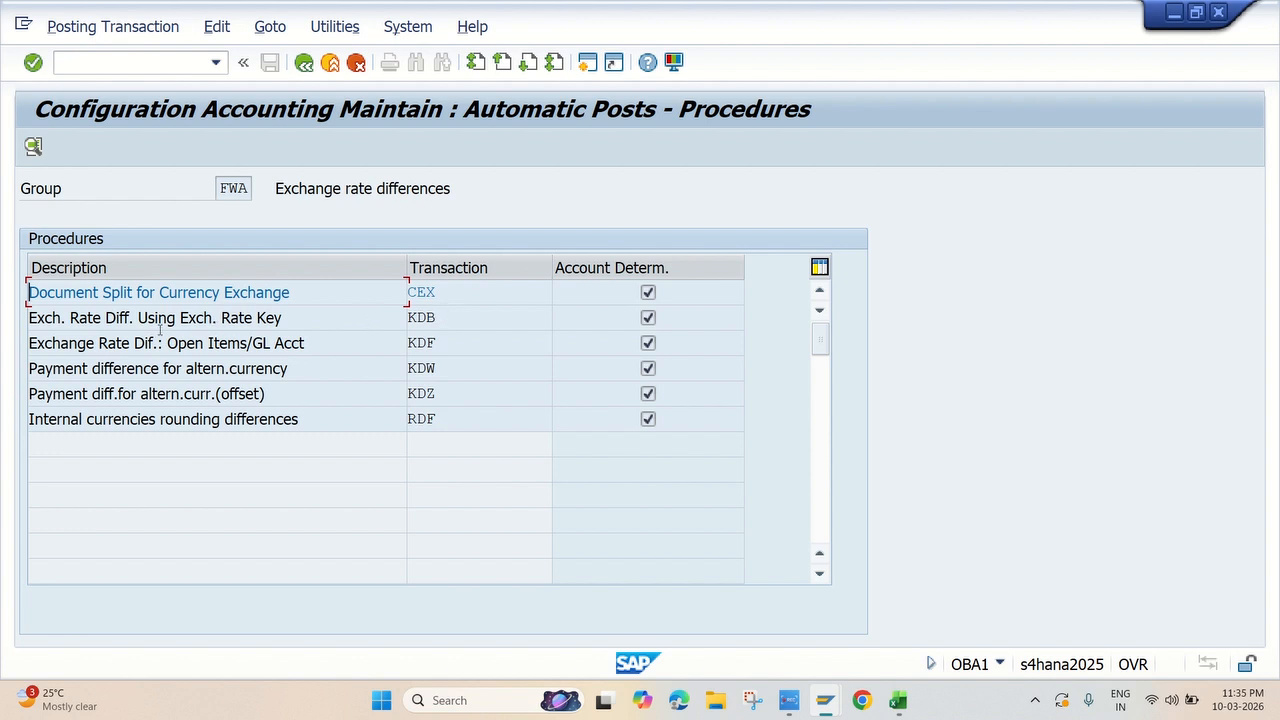
double_click(442, 320)
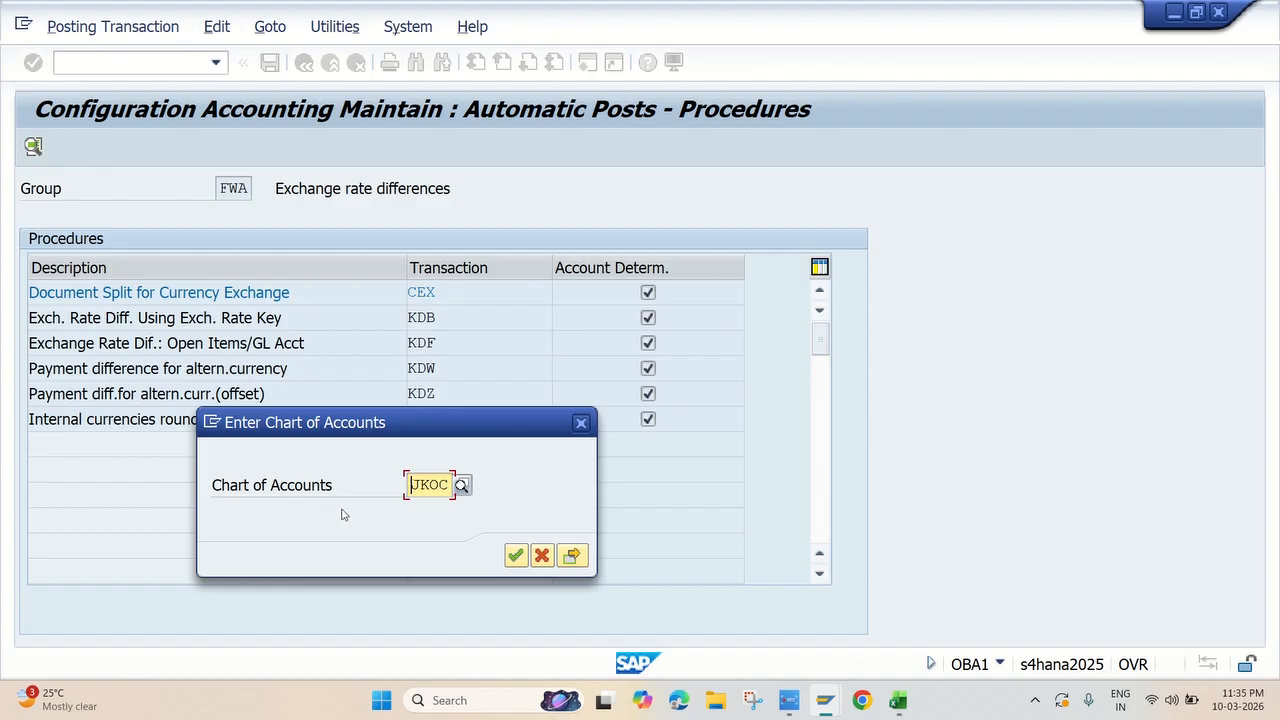
click(515, 555)
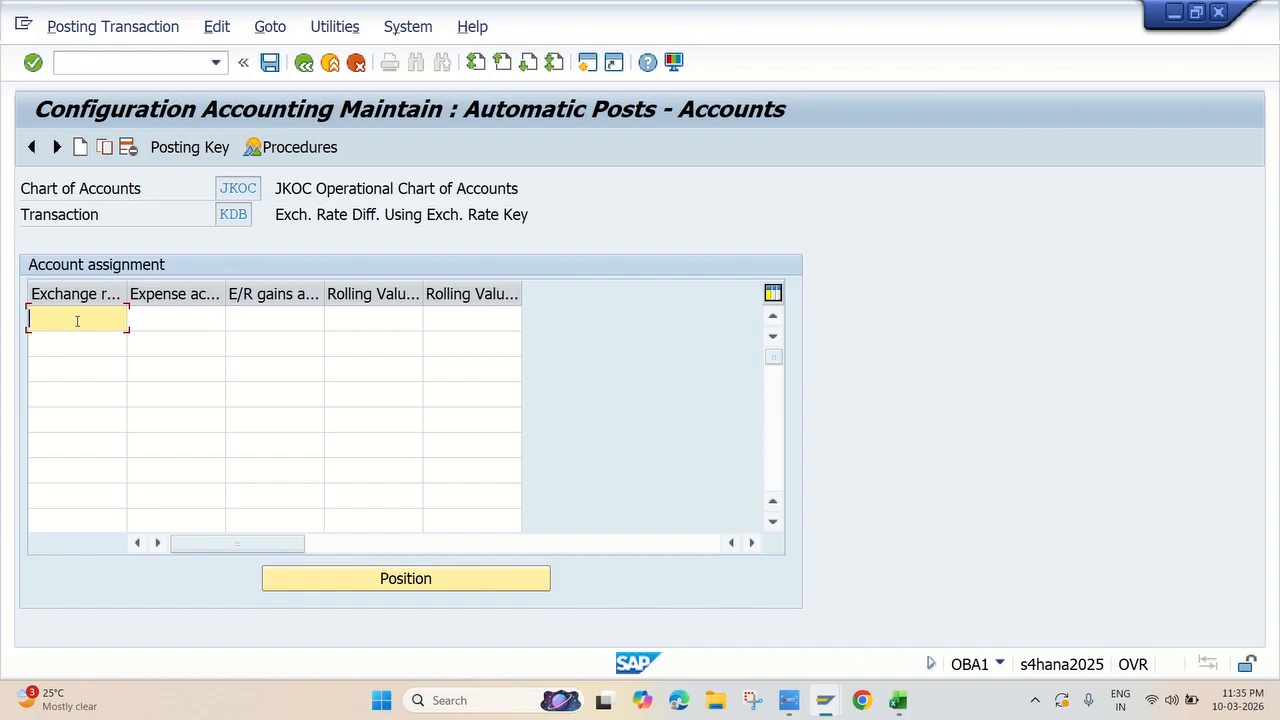
Enter exchange rate difference key JKEK for KDB and assign Realised Loss A/c 440002 as its expense account
text(JKEK)
click(186, 321)
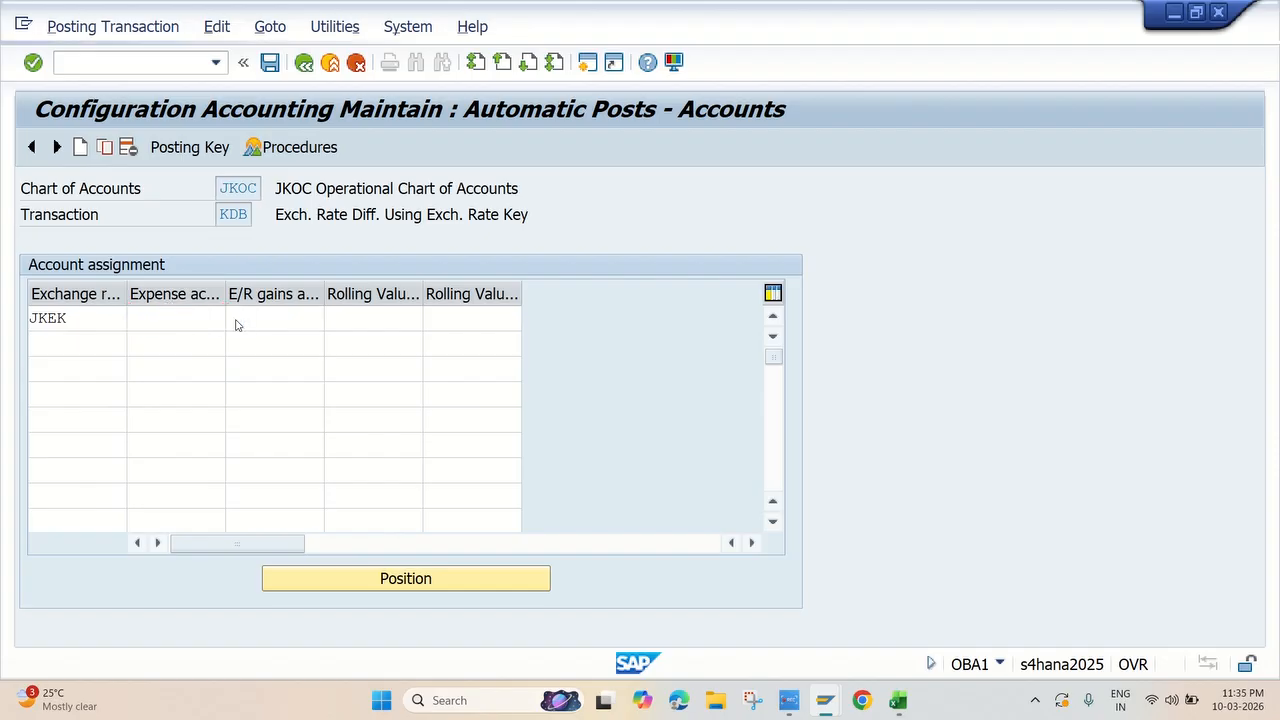
click(235, 320)
key(Return)
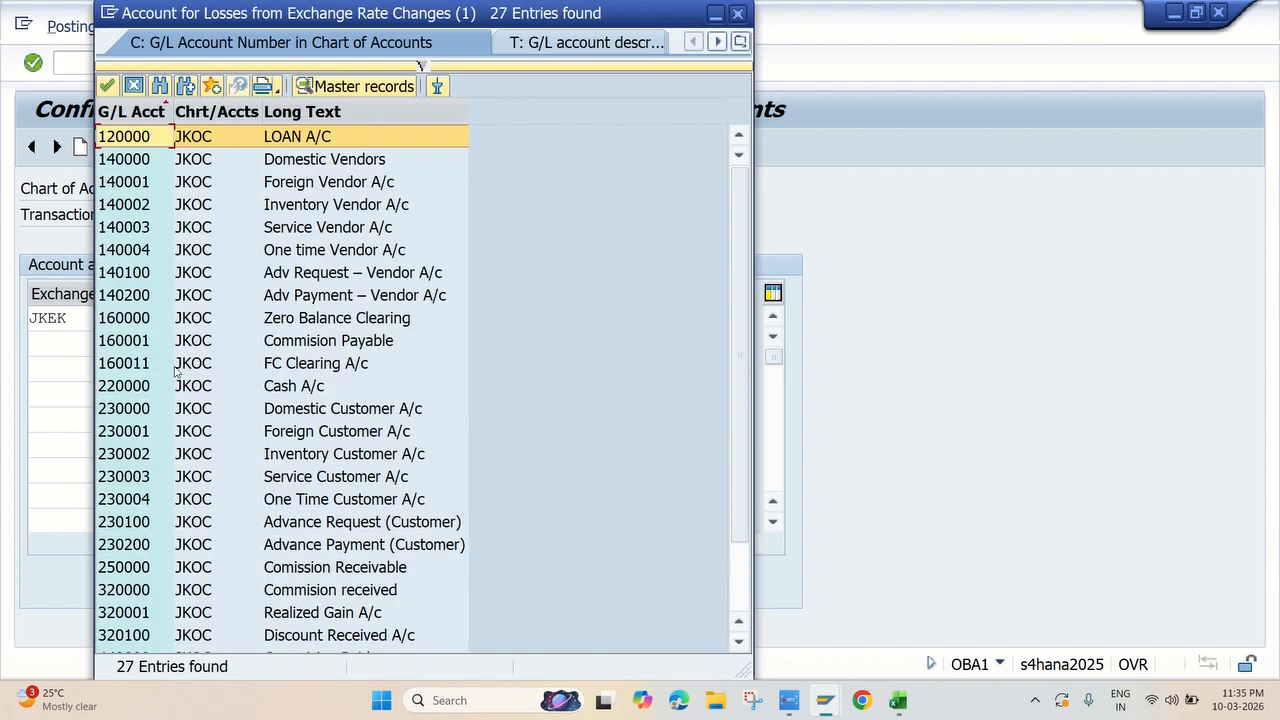
scroll(177, 373, down, 3)
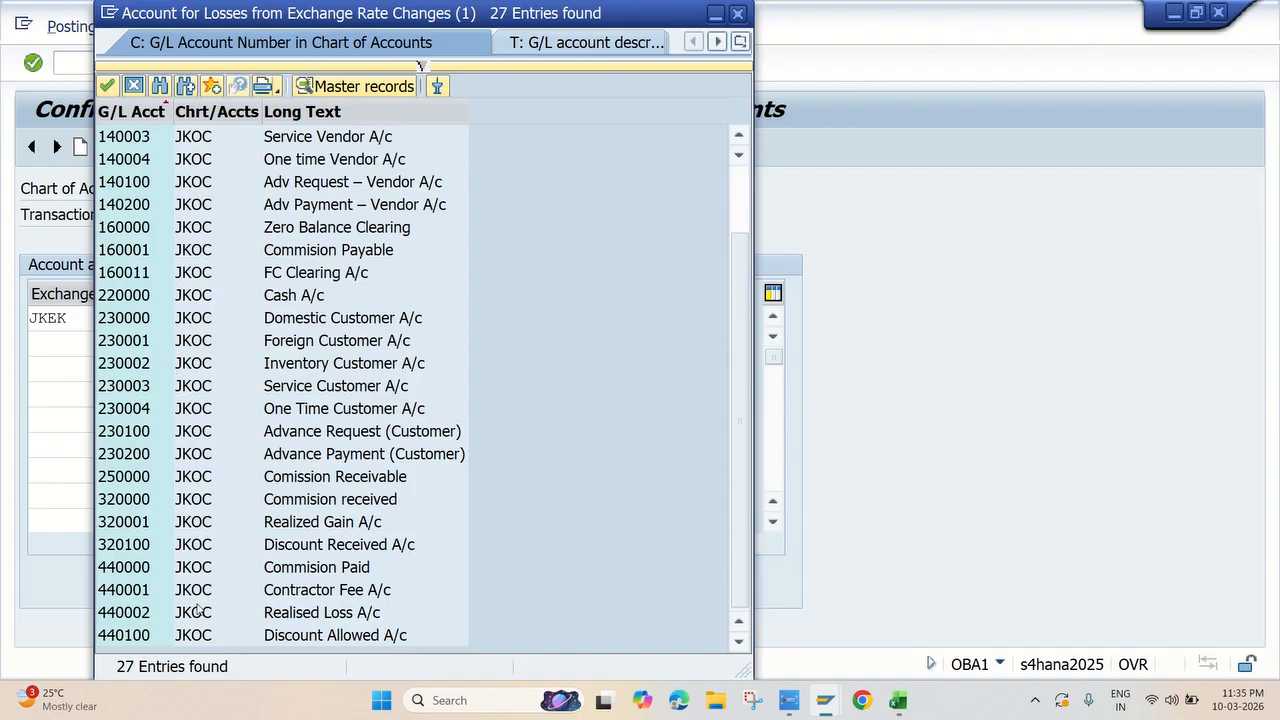
click(316, 614)
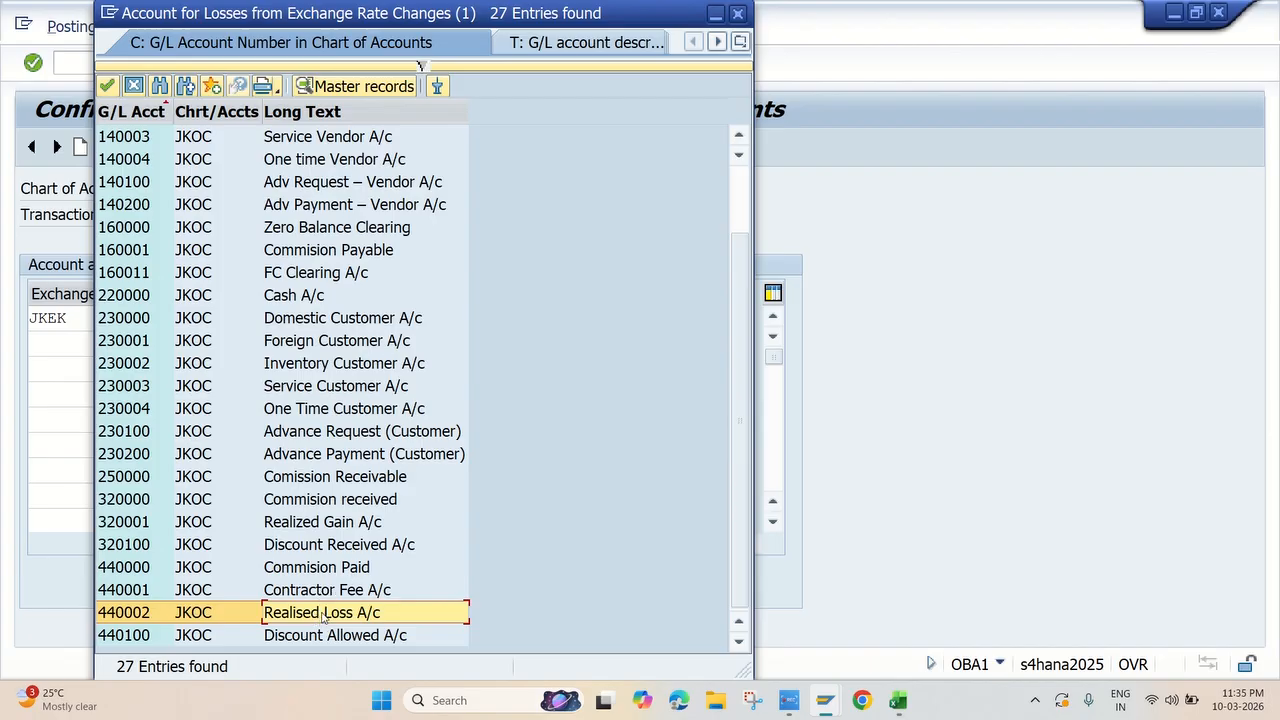
double_click(323, 613)
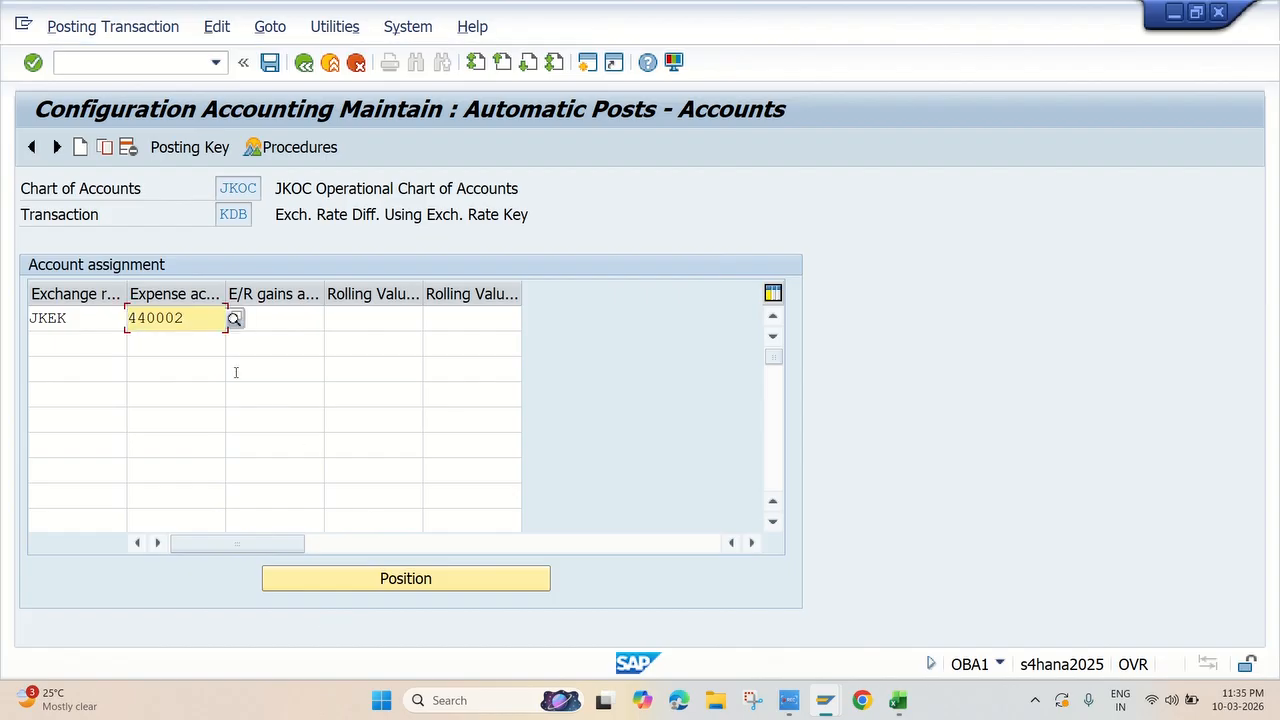
Assign Realized Gain A/c 320001 as the exchange rate gains account for key JKEK and save the KDB settings
click(284, 317)
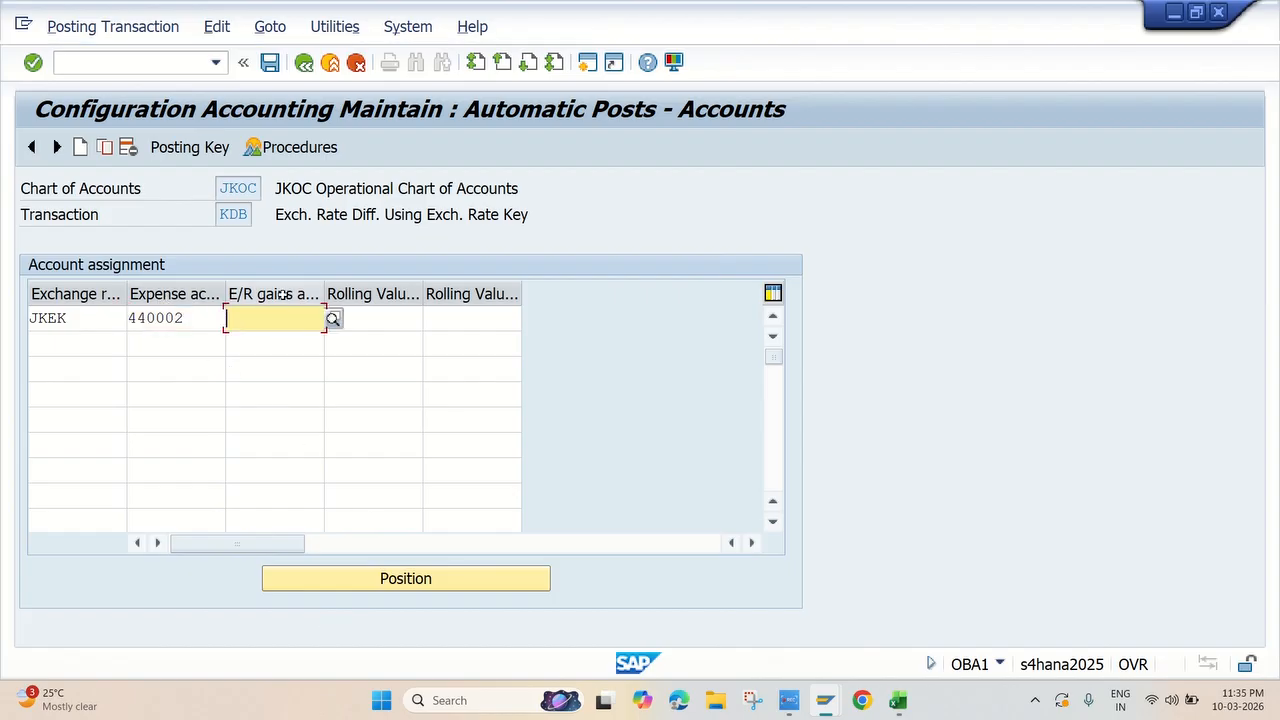
click(332, 319)
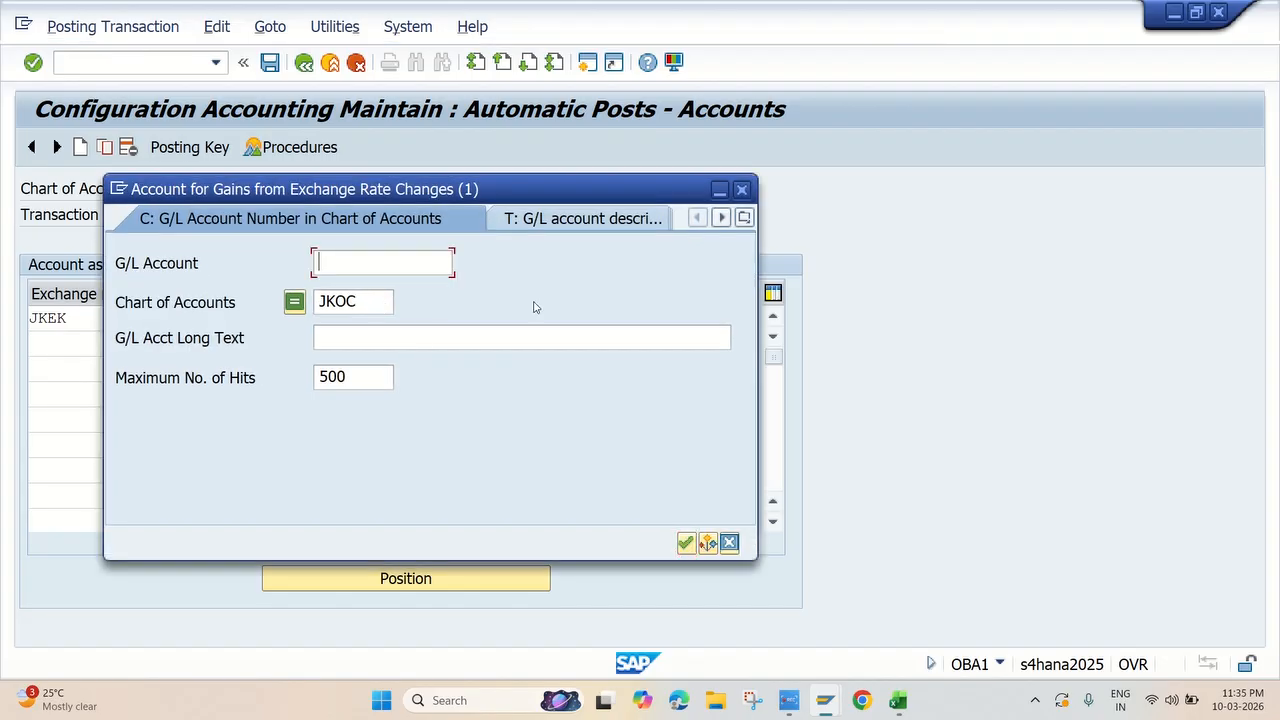
key(Return)
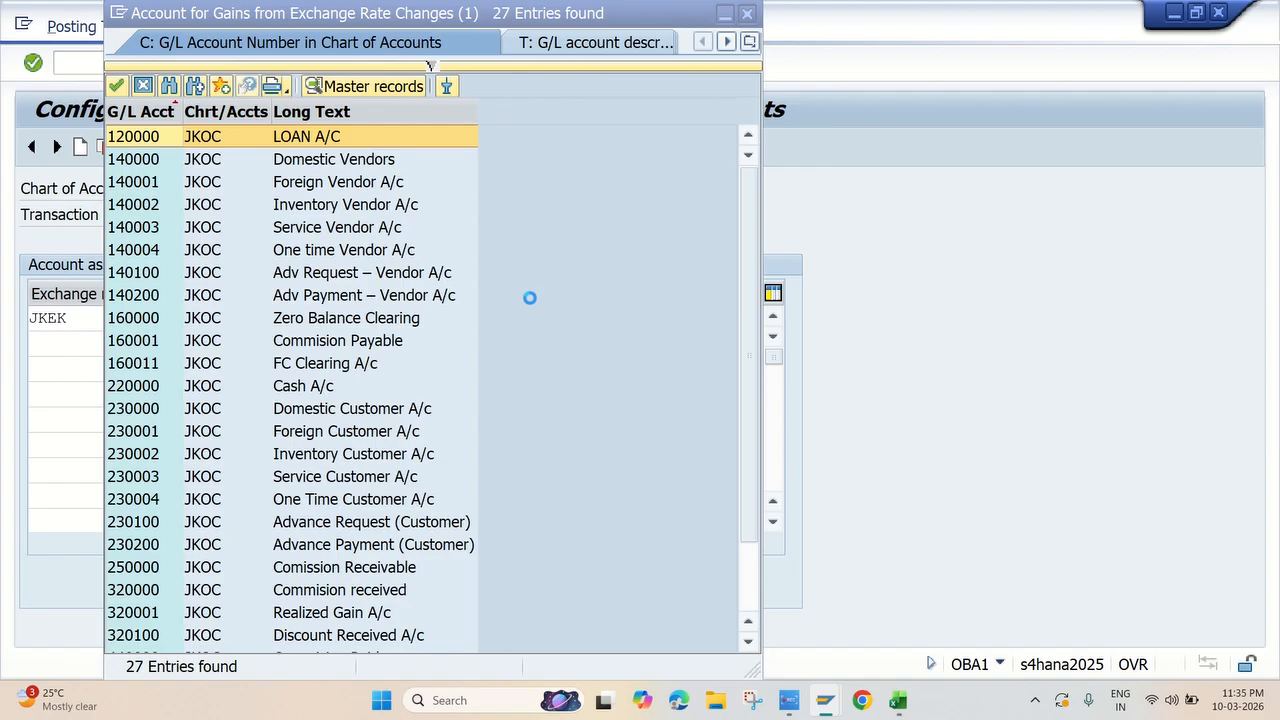
scroll(203, 421, down, 2)
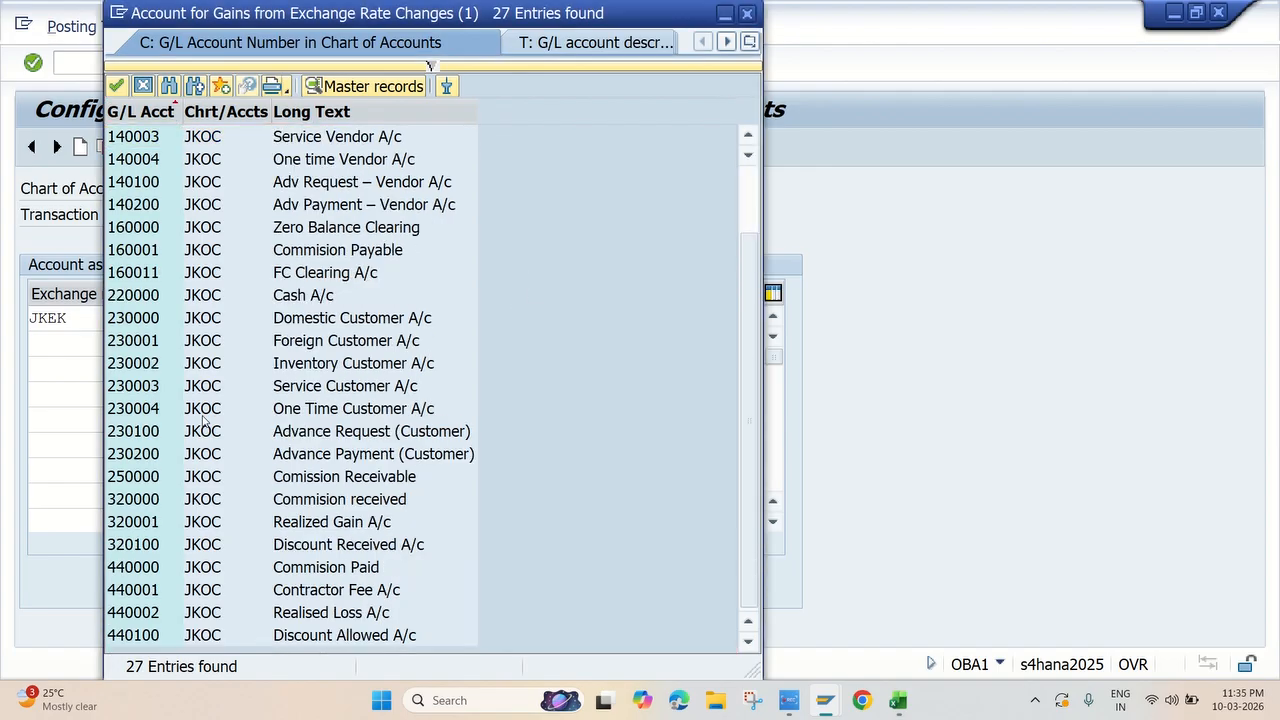
click(289, 521)
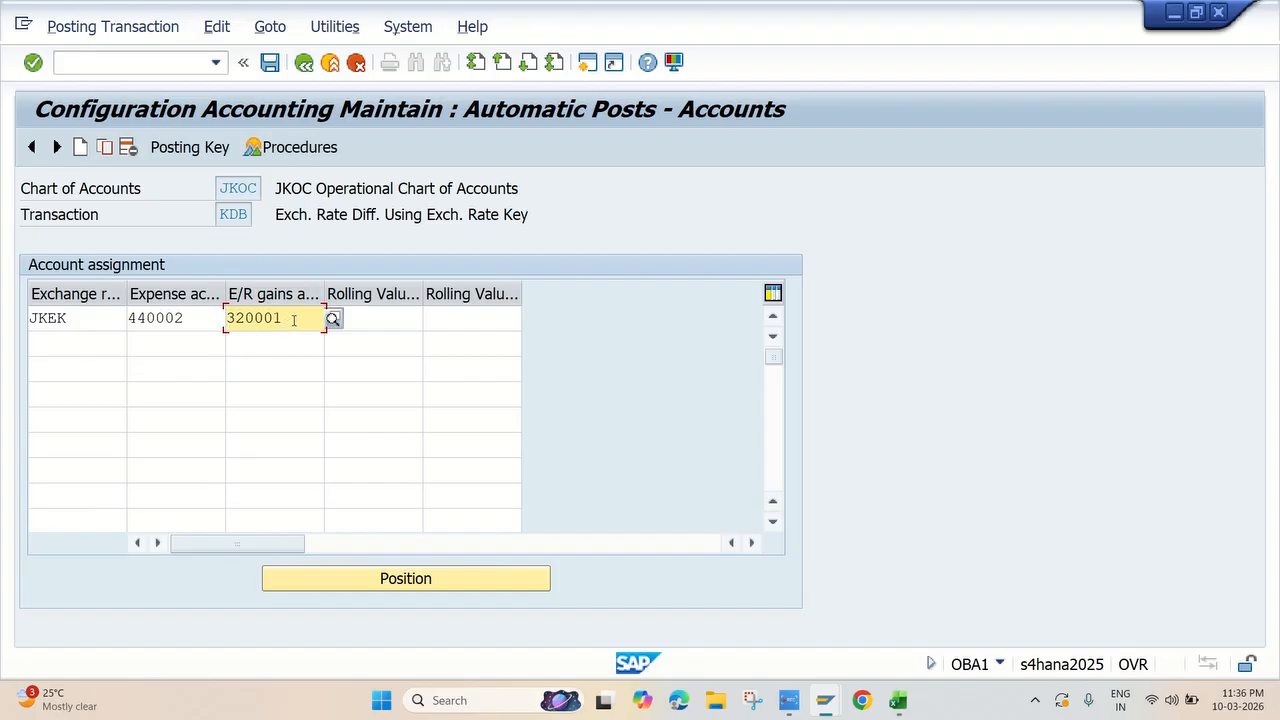
key(Return)
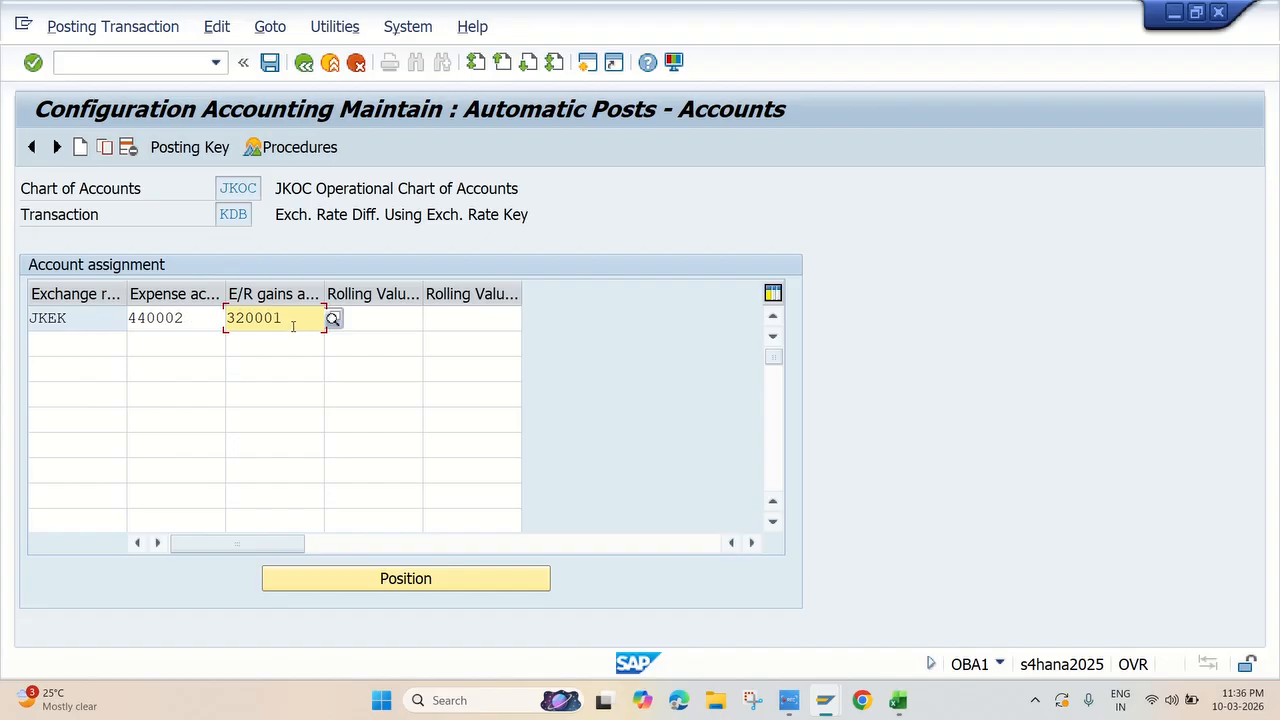
click(269, 62)
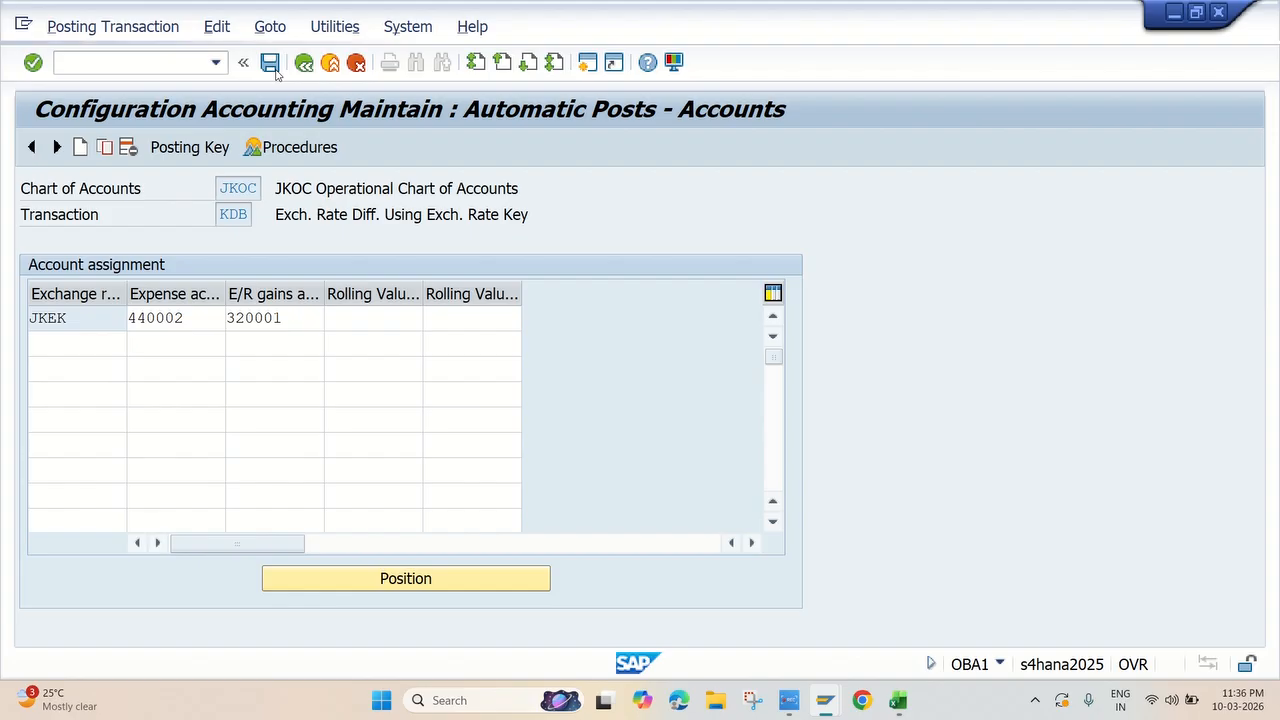
click(425, 399)
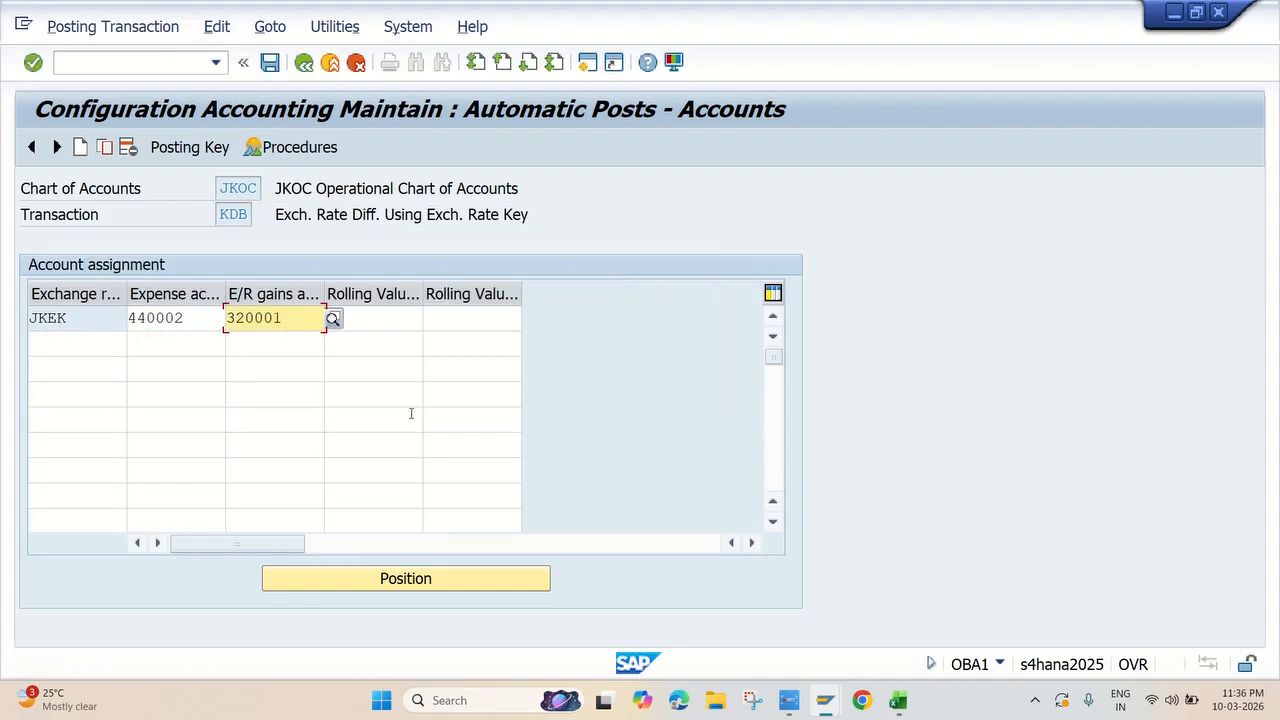
Check the KDF row in the Excel checklist, return to SAP and open the KDF open items exchange rate difference procedure
key(alt+Tab)
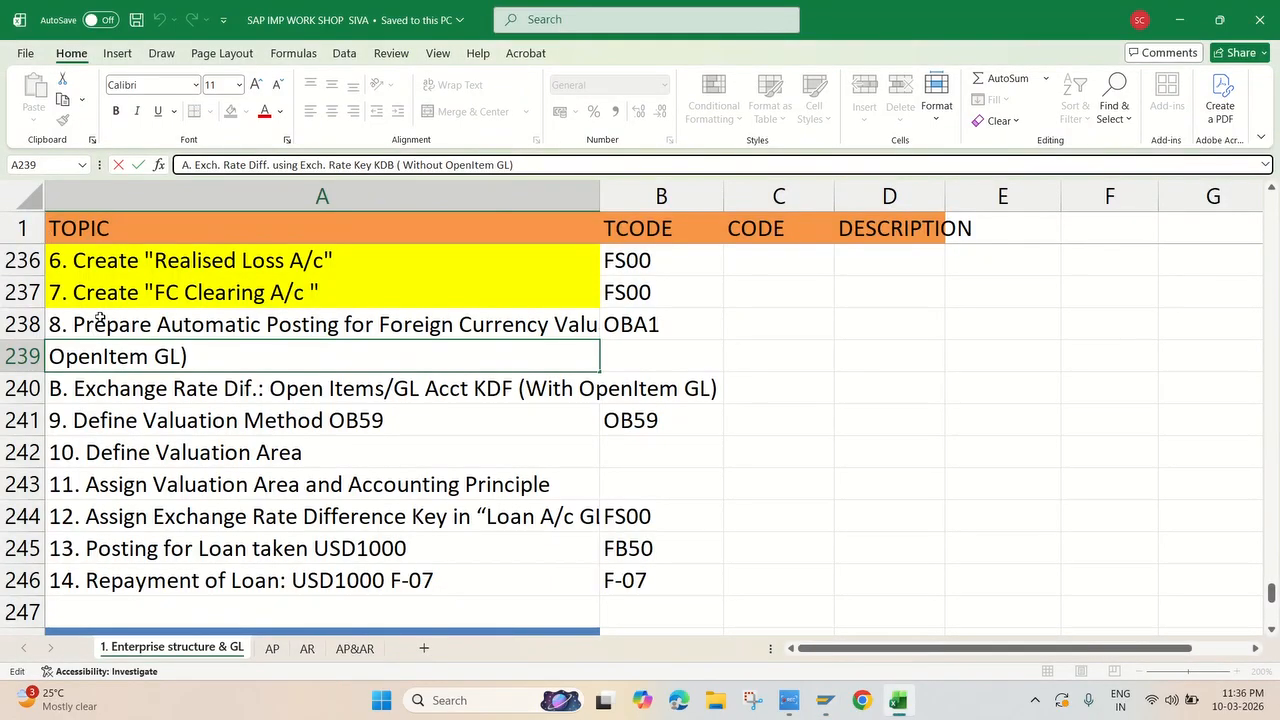
click(150, 382)
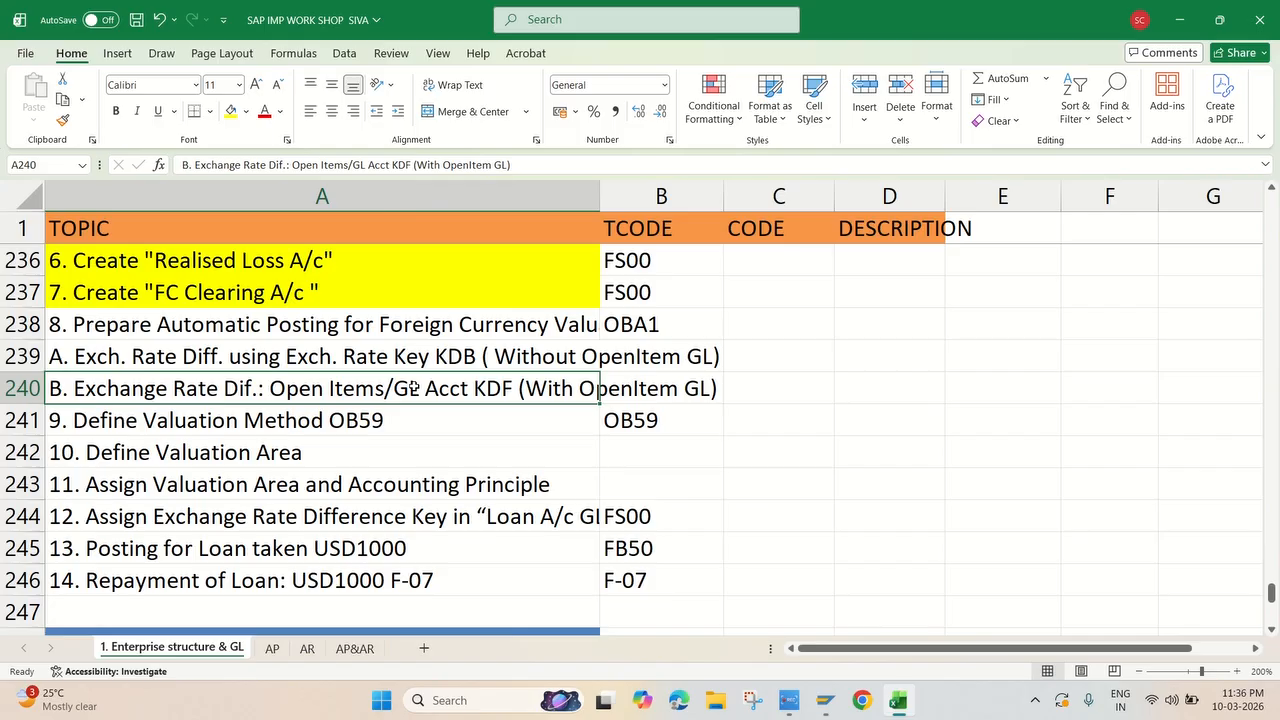
key(alt+Tab)
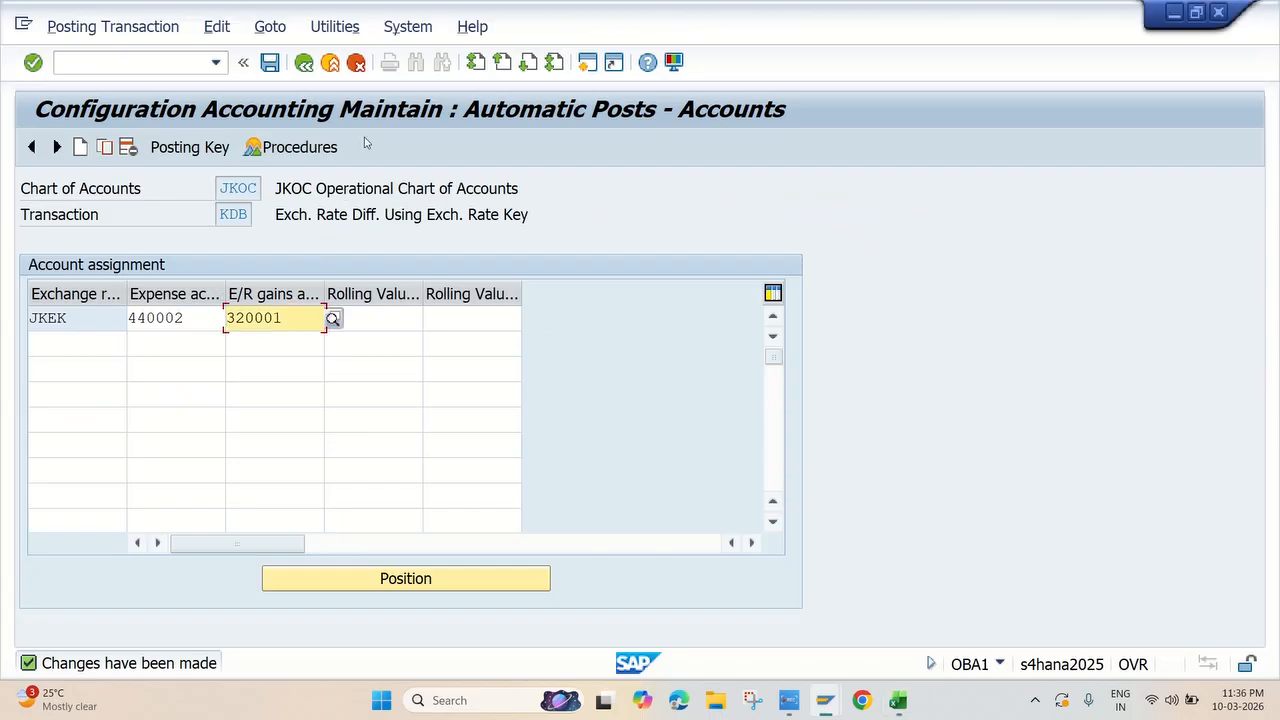
click(304, 63)
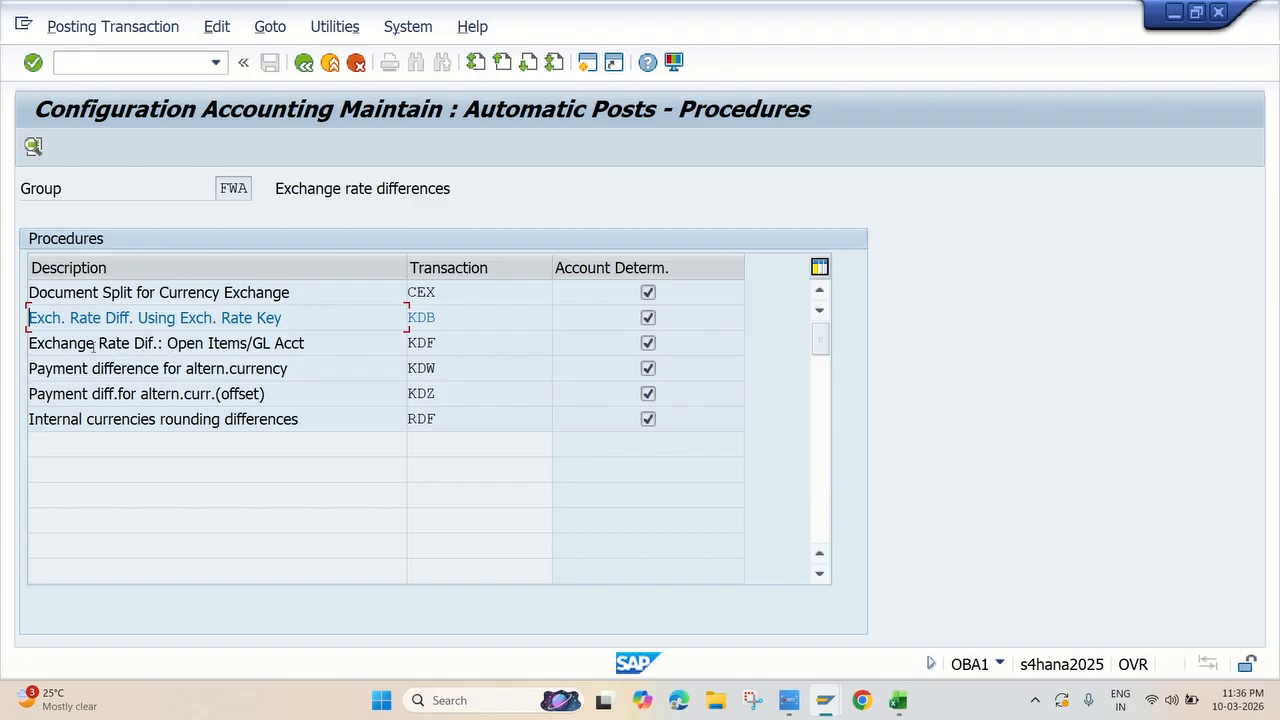
drag(29, 343, 312, 344)
double_click(427, 345)
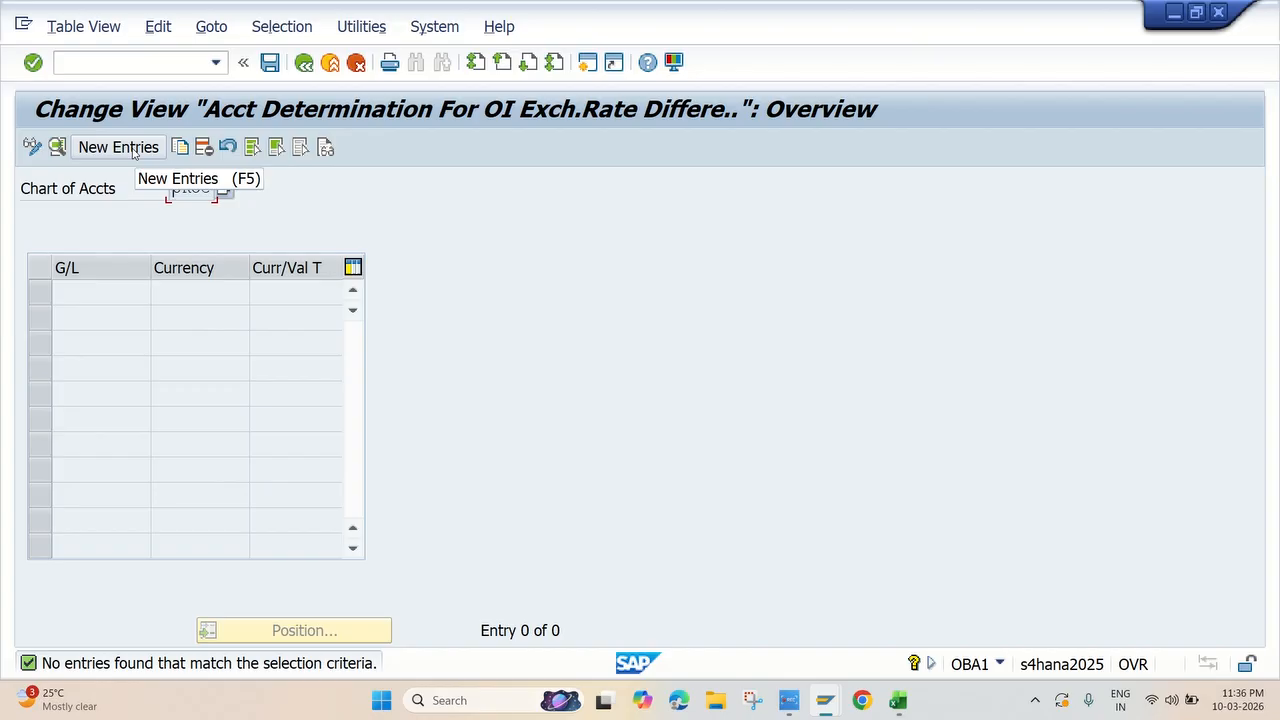
Create a new KDF account determination entry for G/L account 120000, LOAN A/C
click(118, 147)
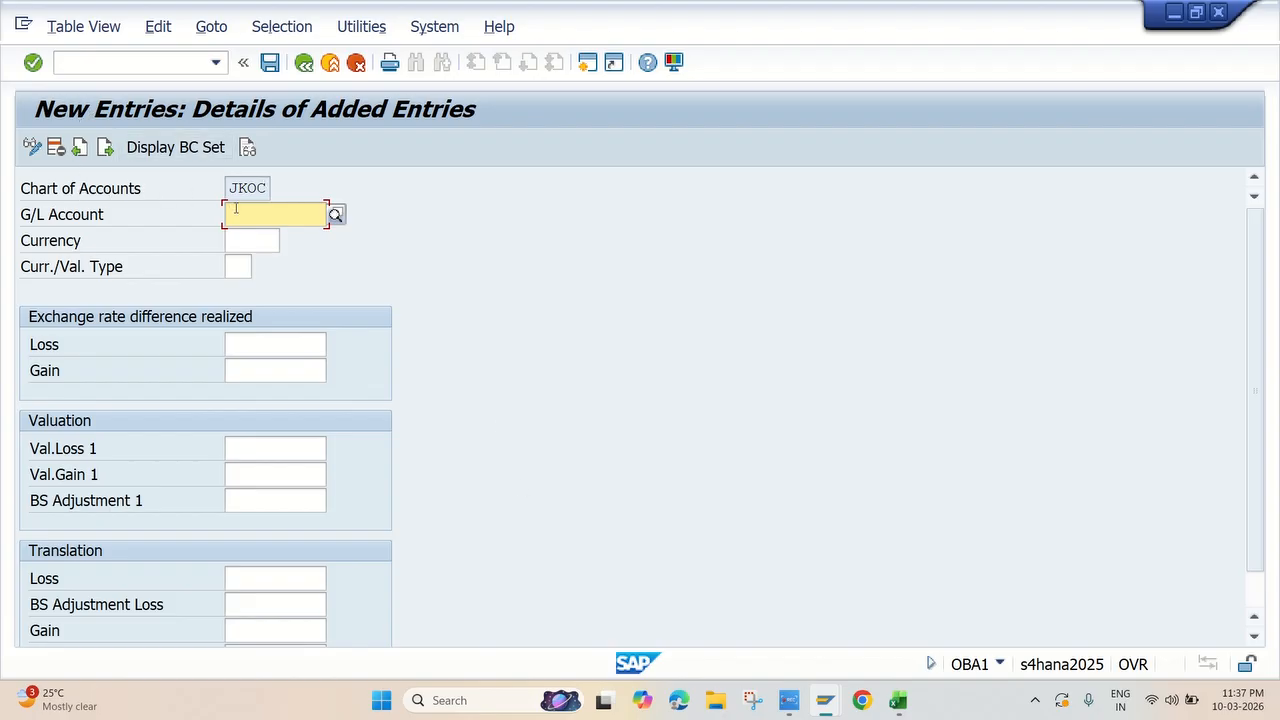
click(336, 216)
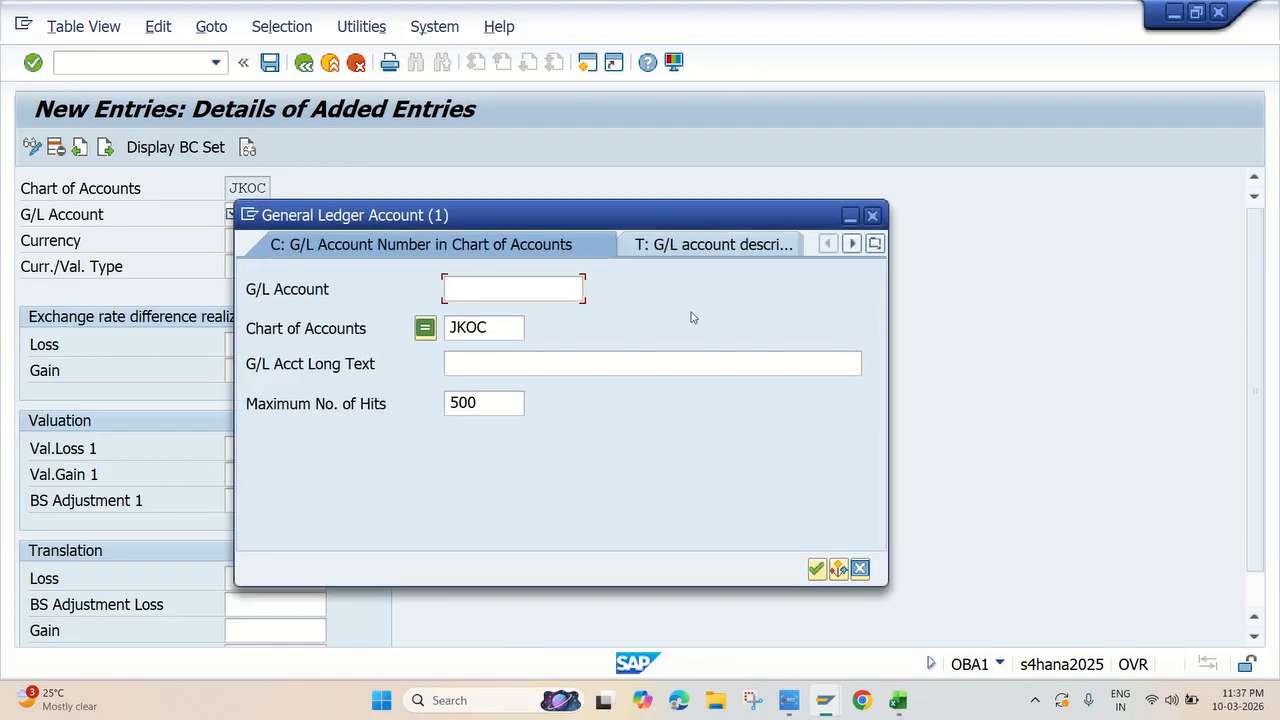
key(Return)
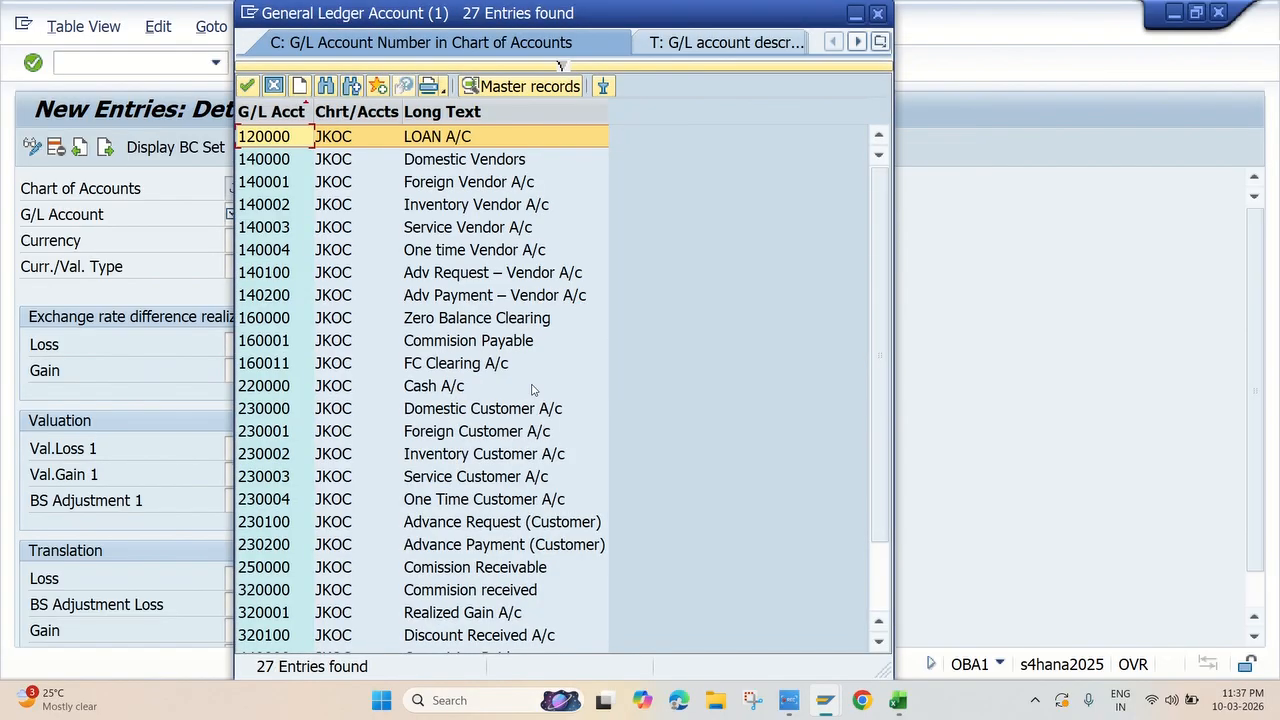
scroll(535, 380, down, 2)
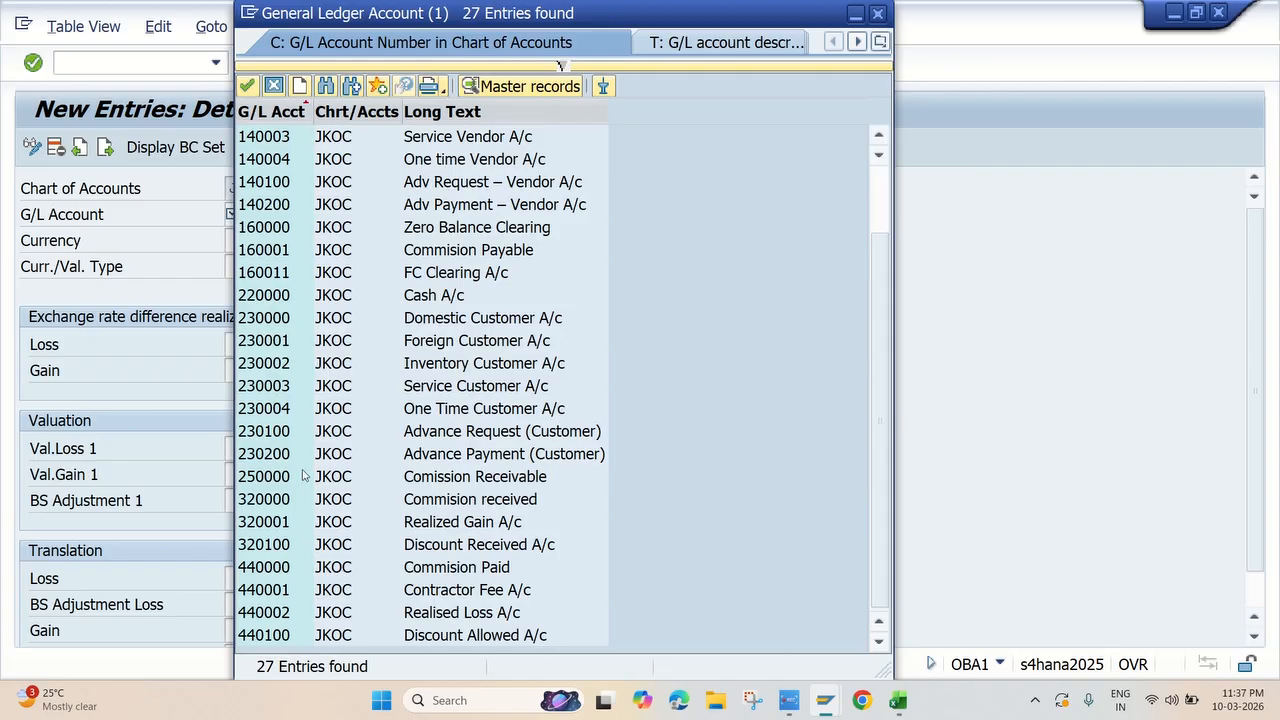
scroll(440, 295, up, 2)
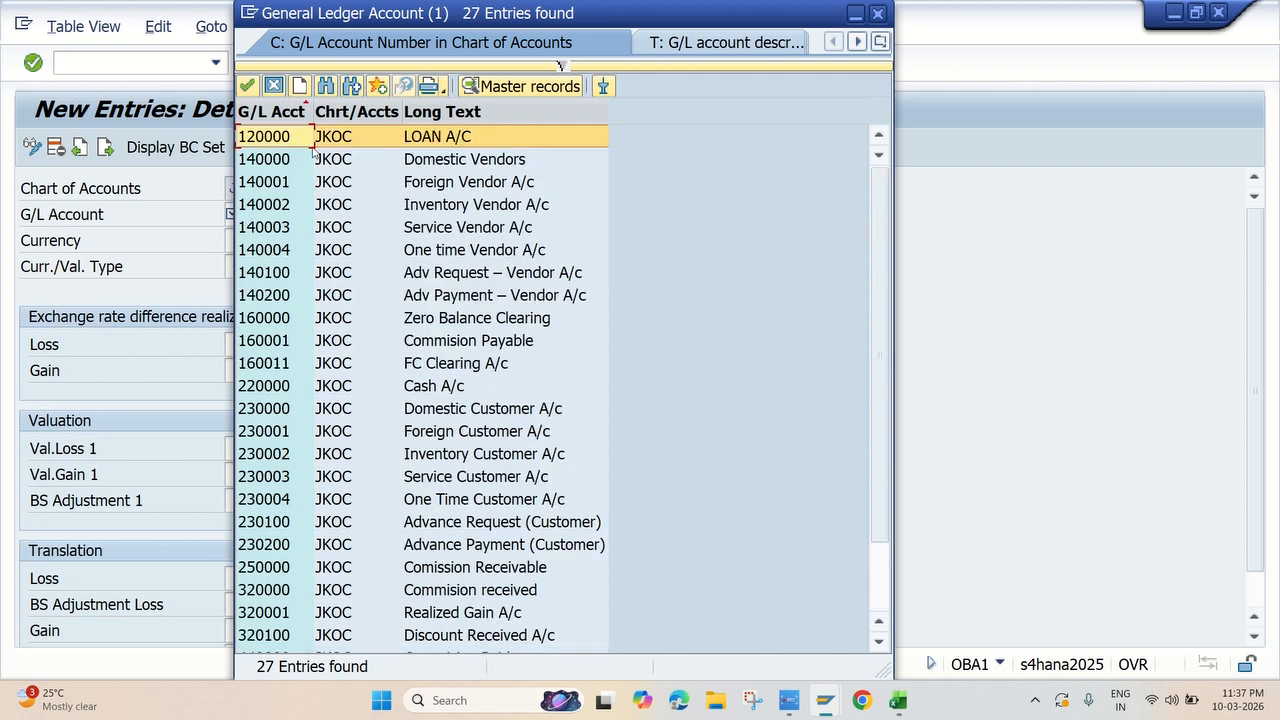
double_click(428, 138)
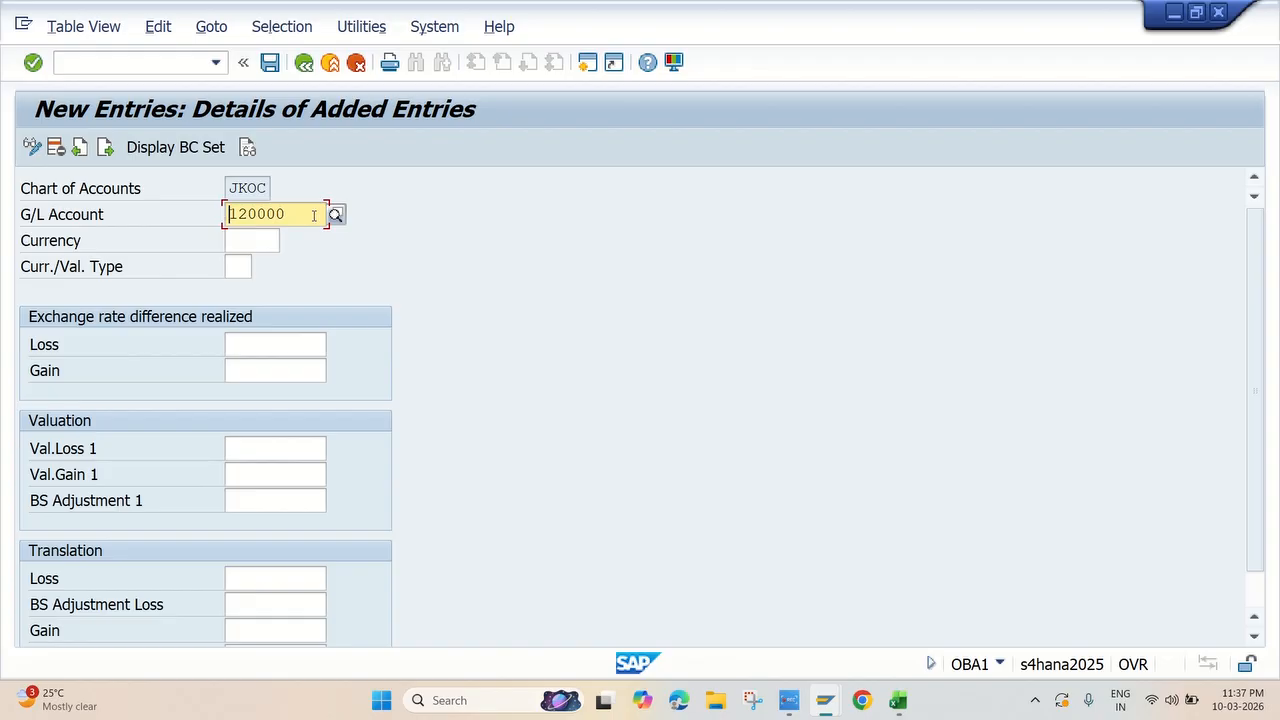
Set the realized exchange rate difference loss account to 440002, Realised Loss A/c
click(265, 346)
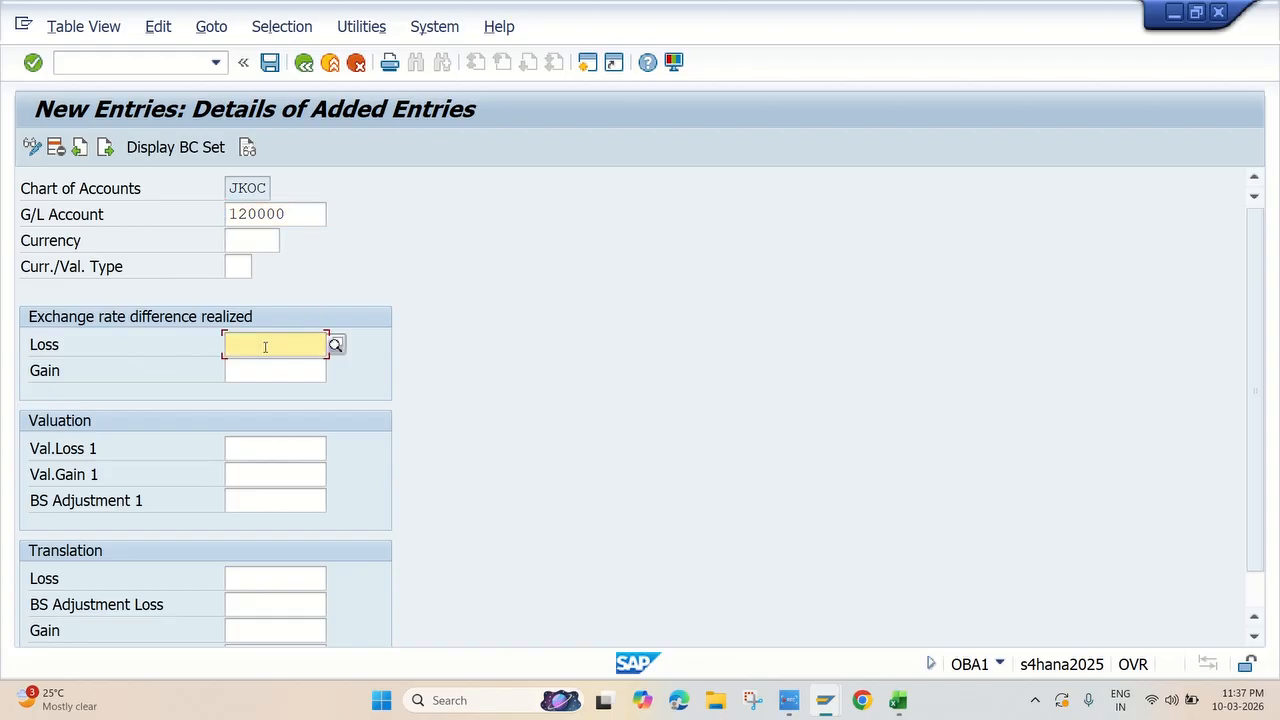
click(335, 345)
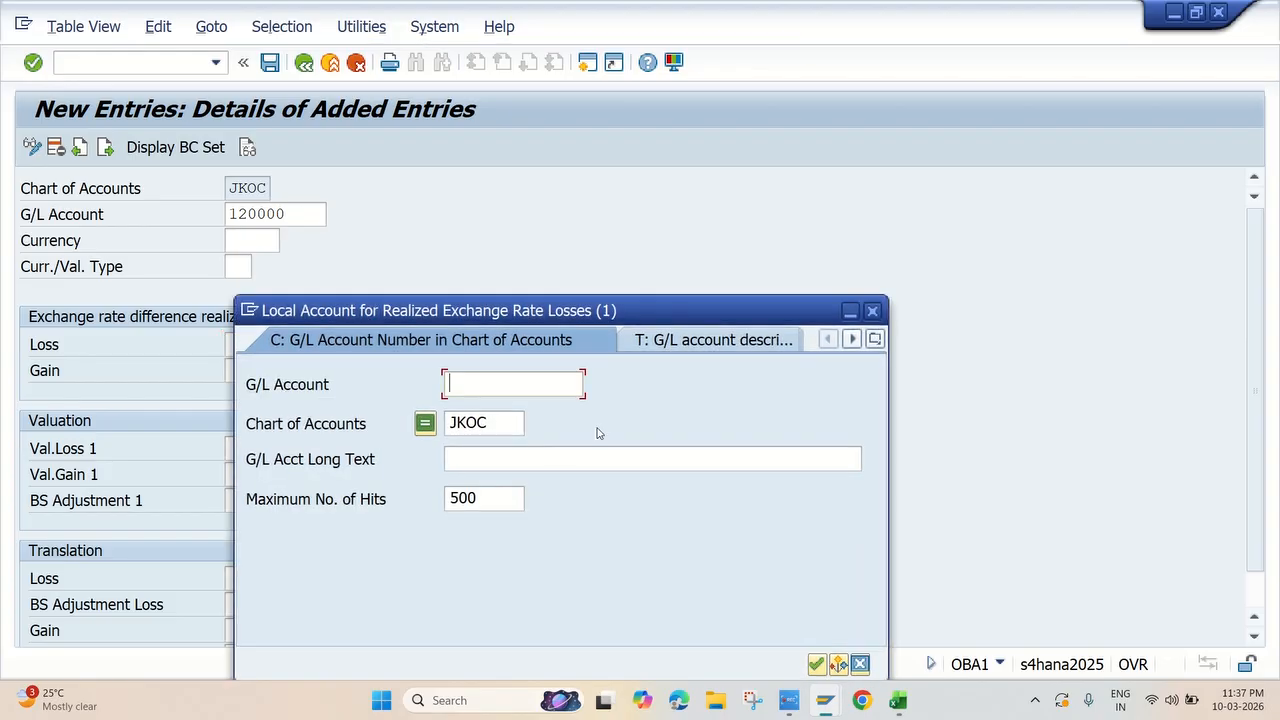
key(Return)
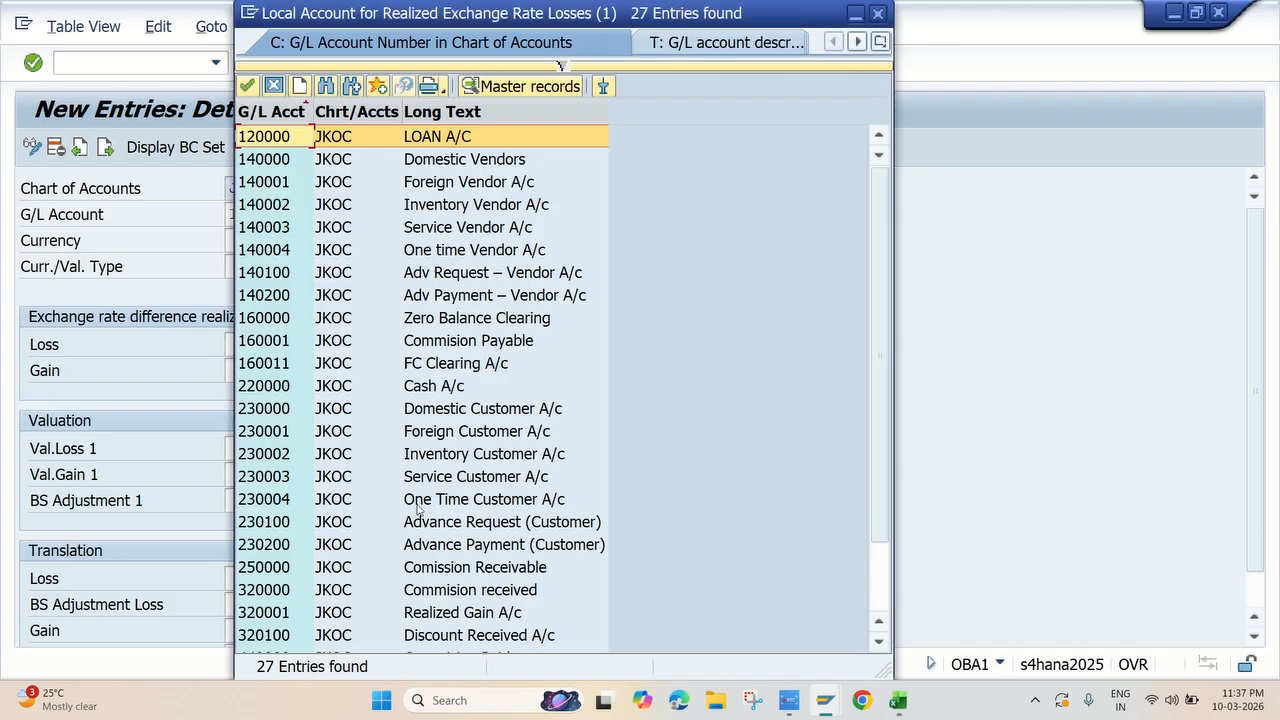
scroll(418, 508, down, 2)
scroll(420, 510, up, 2)
scroll(440, 525, down, 2)
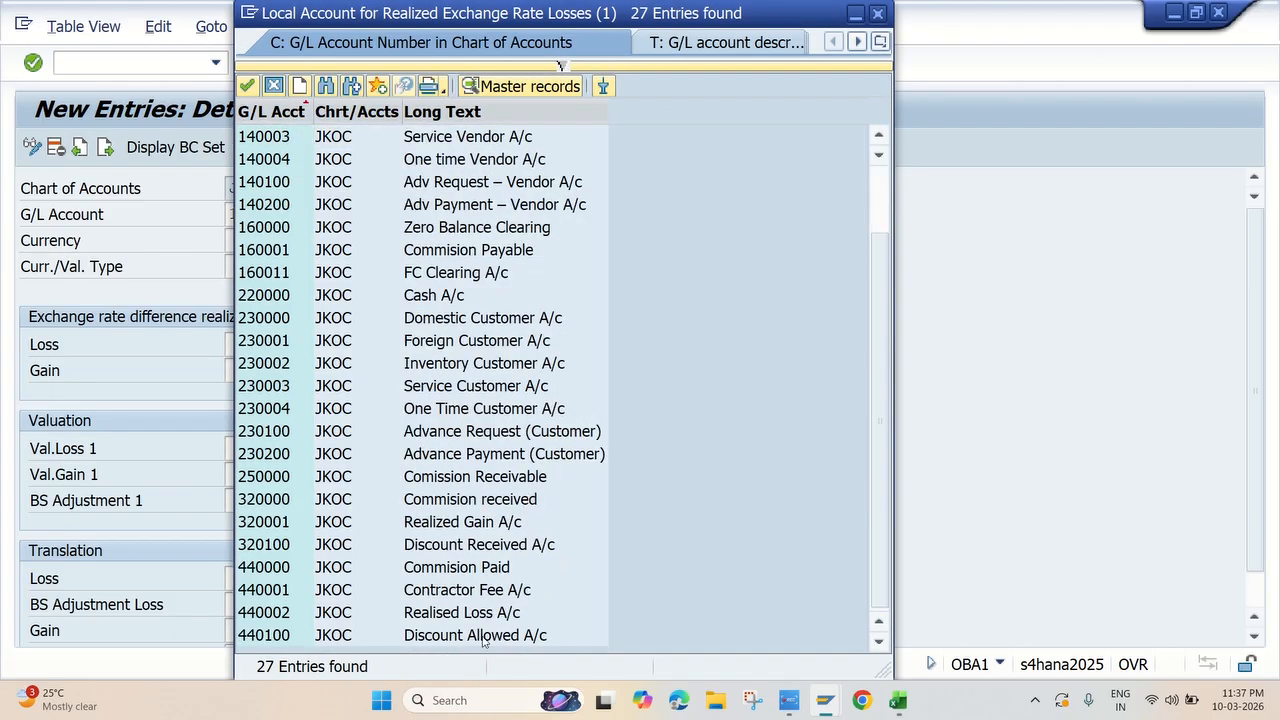
double_click(463, 612)
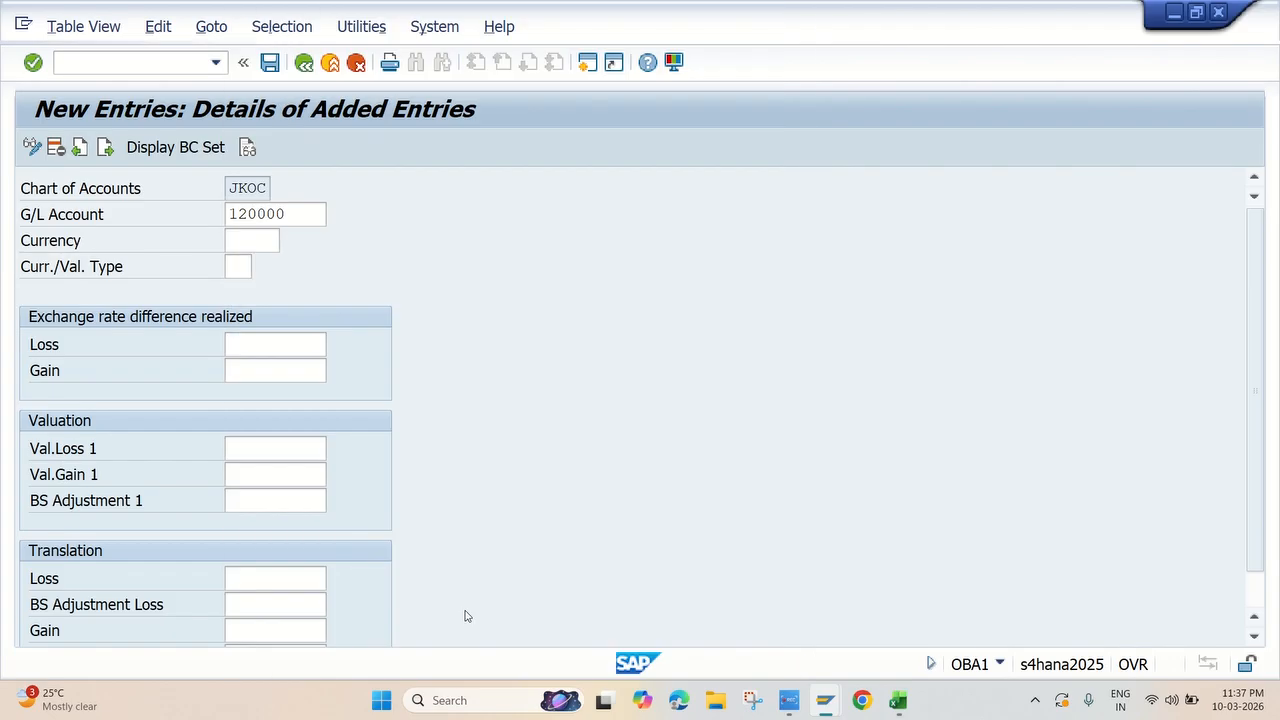
Set the realized exchange rate difference gain account to 320001, Realized Gain A/c
click(265, 368)
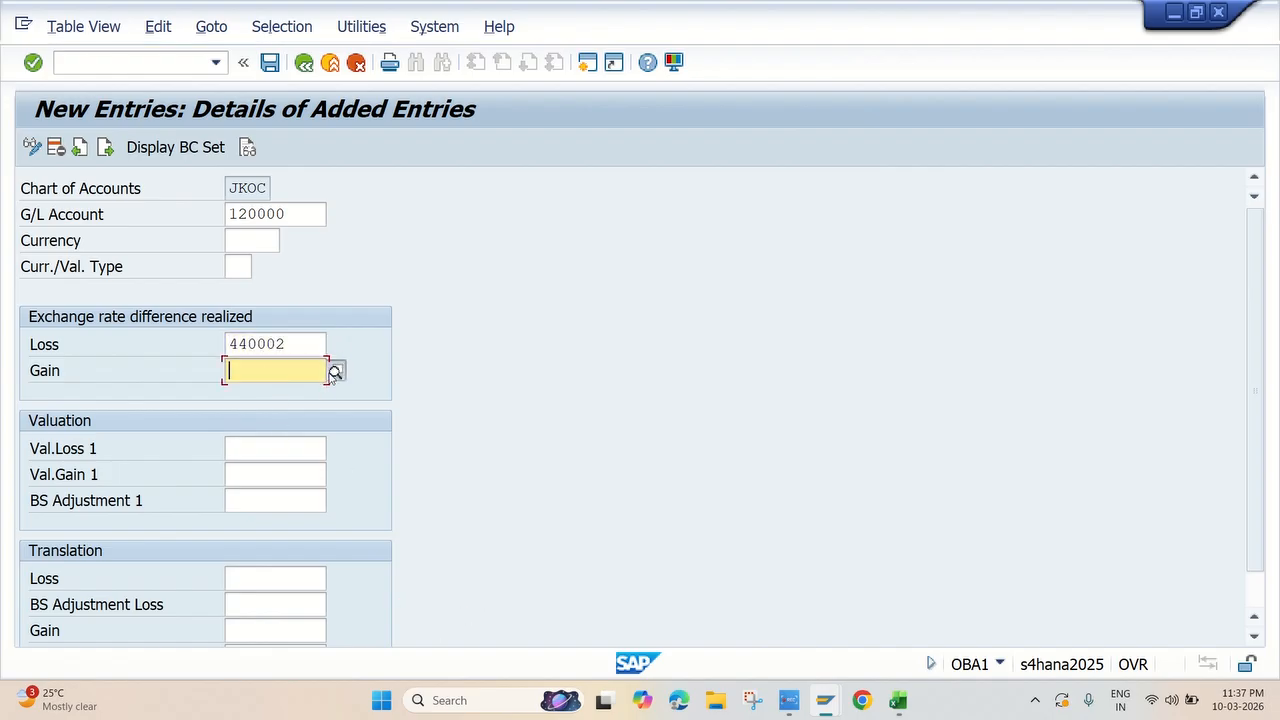
click(335, 370)
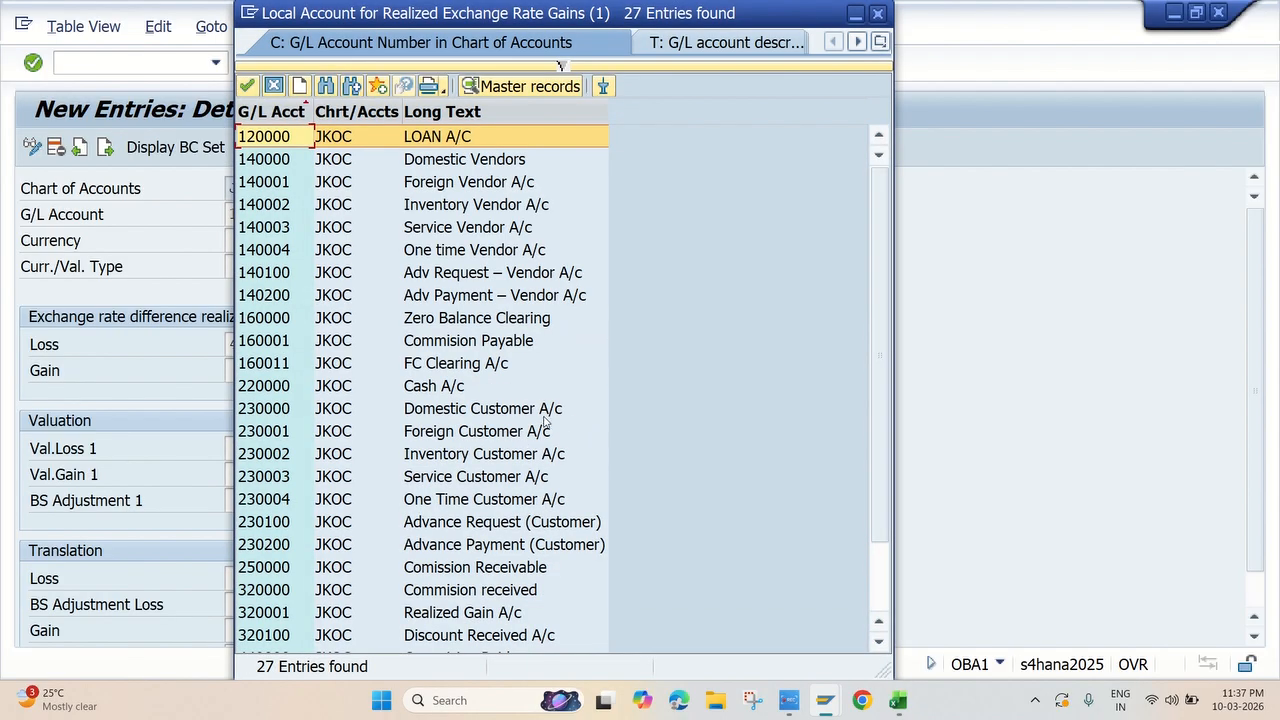
scroll(450, 431, down, 2)
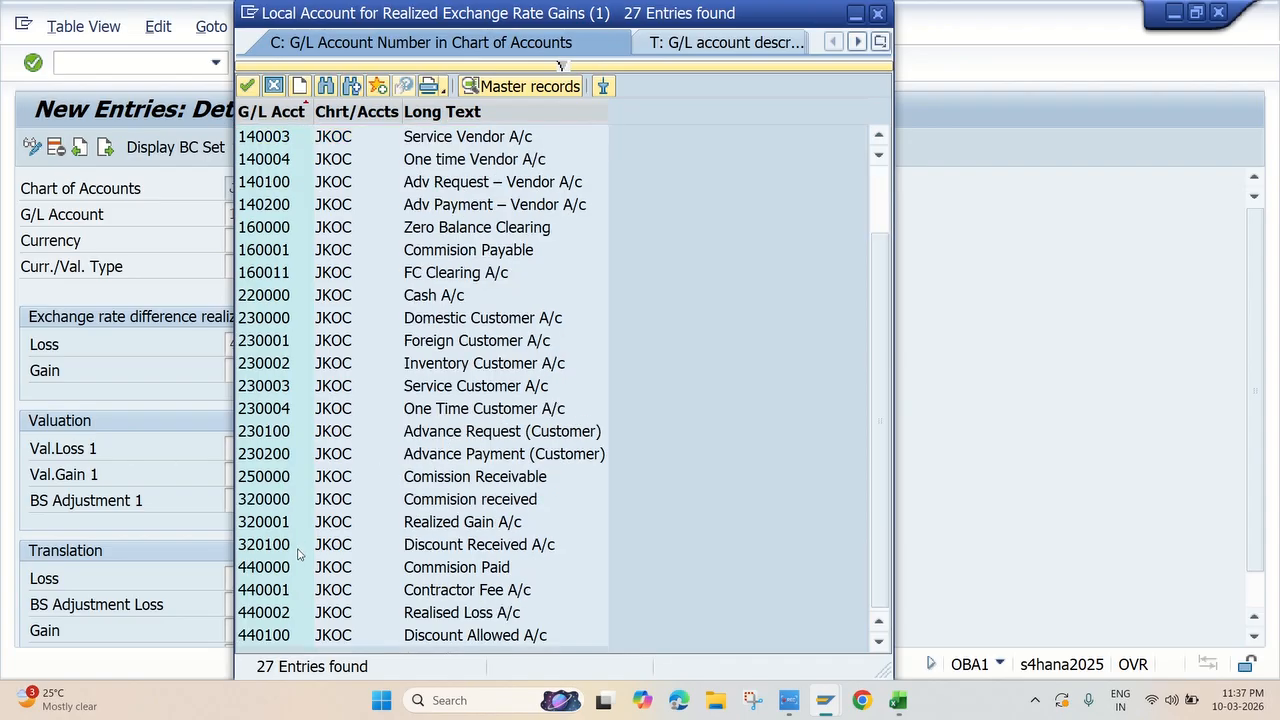
double_click(444, 528)
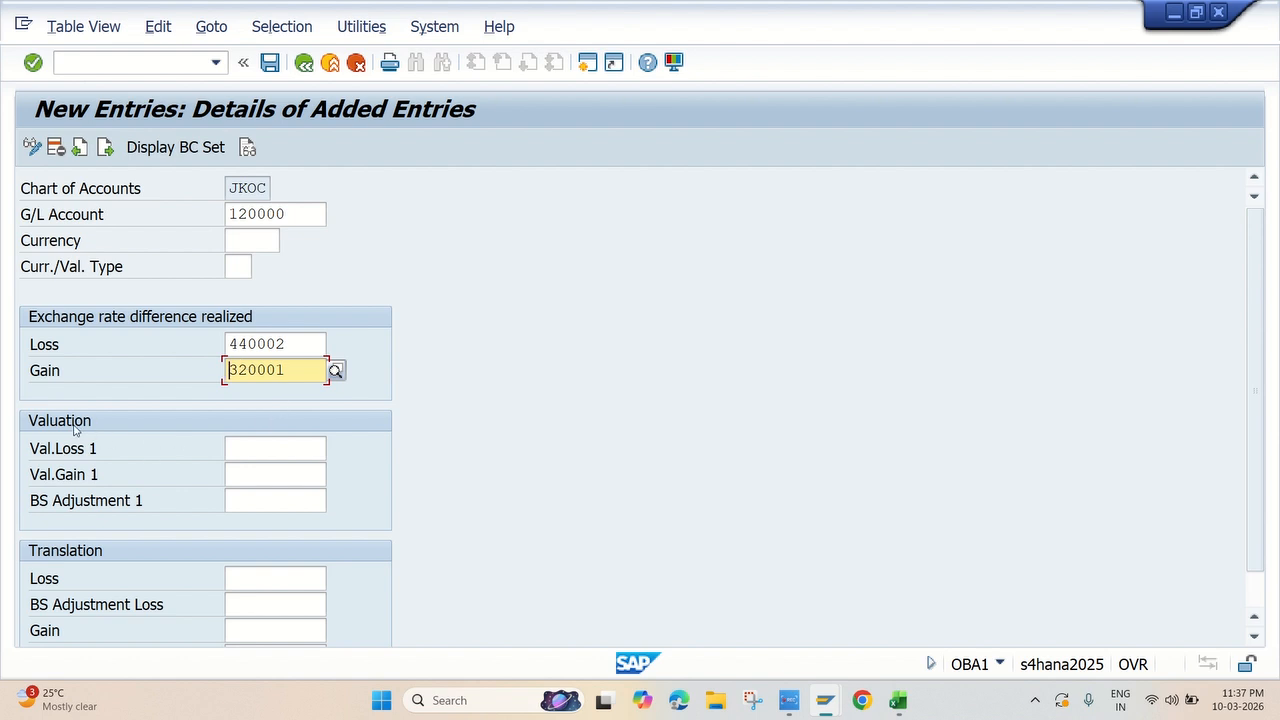
Set the valuation loss account Val.Loss 1 to 440002 and the valuation gain account Val.Gain 1 to 320001
click(250, 453)
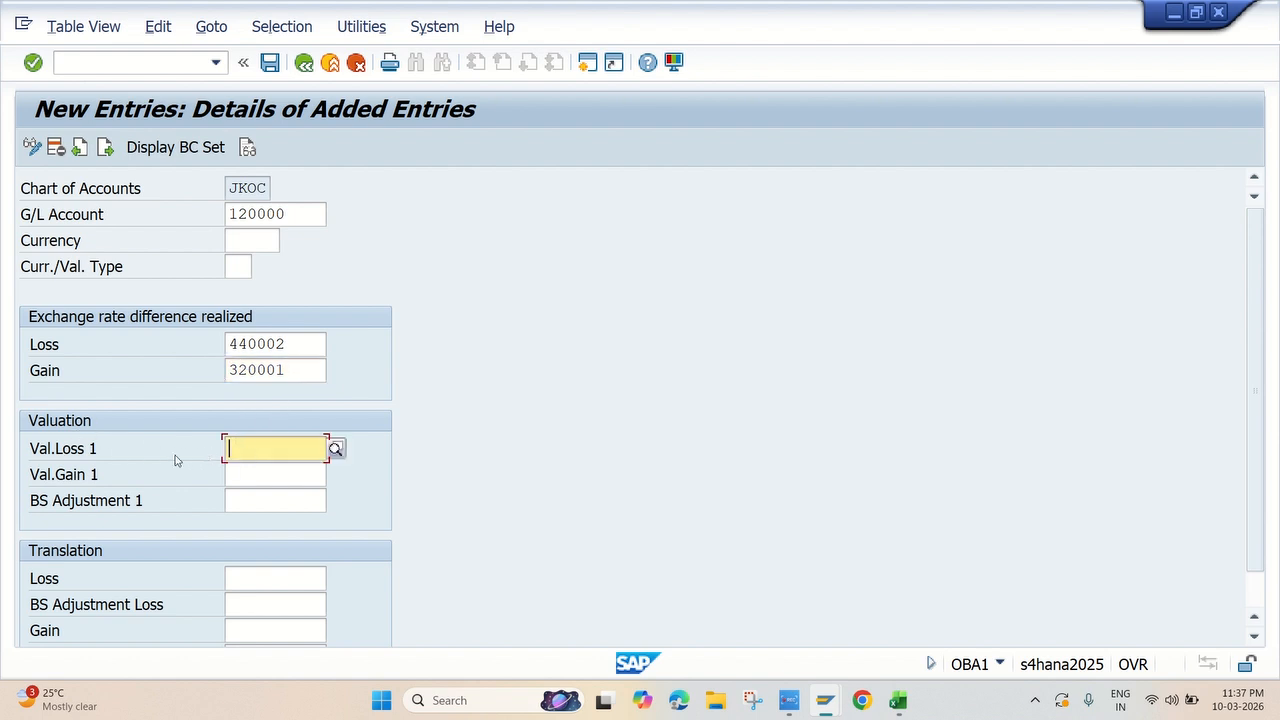
click(290, 345)
click(273, 448)
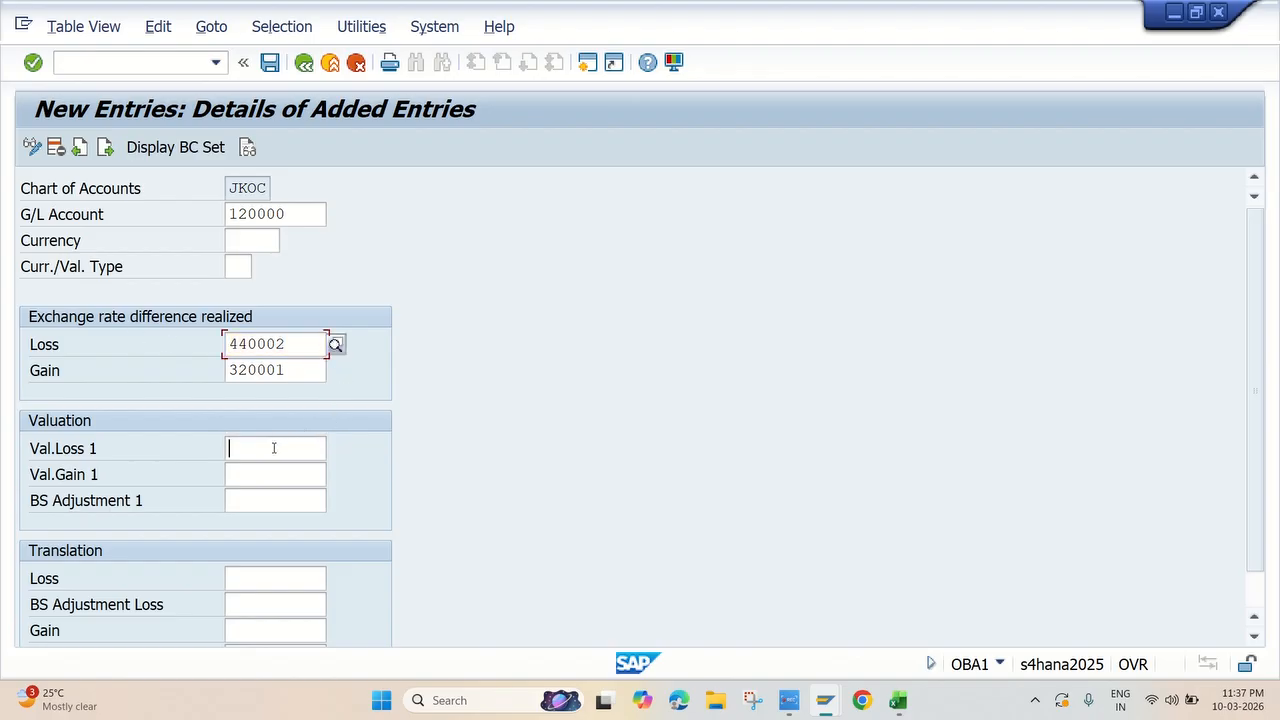
text(440002)
double_click(295, 369)
key(ctrl+c)
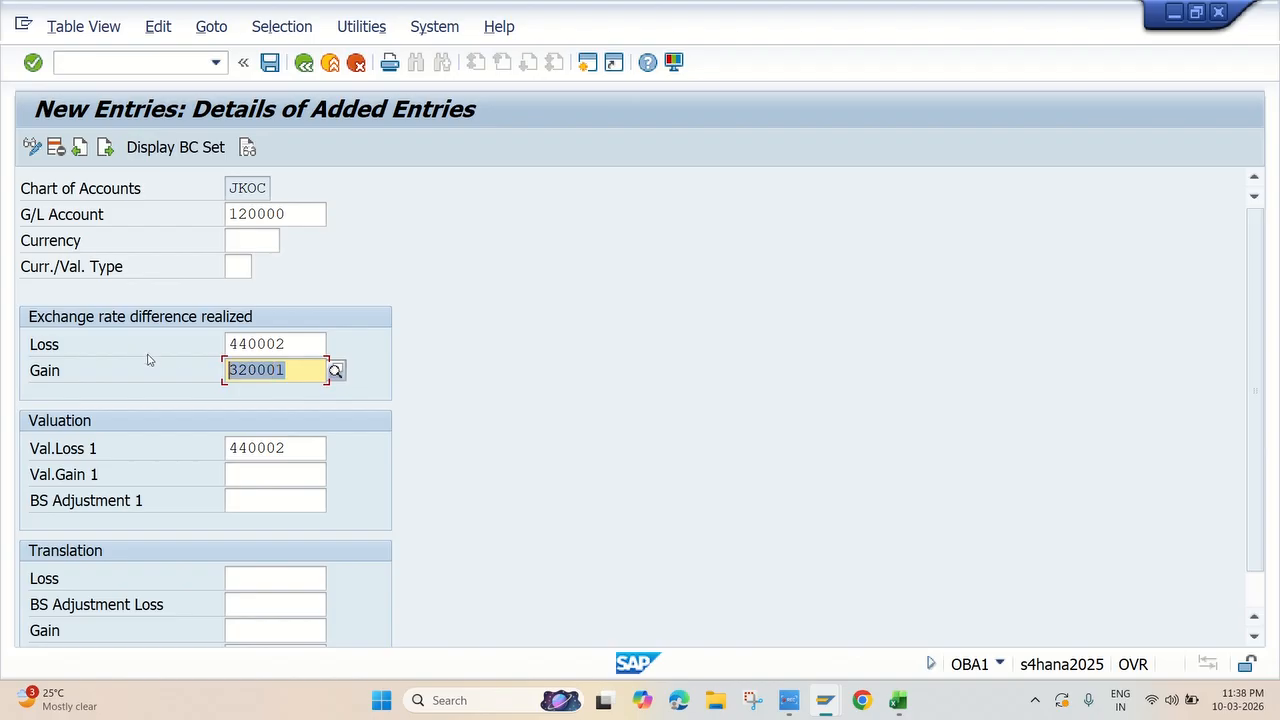
click(258, 472)
key(ctrl+v)
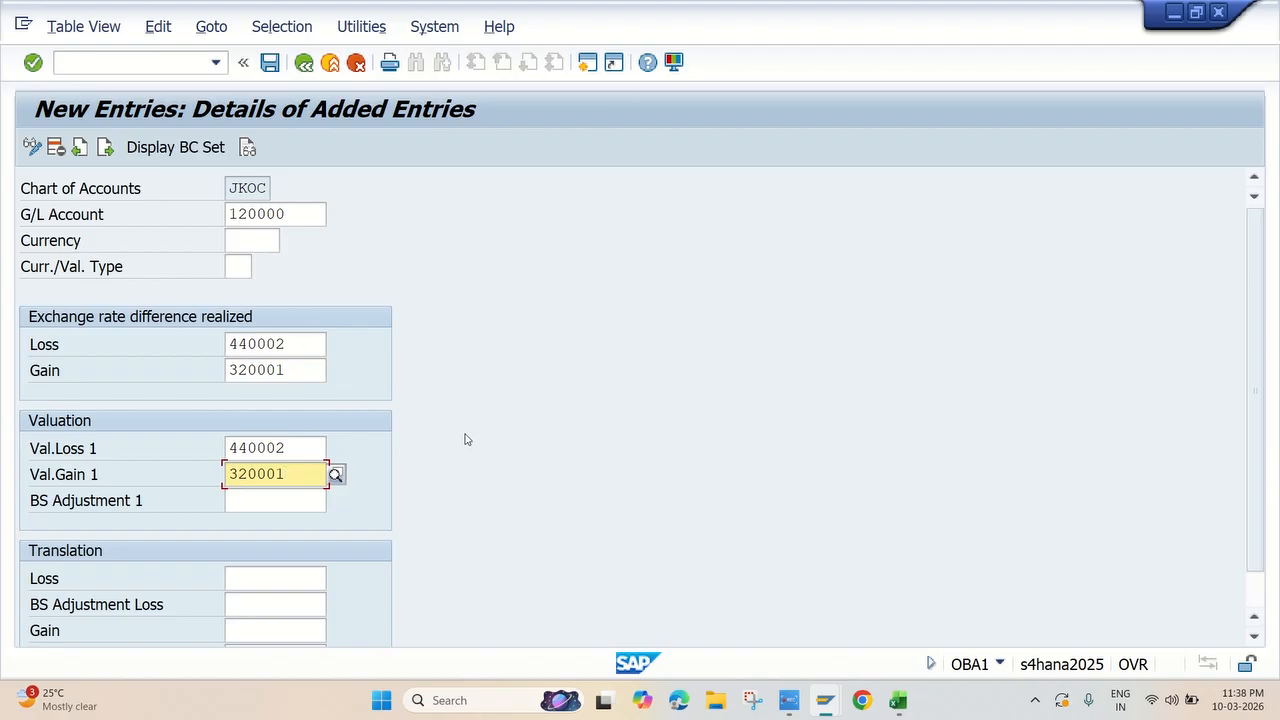
Look up the BS Adjustment 1 account and set it to 160011, FC Clearing A/c
click(281, 506)
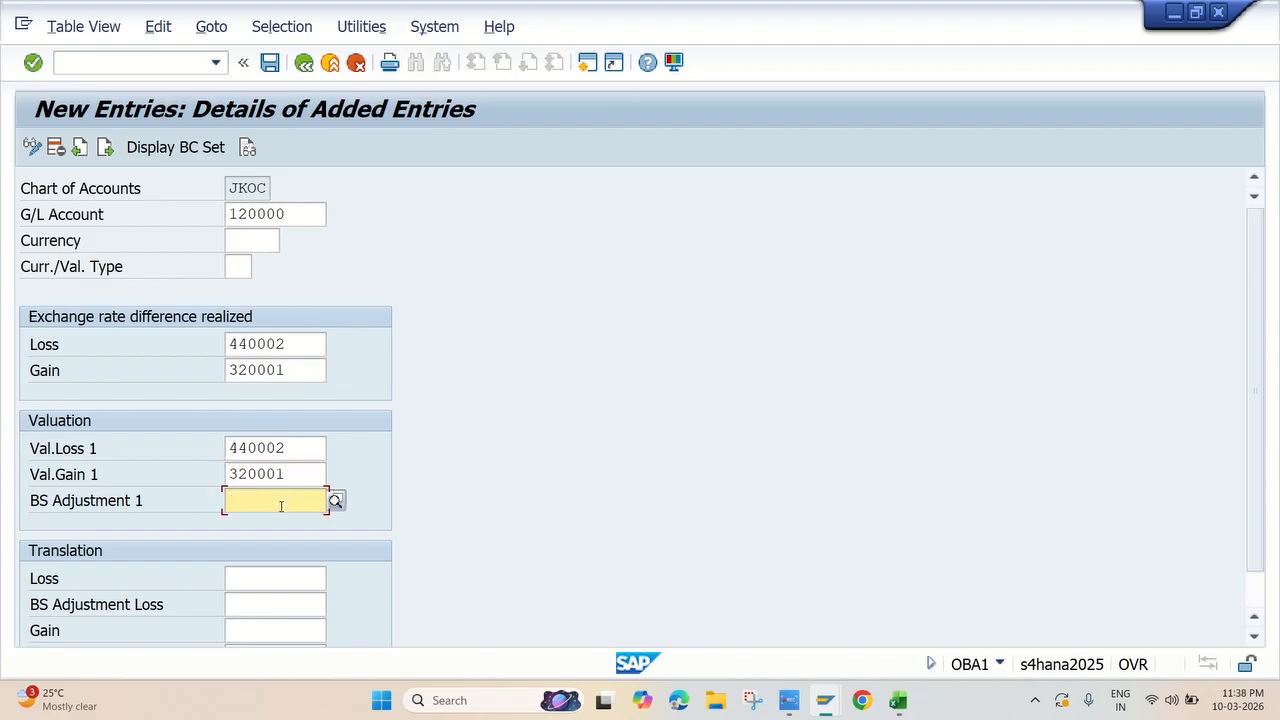
click(335, 504)
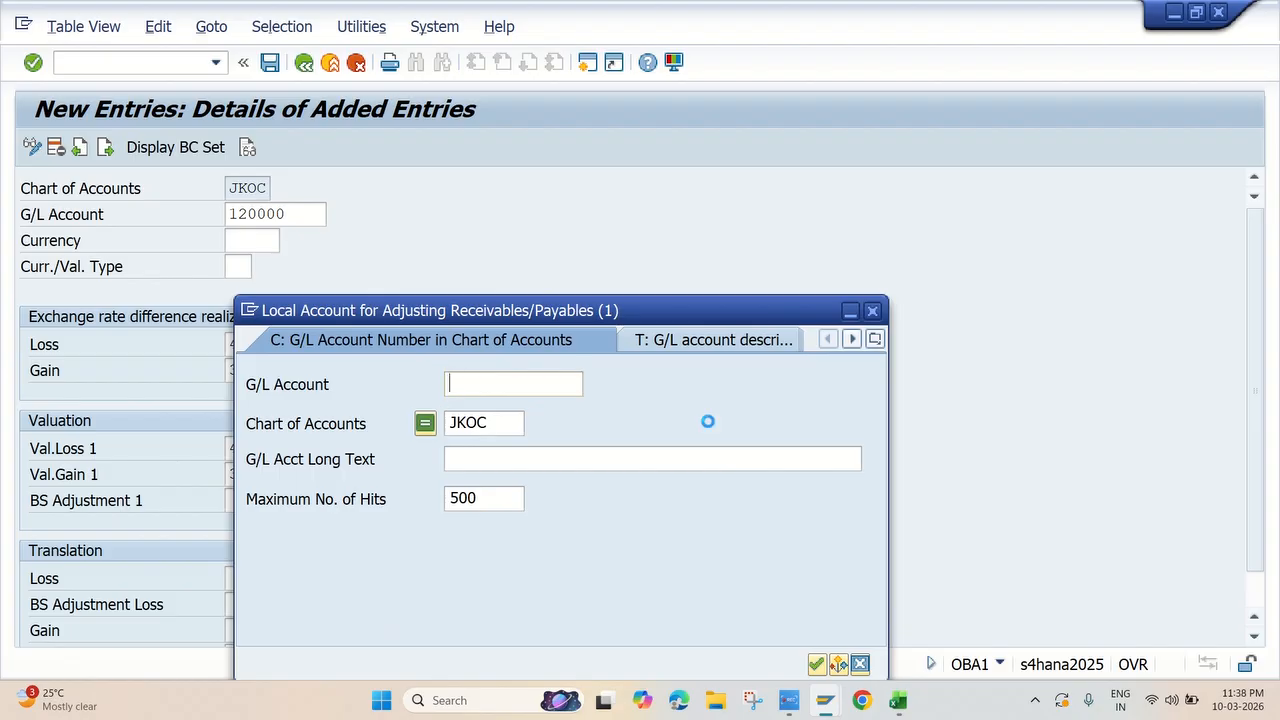
key(Return)
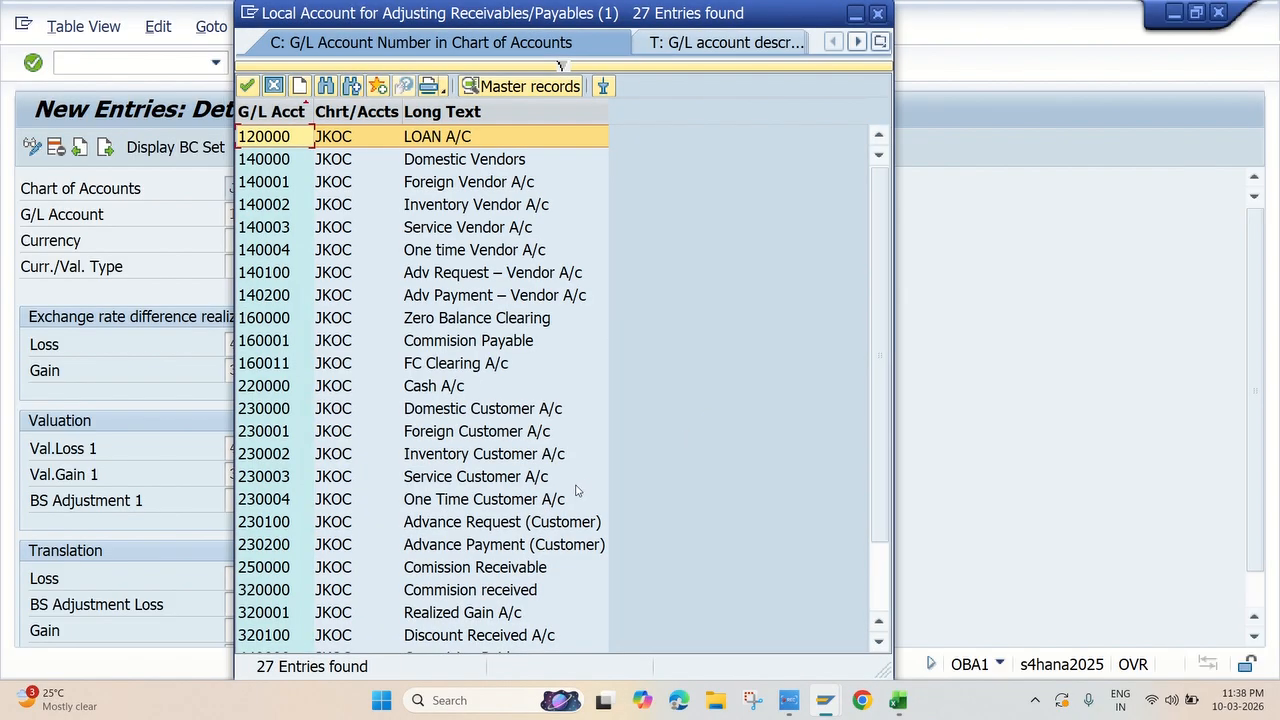
scroll(379, 338, down, 2)
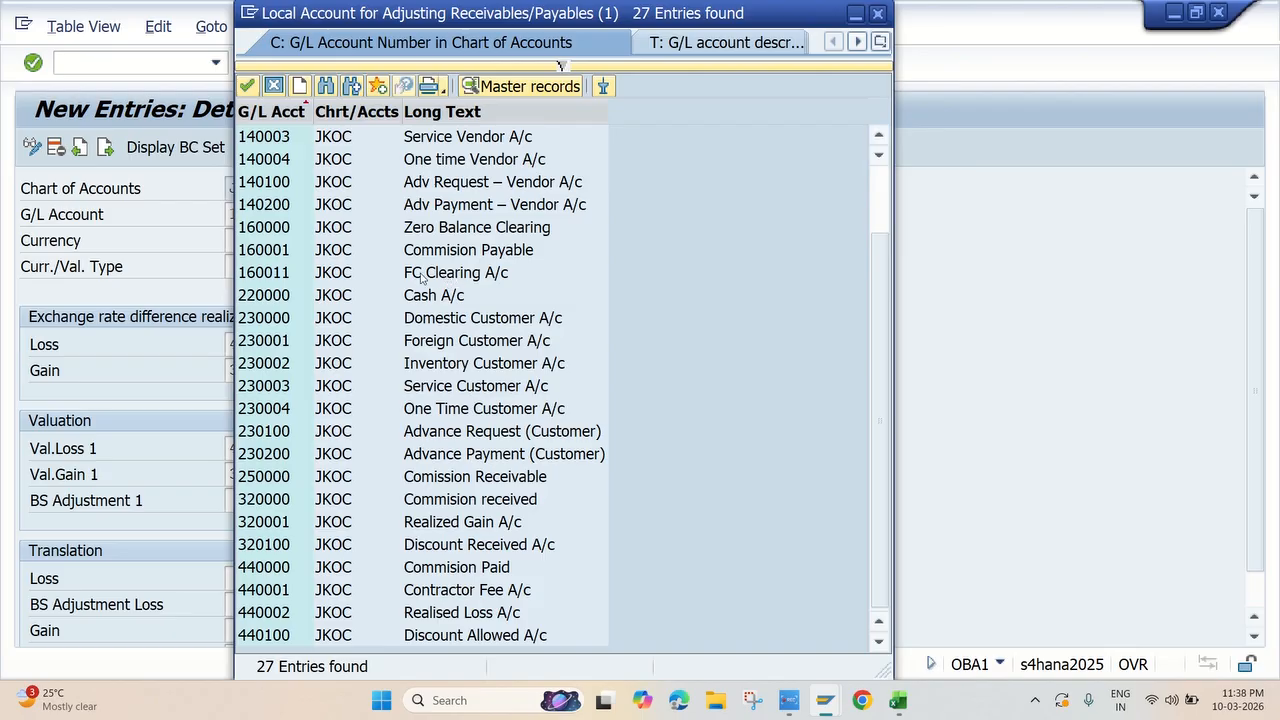
double_click(455, 278)
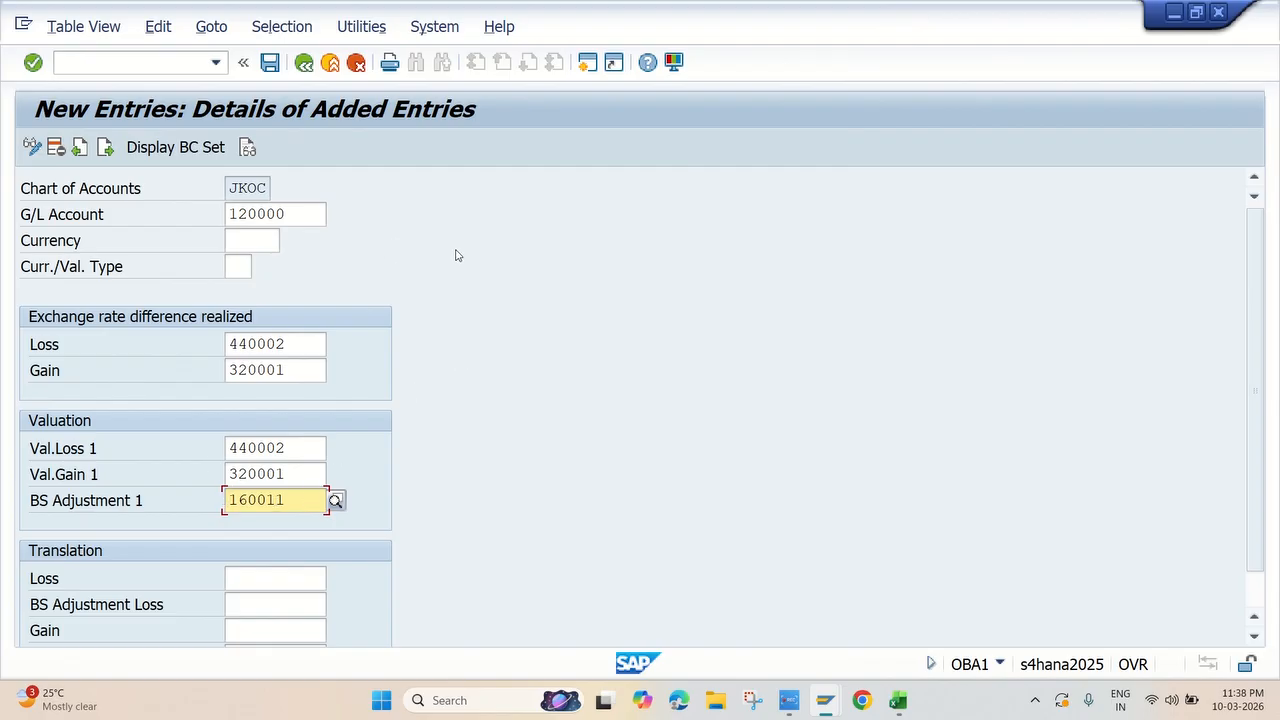
Compare the entry with the Excel checklist, then save it in SAP under customizing request A4HK900455
key(alt+Tab)
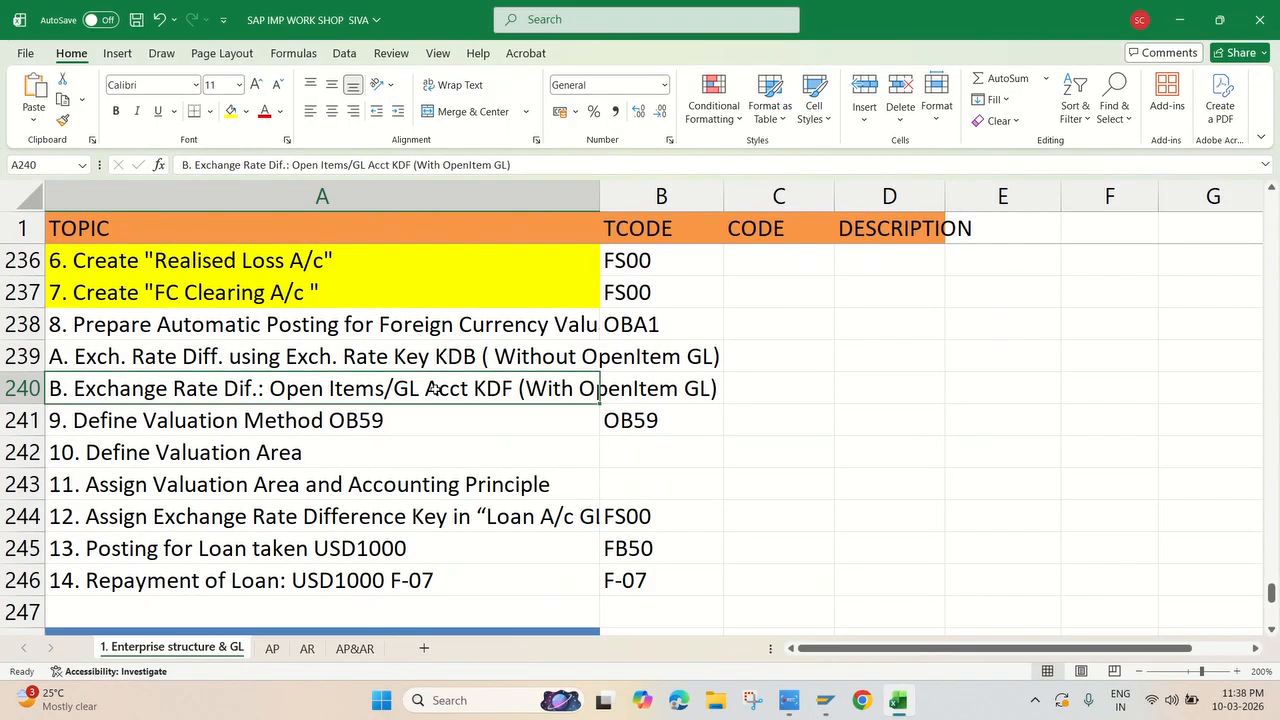
key(alt+Tab)
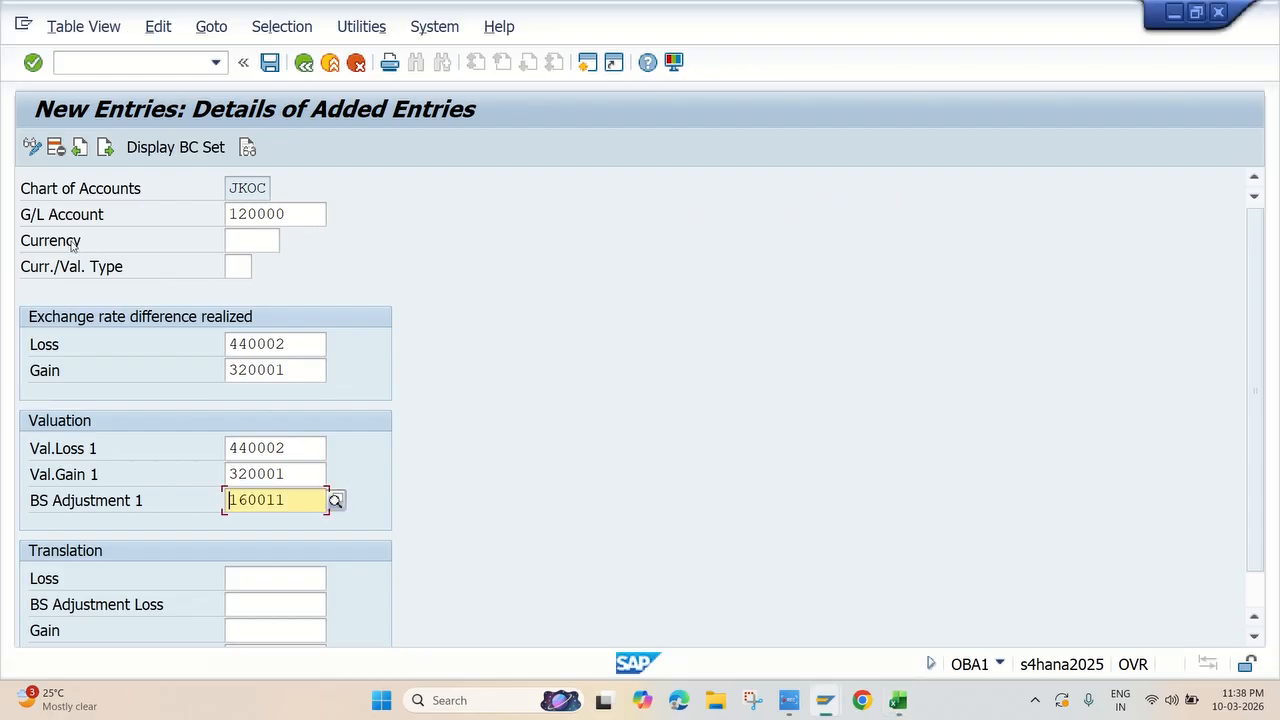
click(292, 213)
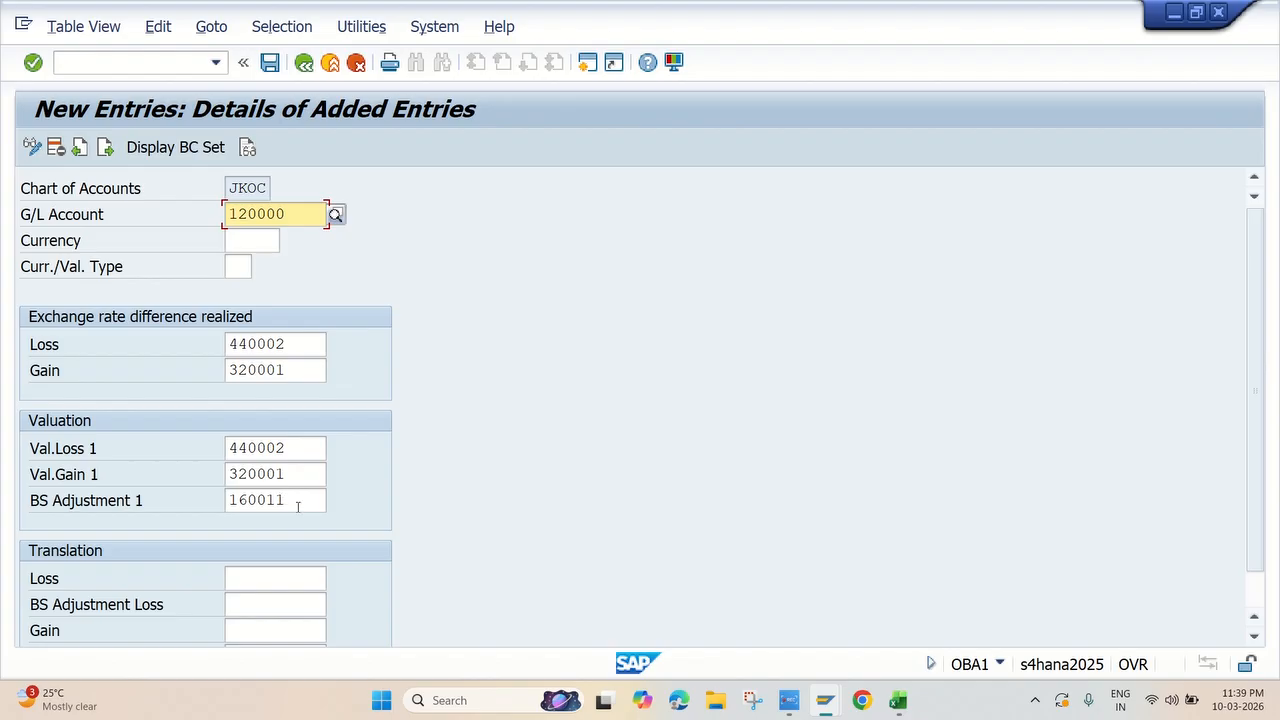
click(270, 63)
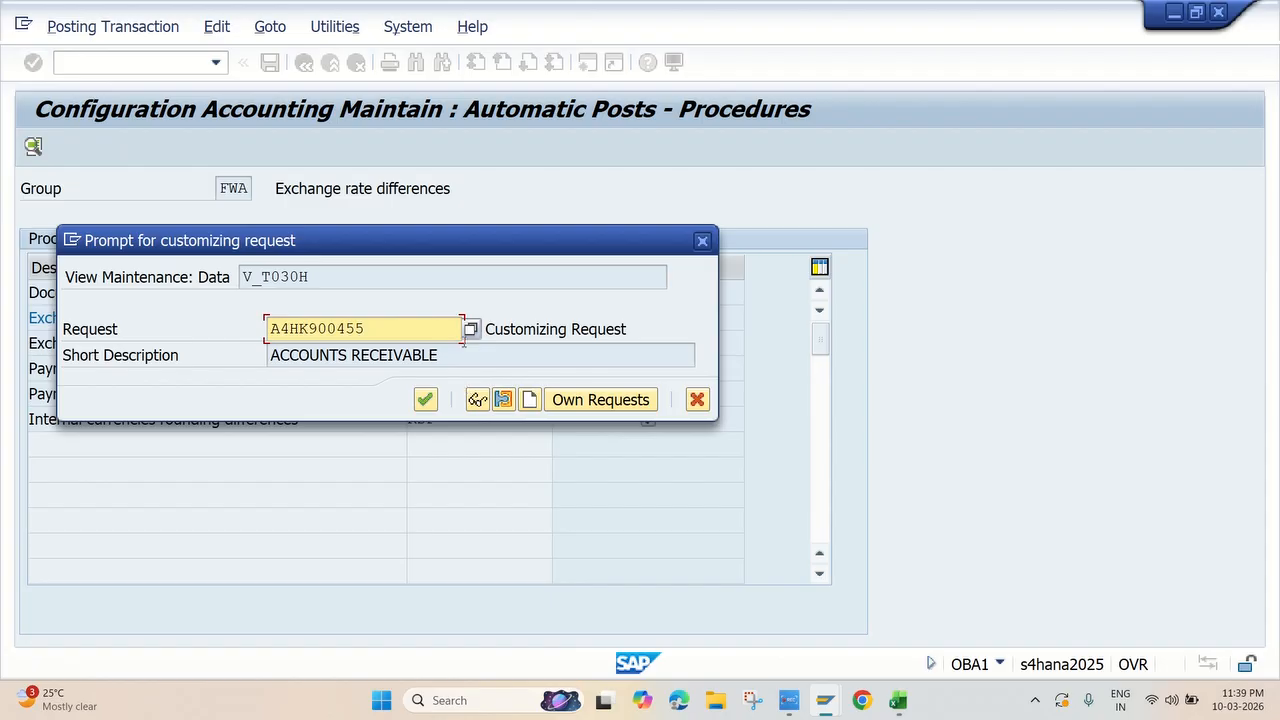
click(425, 399)
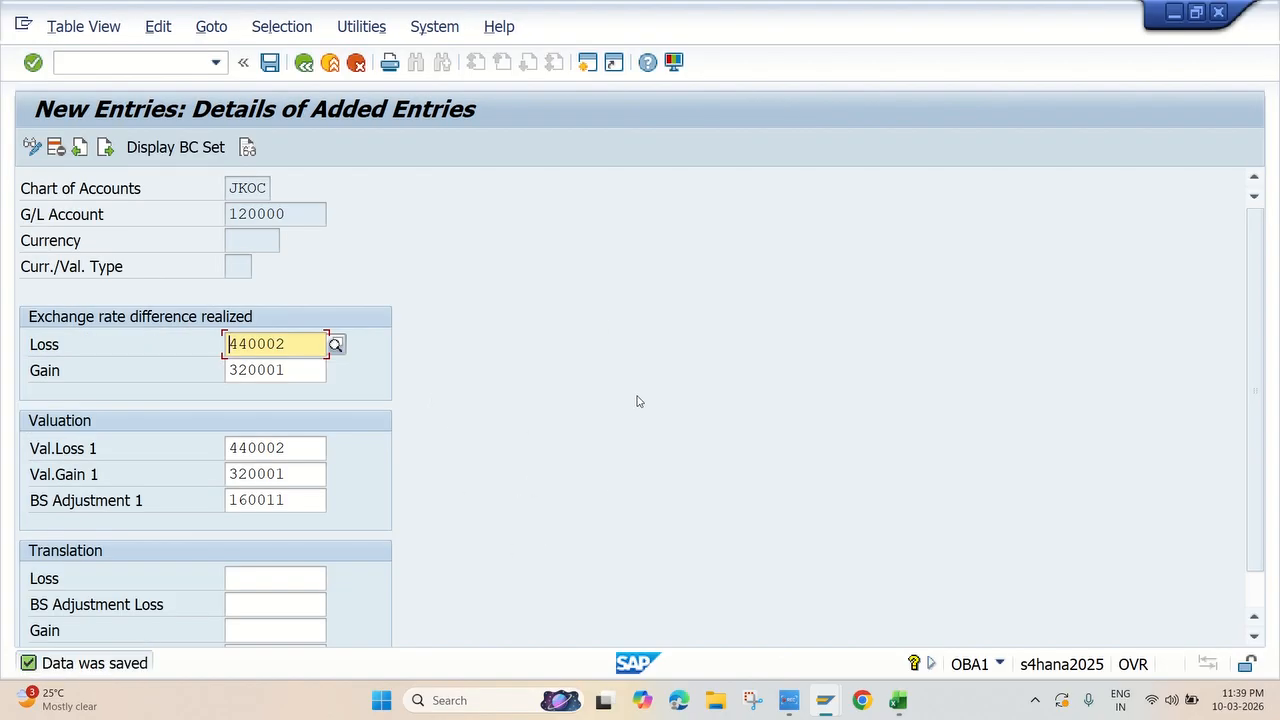
Switch to the Excel checklist and fill rows 238 to 240, the automatic posting, KDB and KDF topics, with yellow
key(alt+Tab)
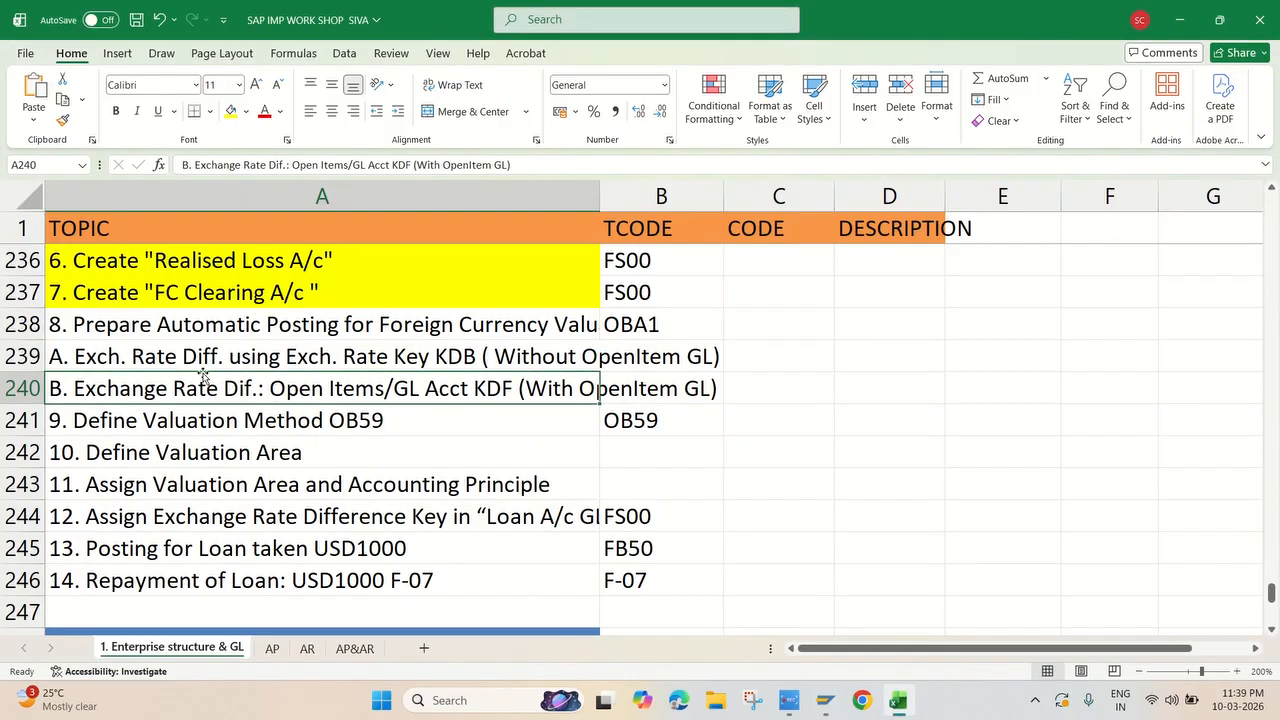
click(192, 328)
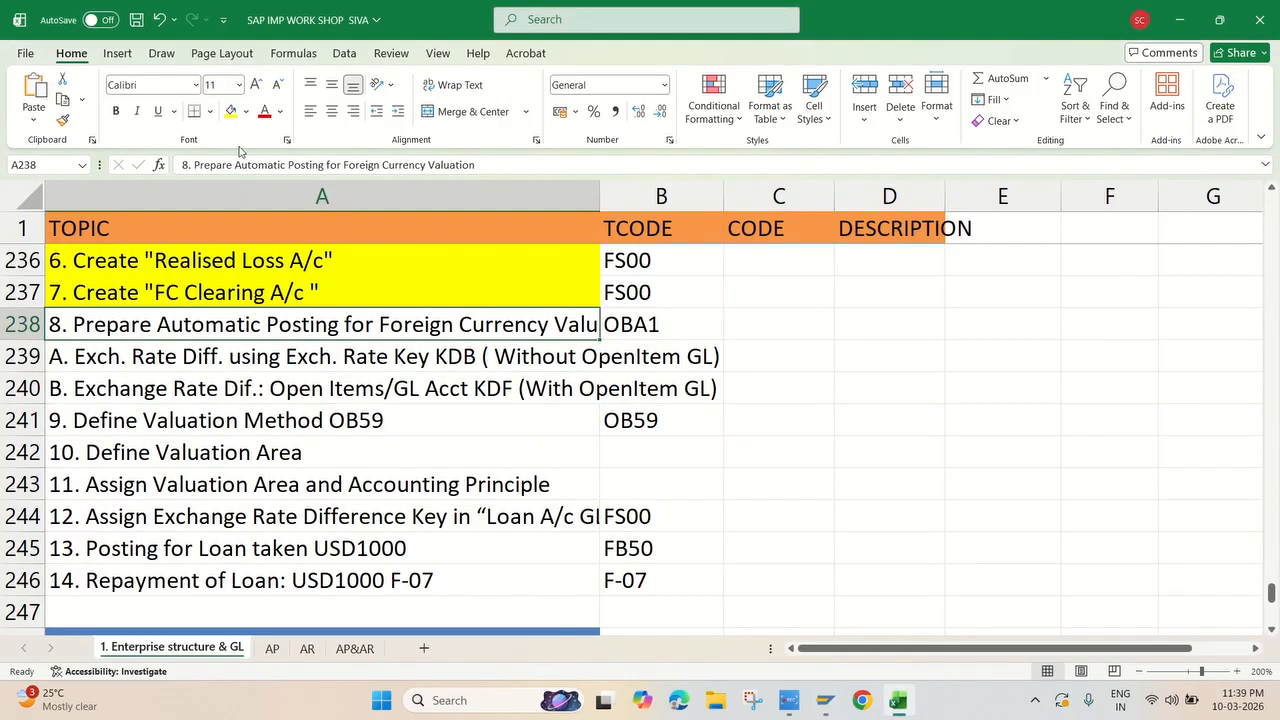
click(230, 111)
shift+click(205, 389)
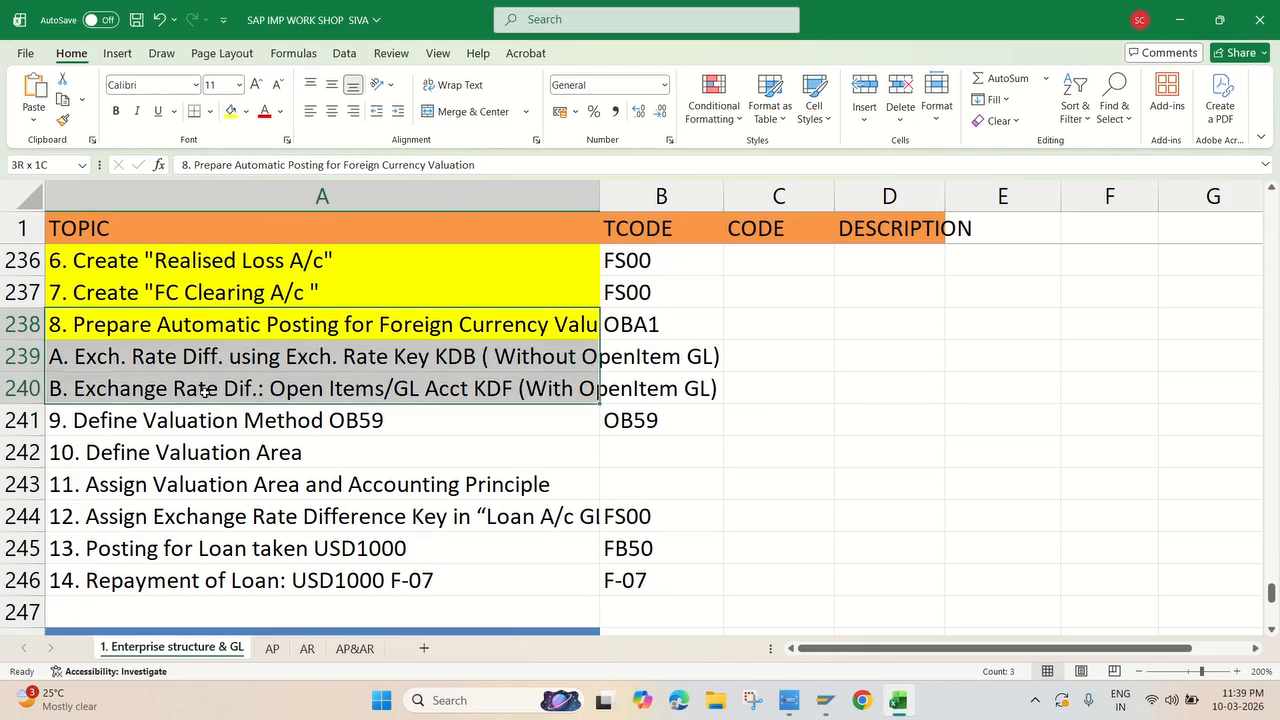
click(231, 111)
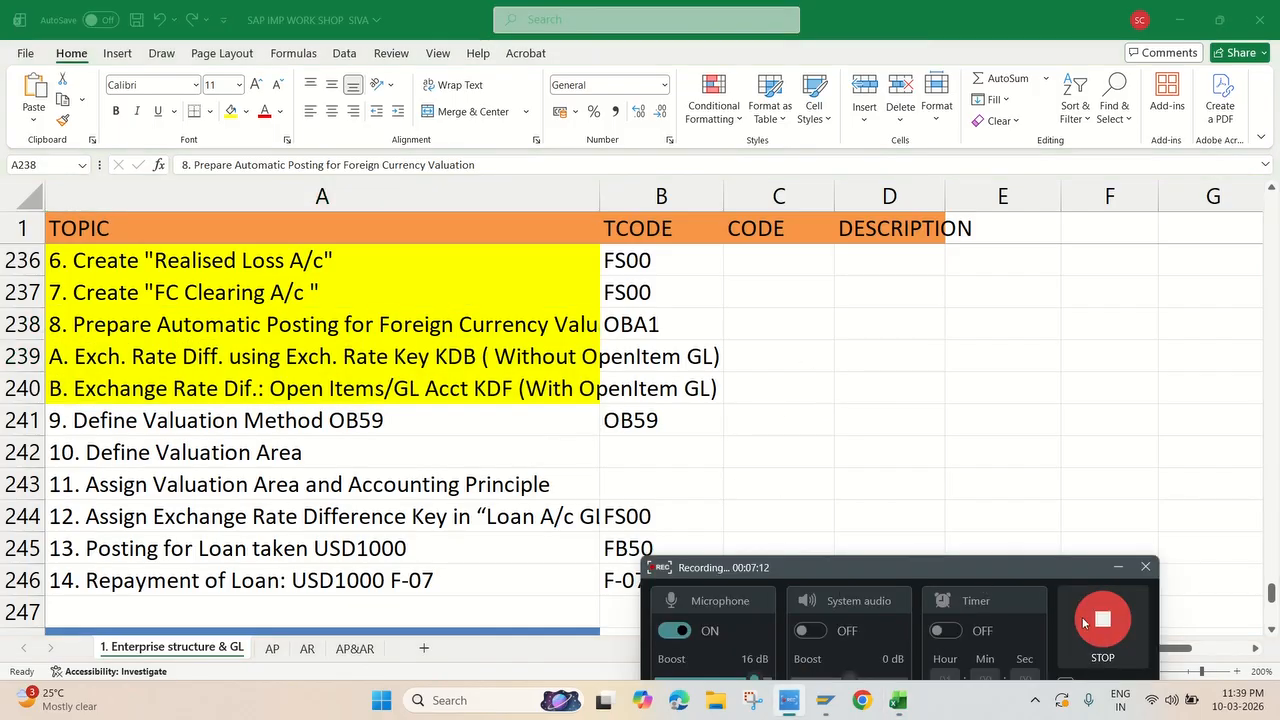
Check the Define Valuation Method row and its transaction code in the checklist, and switch back to SAP
click(597, 408)
scroll(597, 406, down, 1)
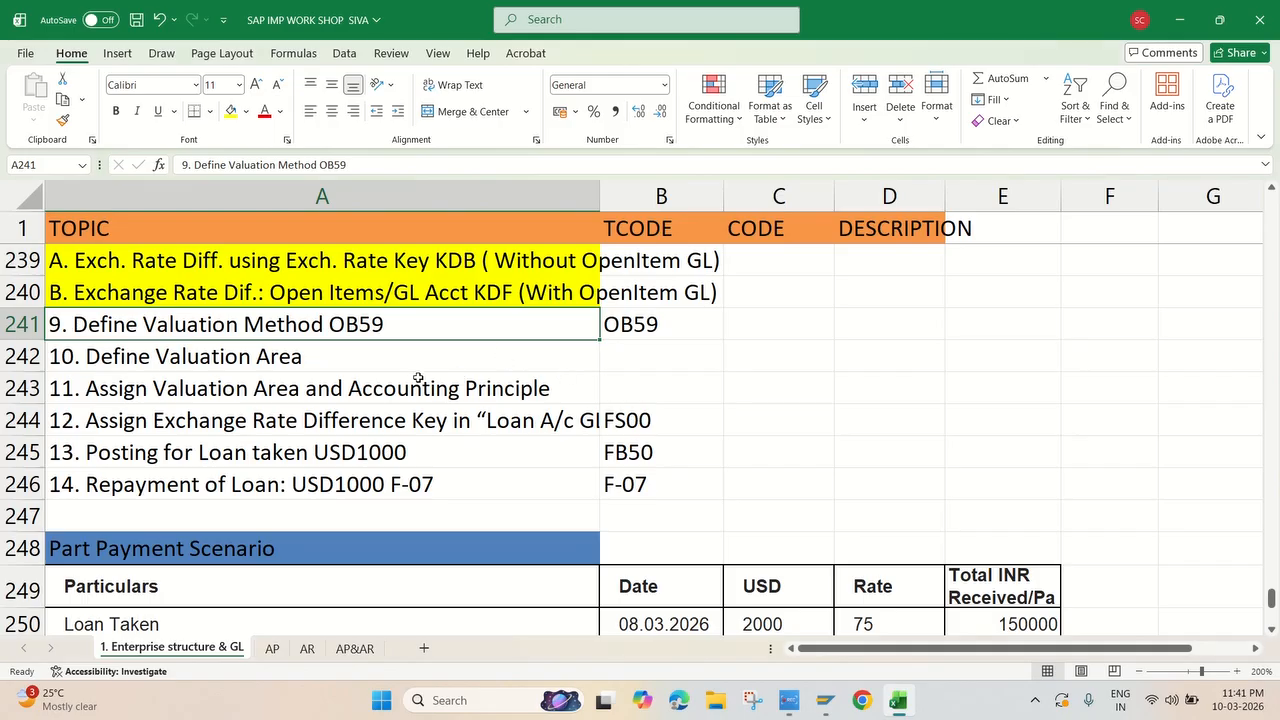
click(656, 324)
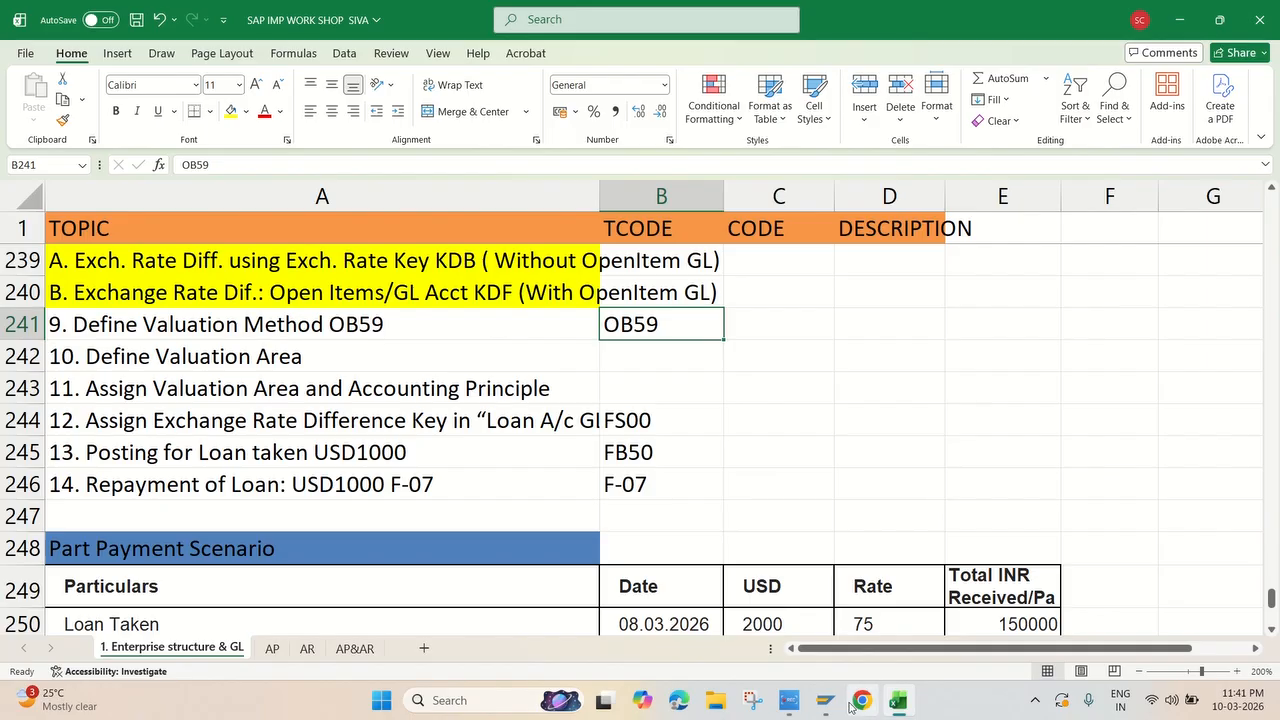
mouse_move(789, 700)
click(862, 651)
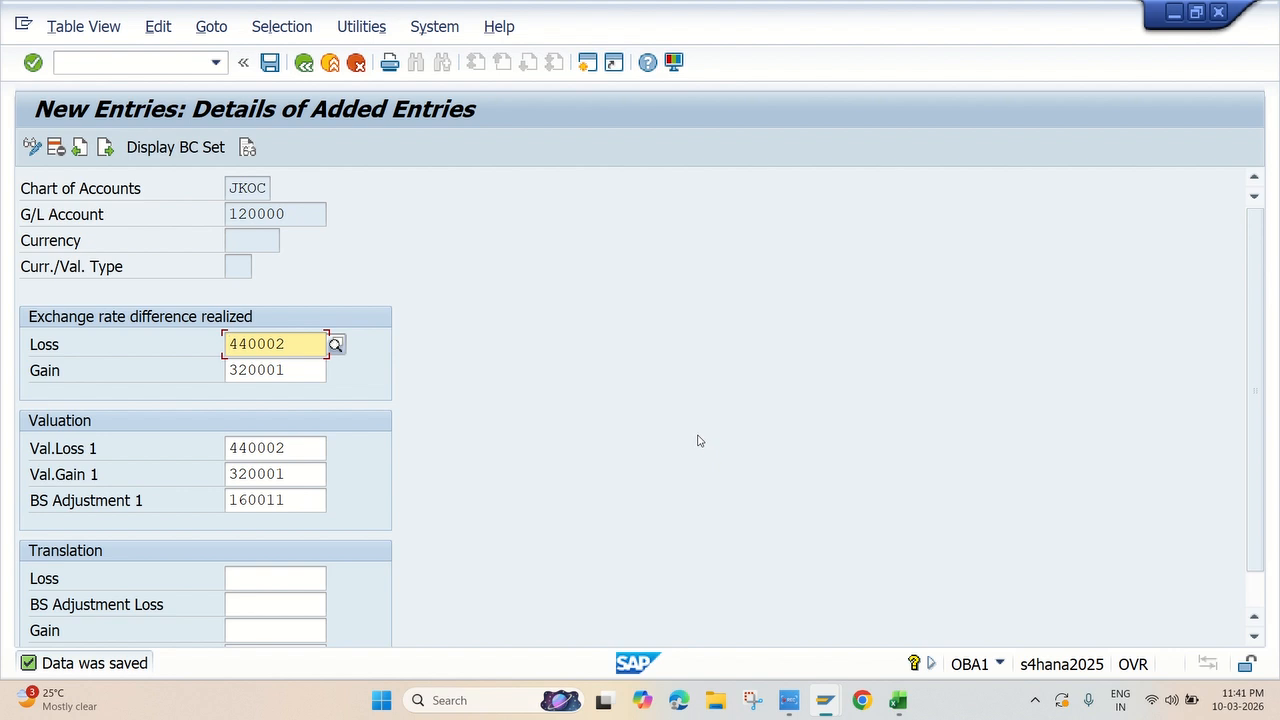
Leave the automatic posting configuration for the Display IMG structure and open Define Valuation Methods under Valuate
click(308, 66)
click(306, 64)
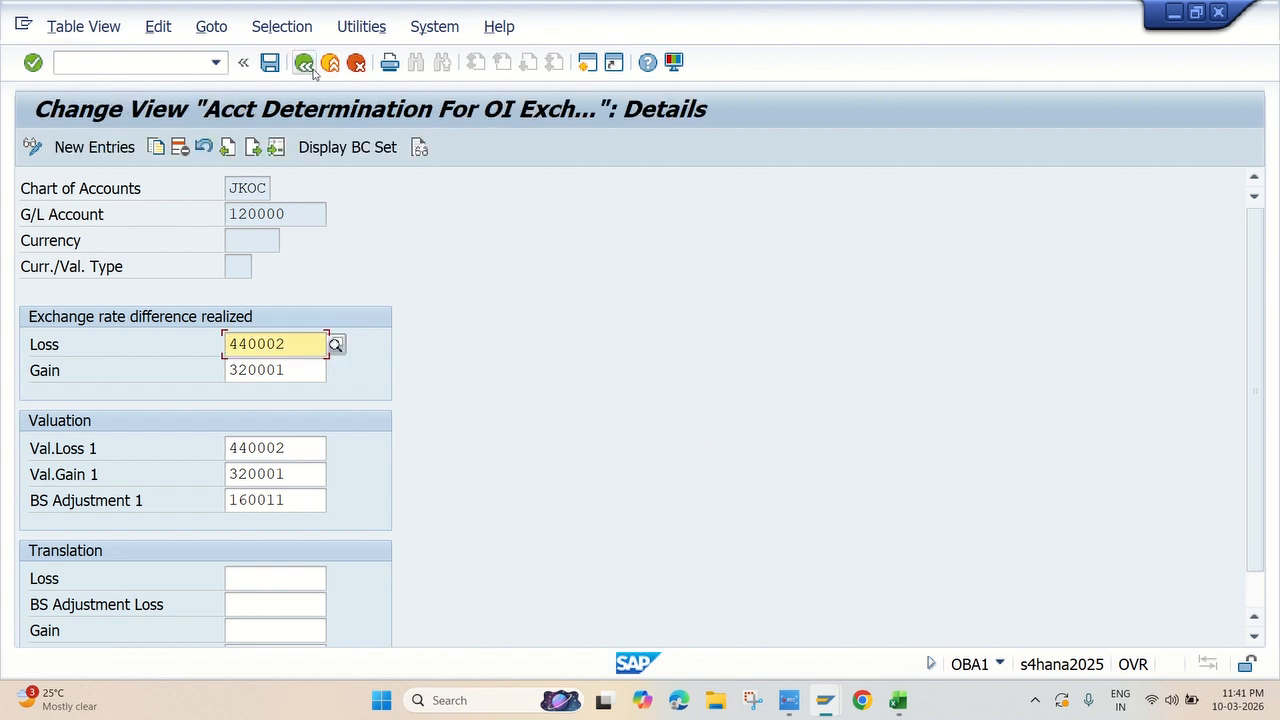
click(306, 64)
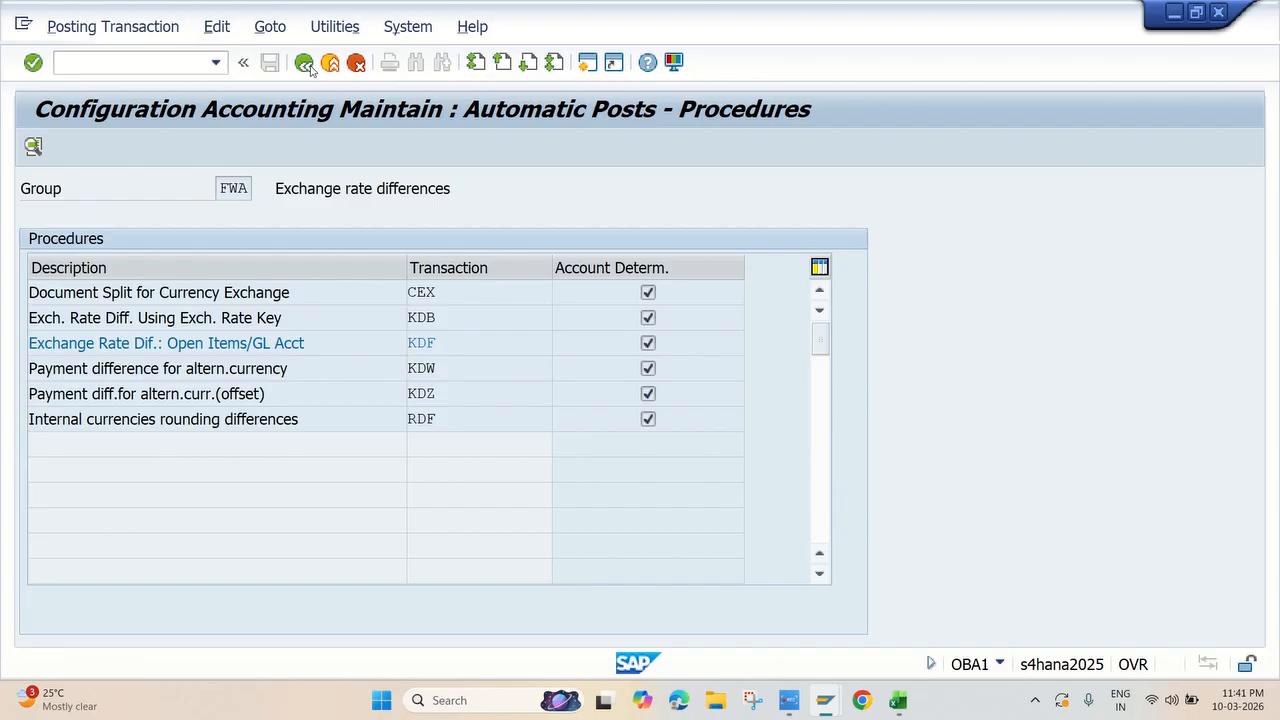
click(306, 64)
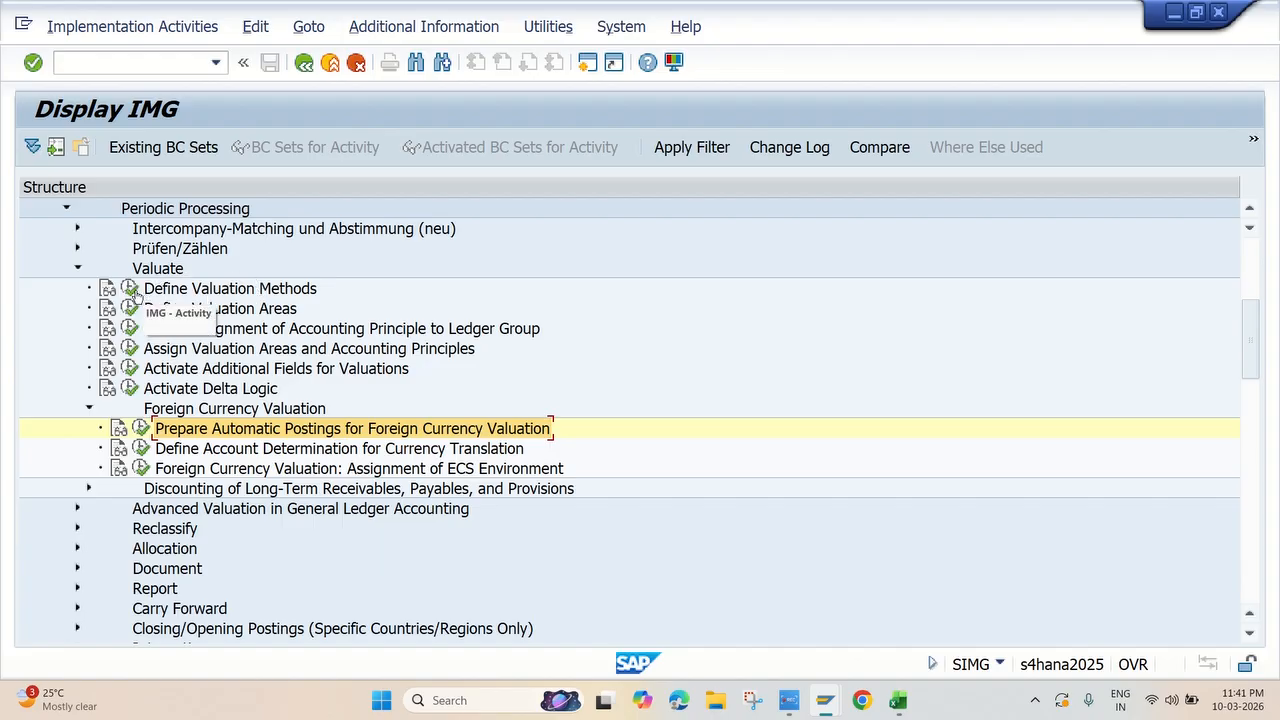
scroll(307, 314, up, 2)
scroll(307, 314, up, 1)
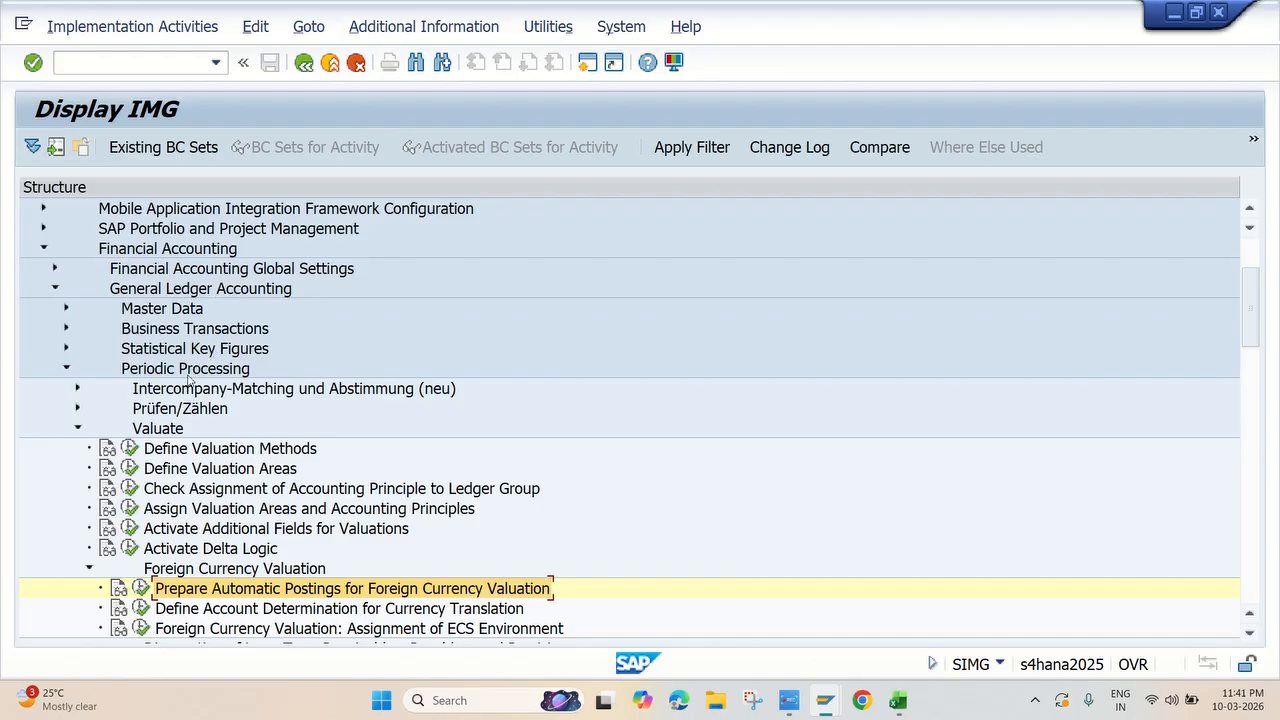
click(130, 449)
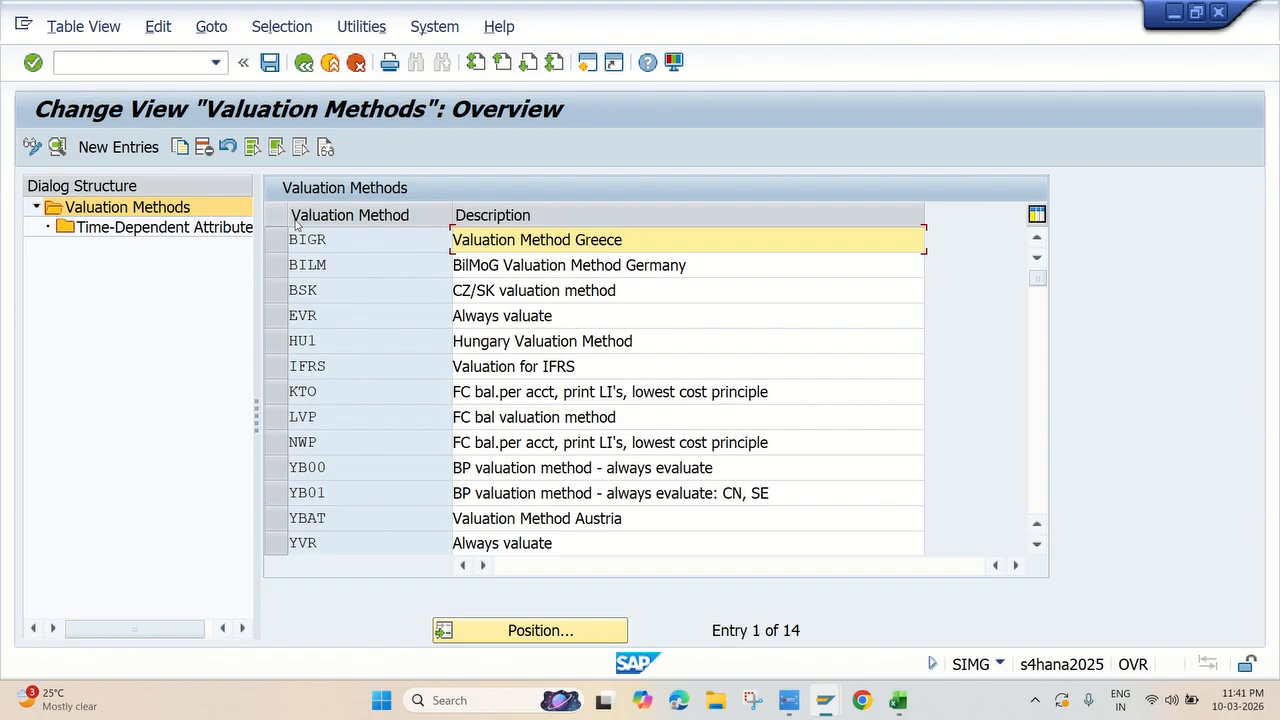
Create a new valuation method JKVM with the description JK VALUATION METHOD
click(142, 148)
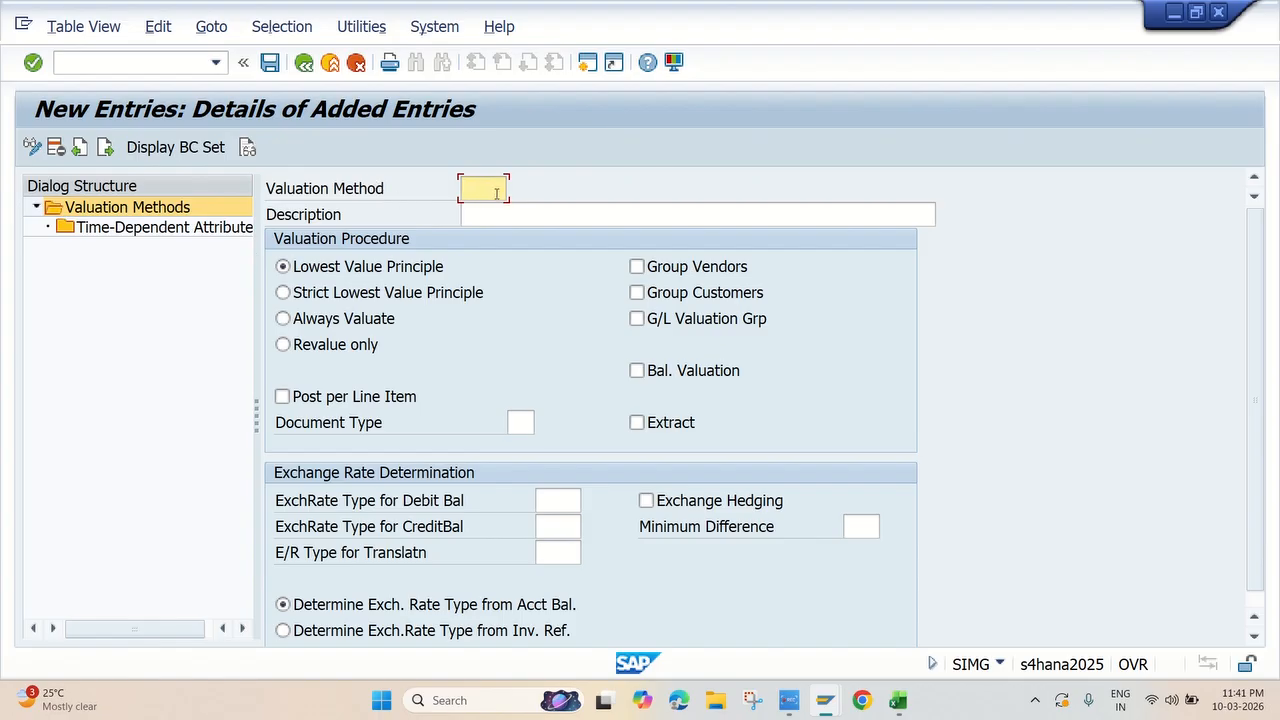
text(JKVM)
click(499, 218)
text(JK)
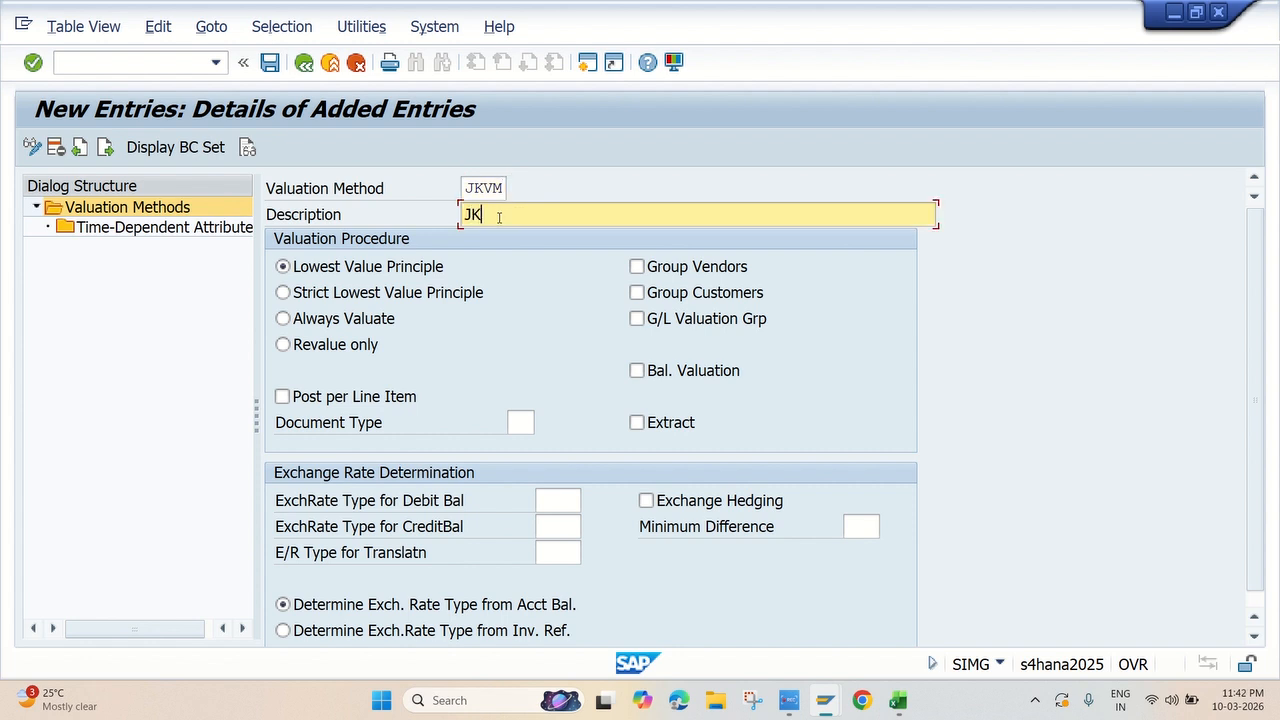
text( VALUATION METHOD)
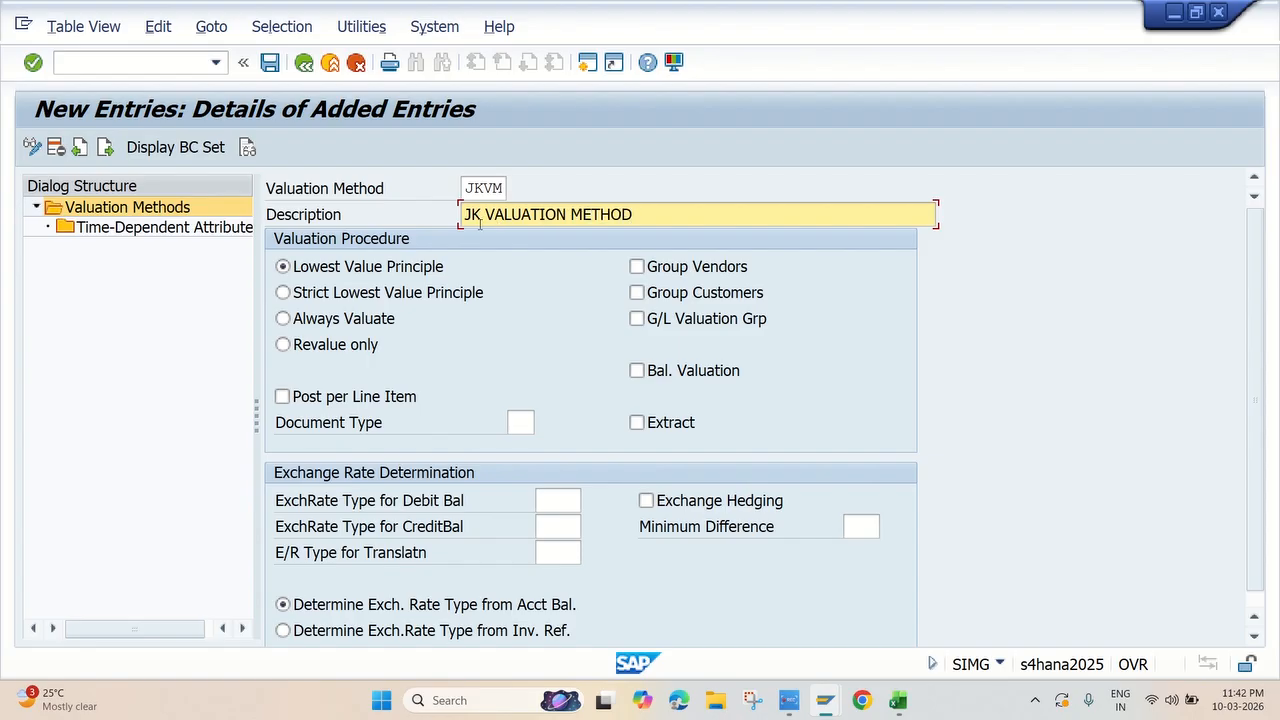
Set the valuation procedure to Always Valuate and use exchange rate type M for both debit and credit balances
click(346, 322)
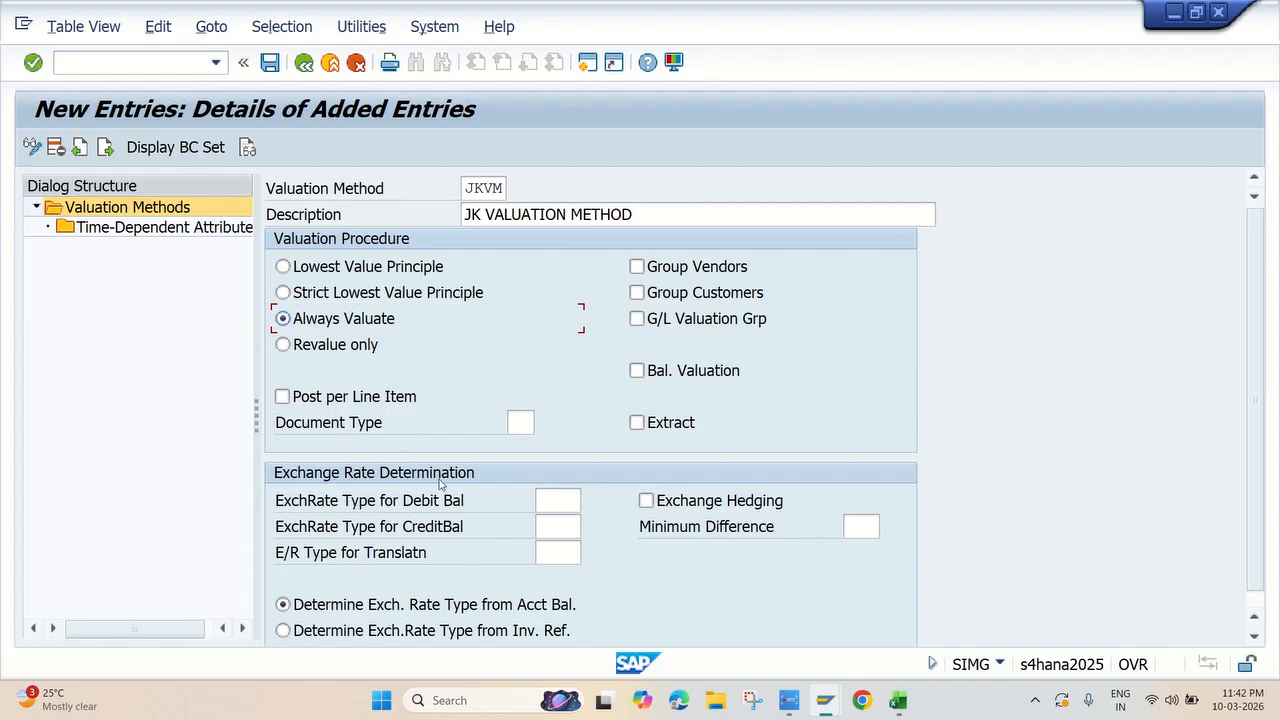
click(572, 502)
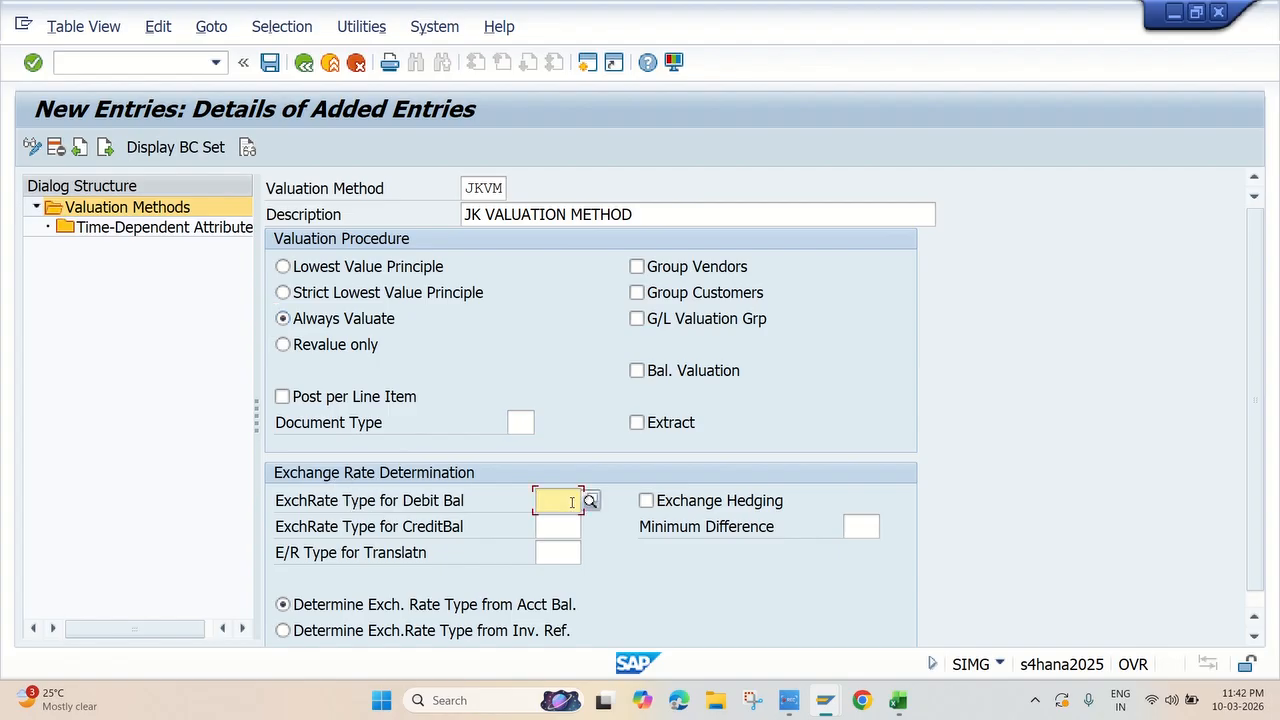
text(M)
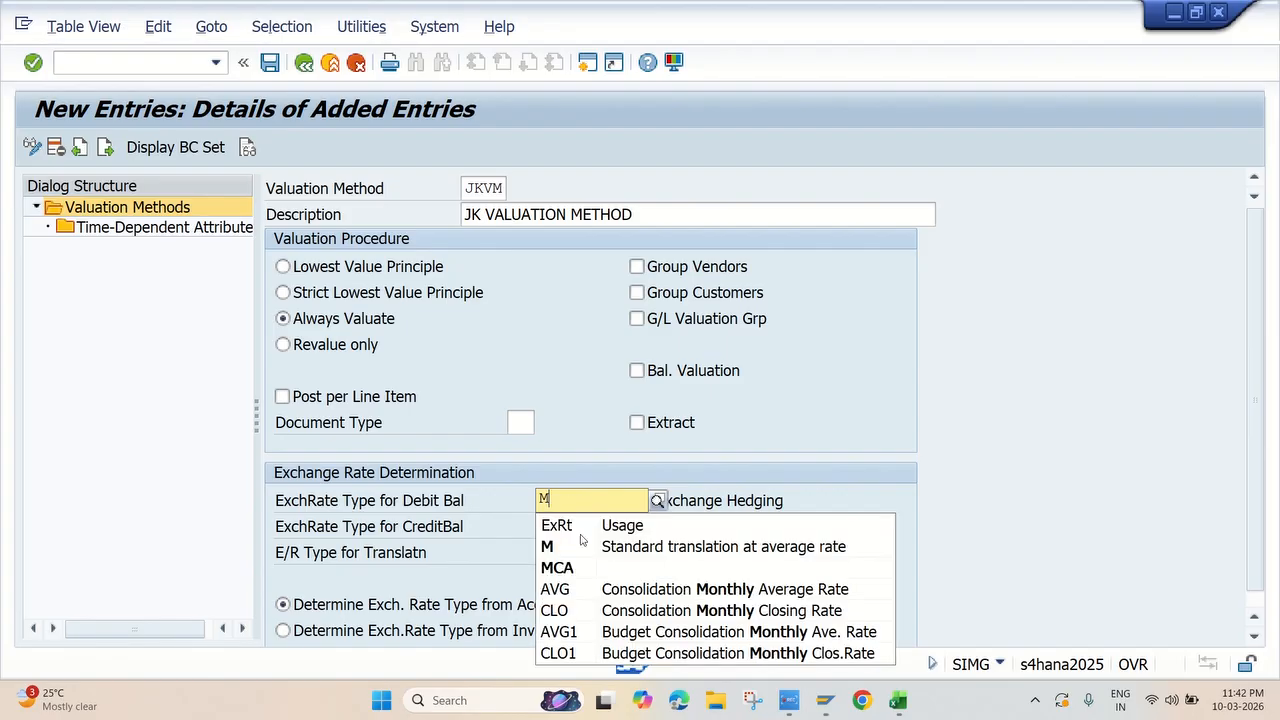
click(607, 553)
click(560, 527)
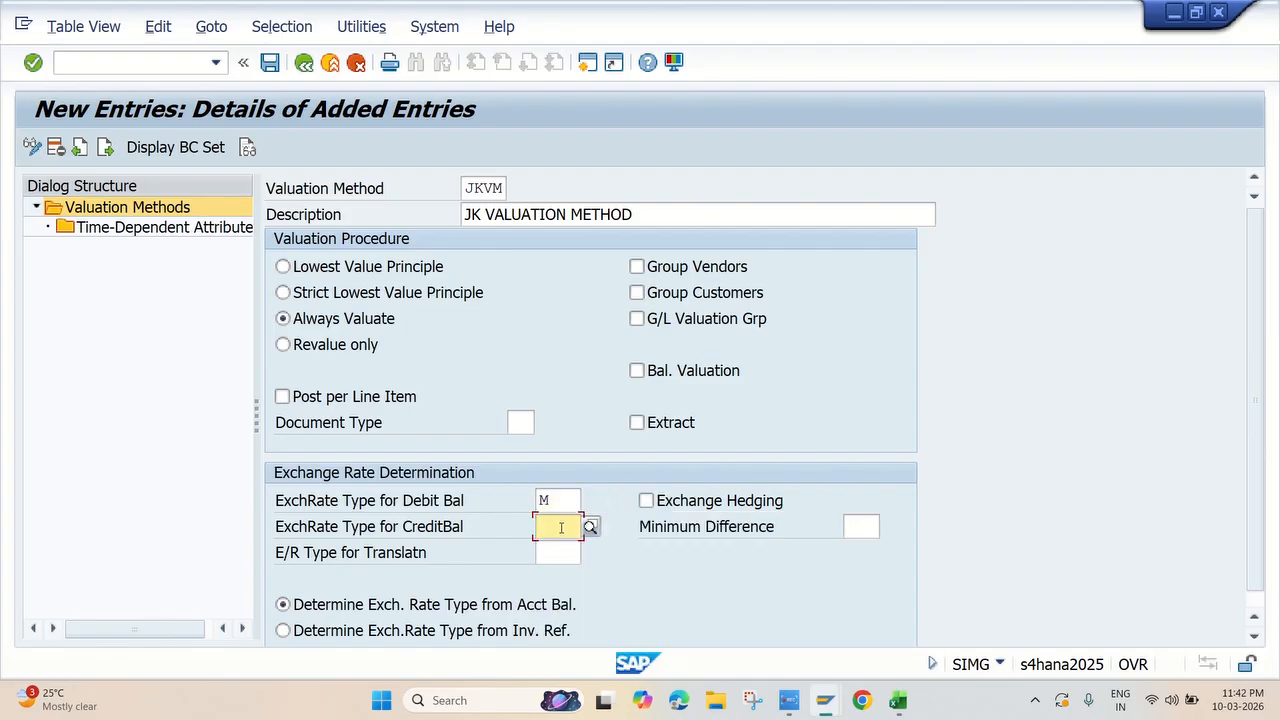
text(M)
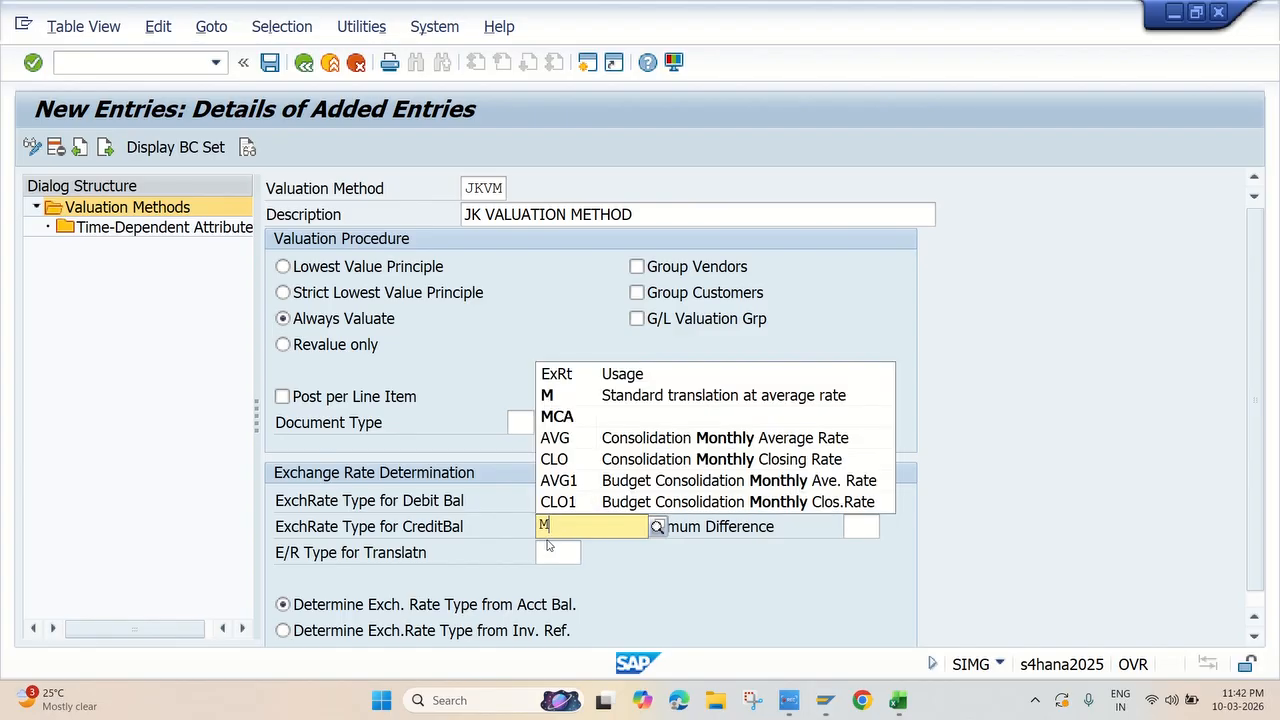
click(597, 398)
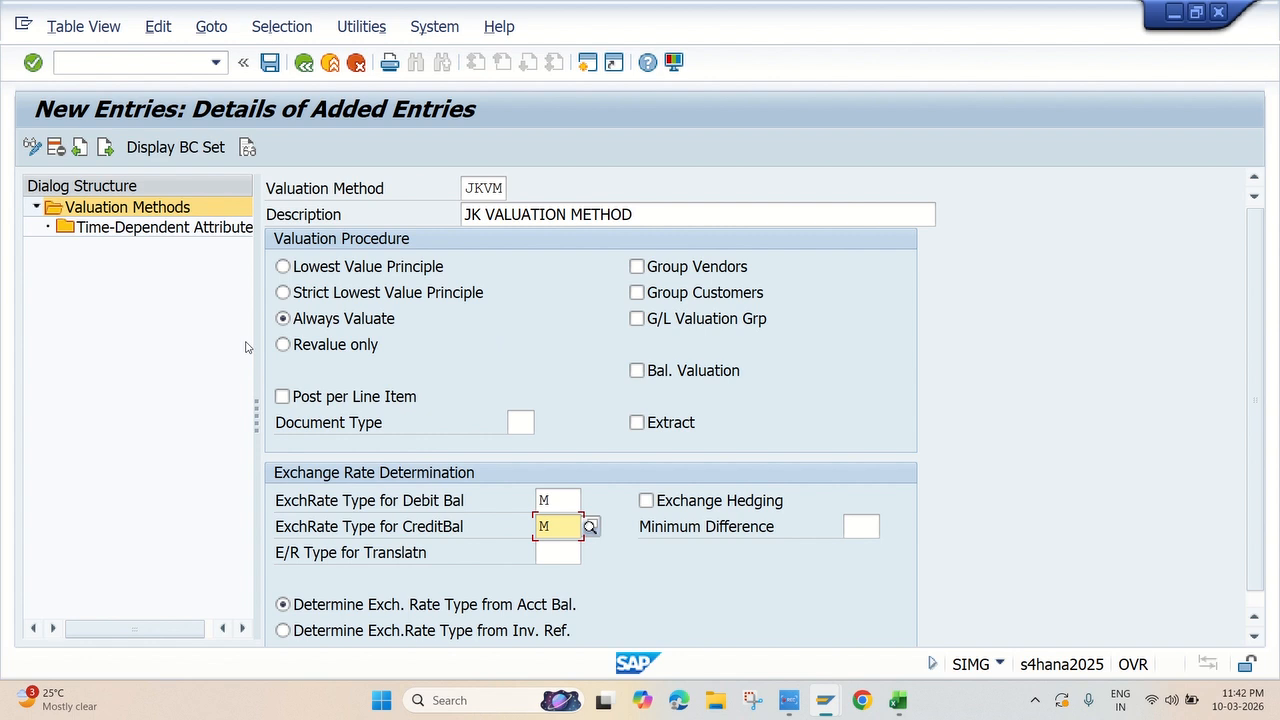
Add a time-dependent attributes entry for valuation method JKVM with fiscal year start 01.04.2025 and time unit Month
key(Return)
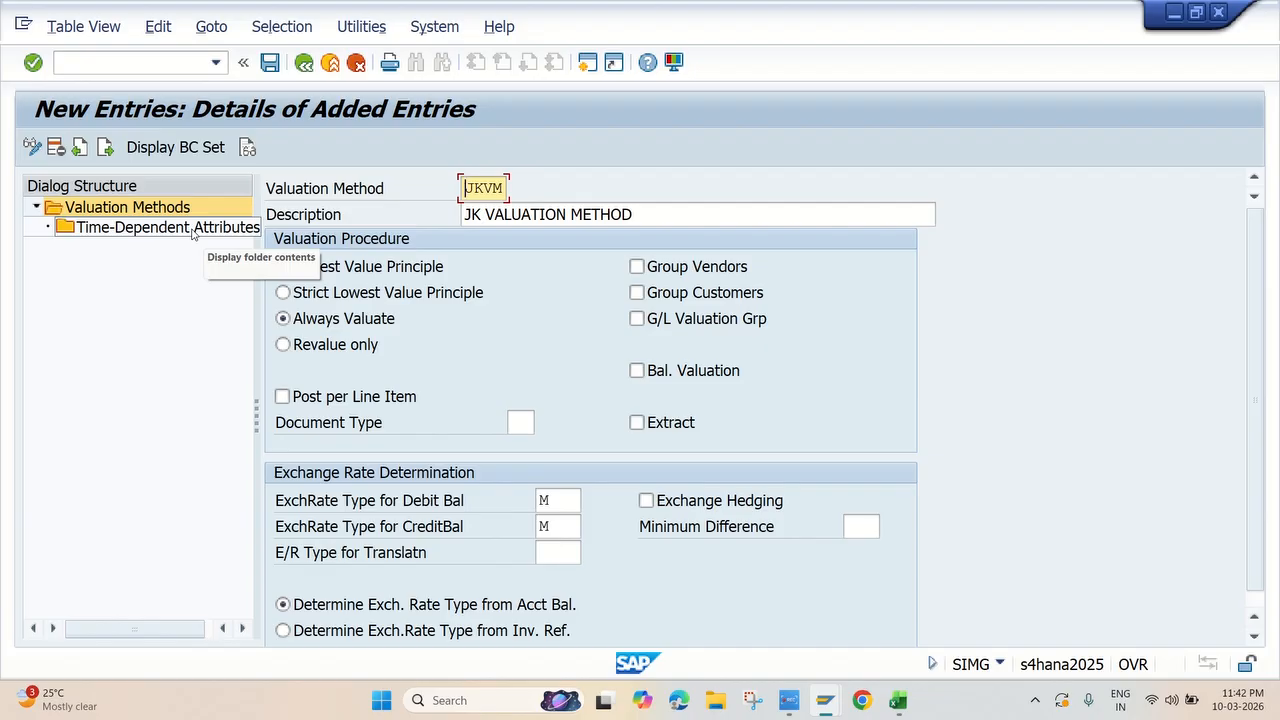
double_click(193, 229)
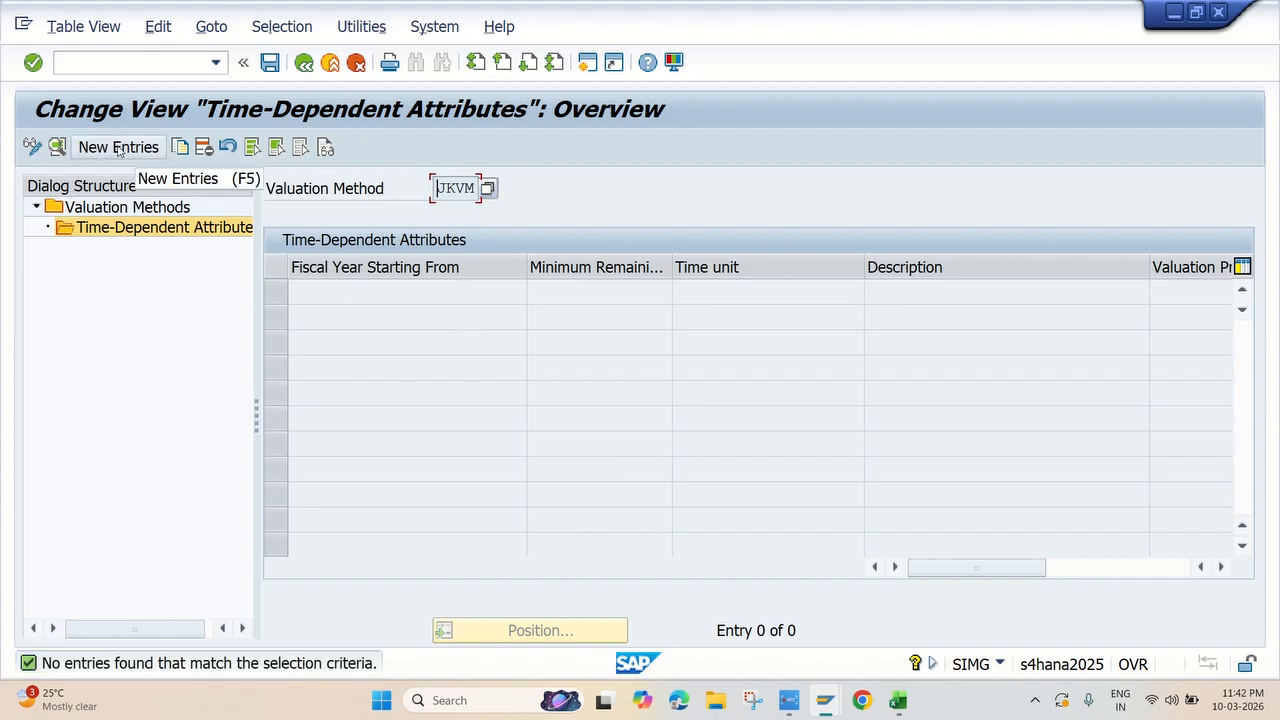
click(118, 148)
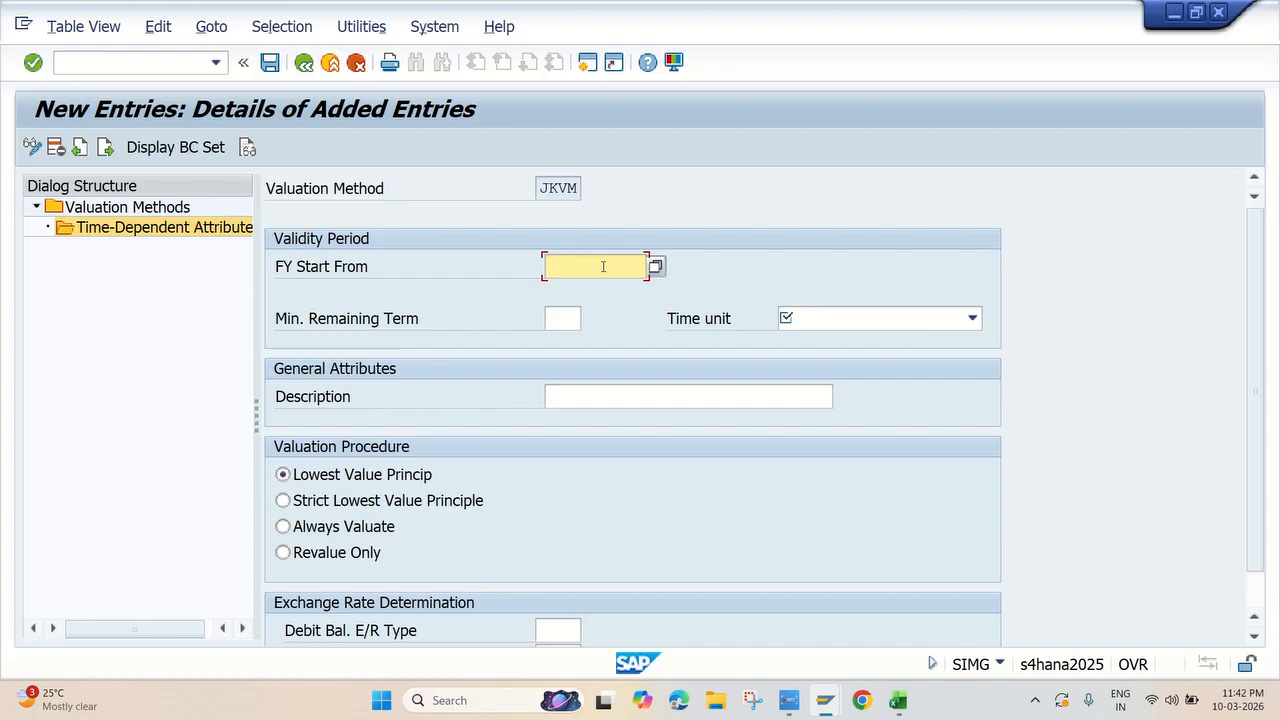
text(01.04.2025)
click(827, 325)
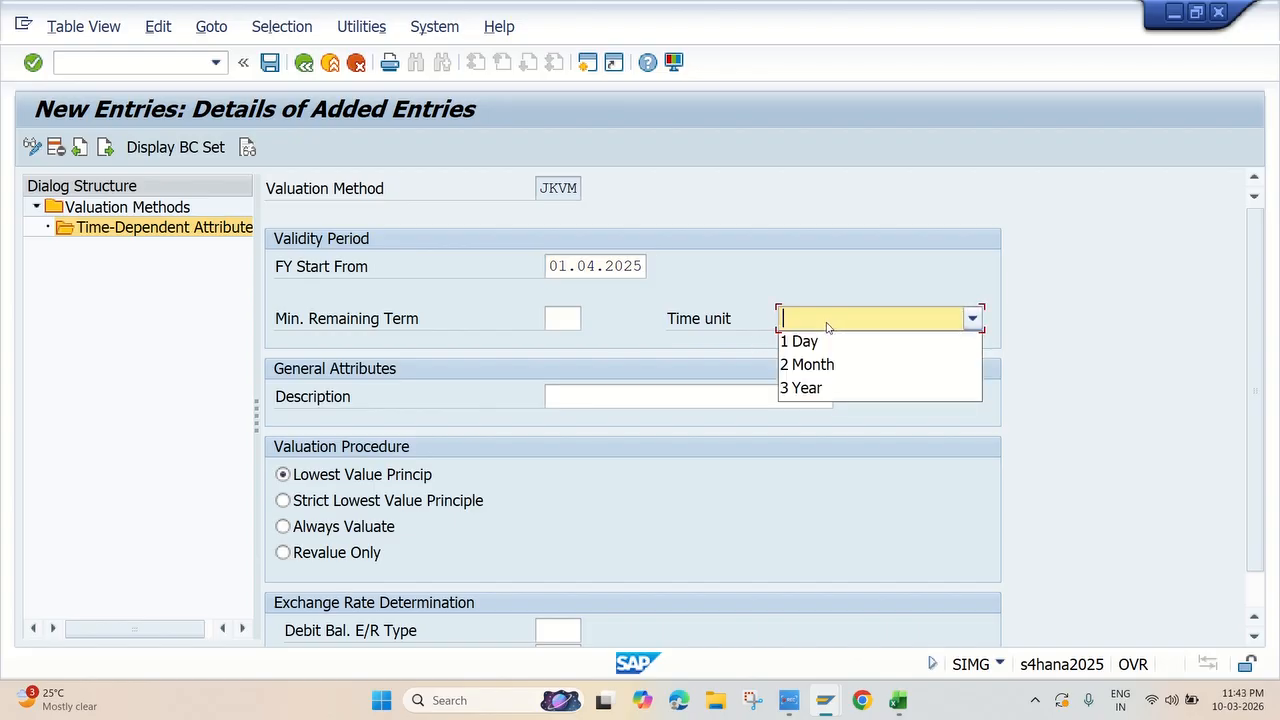
click(826, 366)
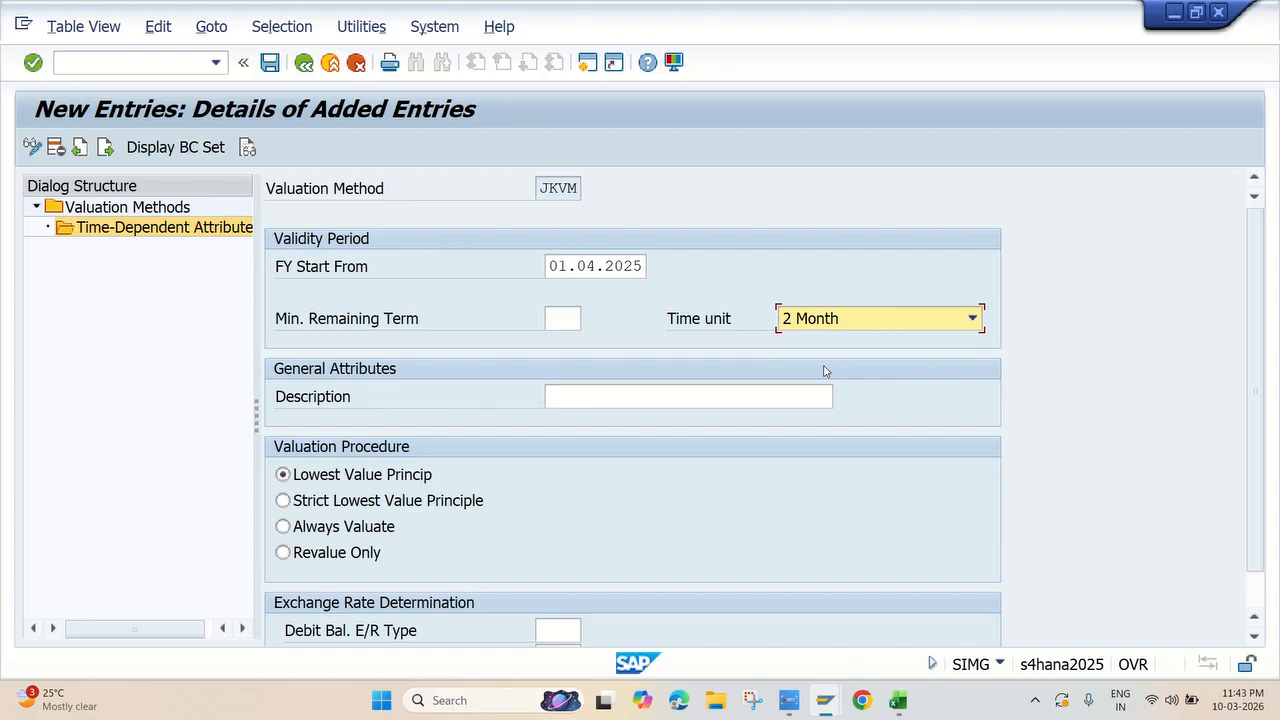
Describe the time-dependent attributes entry as JK VALUATION METHOD
click(601, 390)
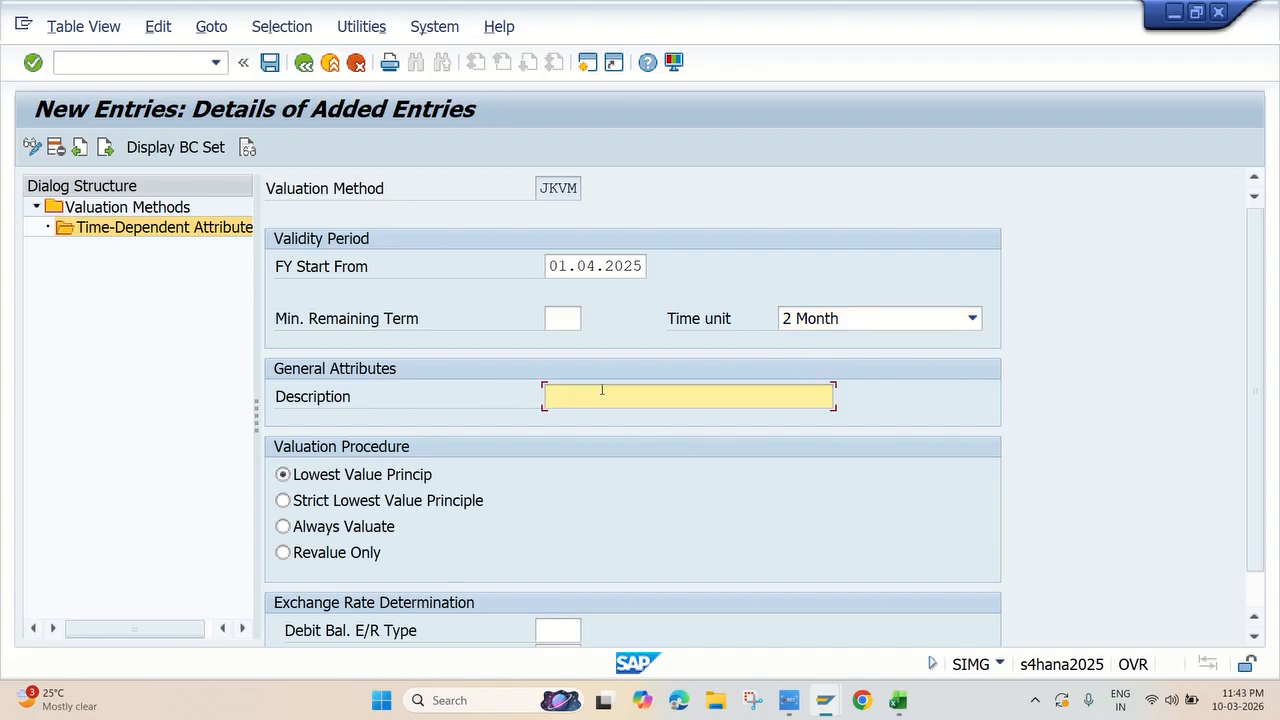
text(JK VALUATION METHOD)
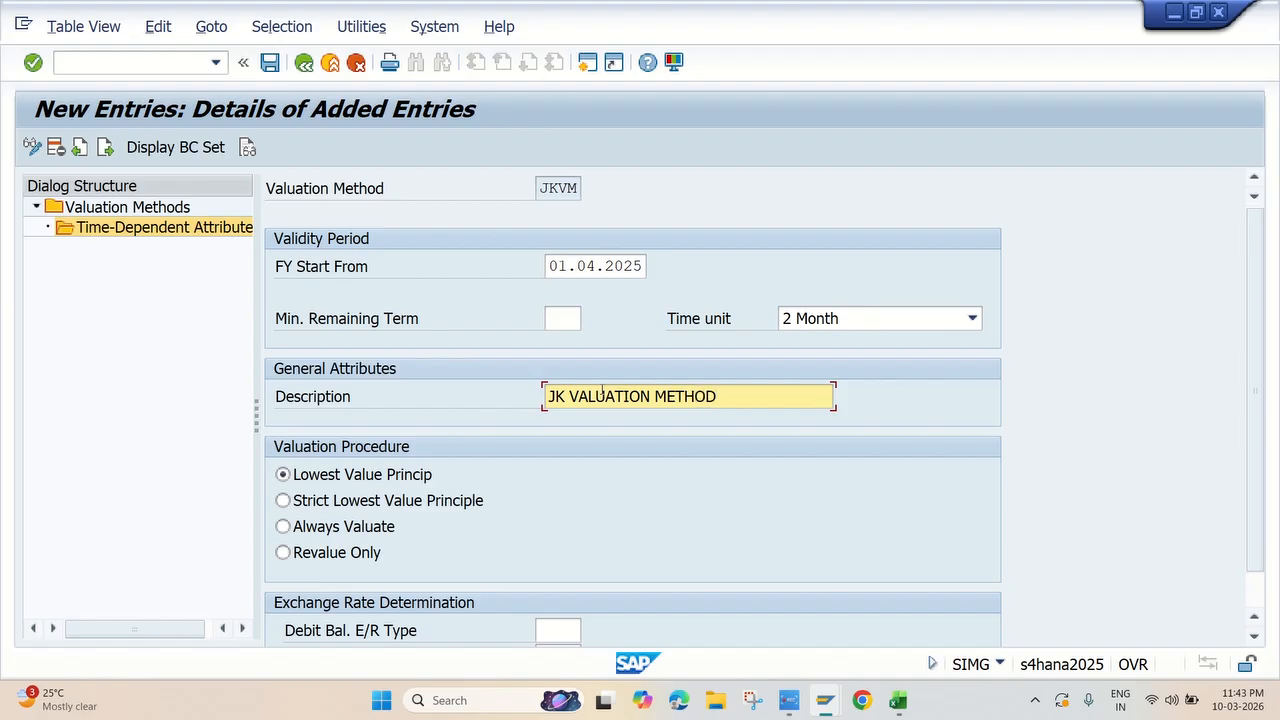
Set exchange rate type M for both debit and credit balances in the time-dependent attributes and save the entry
scroll(590, 508, down, 1)
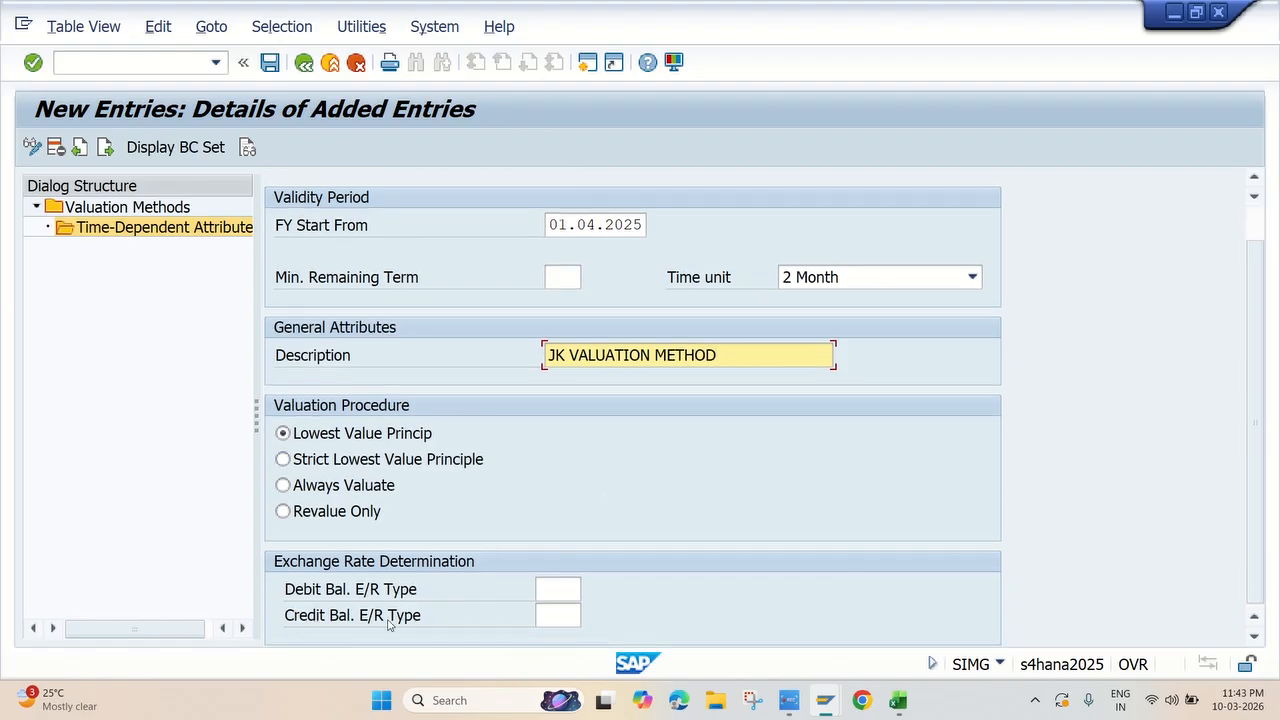
click(560, 590)
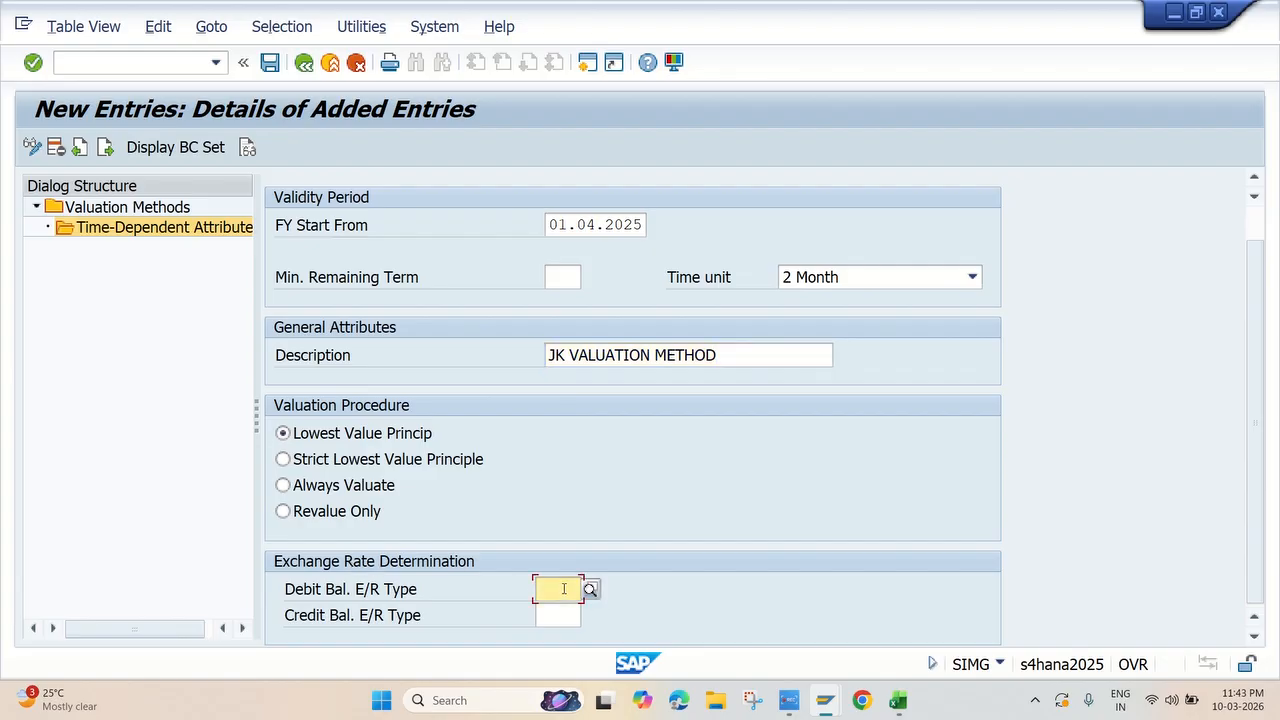
text(M)
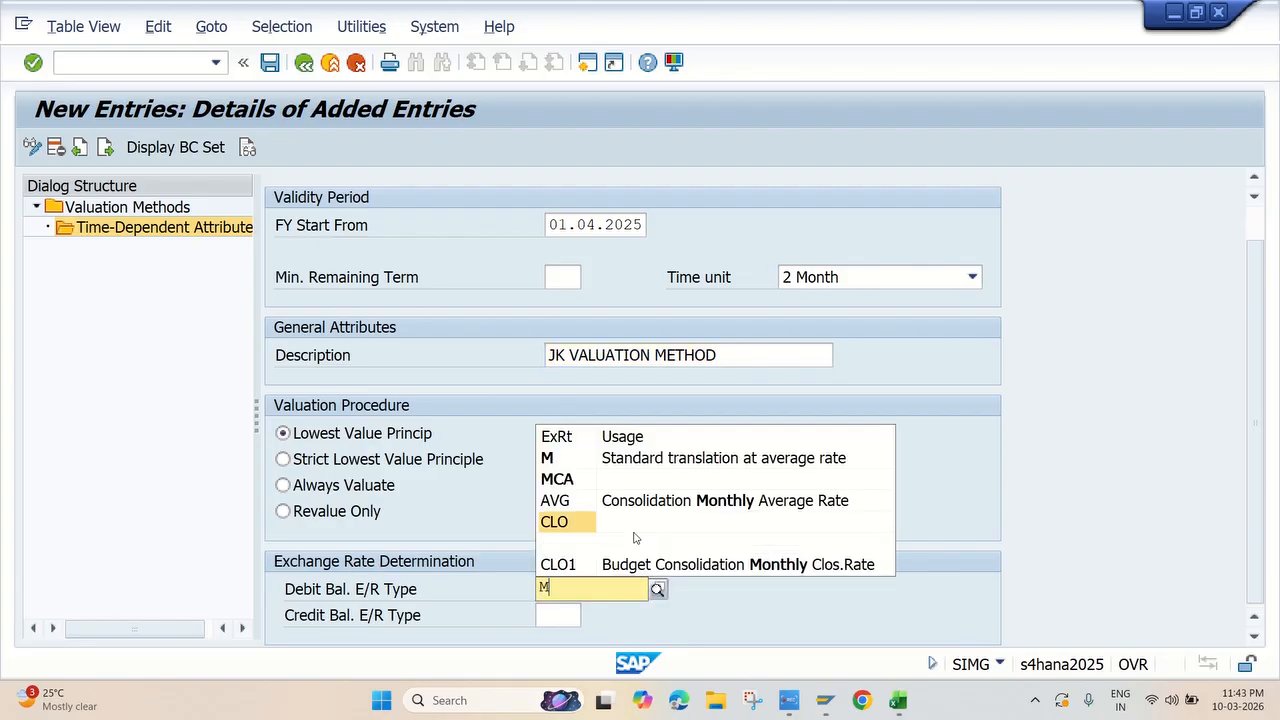
click(621, 460)
click(571, 616)
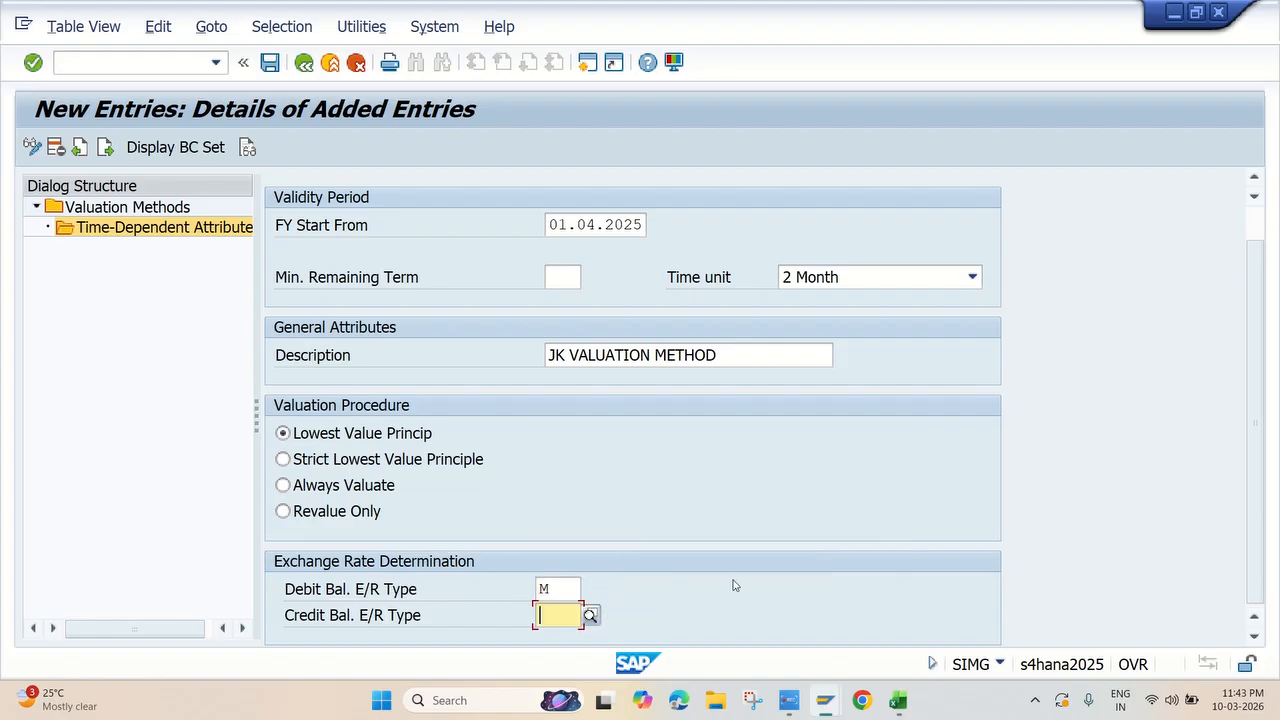
text(M)
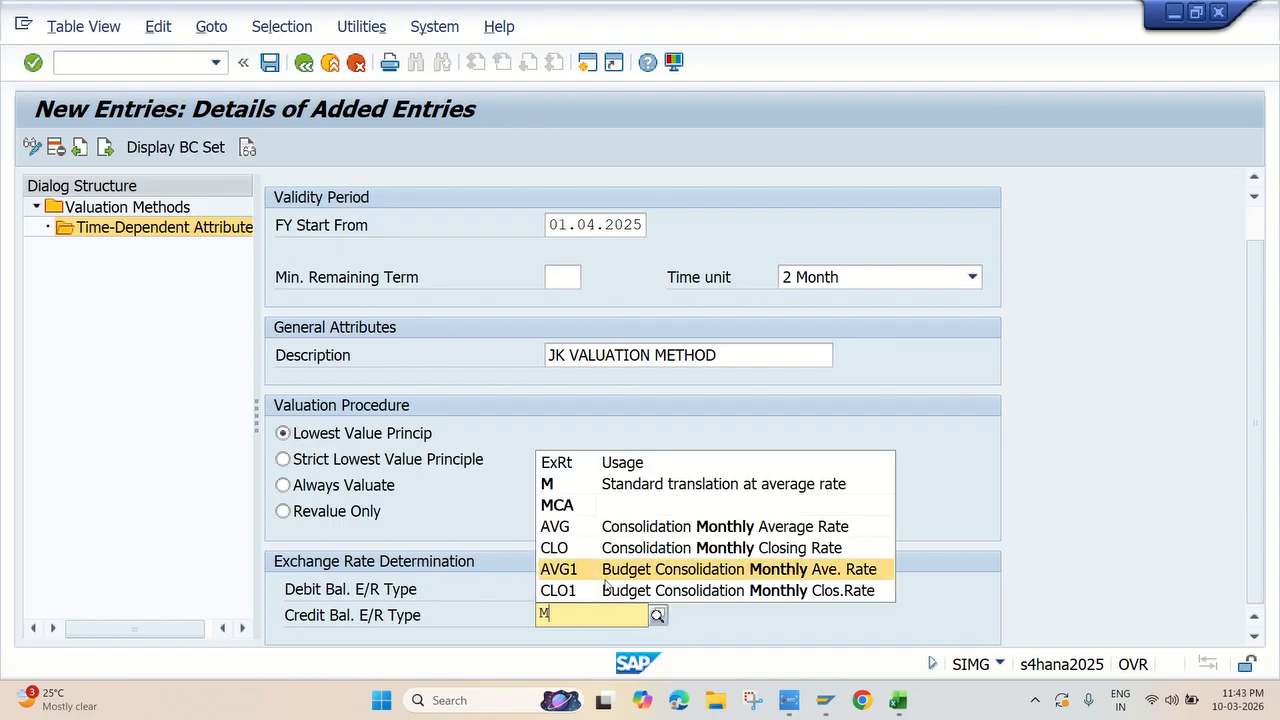
click(631, 490)
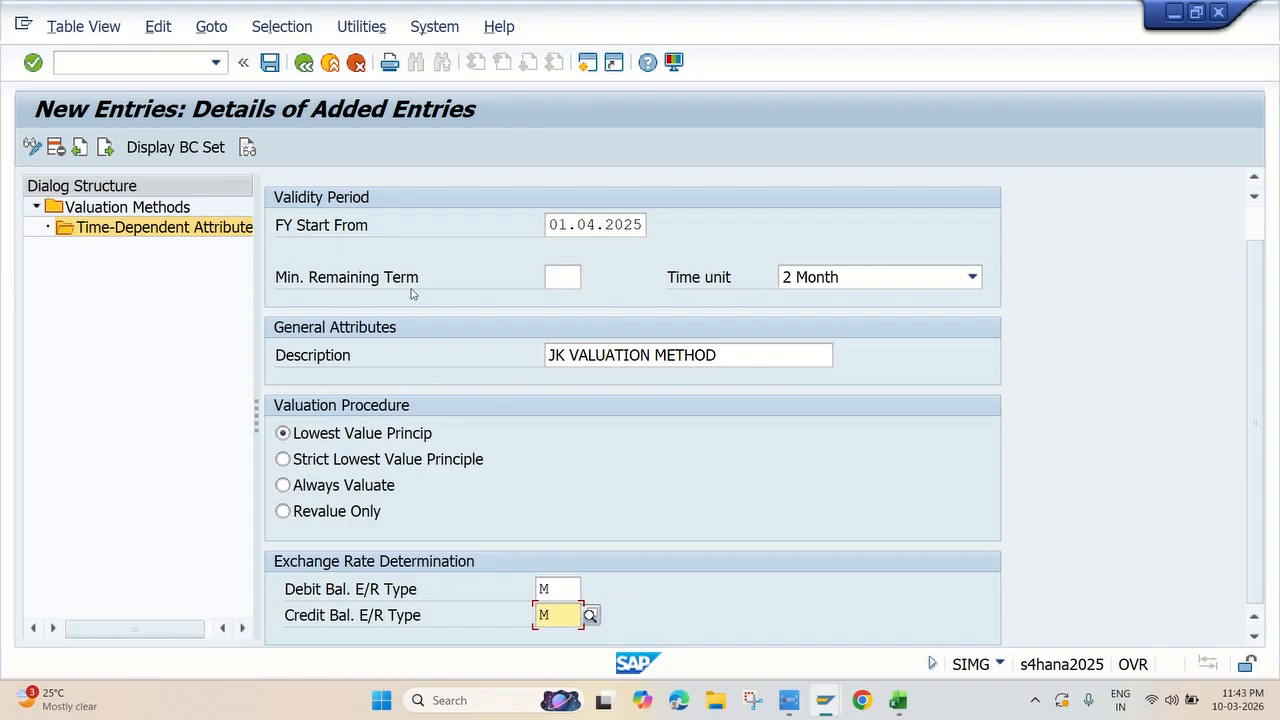
key(Return)
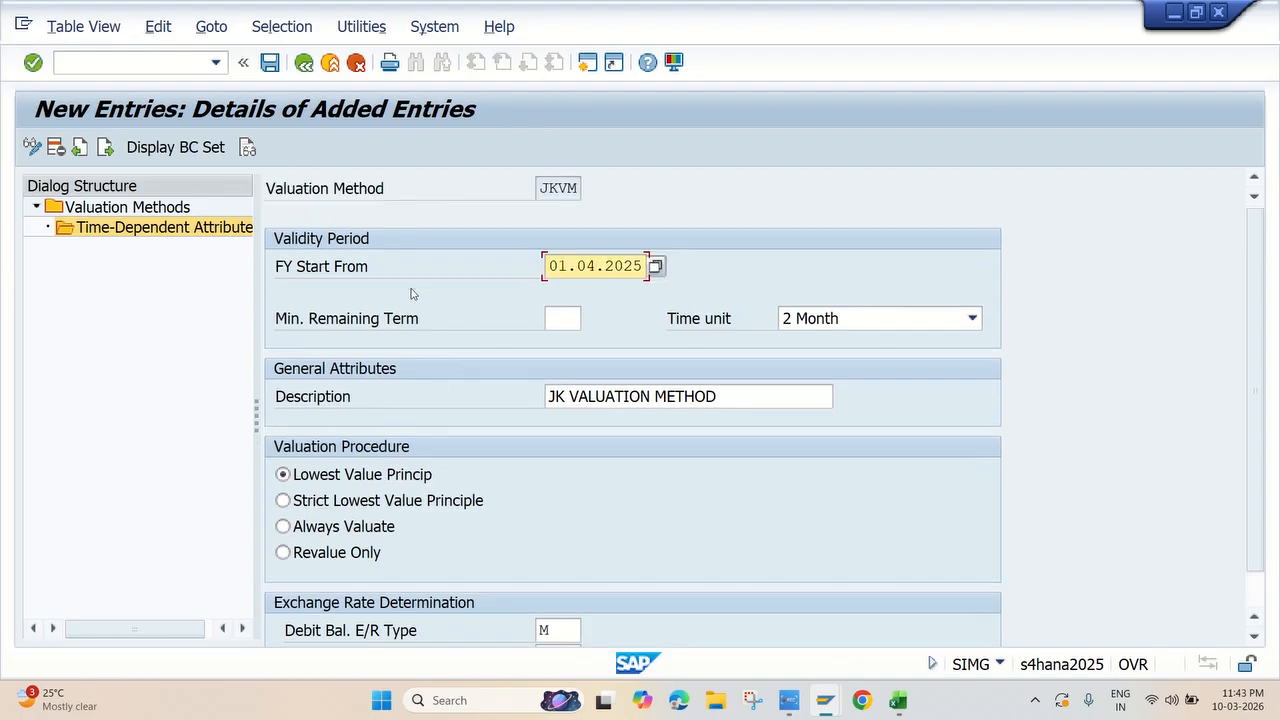
click(269, 62)
click(424, 398)
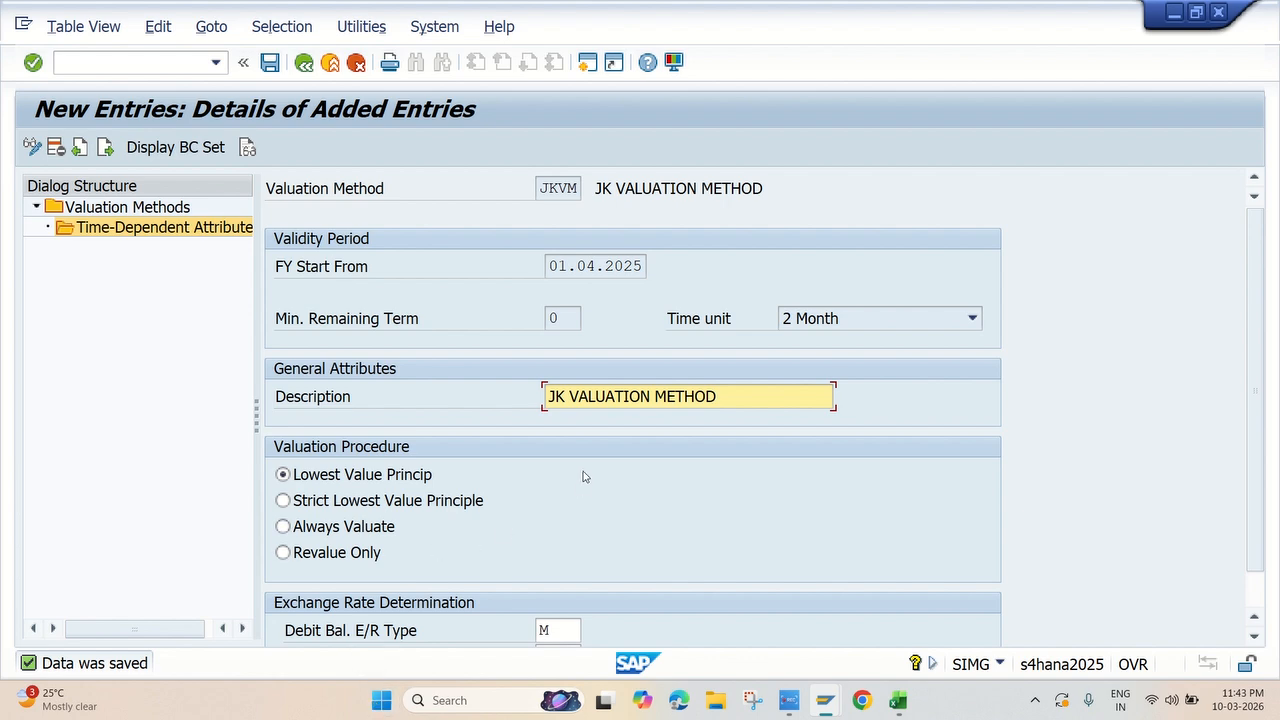
Highlight the Define Valuation Method row in yellow in the Excel checklist and switch back to SAP
click(792, 700)
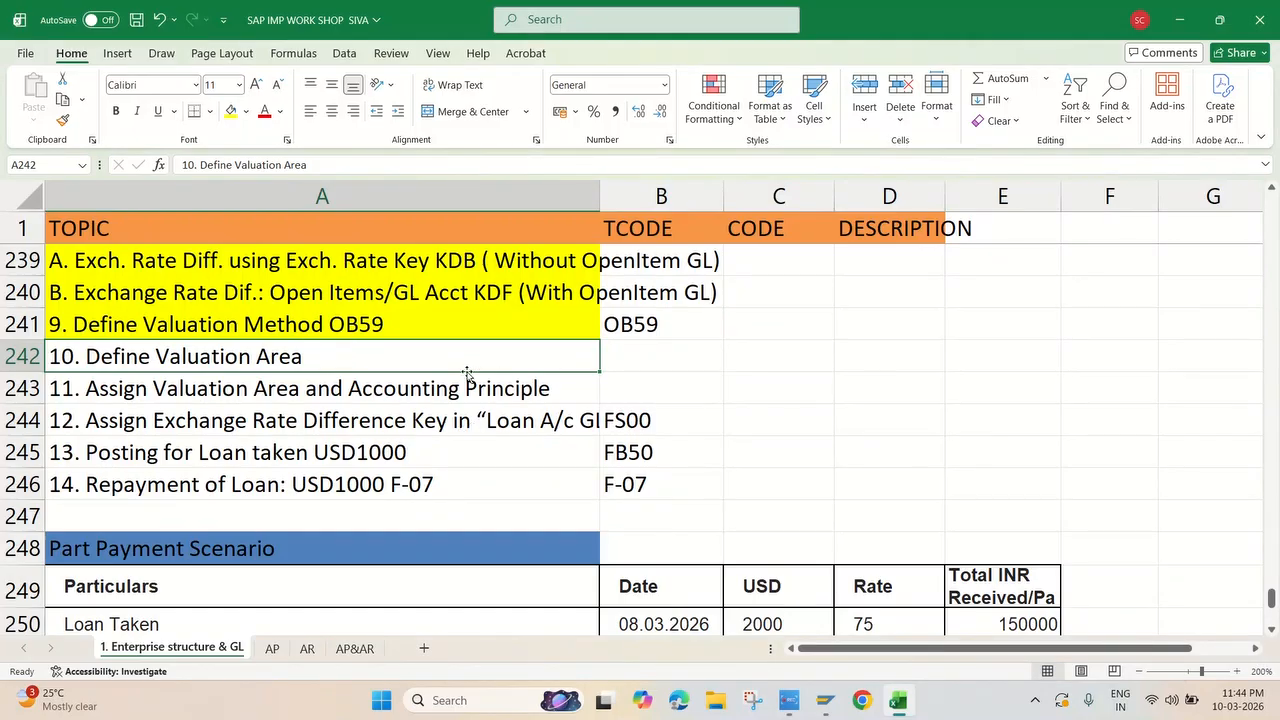
click(824, 700)
click(858, 651)
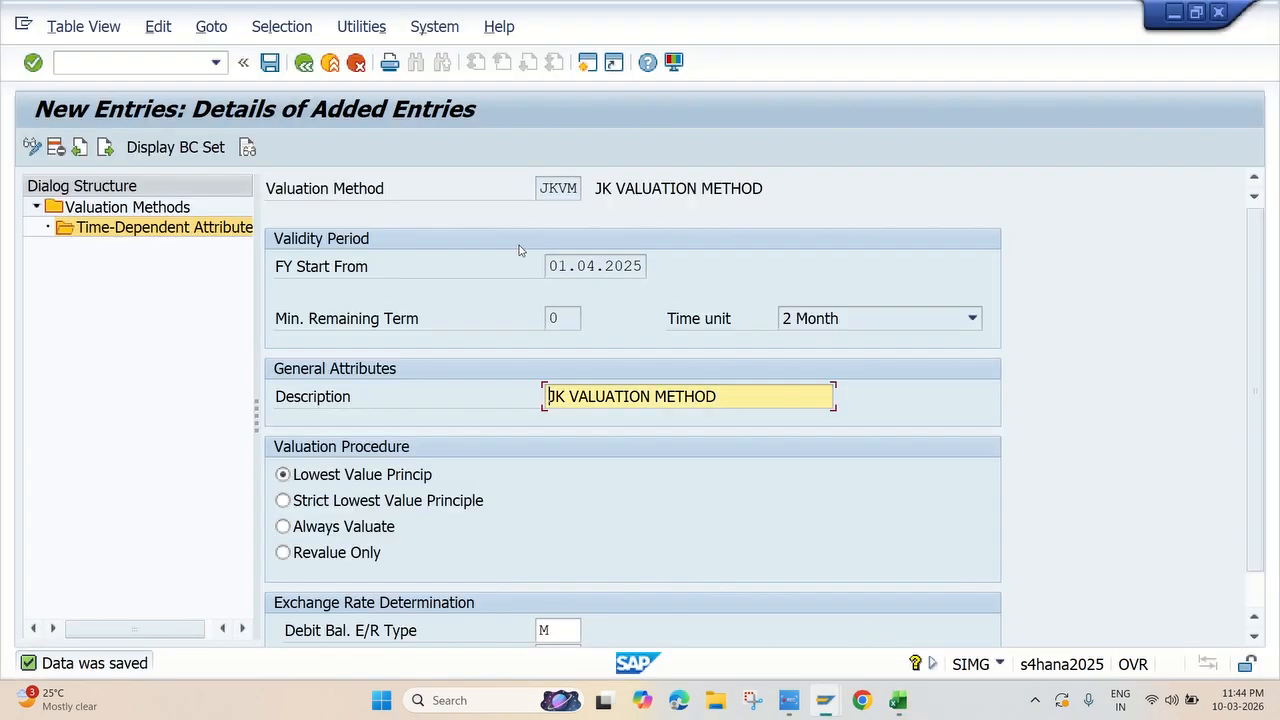
Leave the valuation method configuration for the Display IMG structure and open Define Valuation Areas under Valuate
click(303, 64)
click(303, 64)
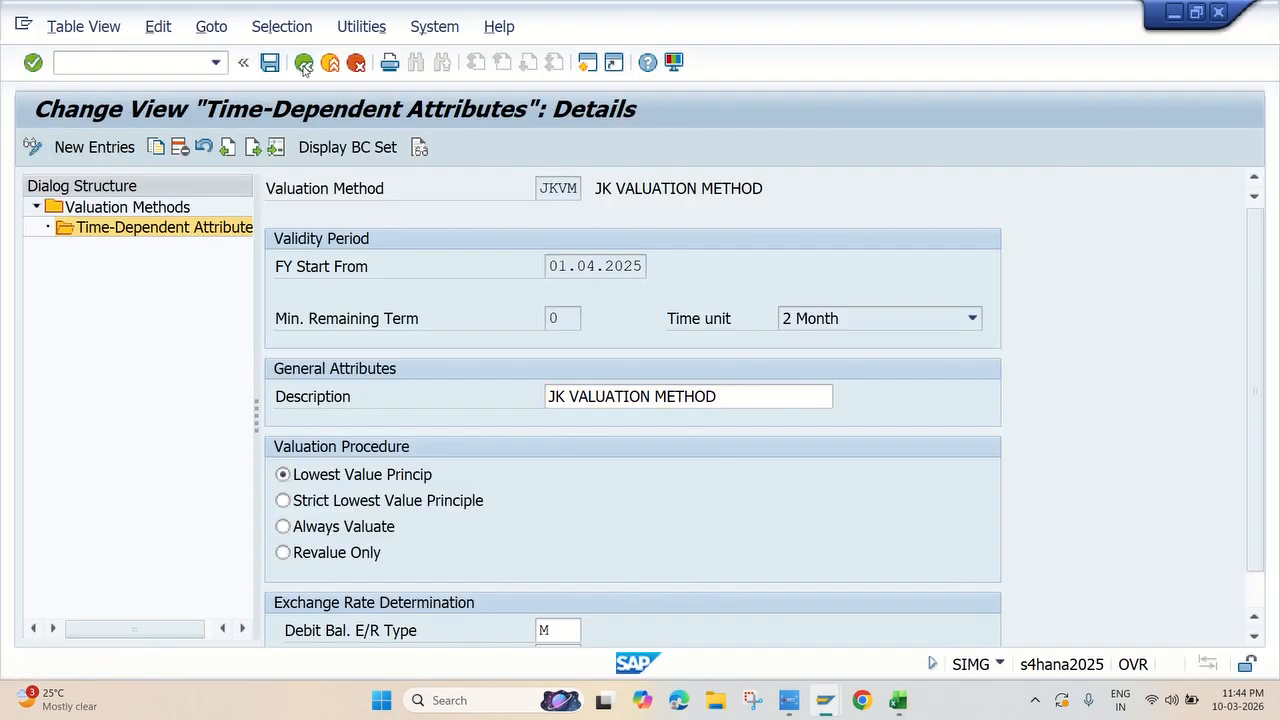
click(303, 64)
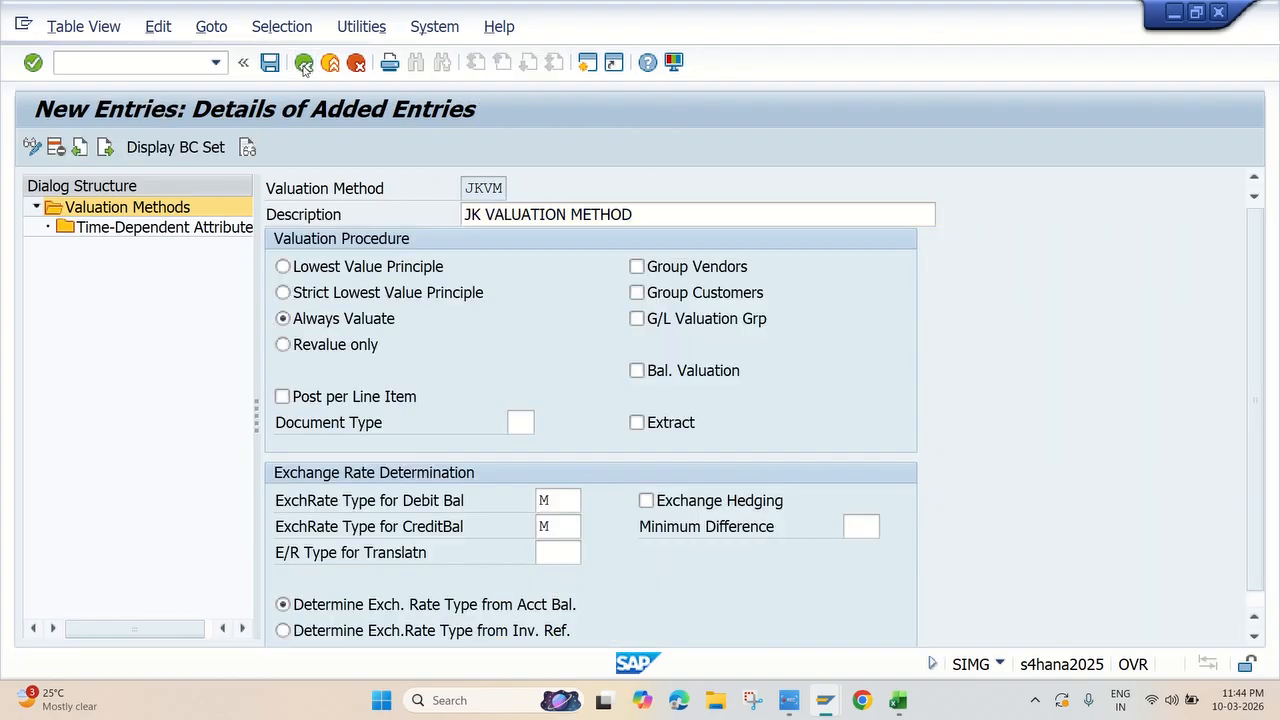
click(303, 64)
click(303, 64)
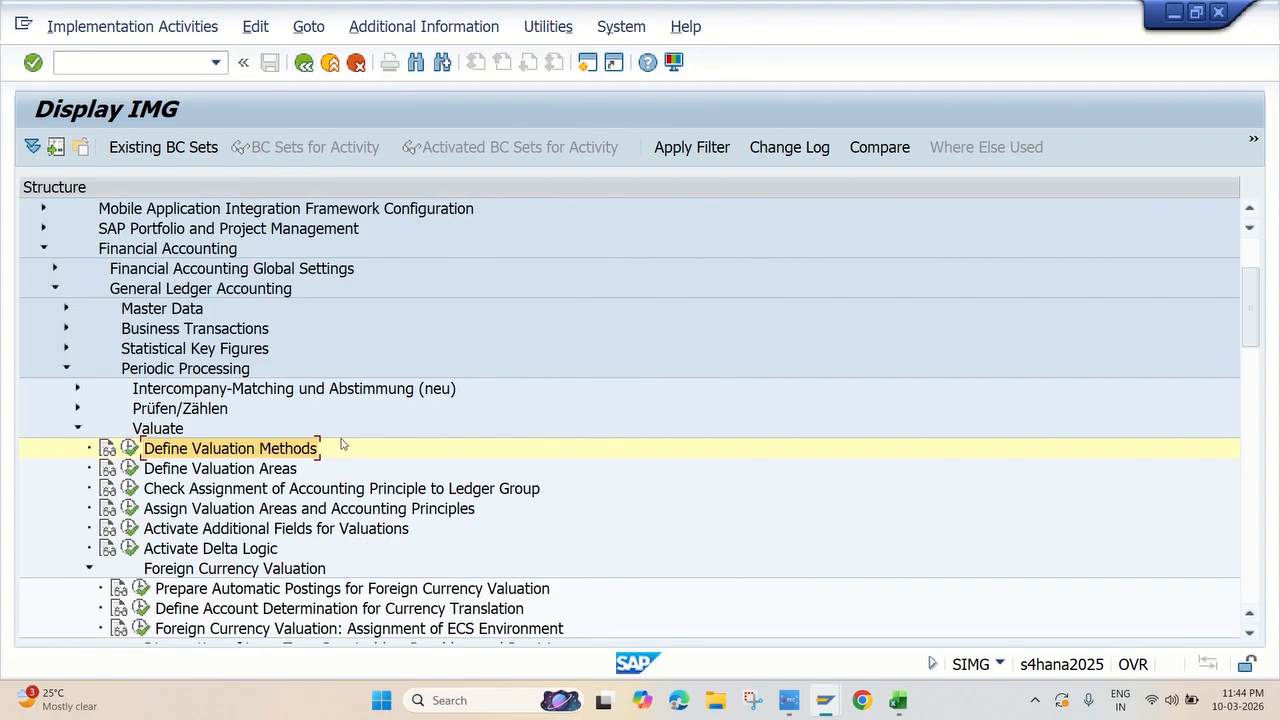
click(131, 468)
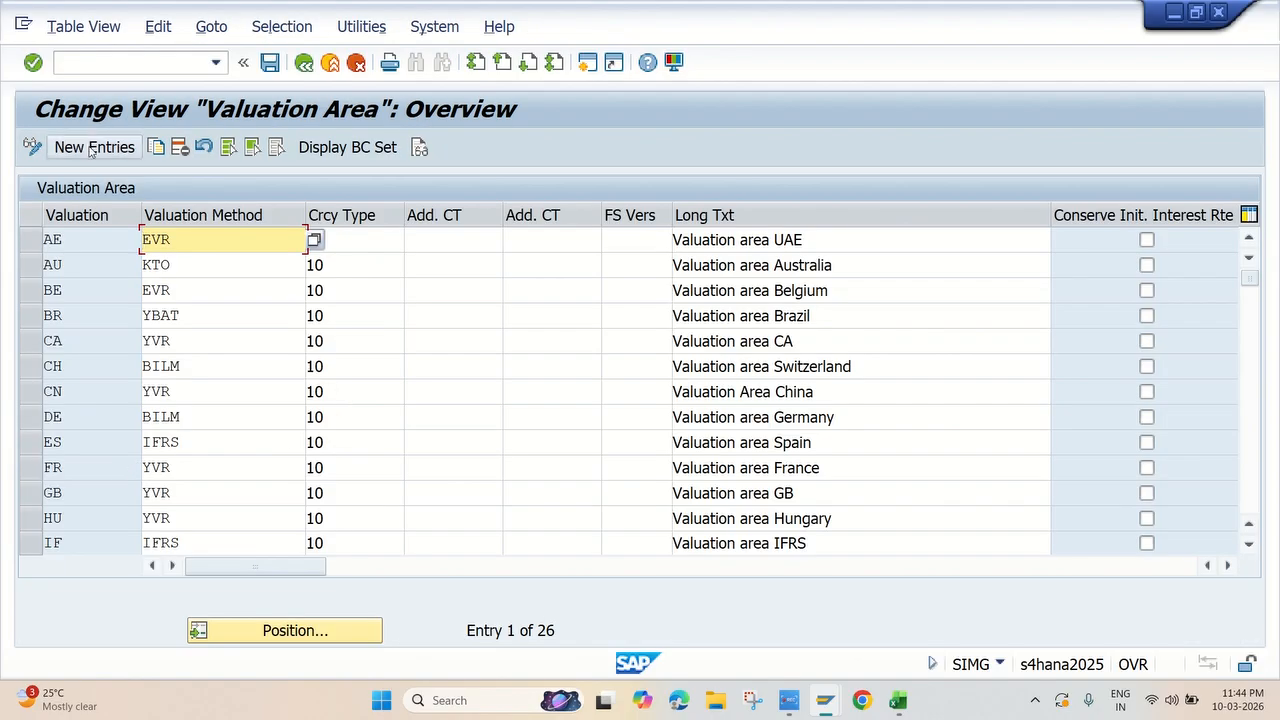
Create a new valuation area JV with valuation method JKVM and currency type 10, Company Code Currency
click(90, 147)
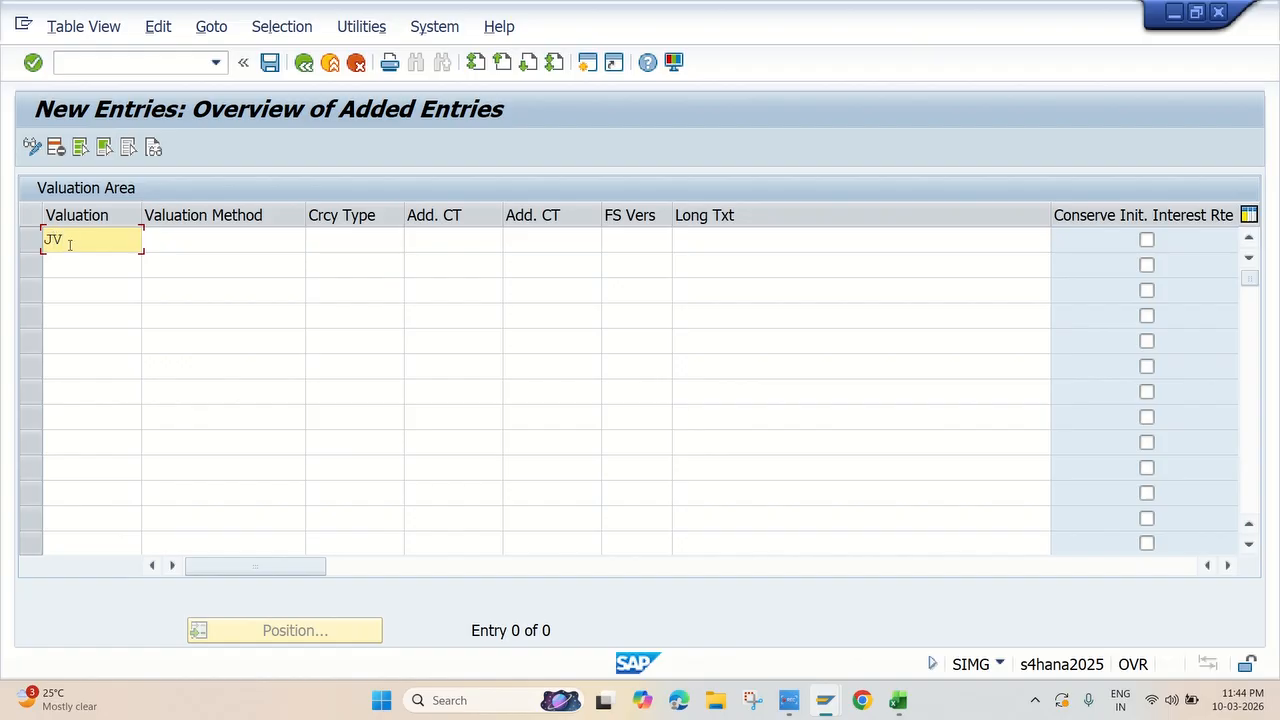
click(213, 238)
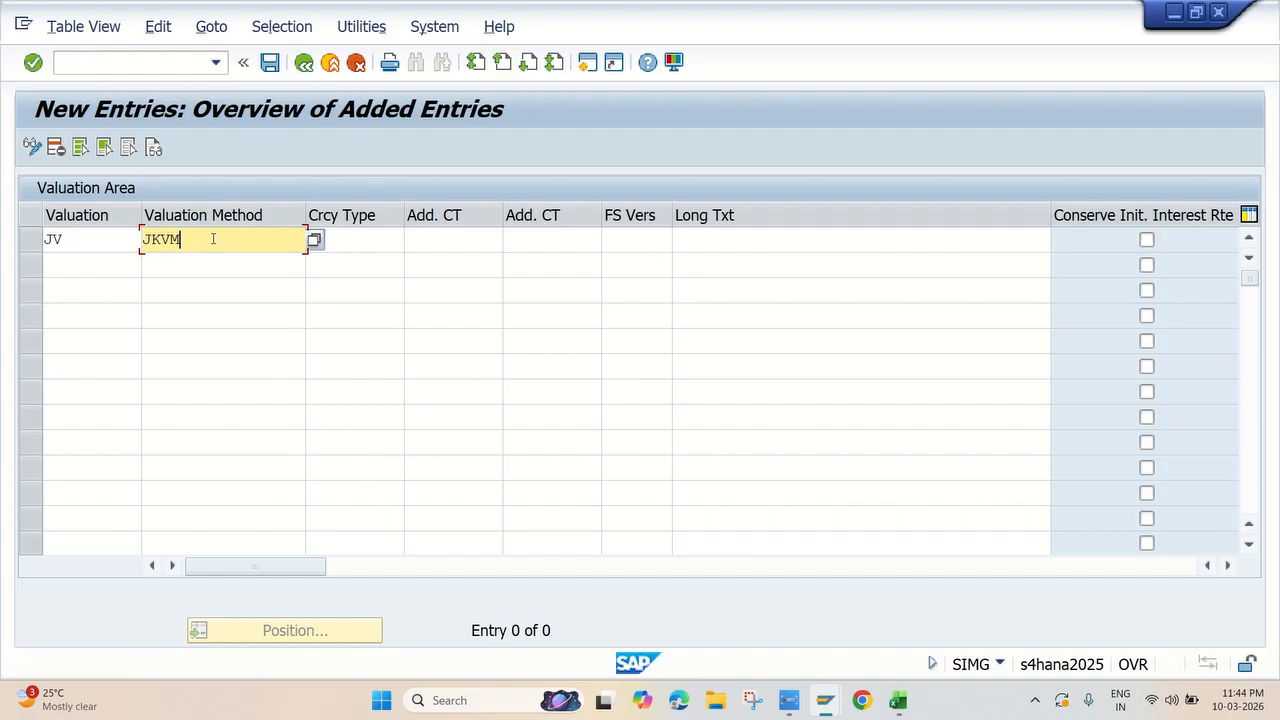
click(370, 244)
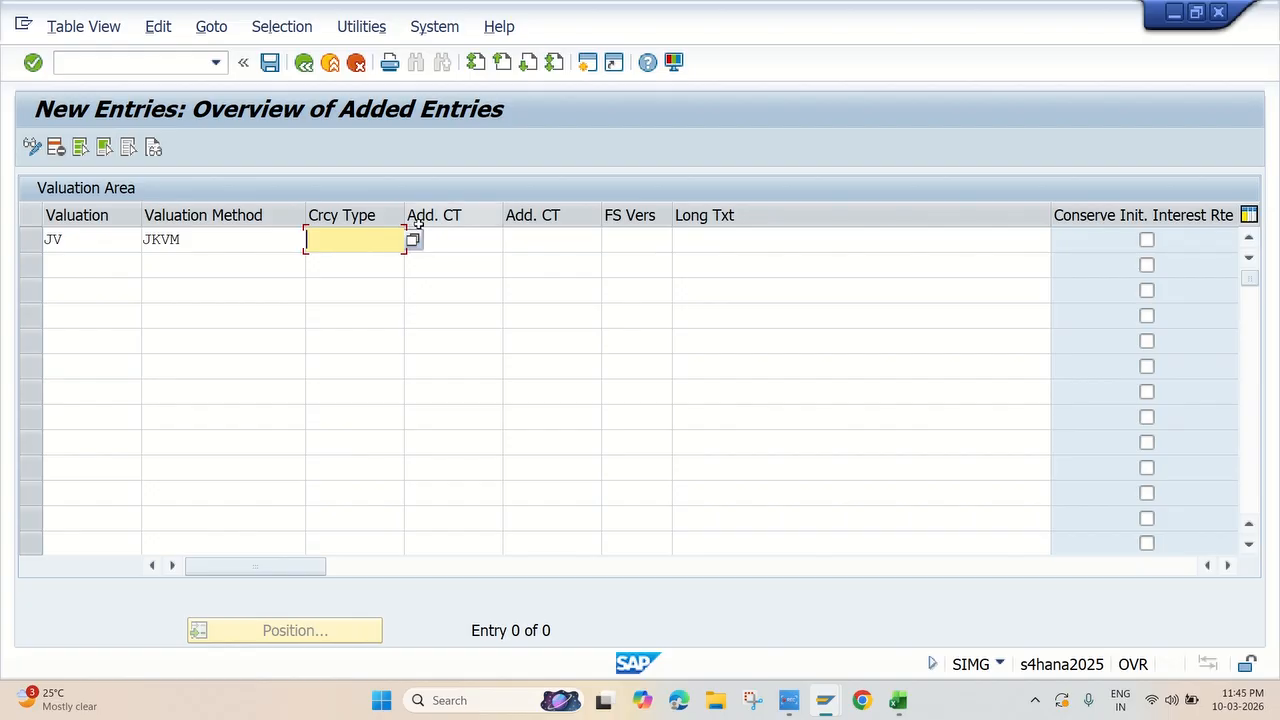
click(413, 240)
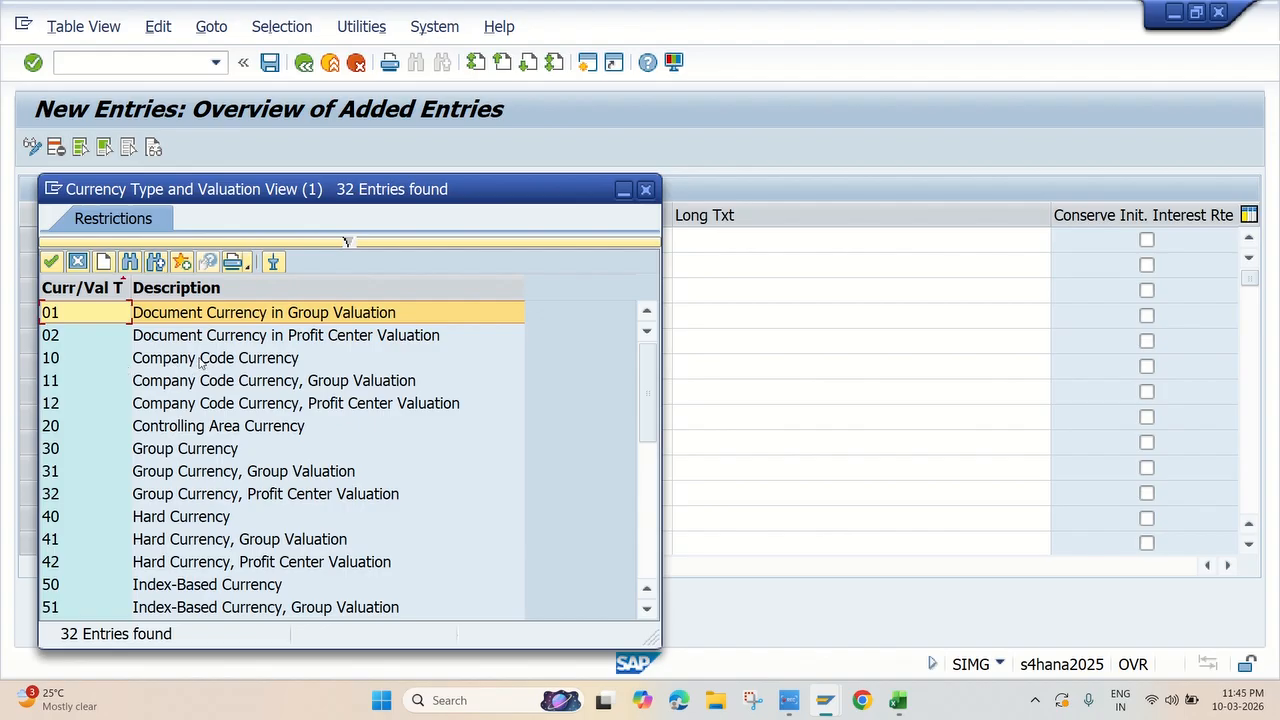
double_click(199, 358)
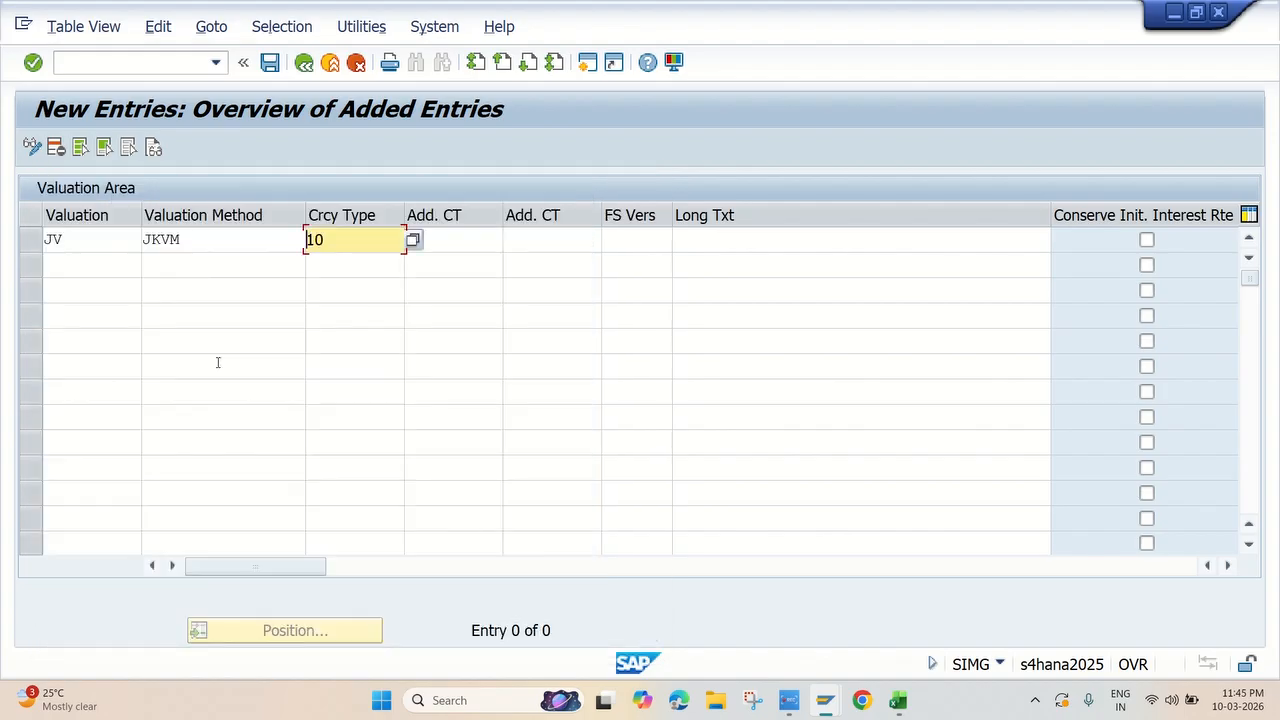
Enter JK VALUATION AREA as the long text of area JV and save it to the proposed customizing request
click(720, 241)
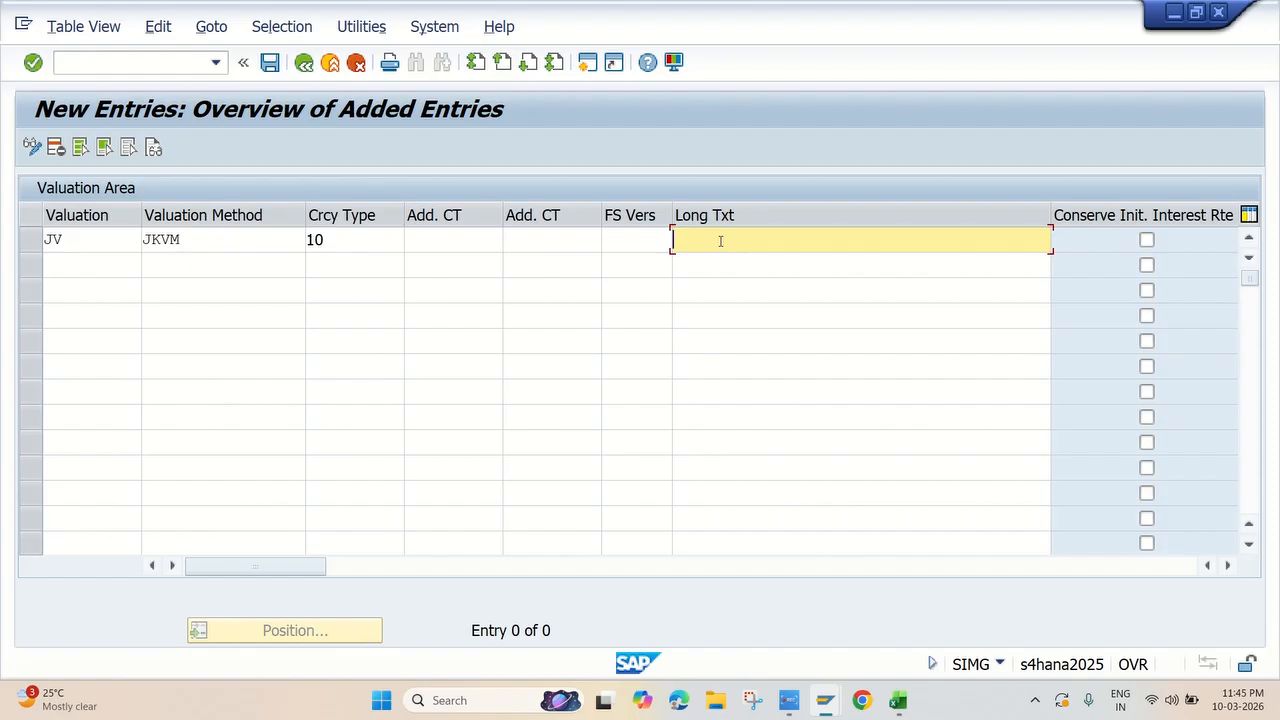
text(JK VALUATION AREA)
key(Return)
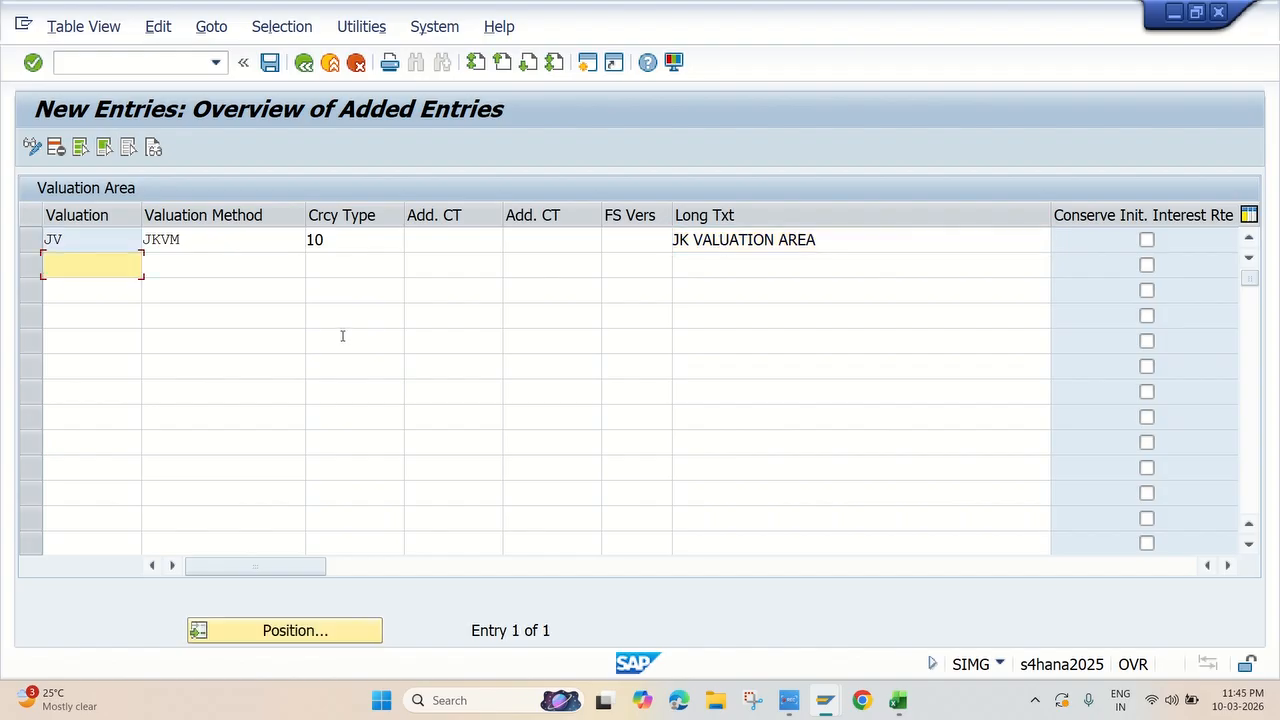
click(268, 63)
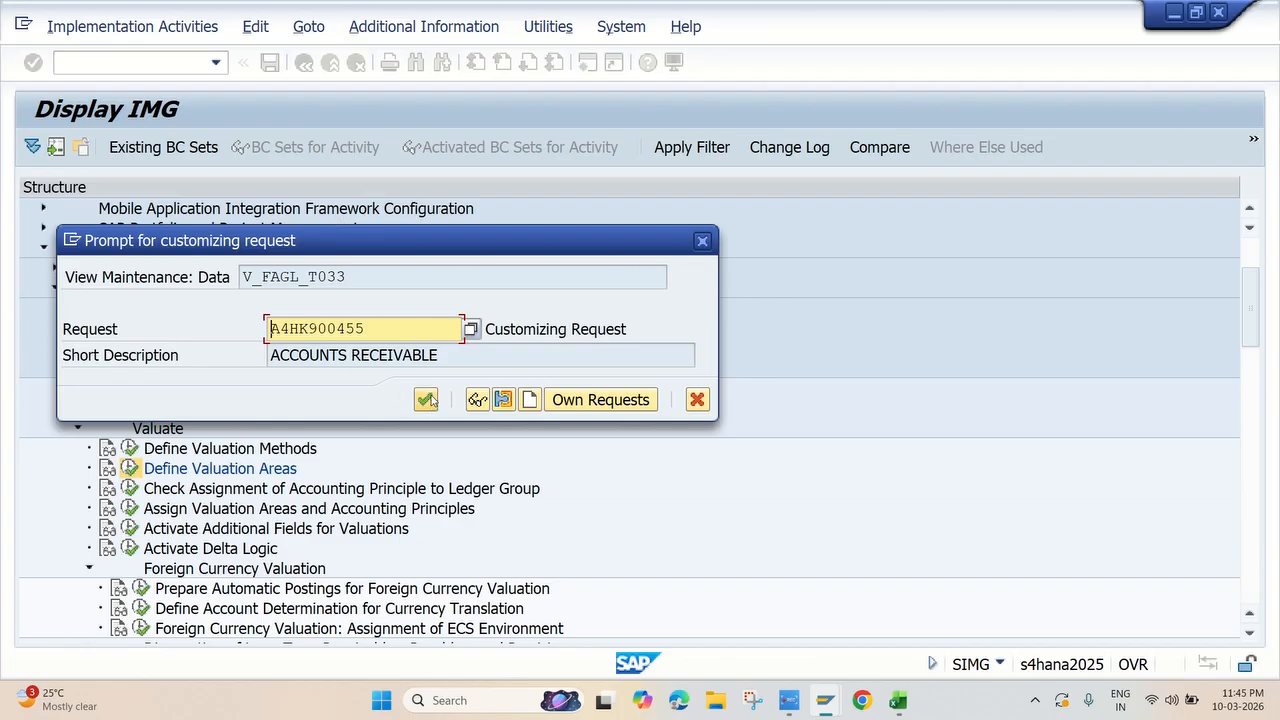
click(427, 400)
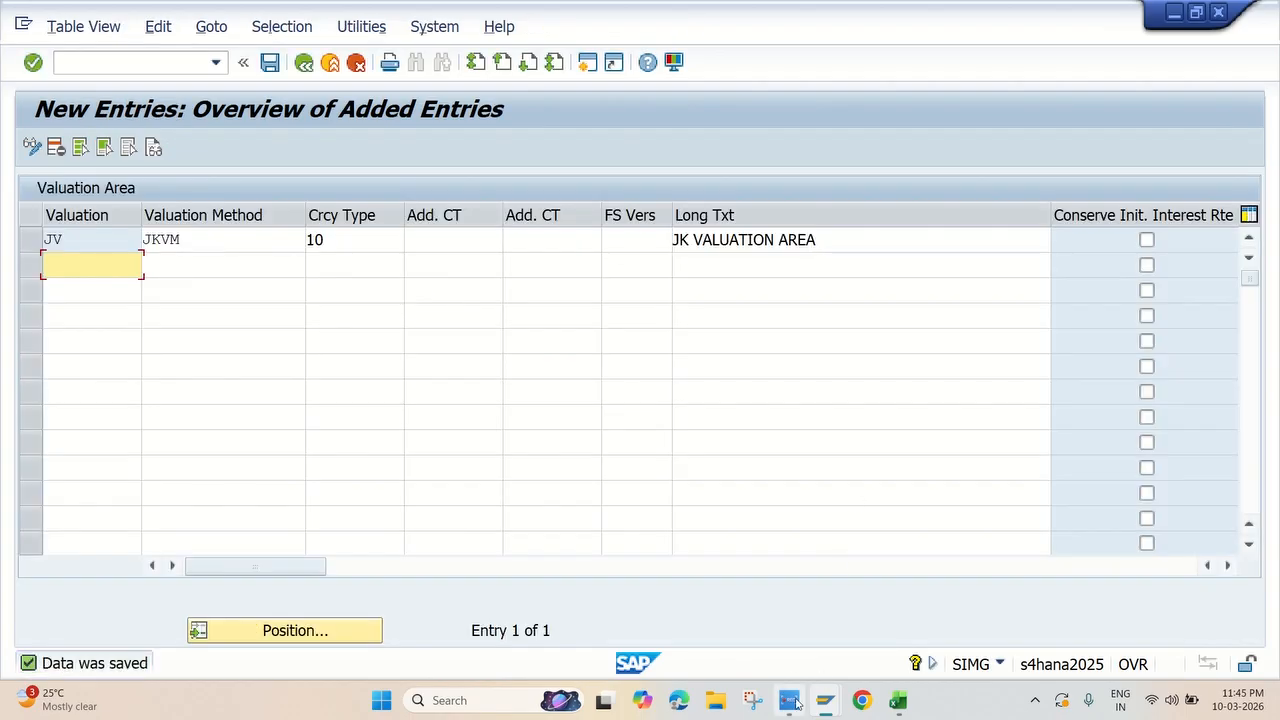
Highlight the Define Valuation Area row in yellow in the Excel checklist and return to the Display IMG structure in SAP
click(790, 700)
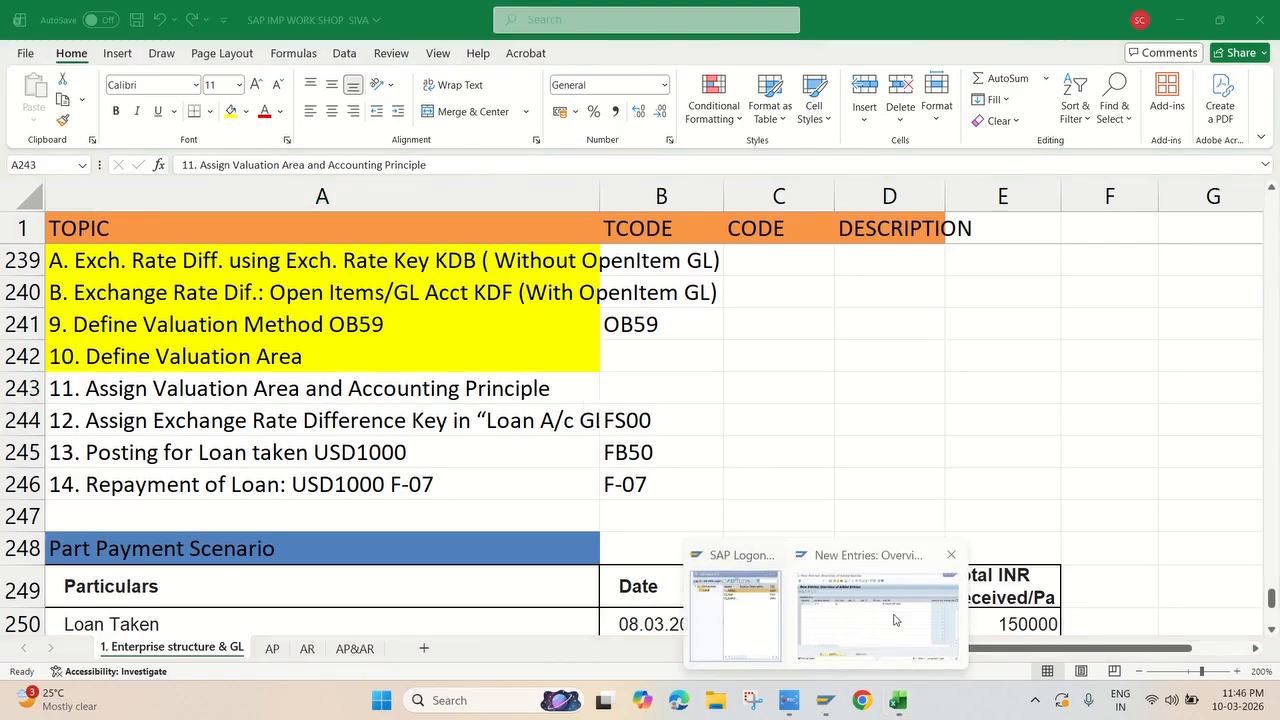
click(905, 655)
click(304, 64)
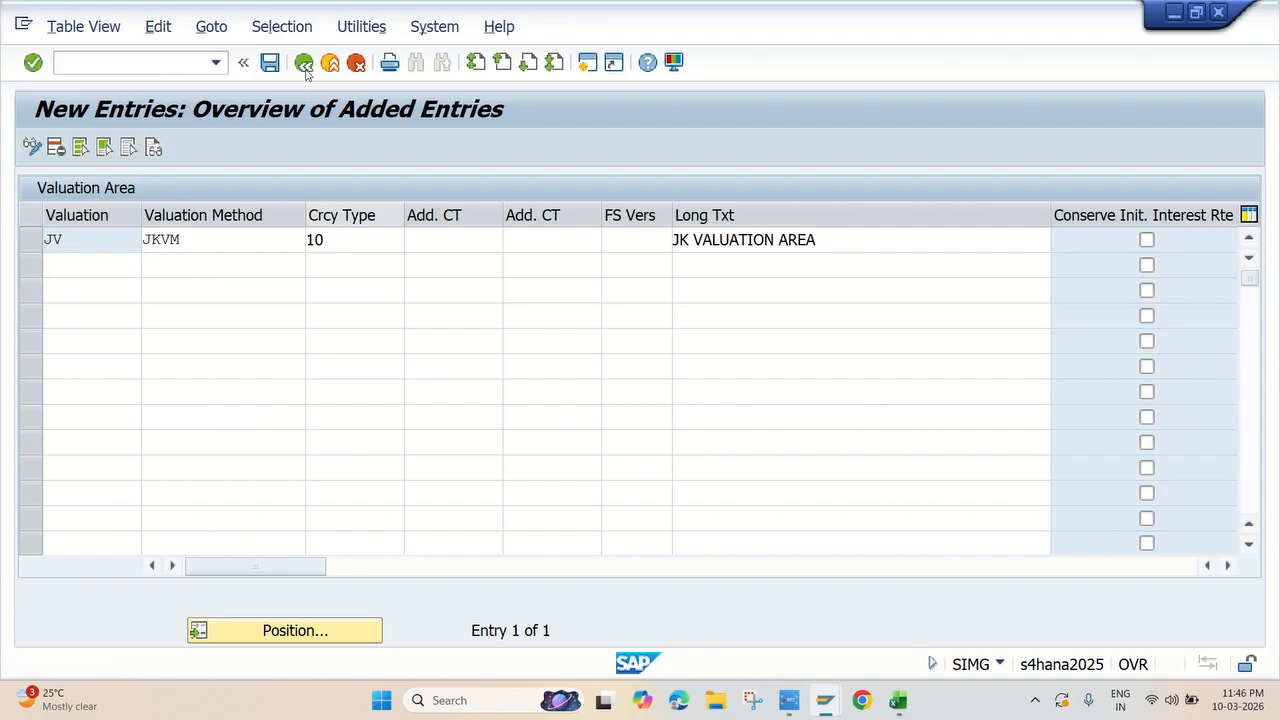
click(304, 64)
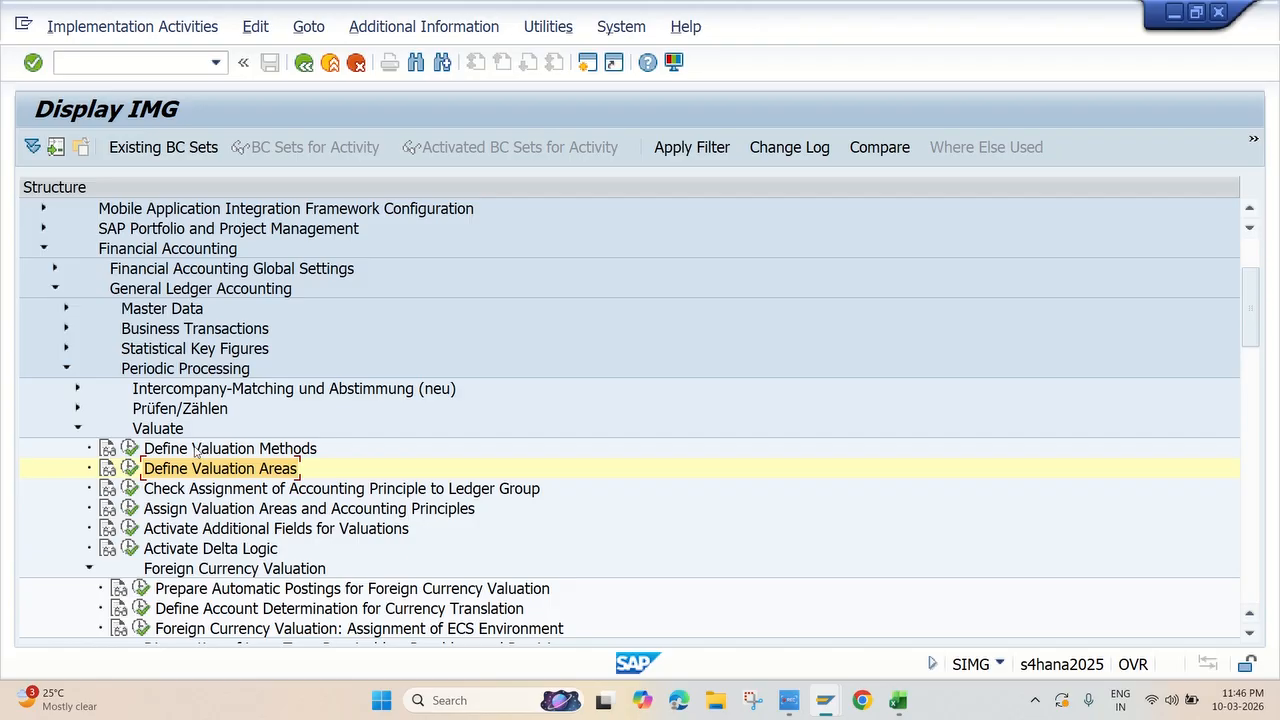
Assign valuation area JV to accounting principle JKLG and save the assignment to the proposed customizing request
click(134, 509)
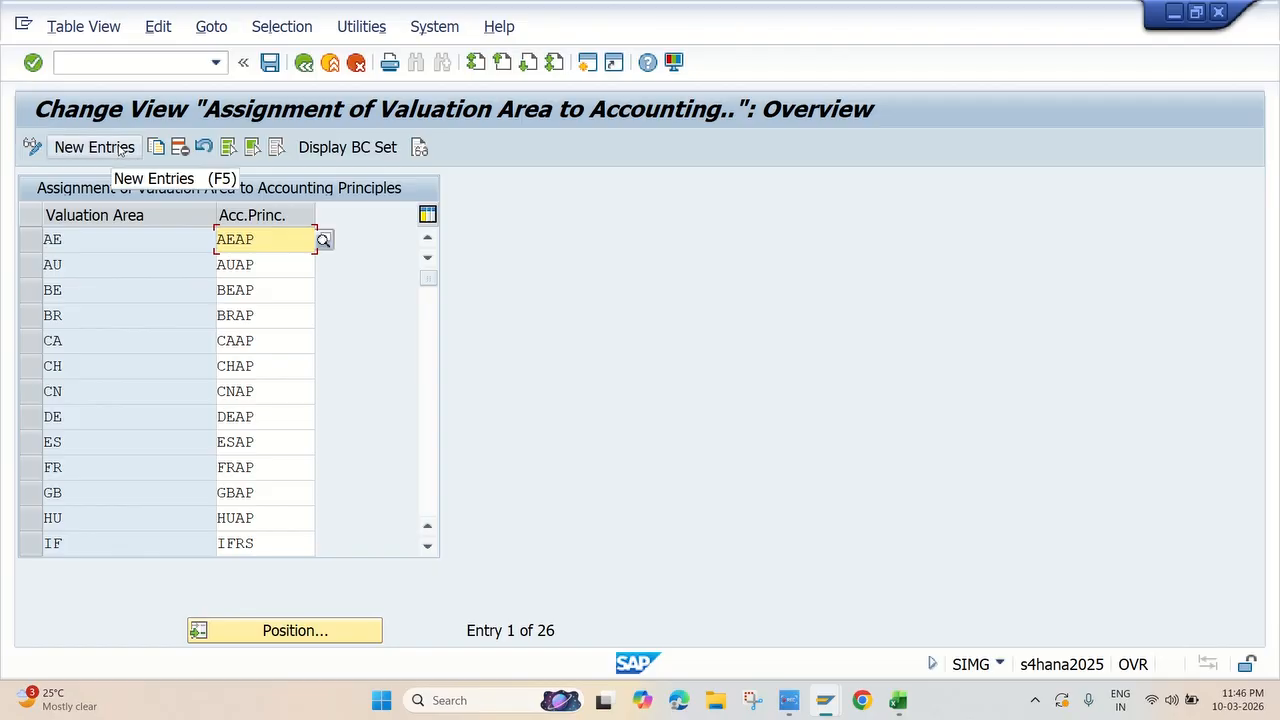
click(119, 148)
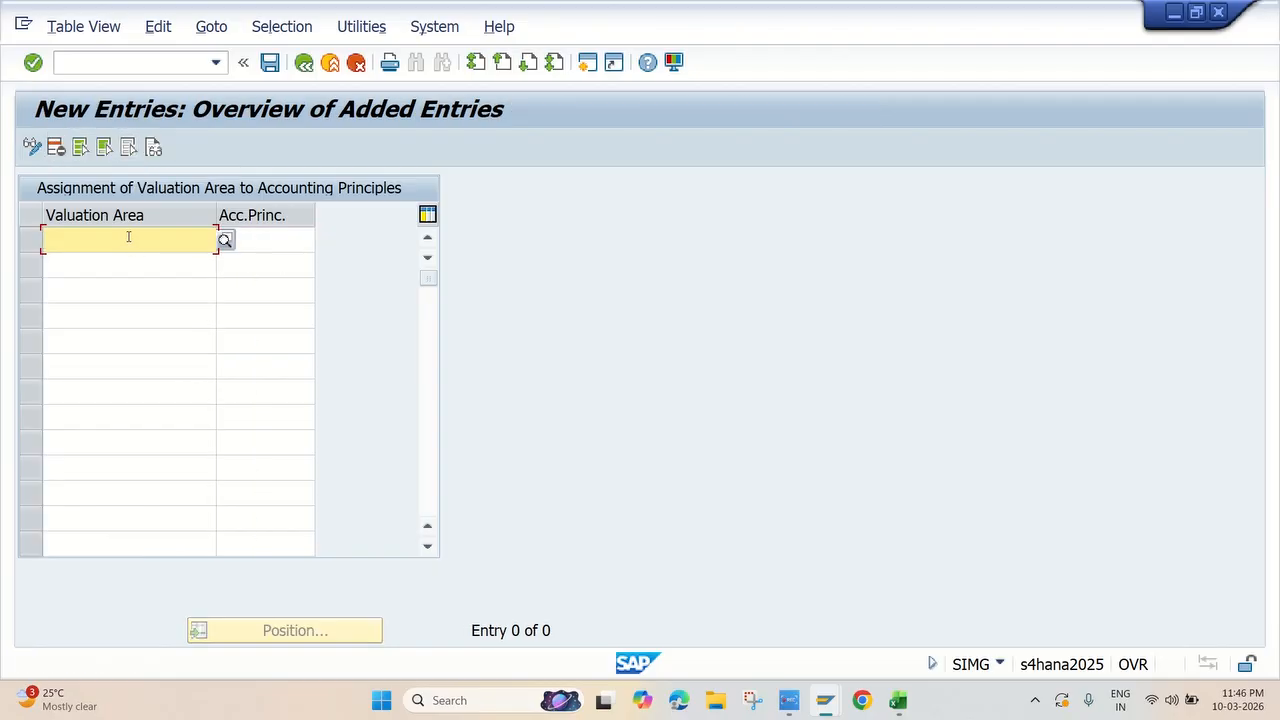
text(JV)
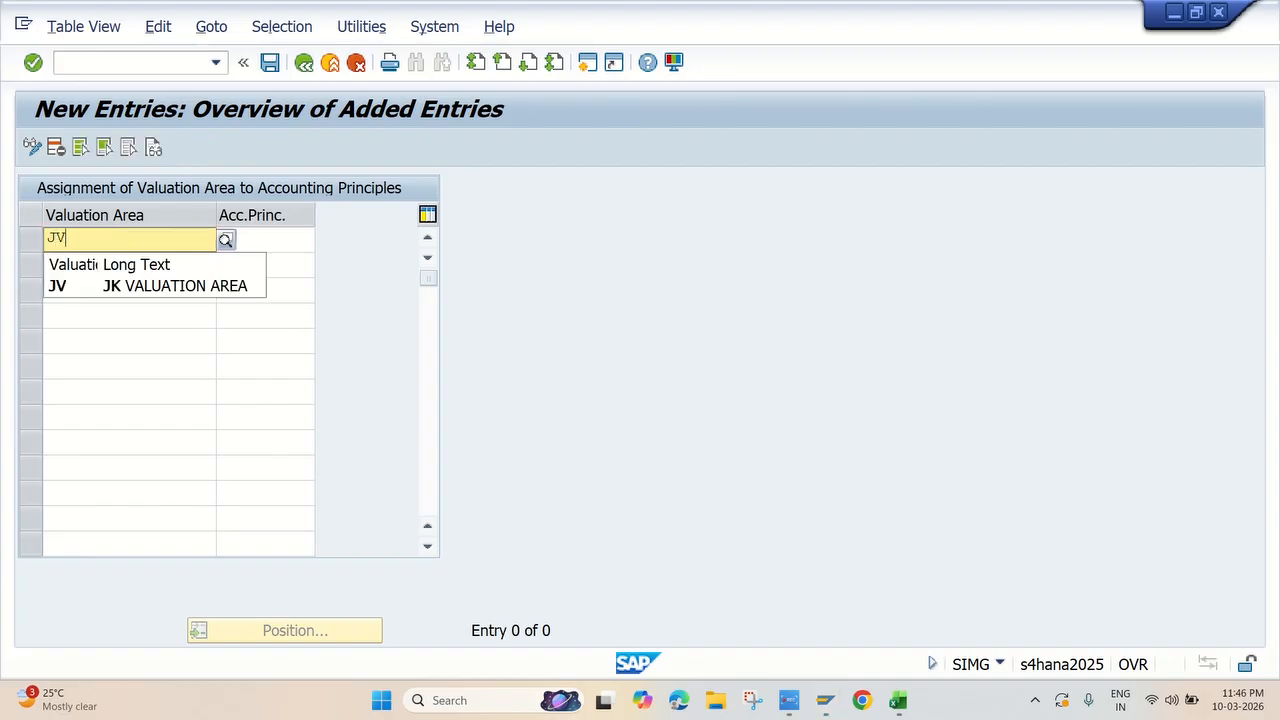
click(152, 289)
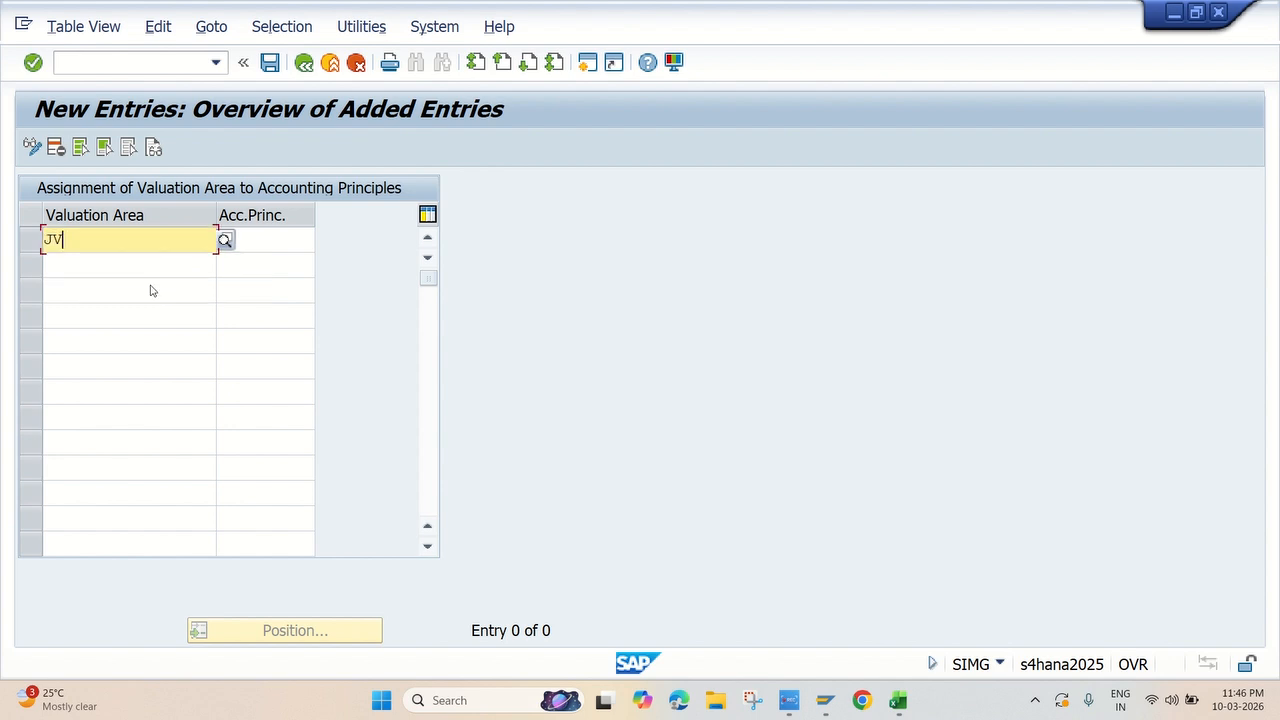
click(265, 243)
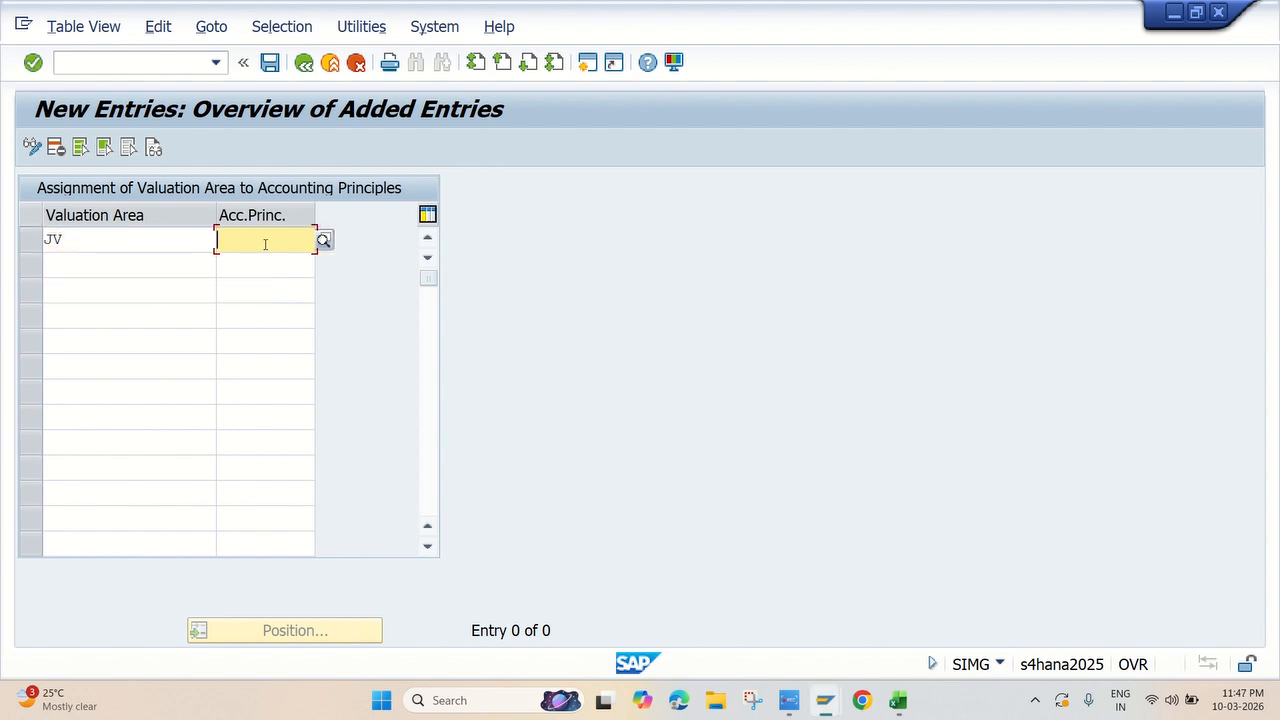
text(JKL)
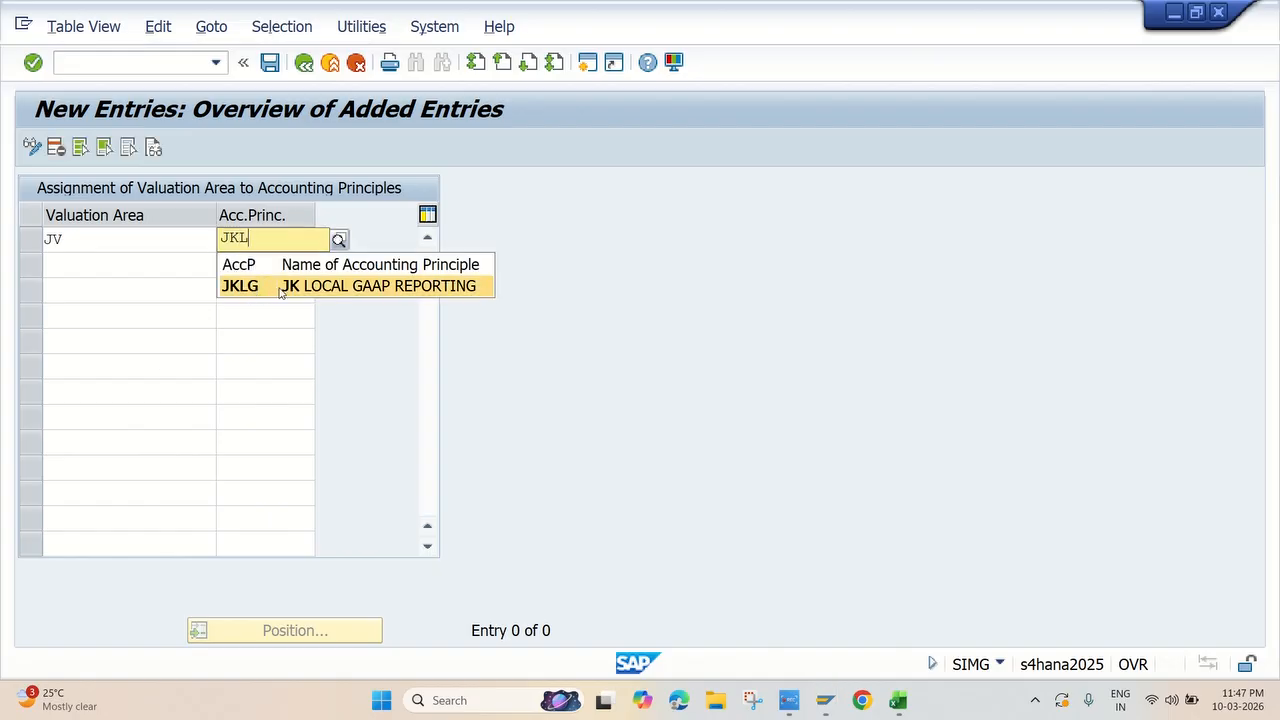
click(325, 287)
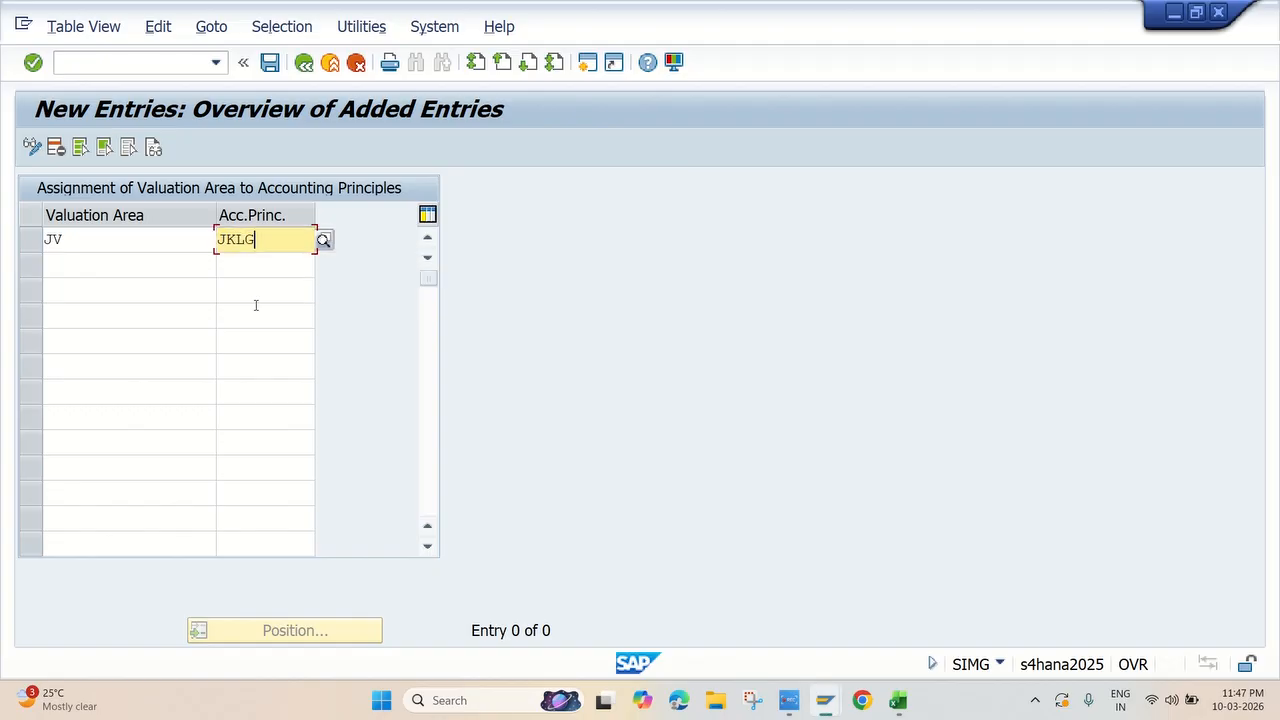
key(Return)
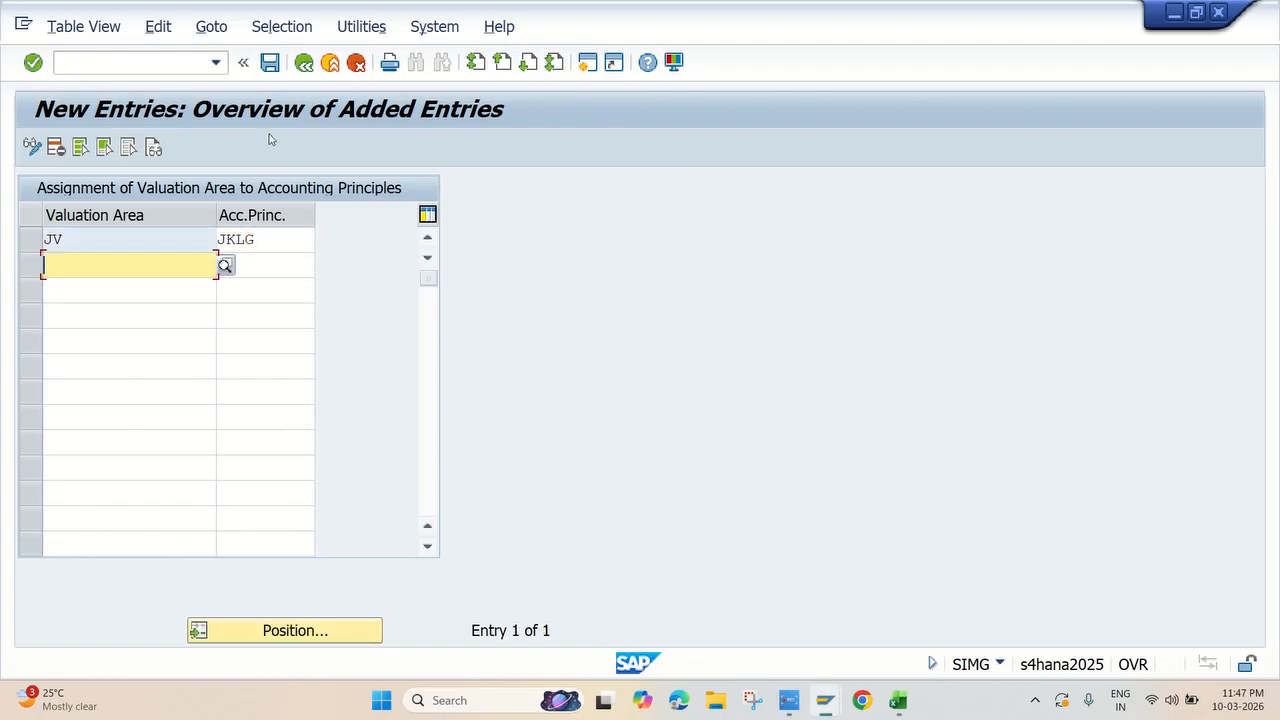
click(270, 62)
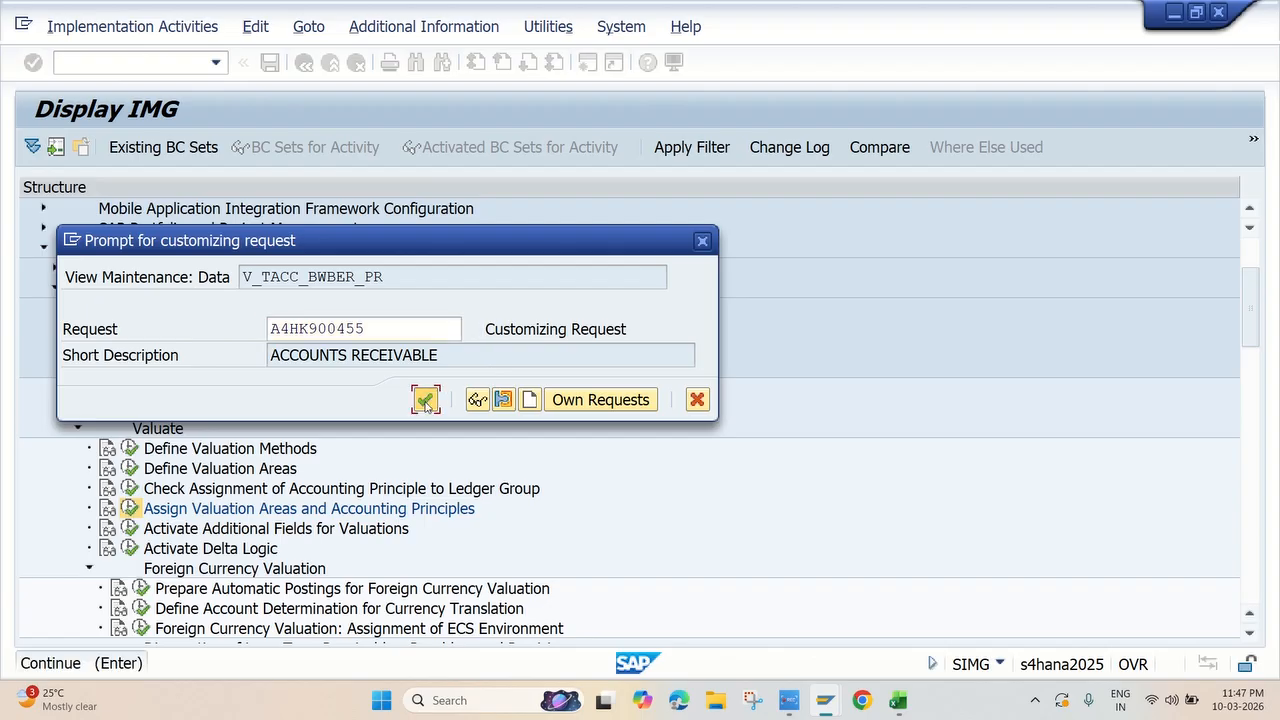
click(425, 399)
Switch to the Excel checklist, highlight the Assign Valuation Area and Accounting Principle row in yellow, and select the Exchange Rate Difference Key row below
key(alt+Tab)
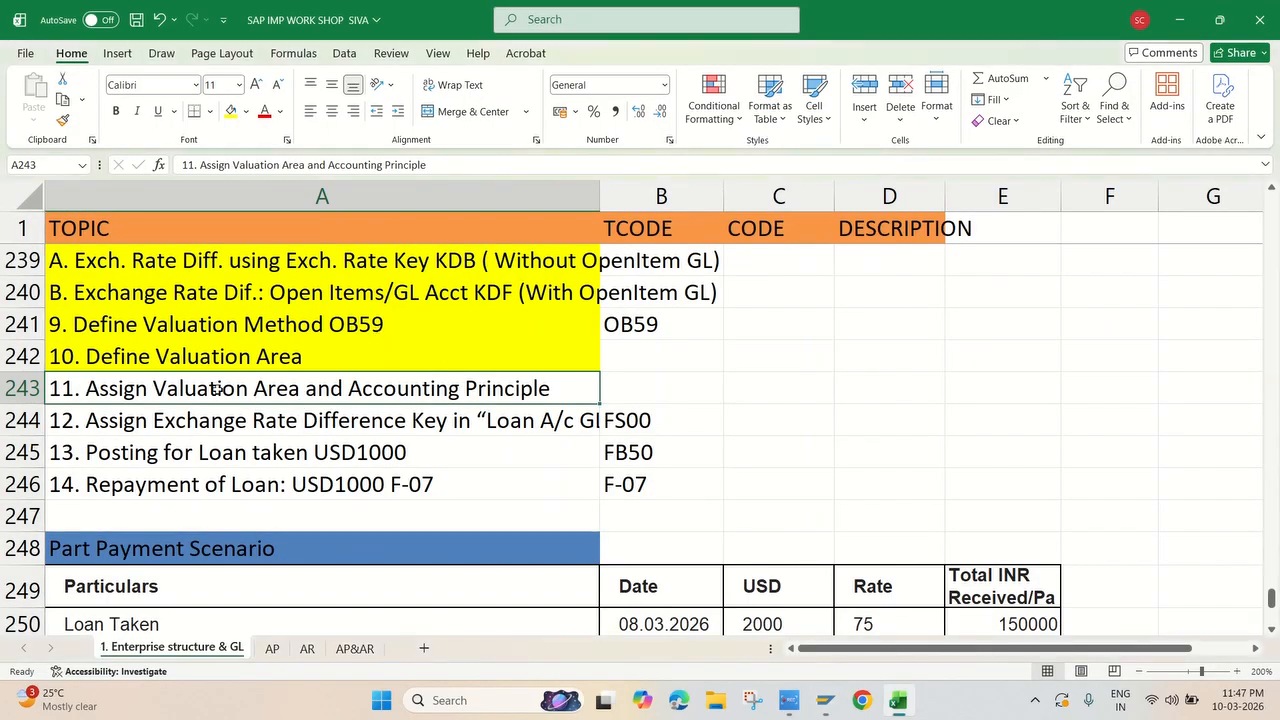
click(232, 115)
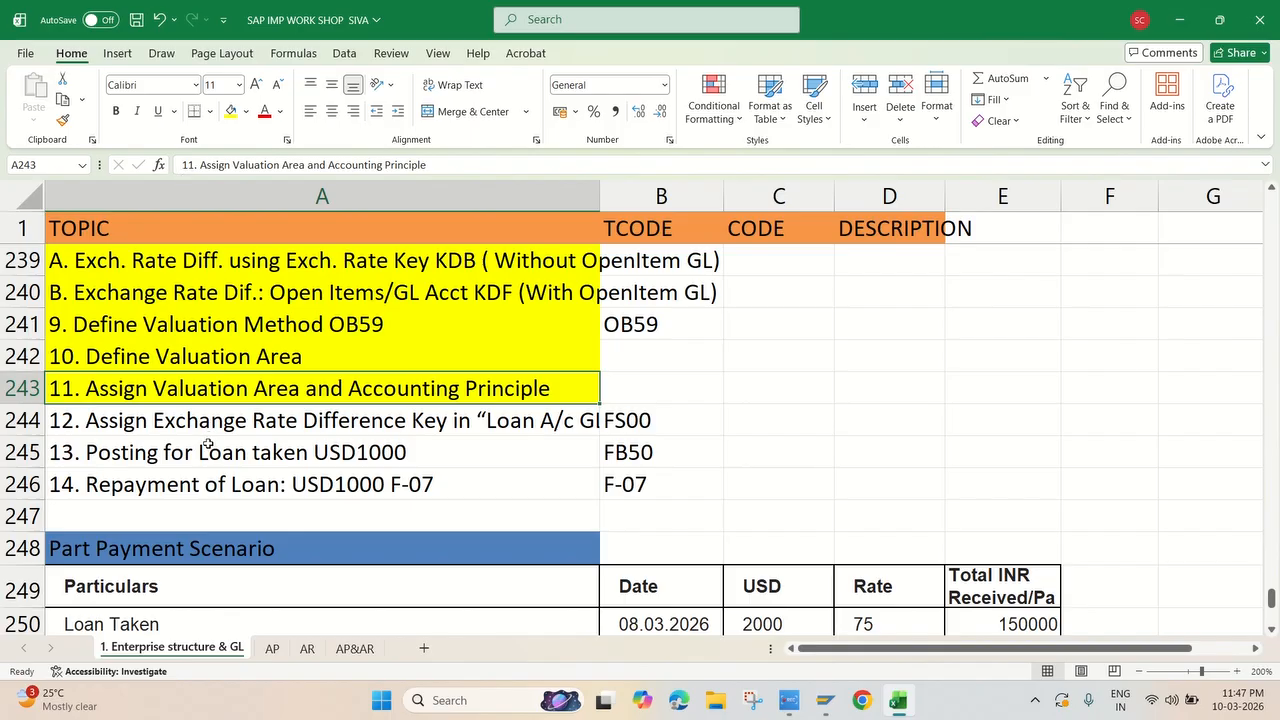
click(220, 418)
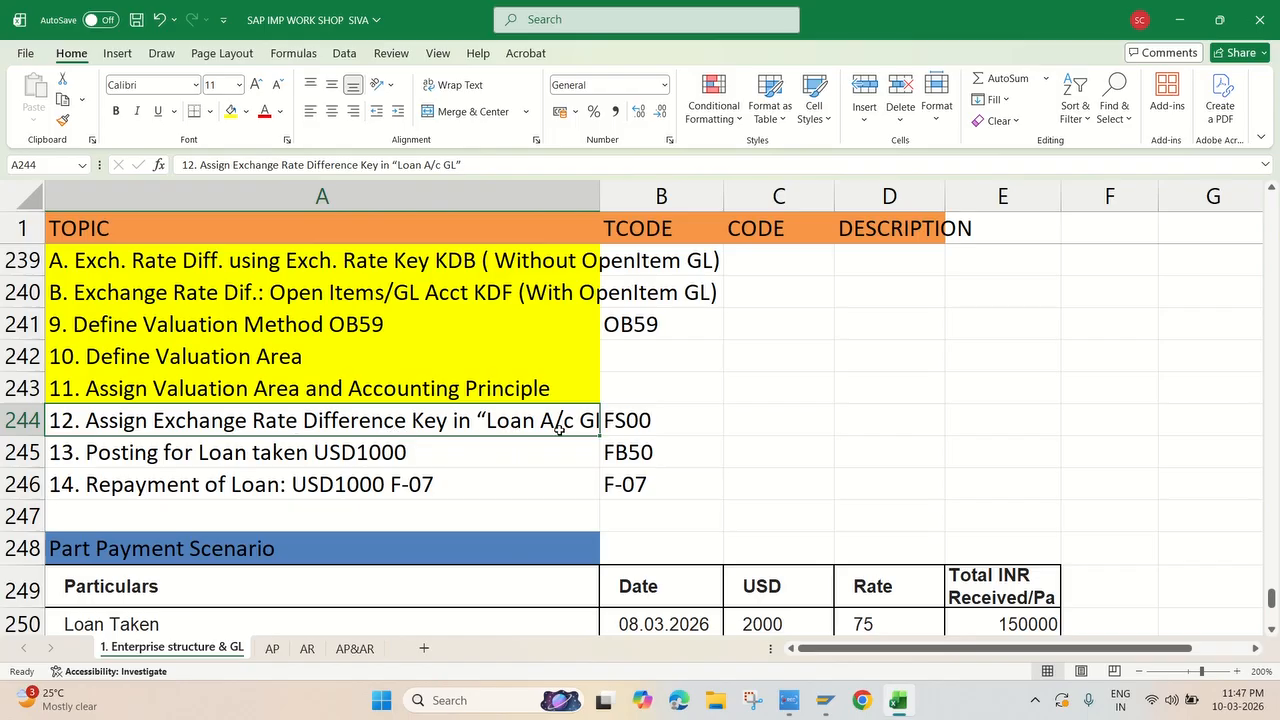
Return to SAP and open transaction FS00 in a new session
mouse_move(819, 706)
click(920, 606)
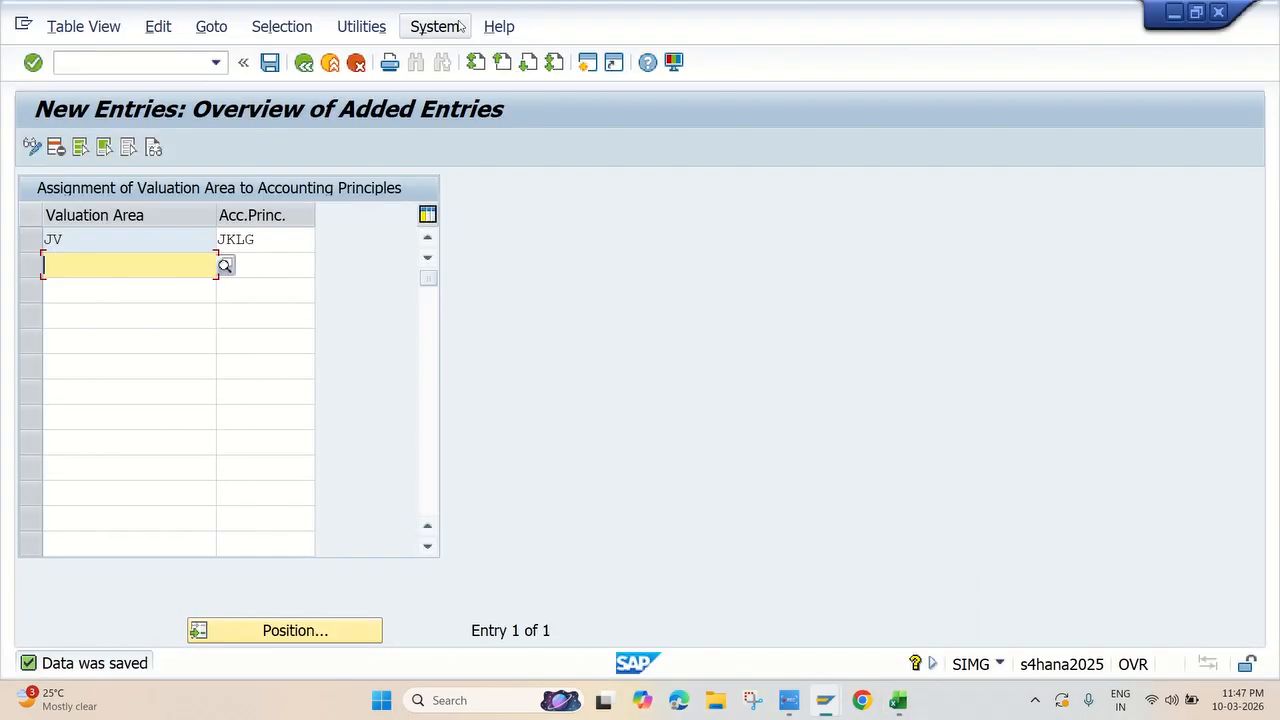
click(588, 63)
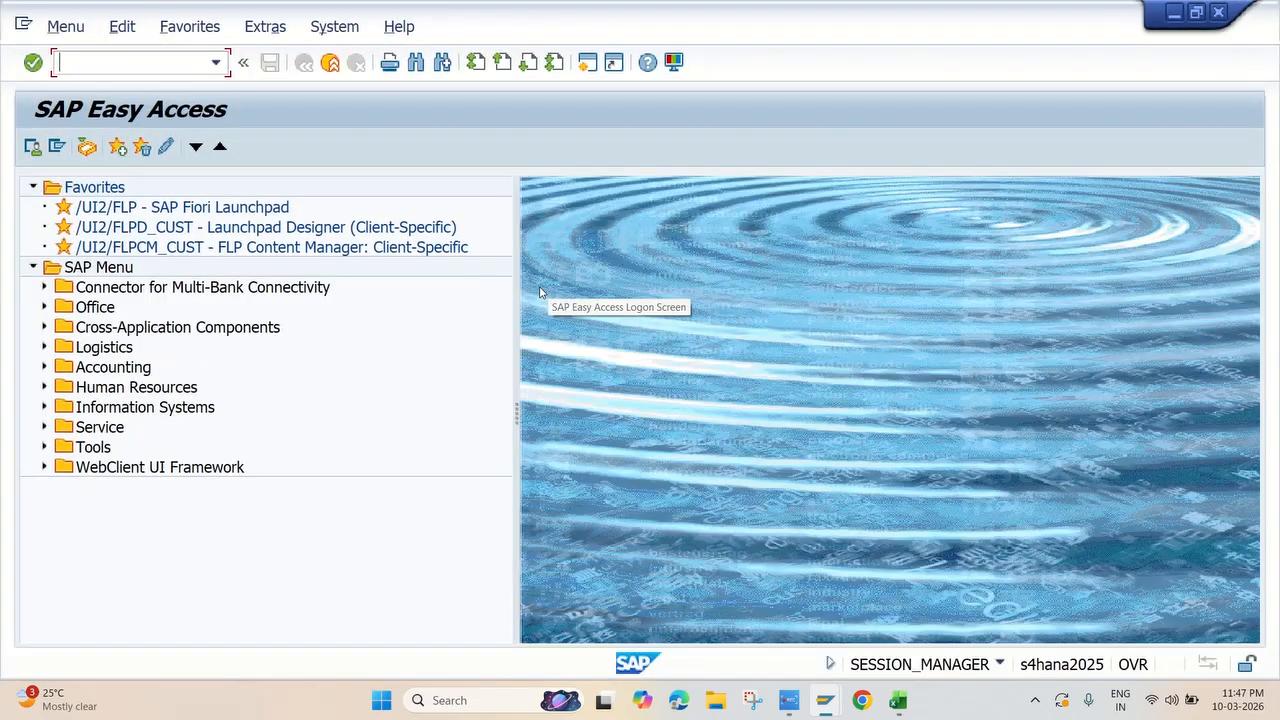
text(FS00)
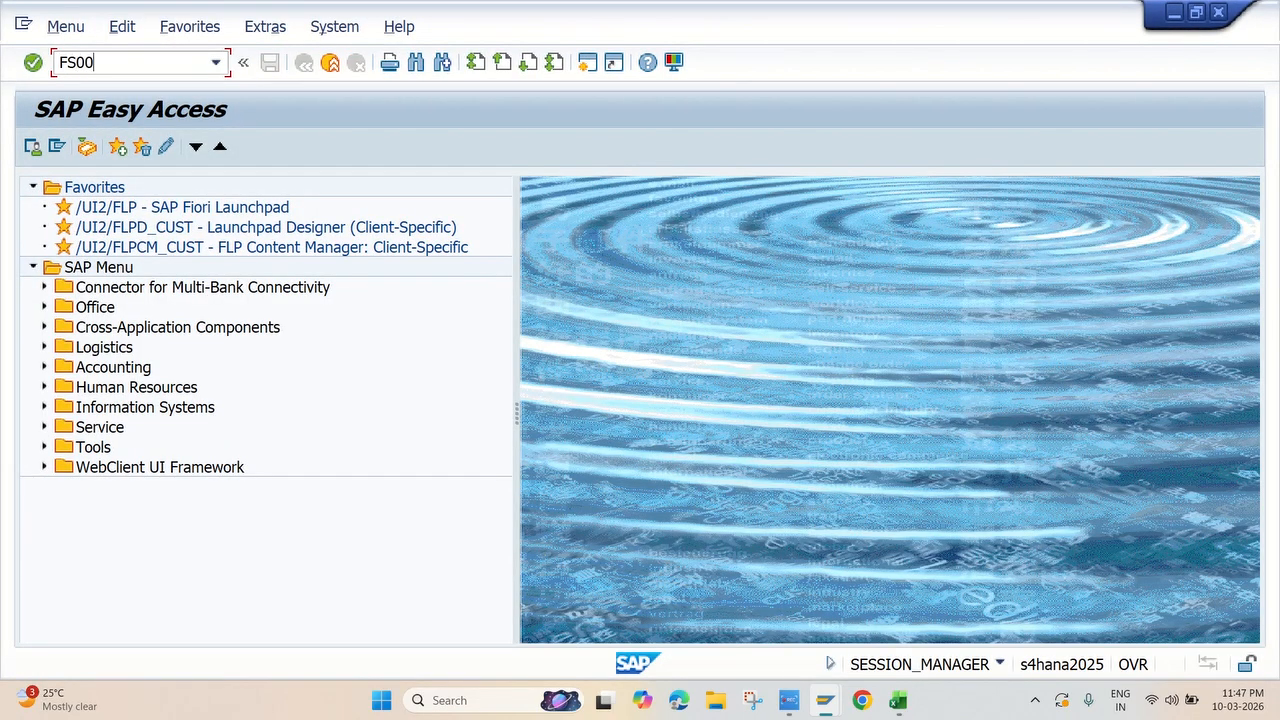
key(Return)
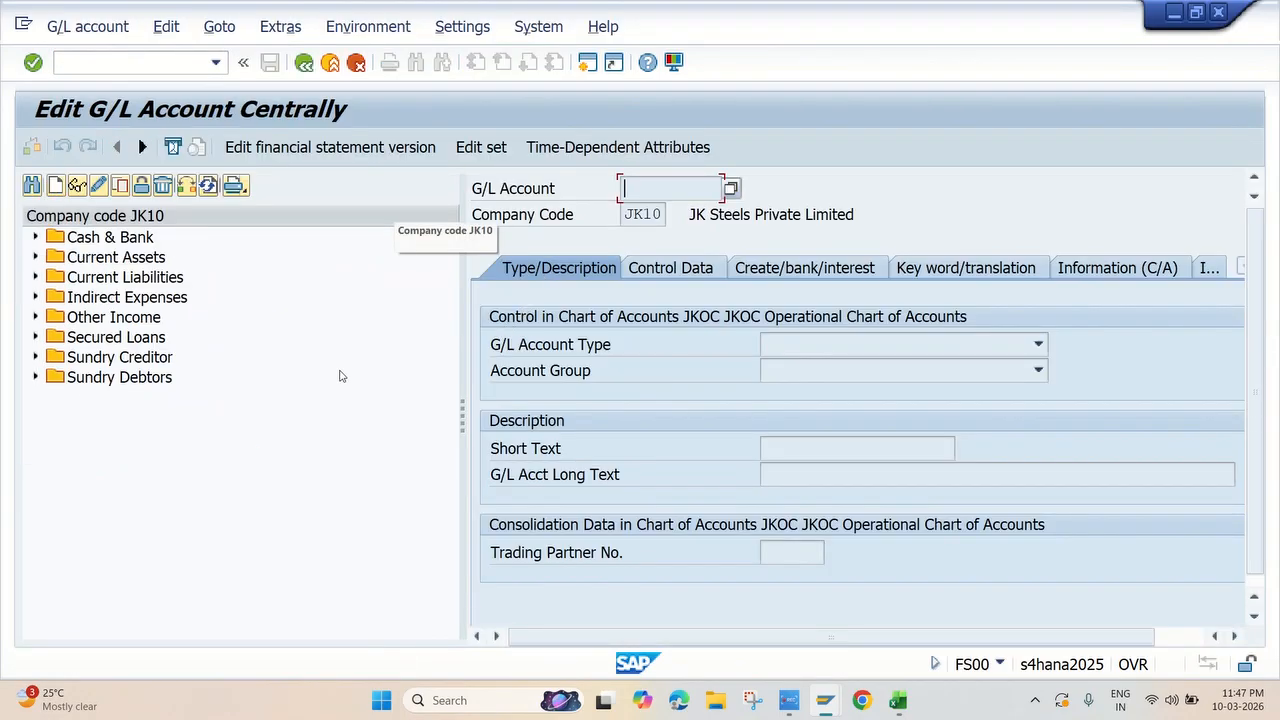
Open the LOAN A/C account under Secured Loans and switch it to change mode
click(35, 337)
double_click(163, 359)
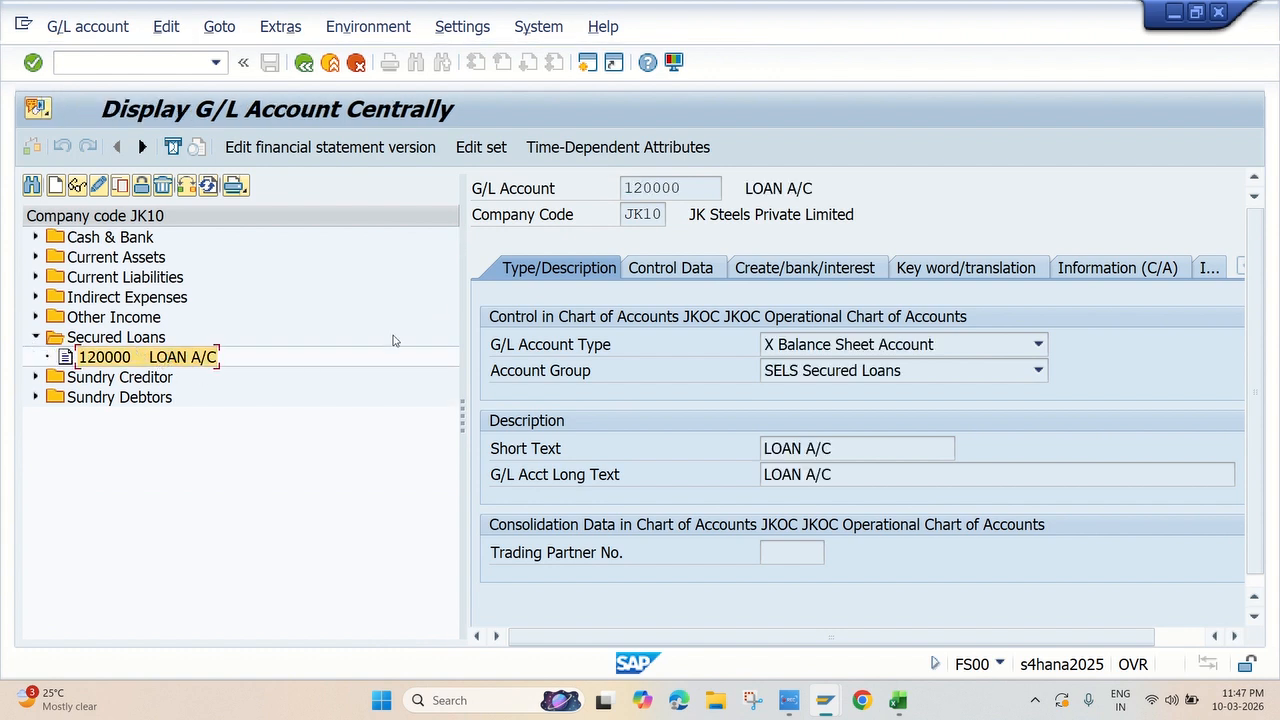
click(99, 187)
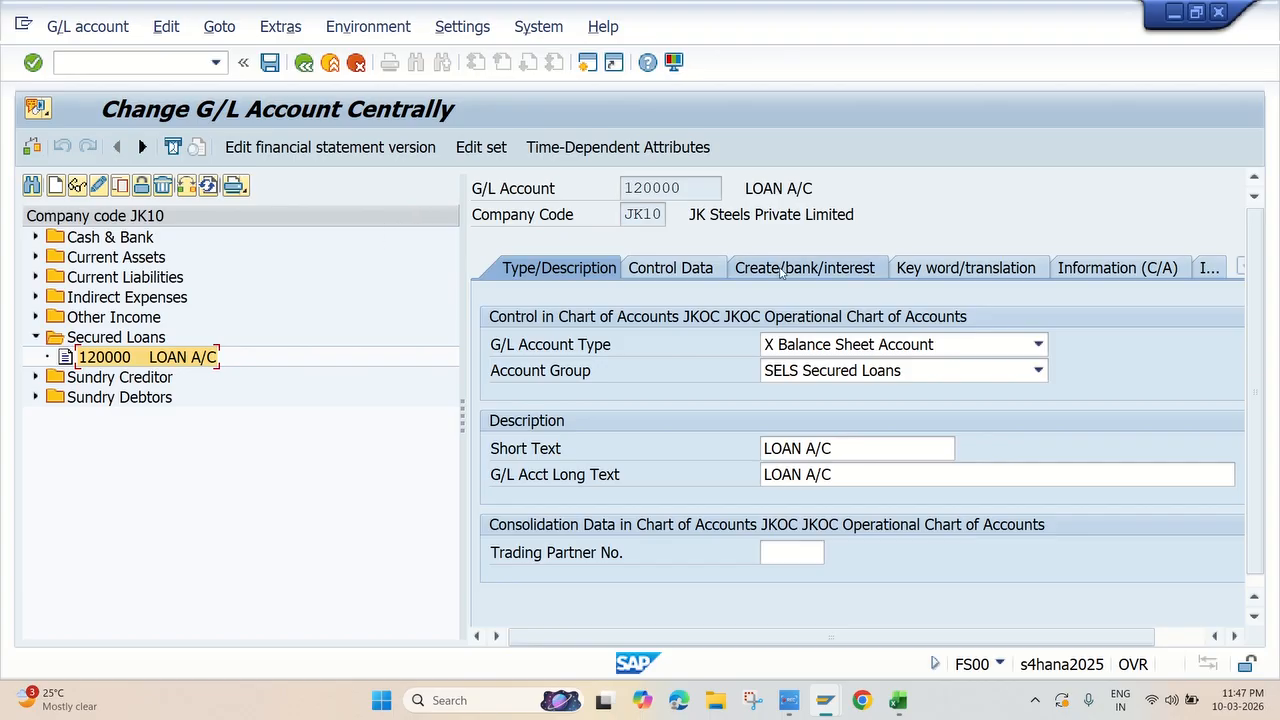
Set the Exchange Rate Difference Key of LOAN A/C to JKEK in its control data and save the account
click(680, 270)
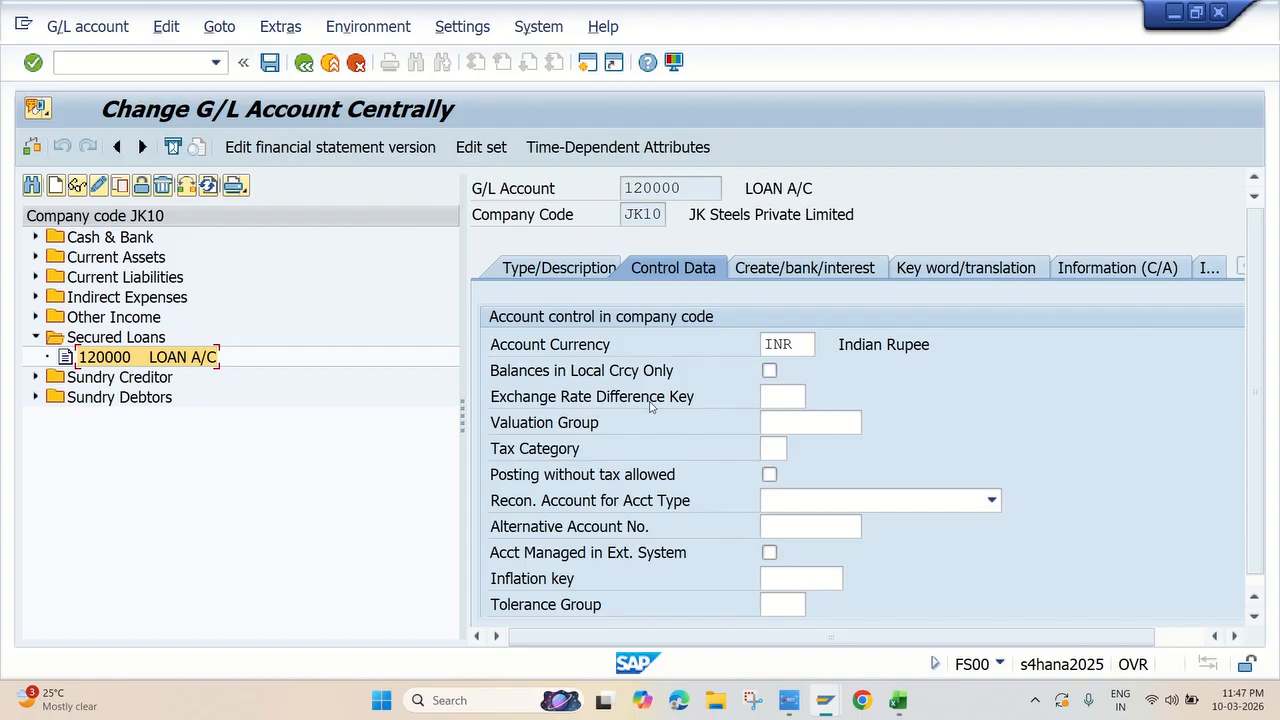
click(781, 400)
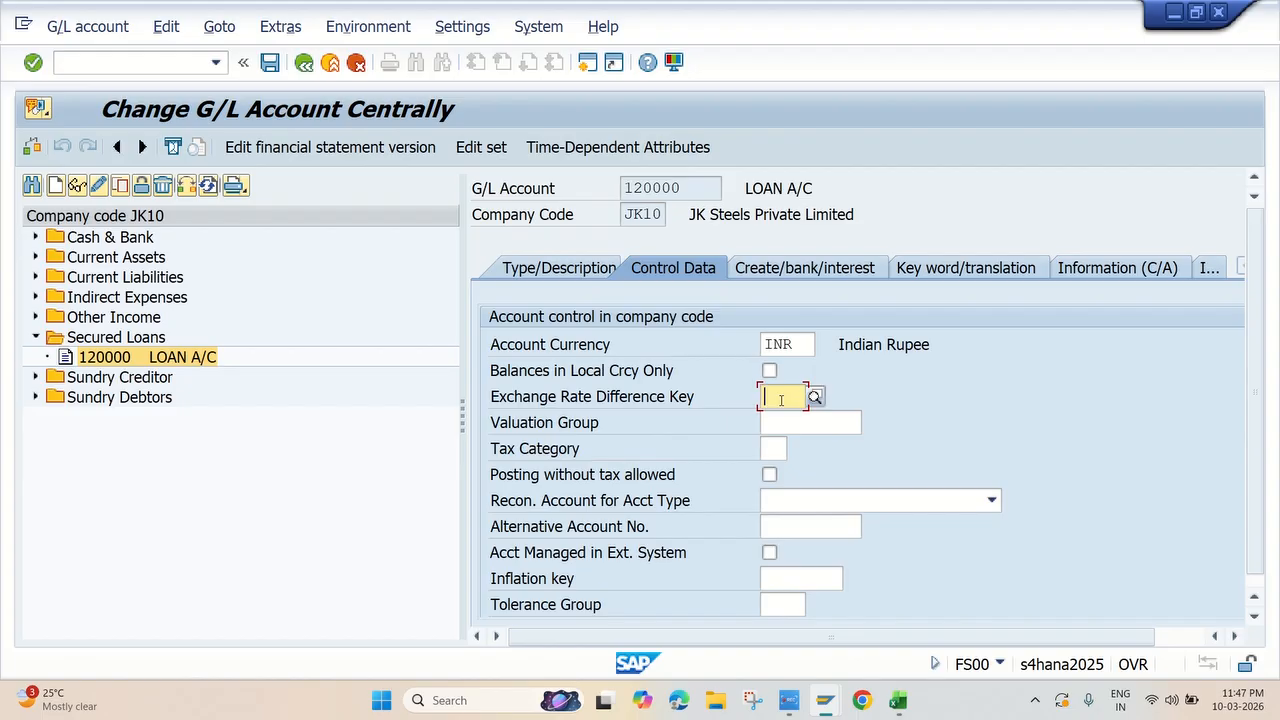
text(JK)
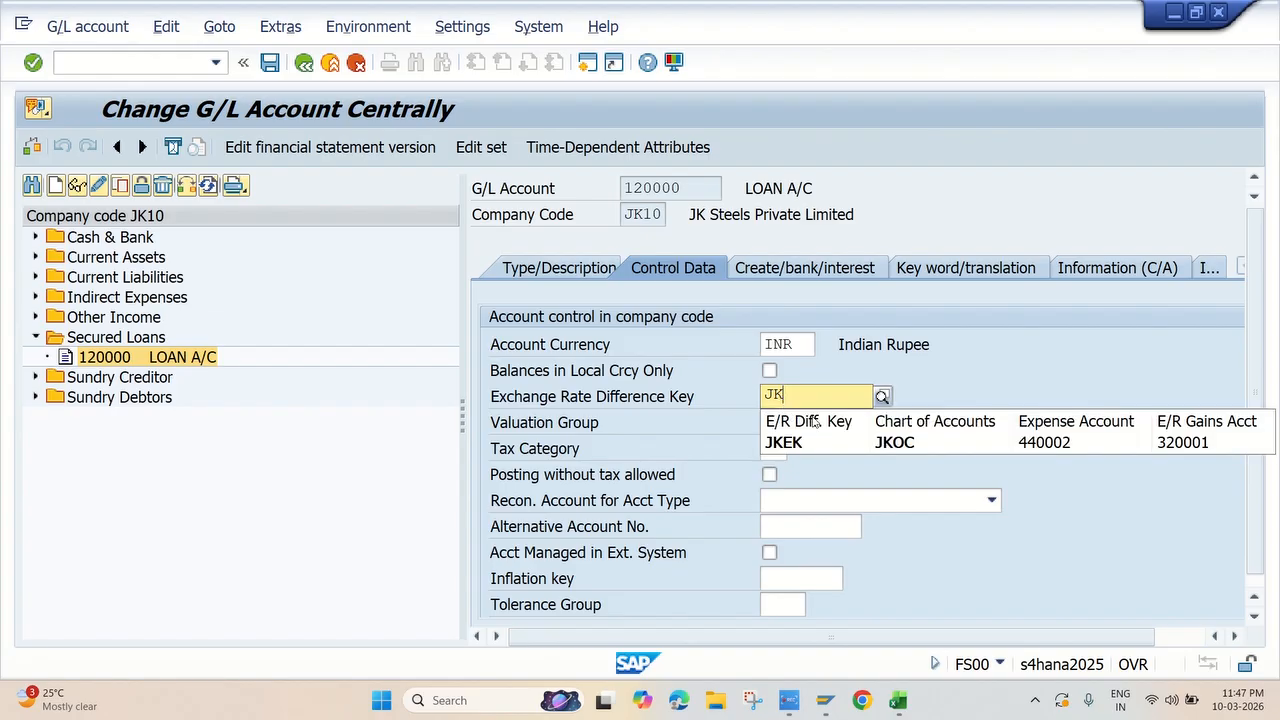
click(885, 446)
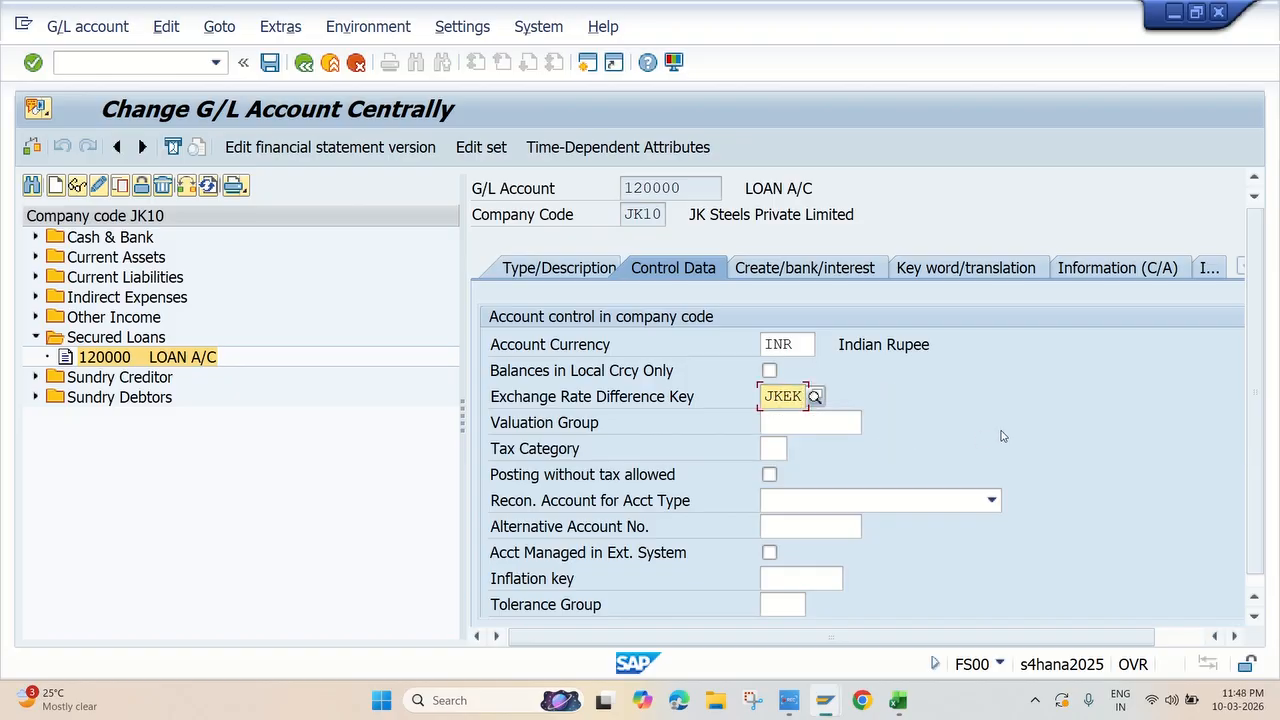
key(Return)
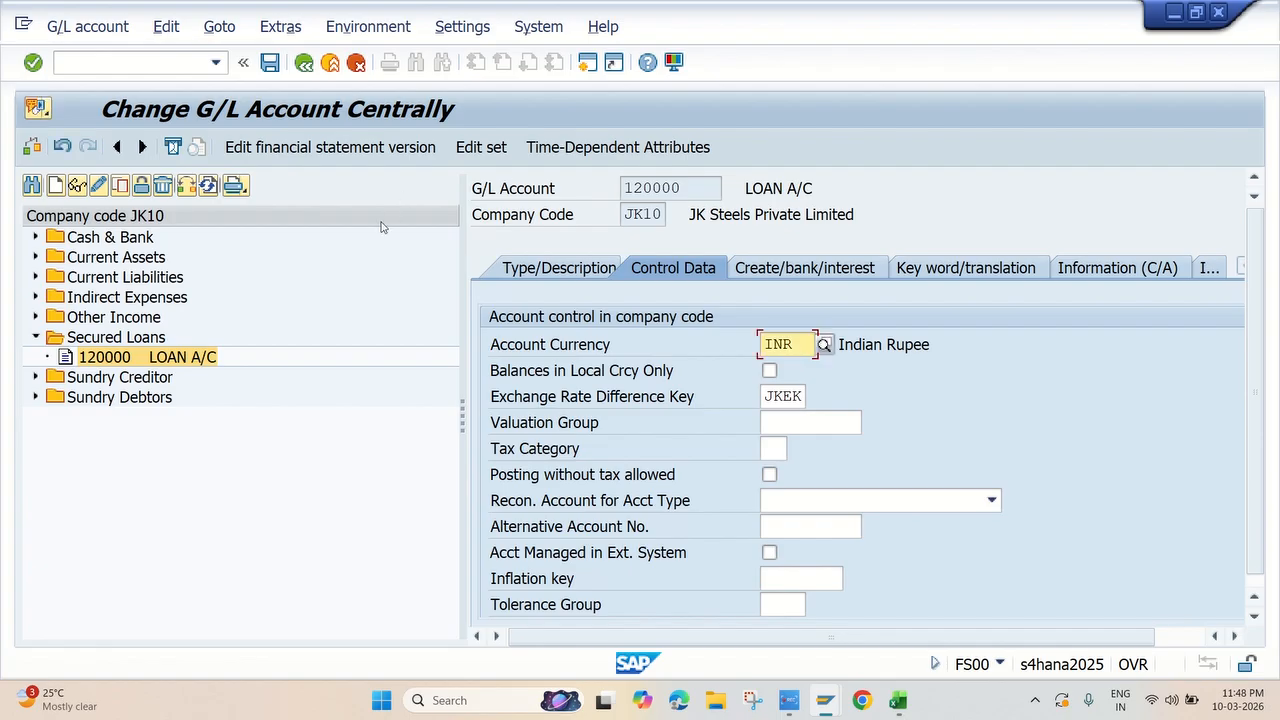
click(270, 62)
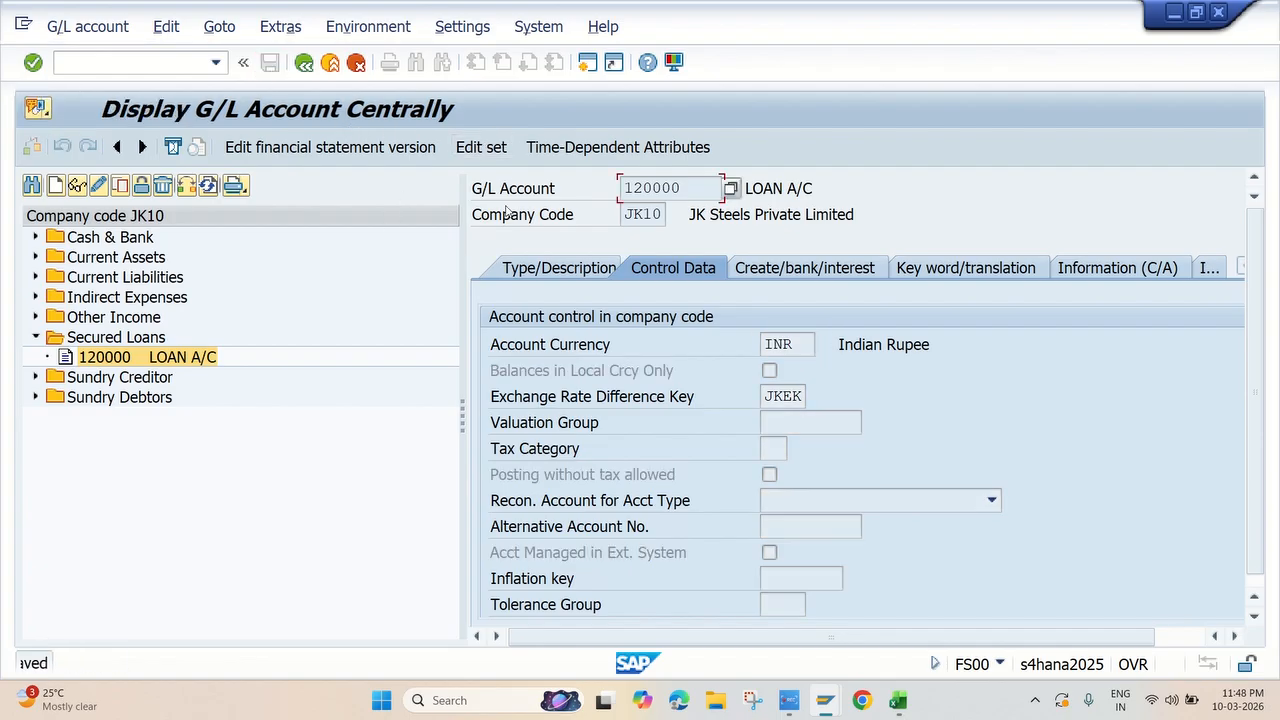